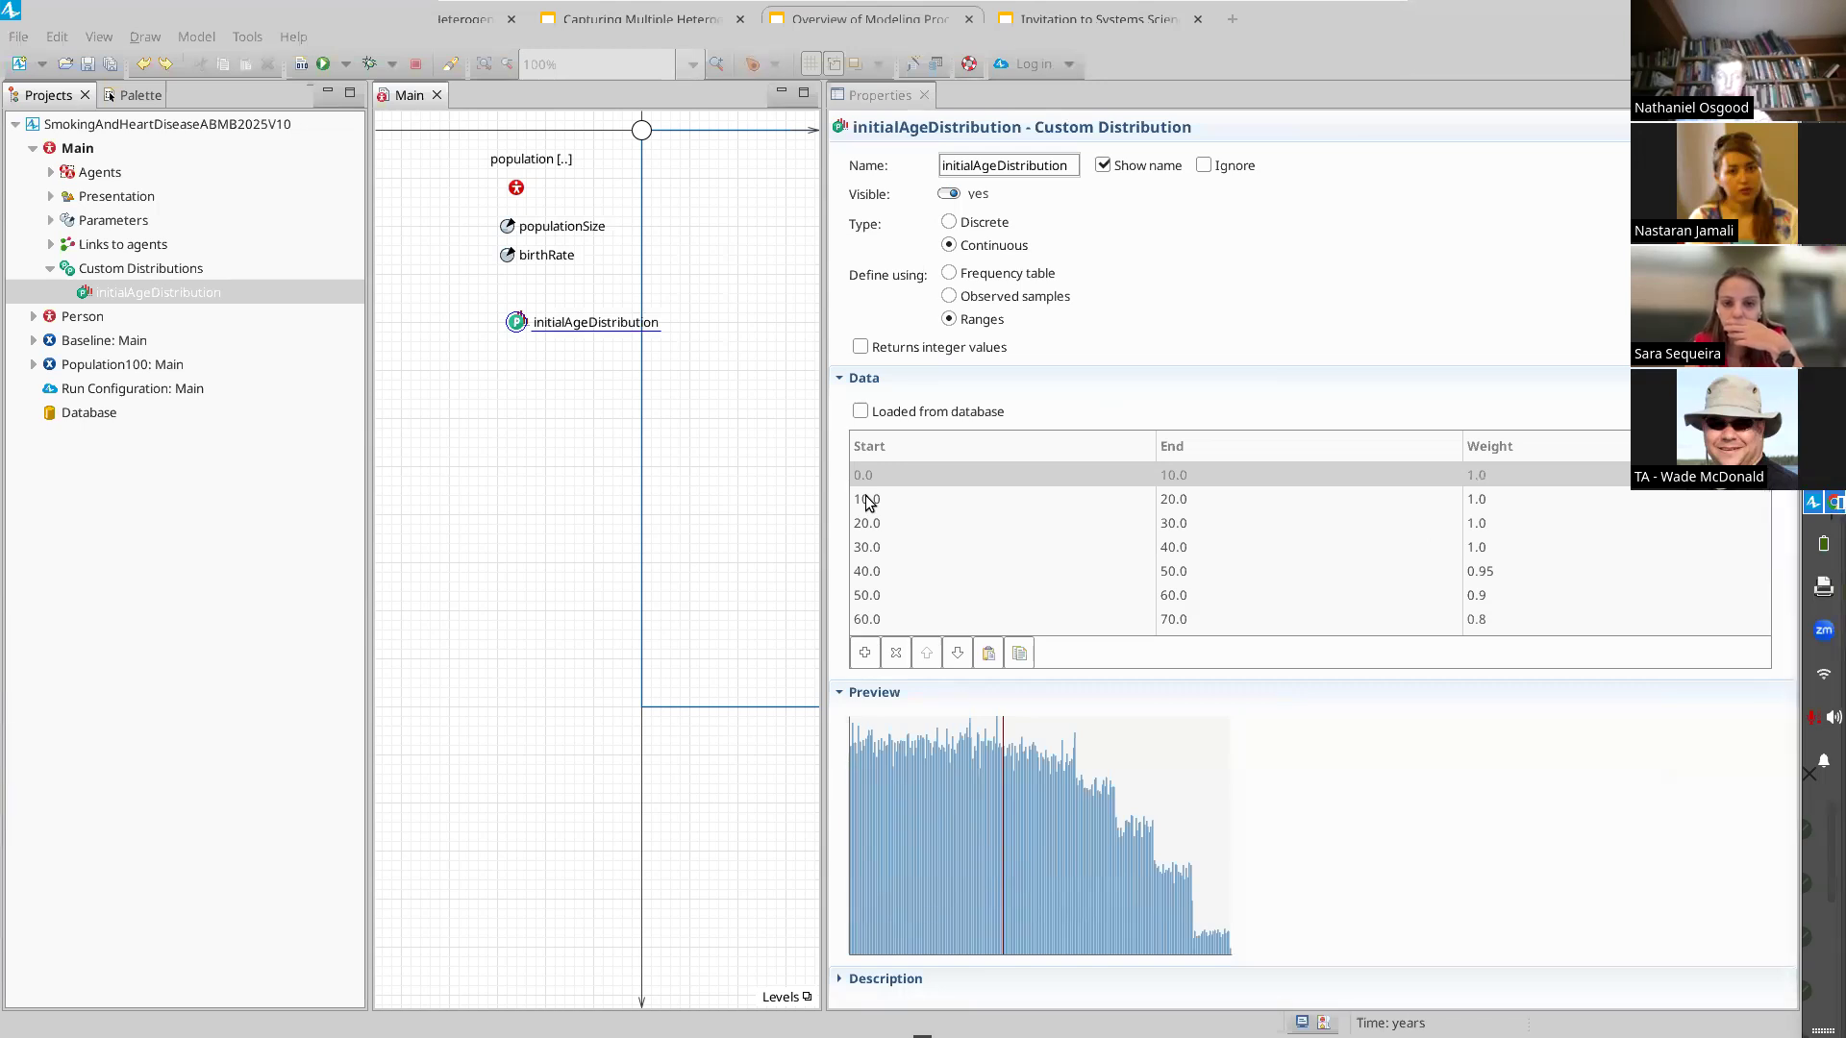
Review the population's birthTime expression and the Baseline experiment's settings
{"action": "left_click", "coordinate": [507, 192]}
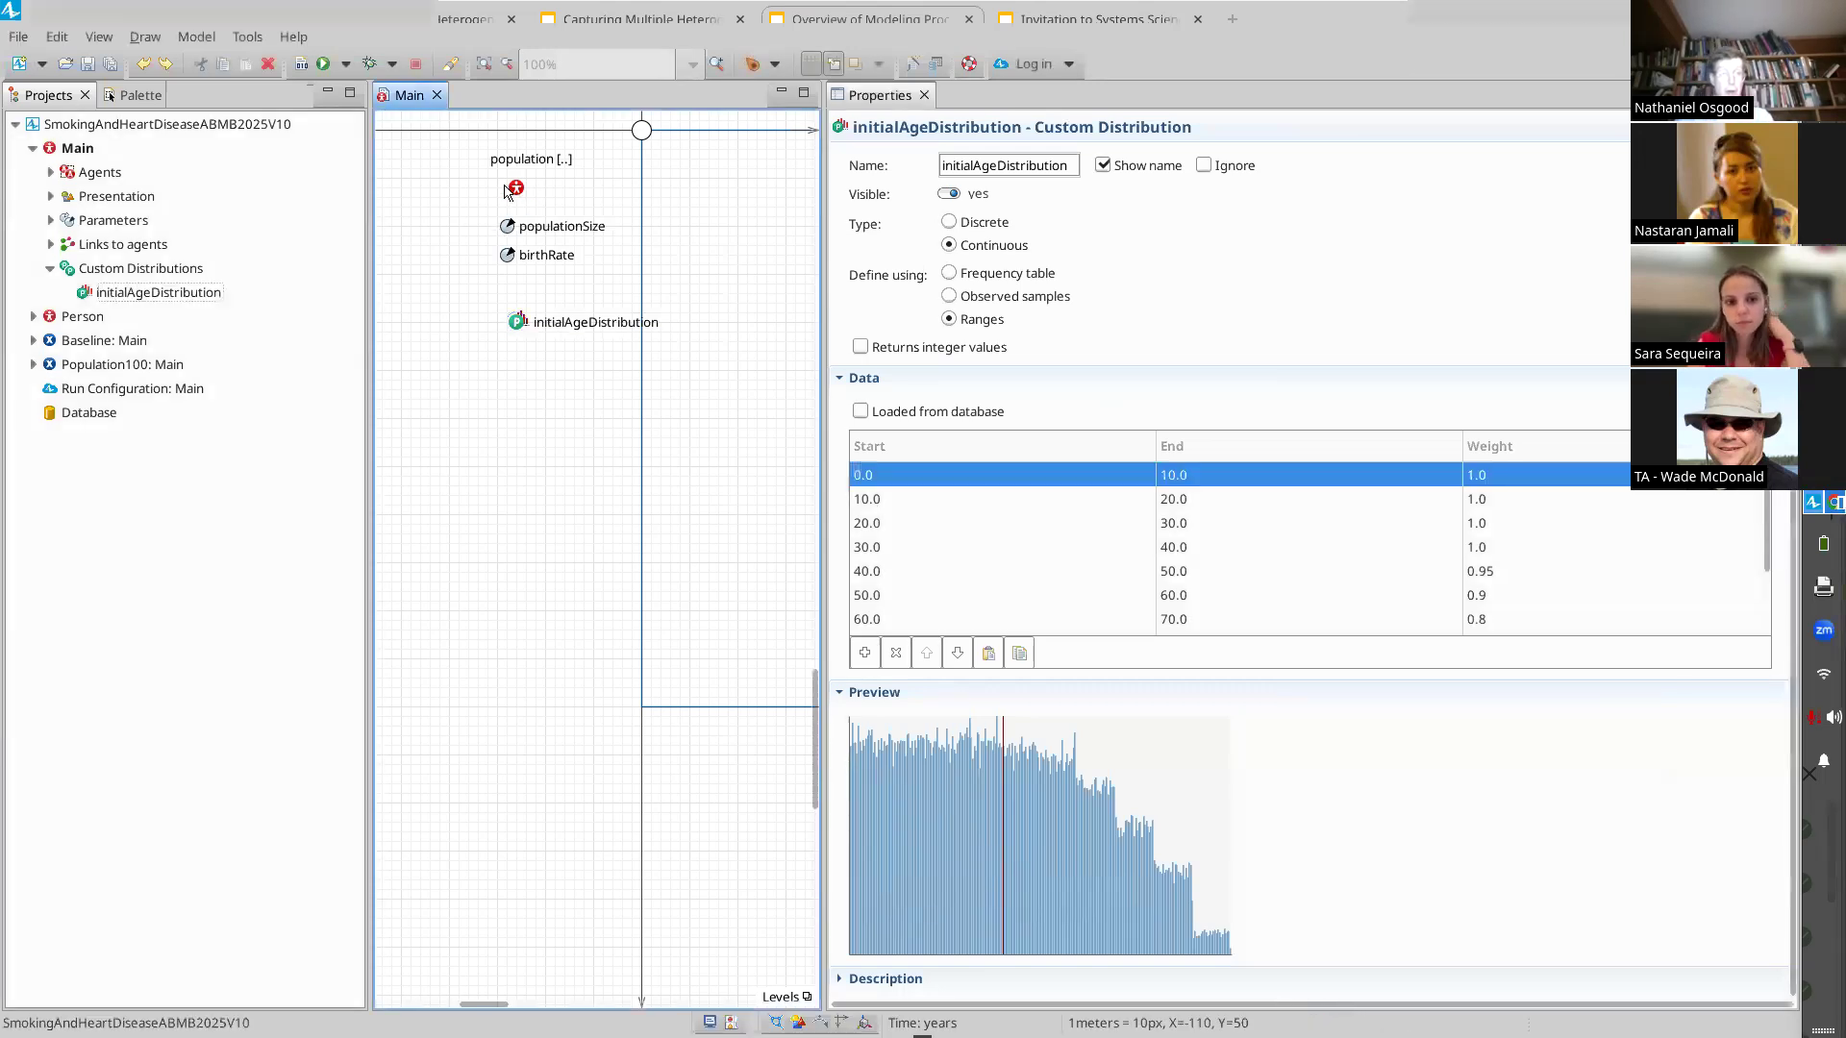
{"action": "left_click", "coordinate": [518, 190]}
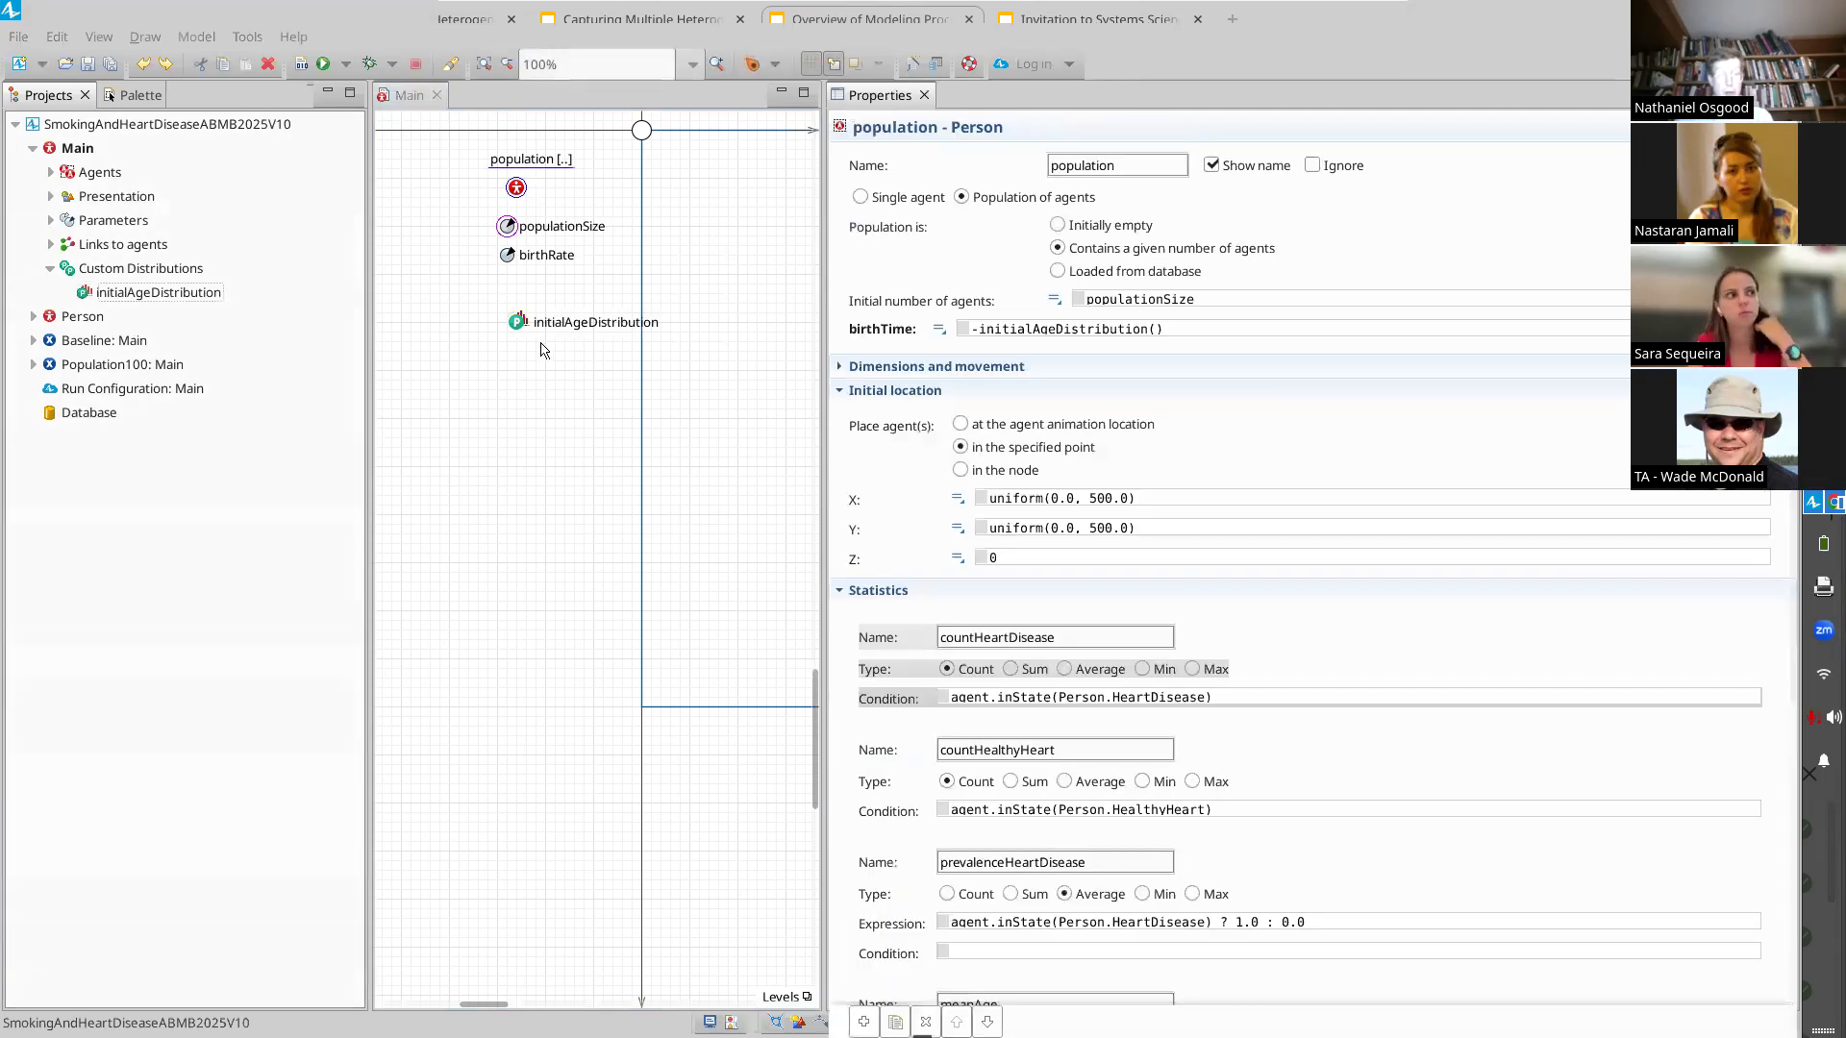
{"action": "left_click", "coordinate": [978, 328]}
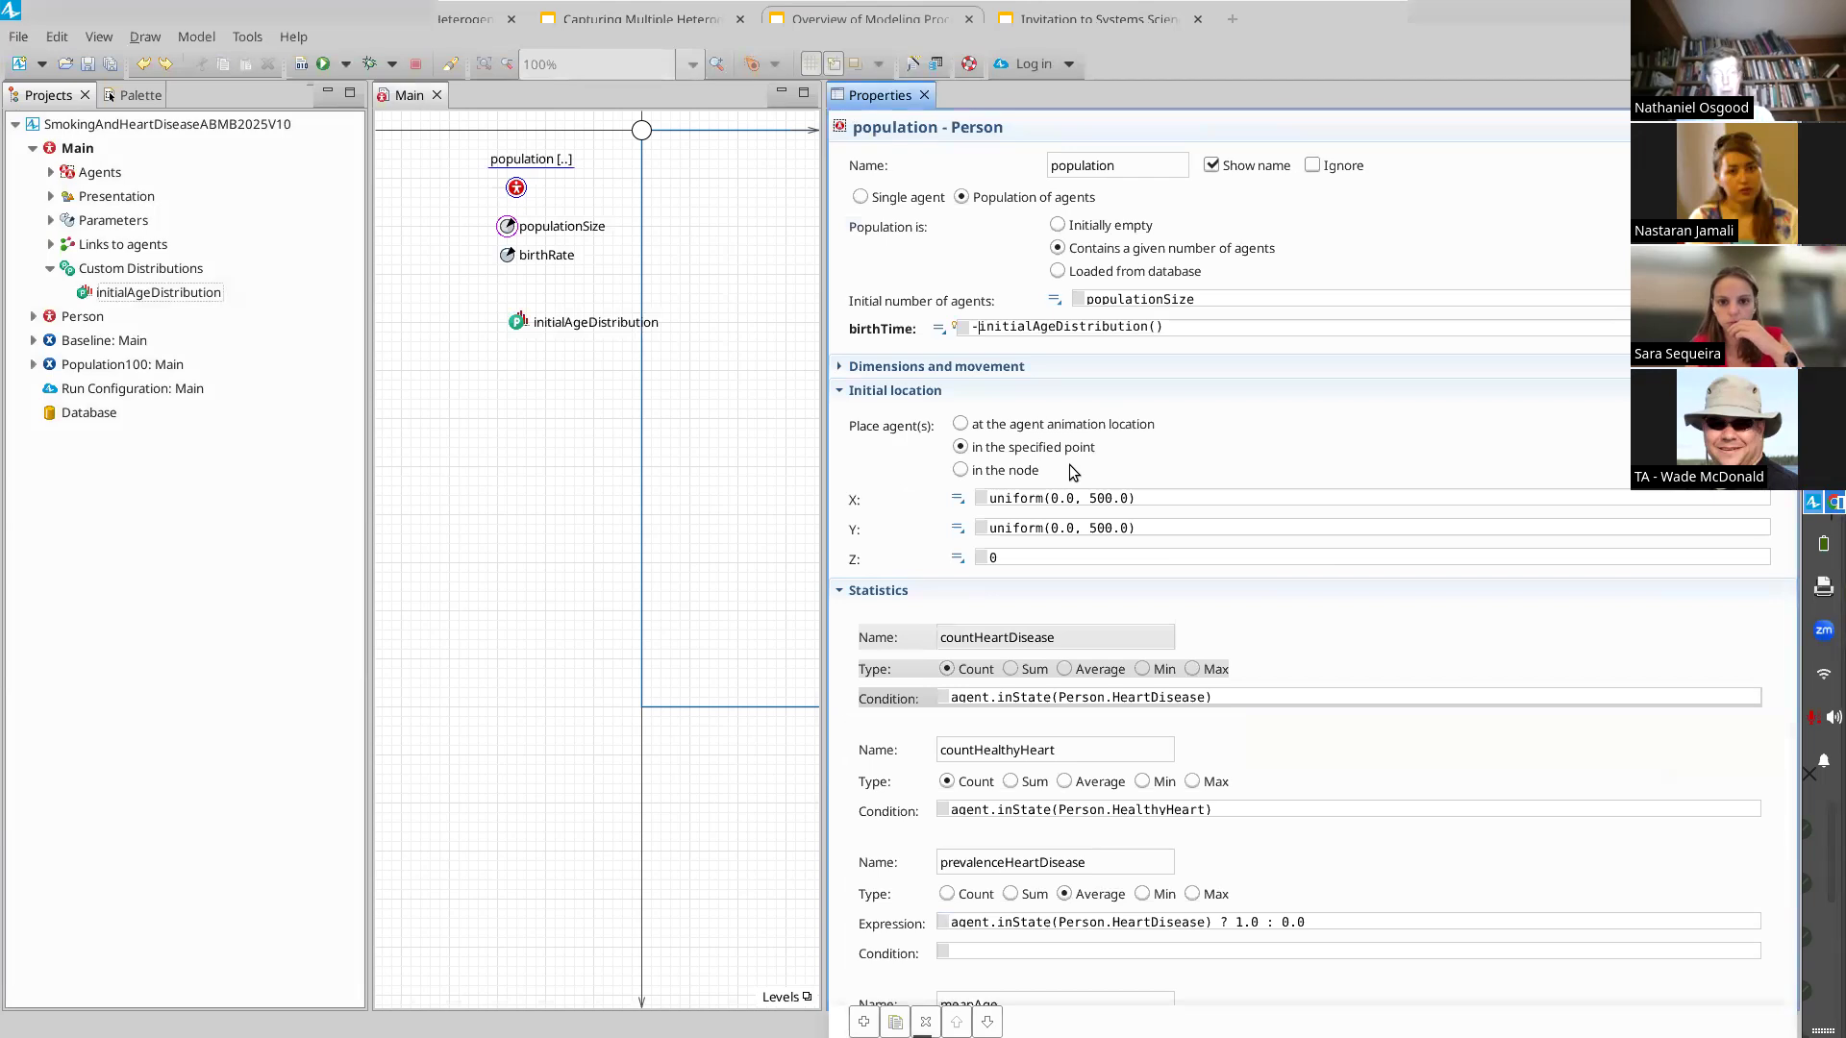
{"action": "key", "text": "shift+End"}
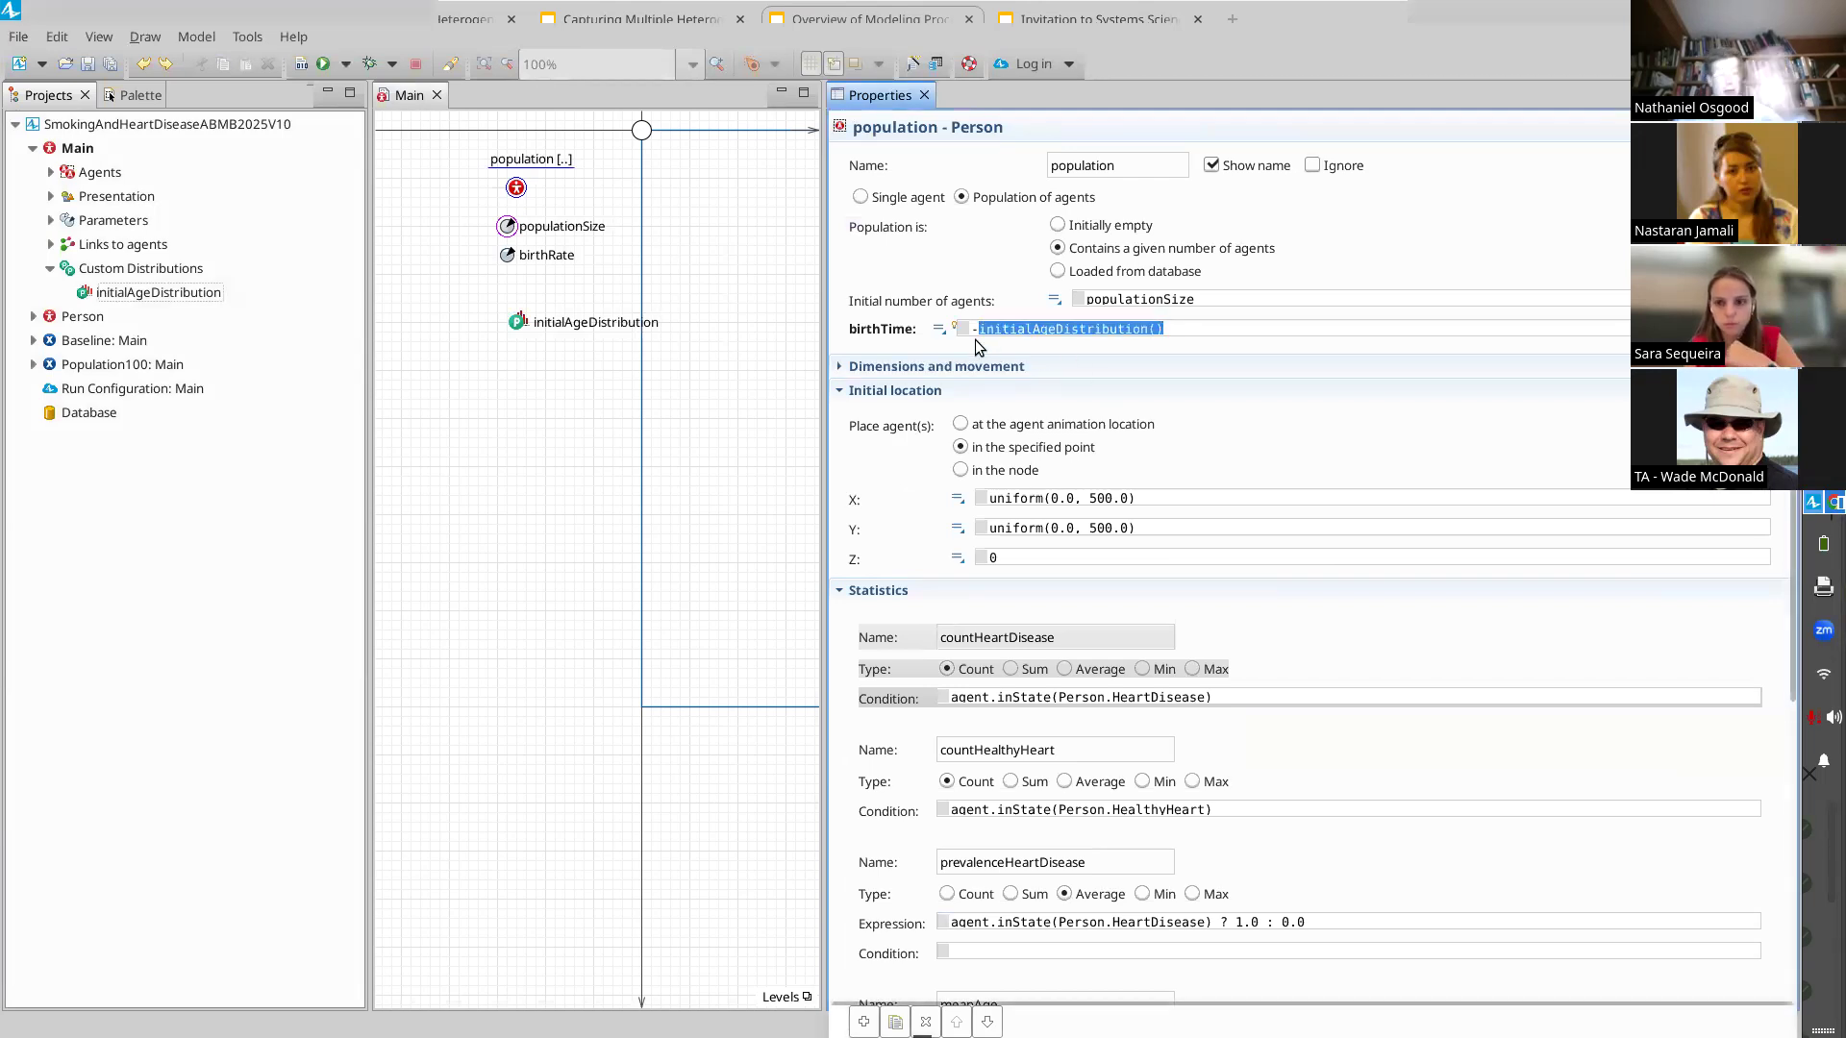
{"action": "left_click", "coordinate": [73, 342]}
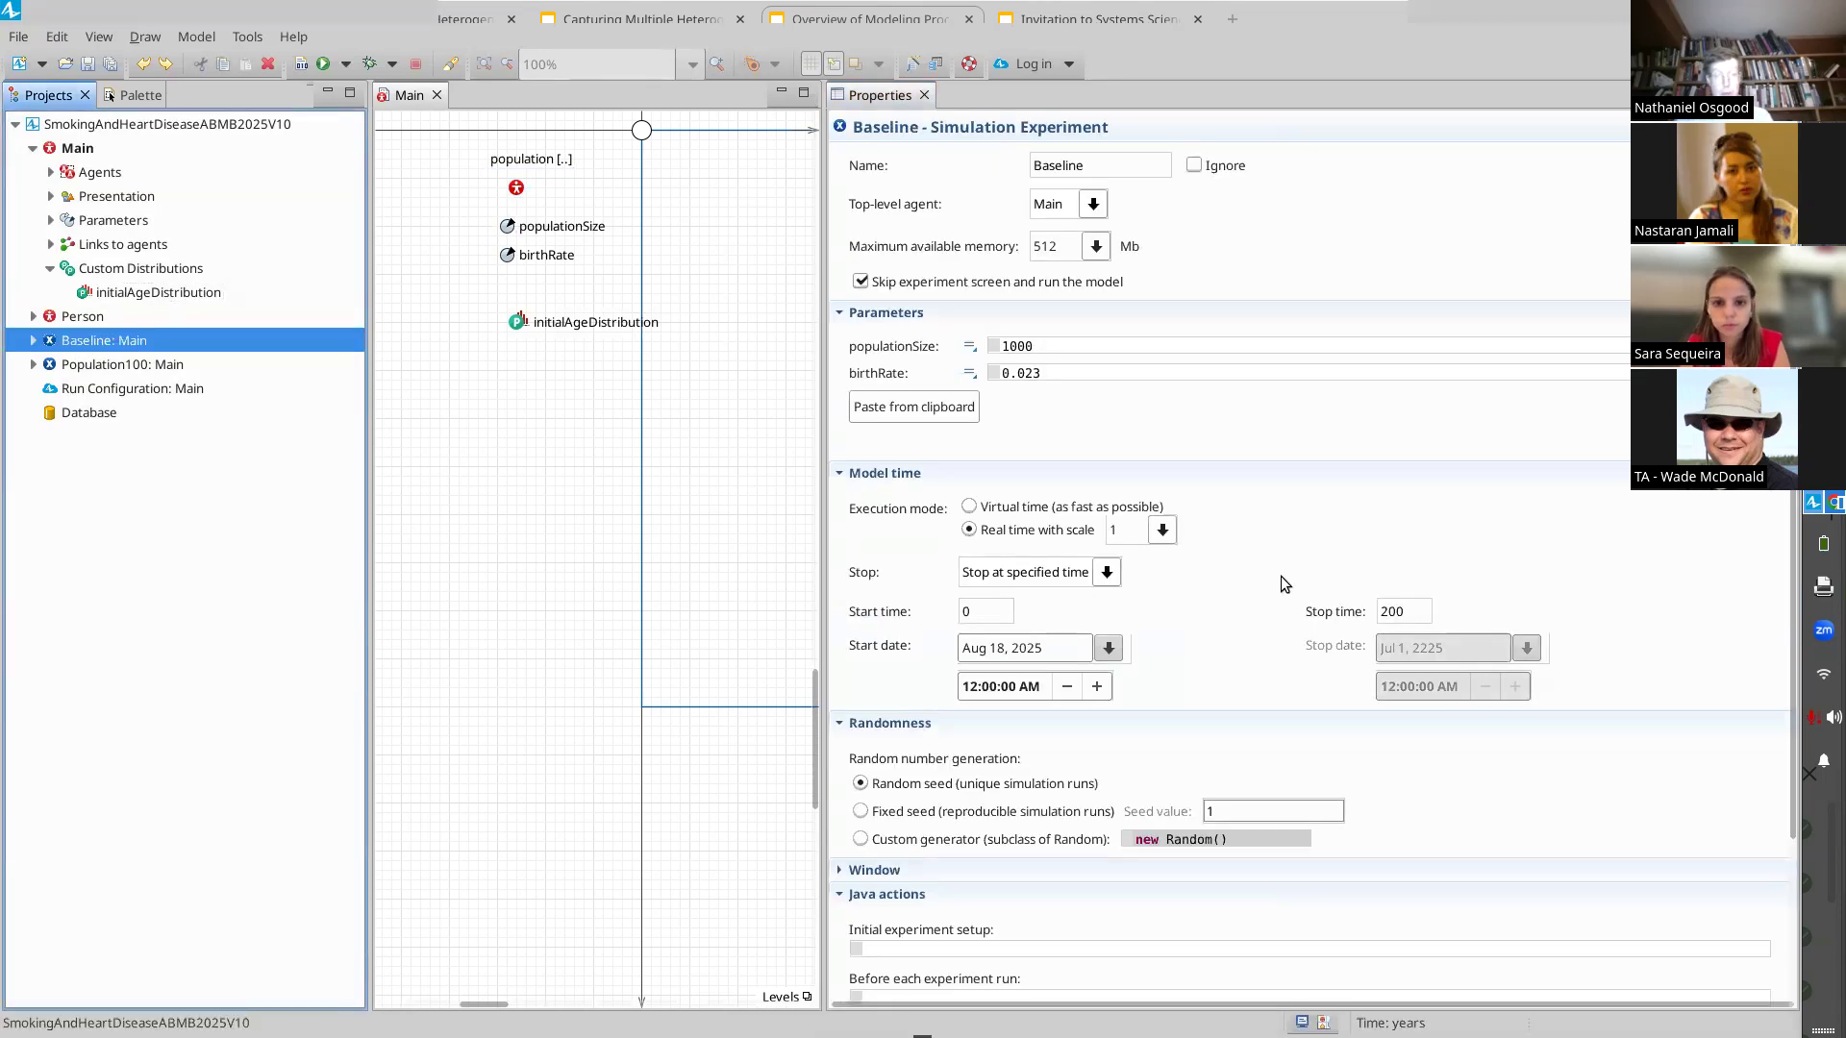
{"action": "double_click", "coordinate": [972, 613]}
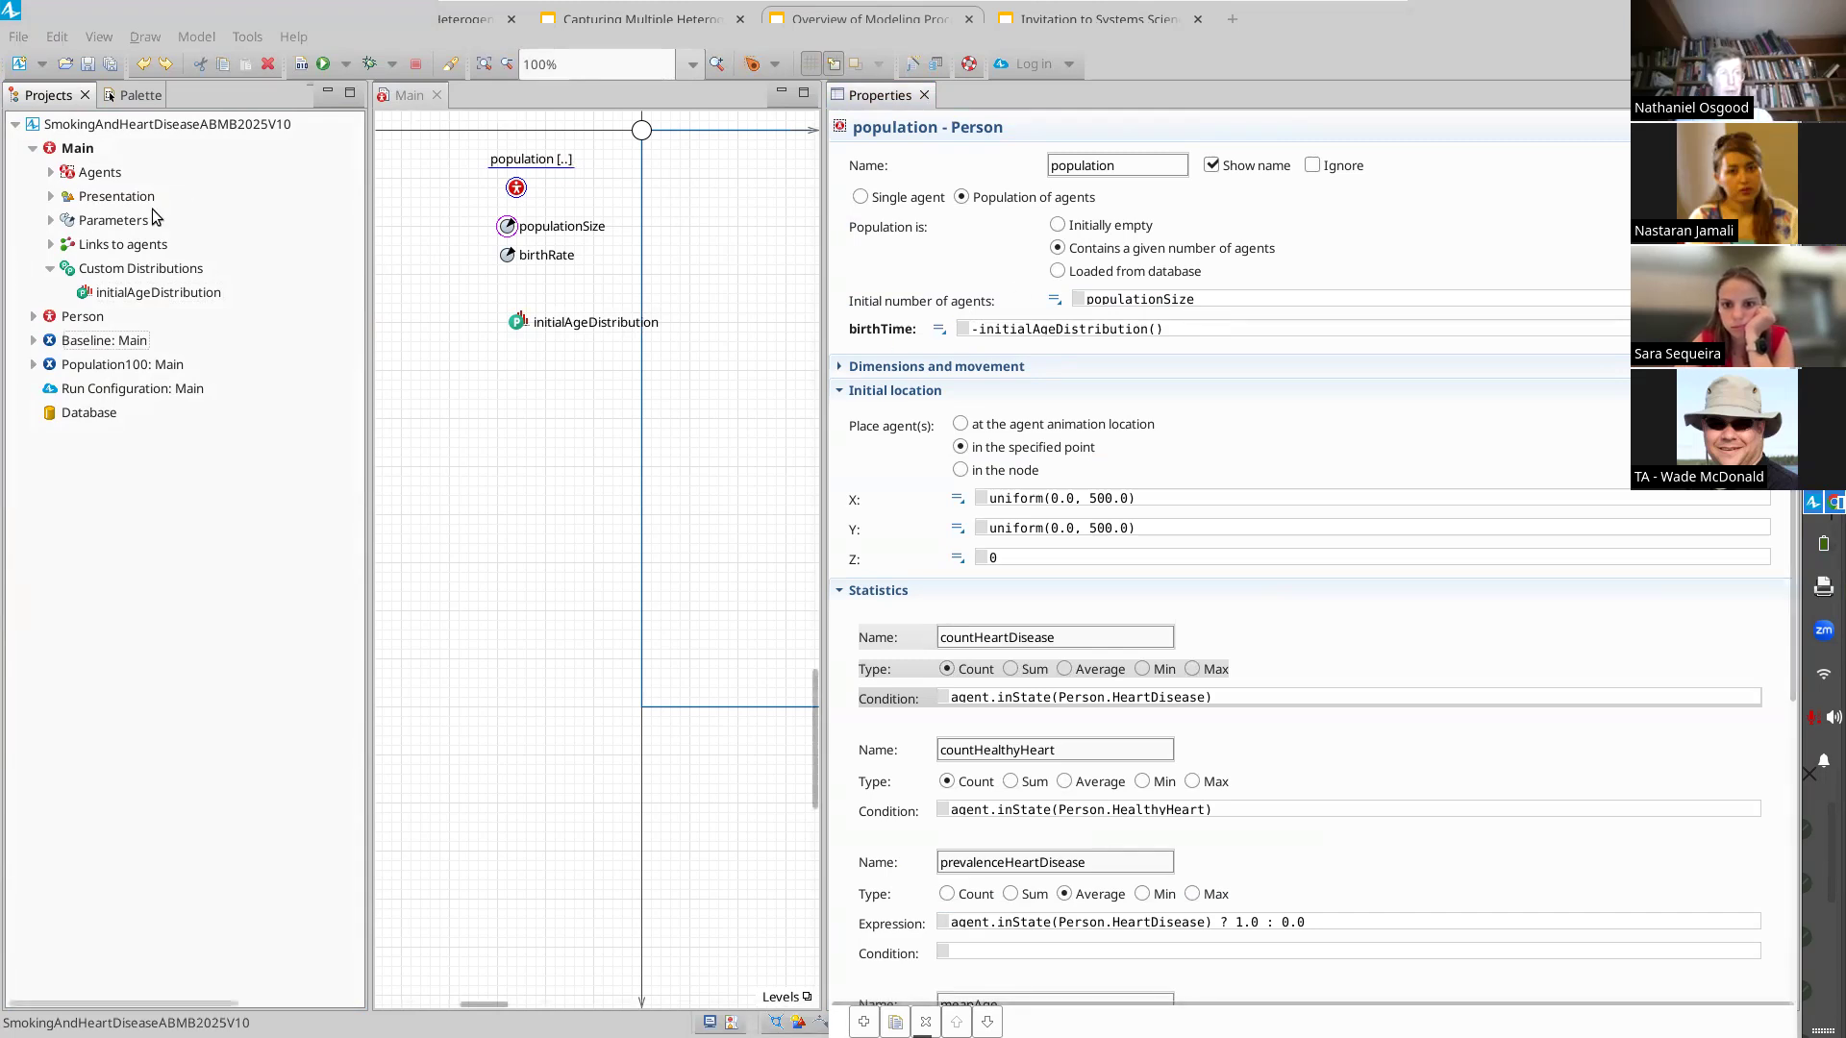
Open the Person agent type, examine the currentAge function body, and save the model
{"action": "double_click", "coordinate": [107, 314]}
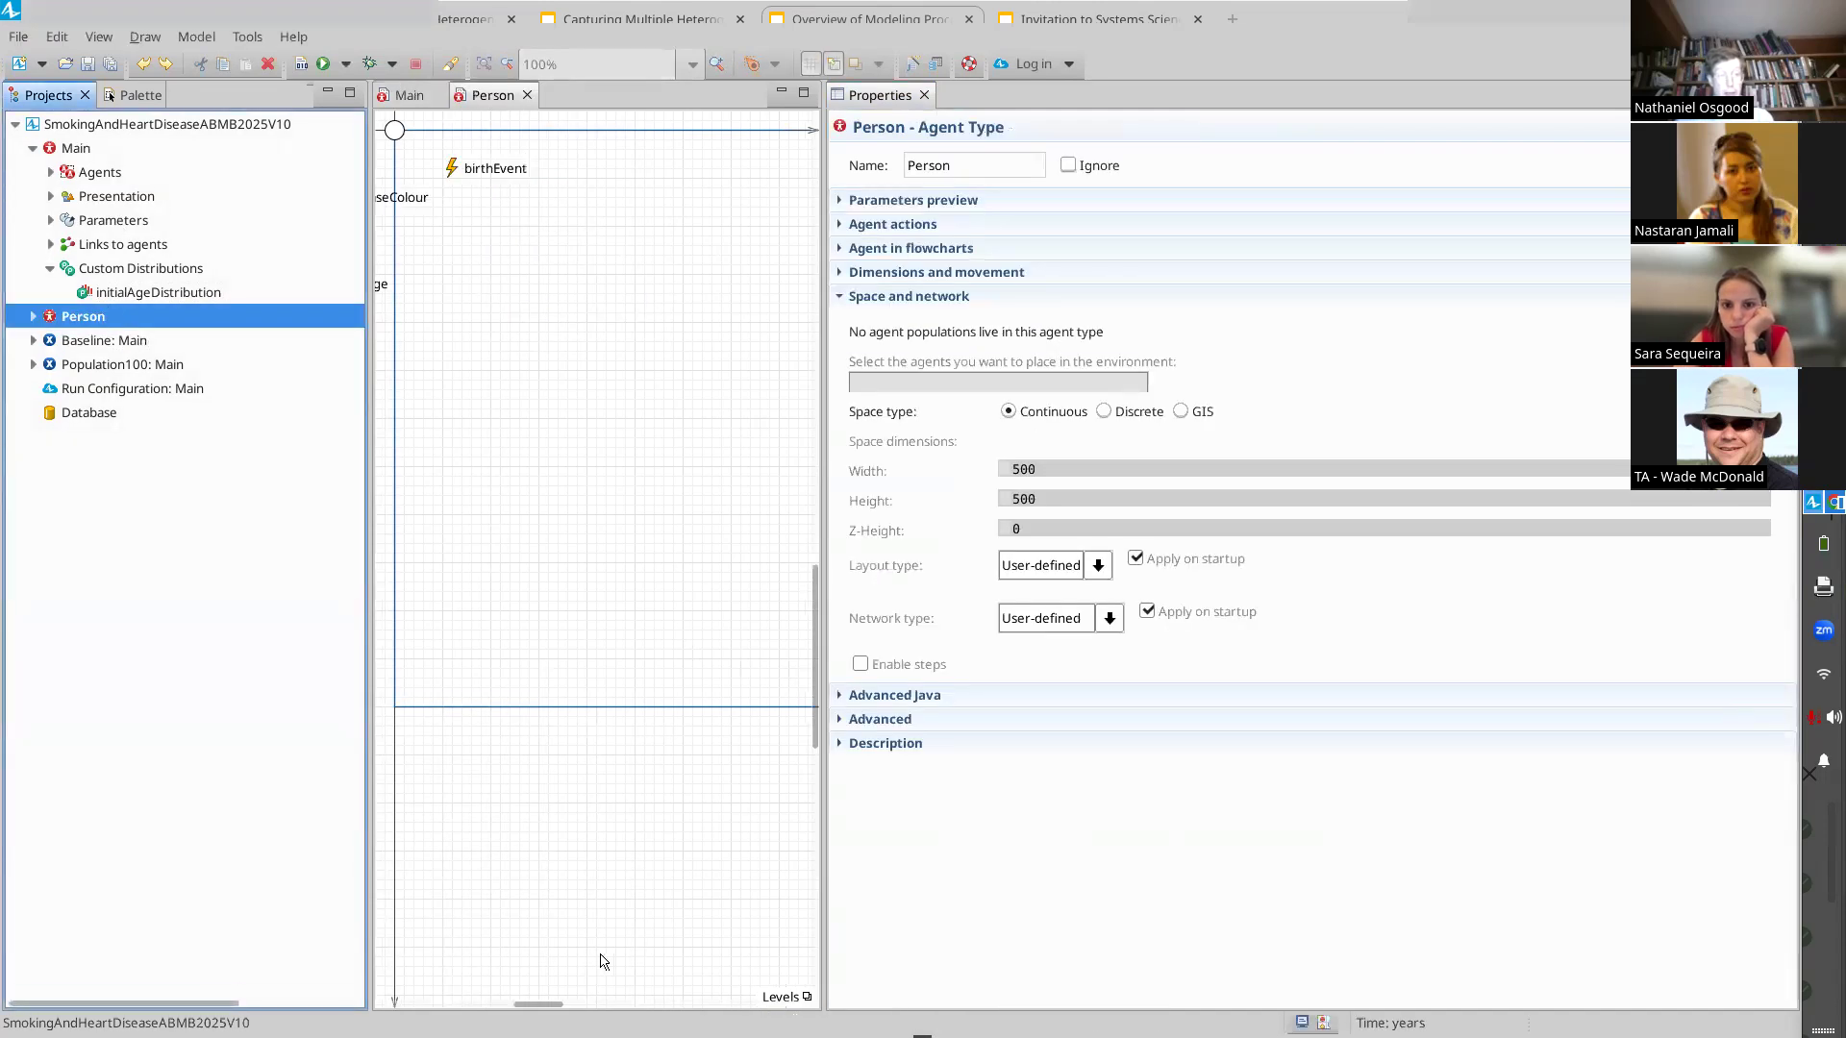
{"action": "left_click_drag", "start_coordinate": [550, 1006], "coordinate": [490, 1006]}
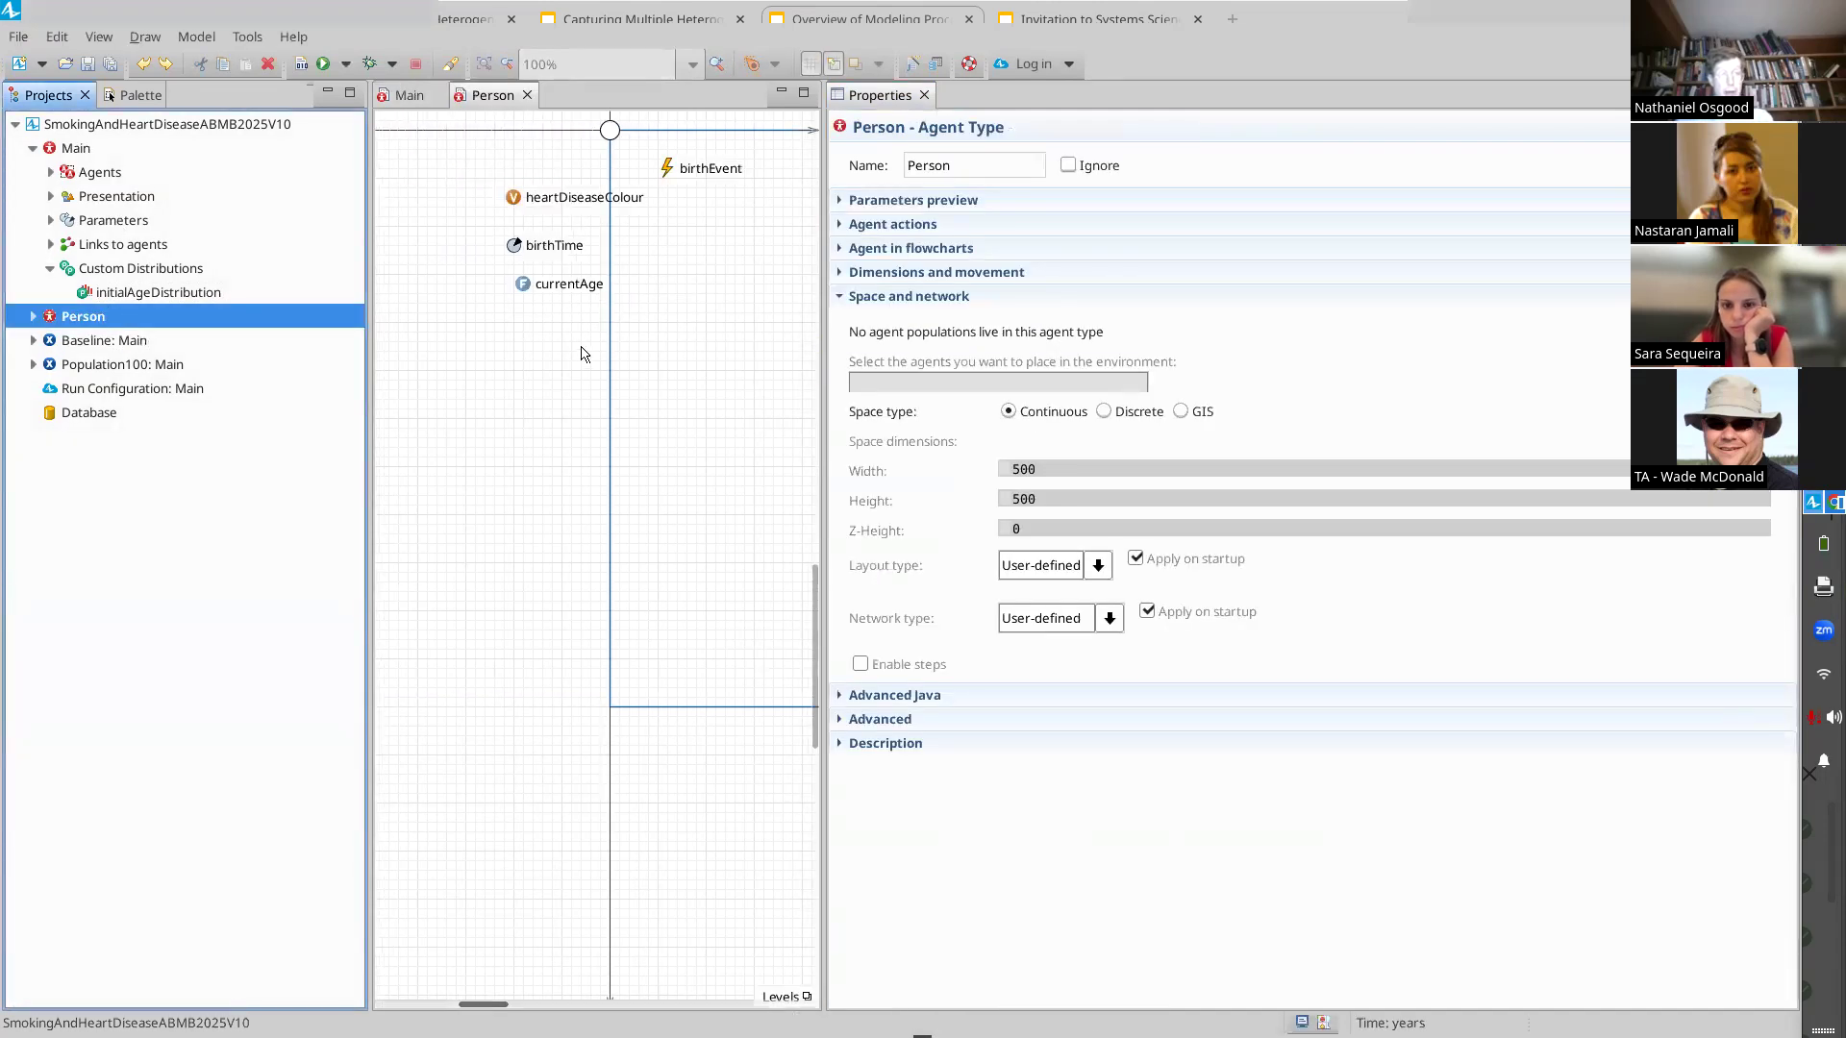
{"action": "left_click", "coordinate": [527, 288]}
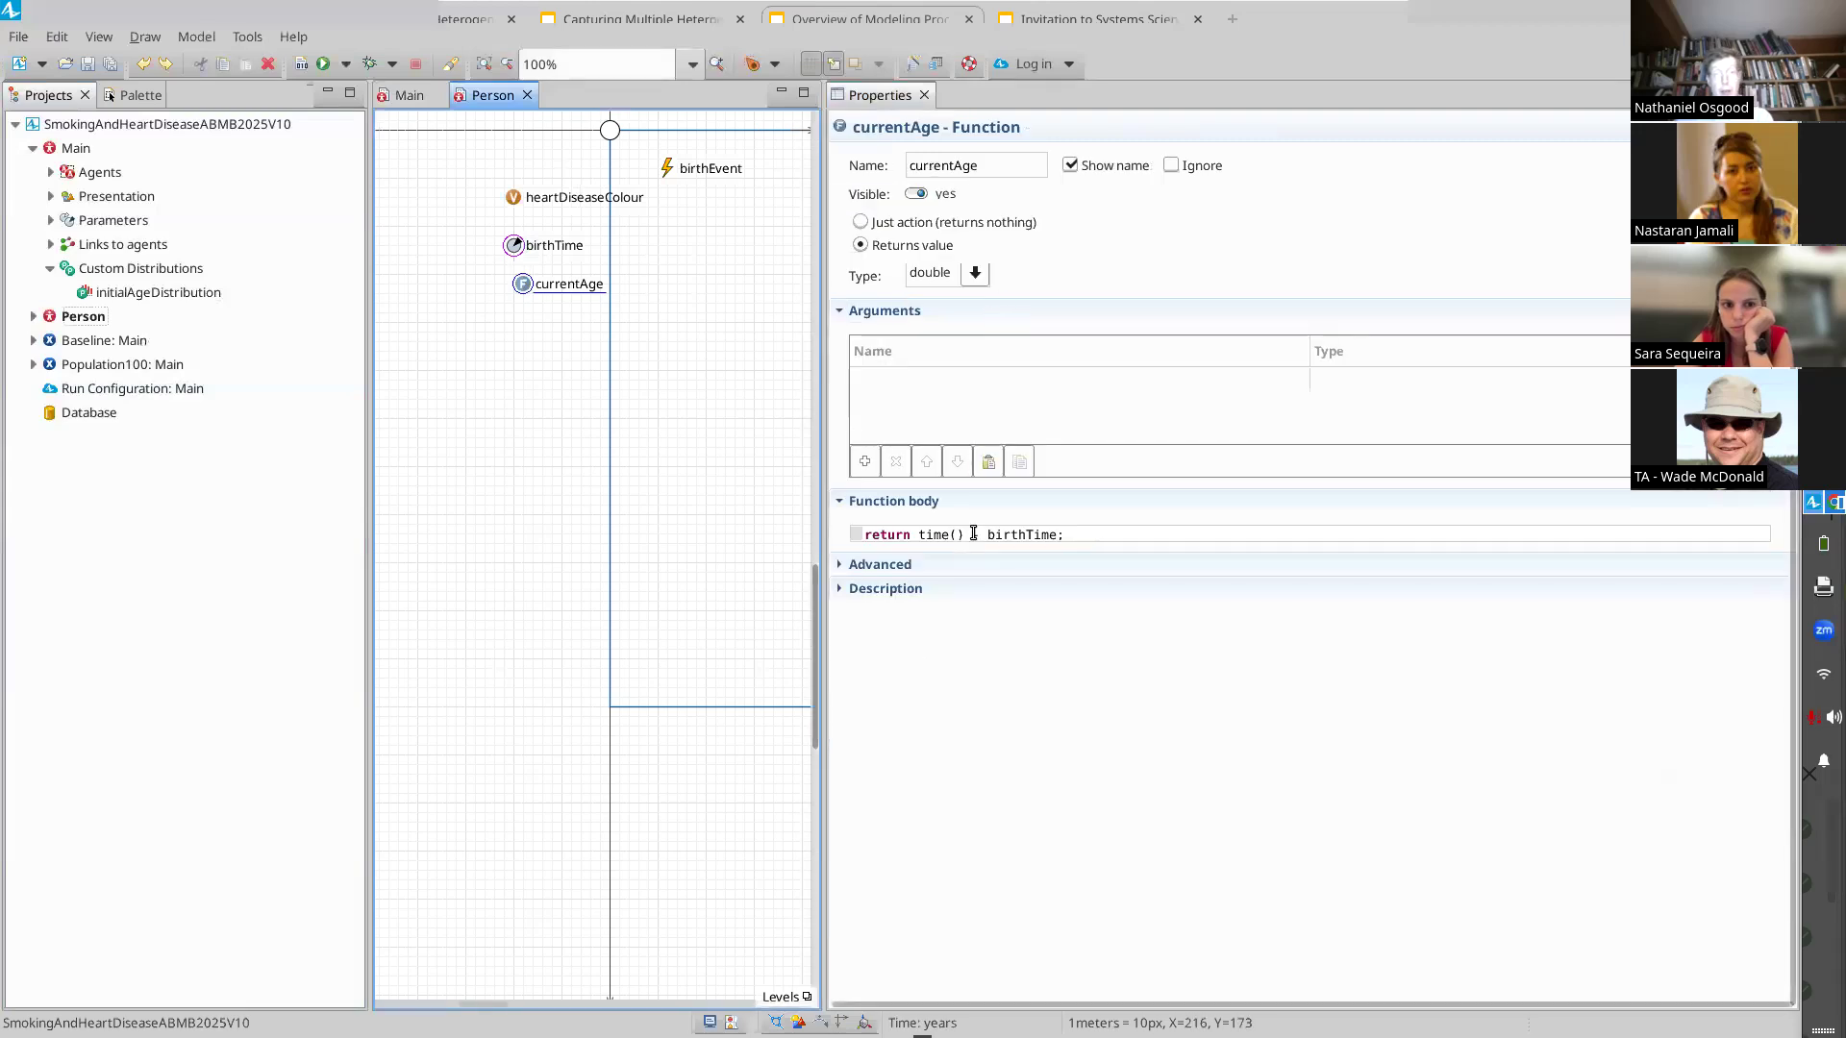
{"action": "left_click", "coordinate": [925, 544]}
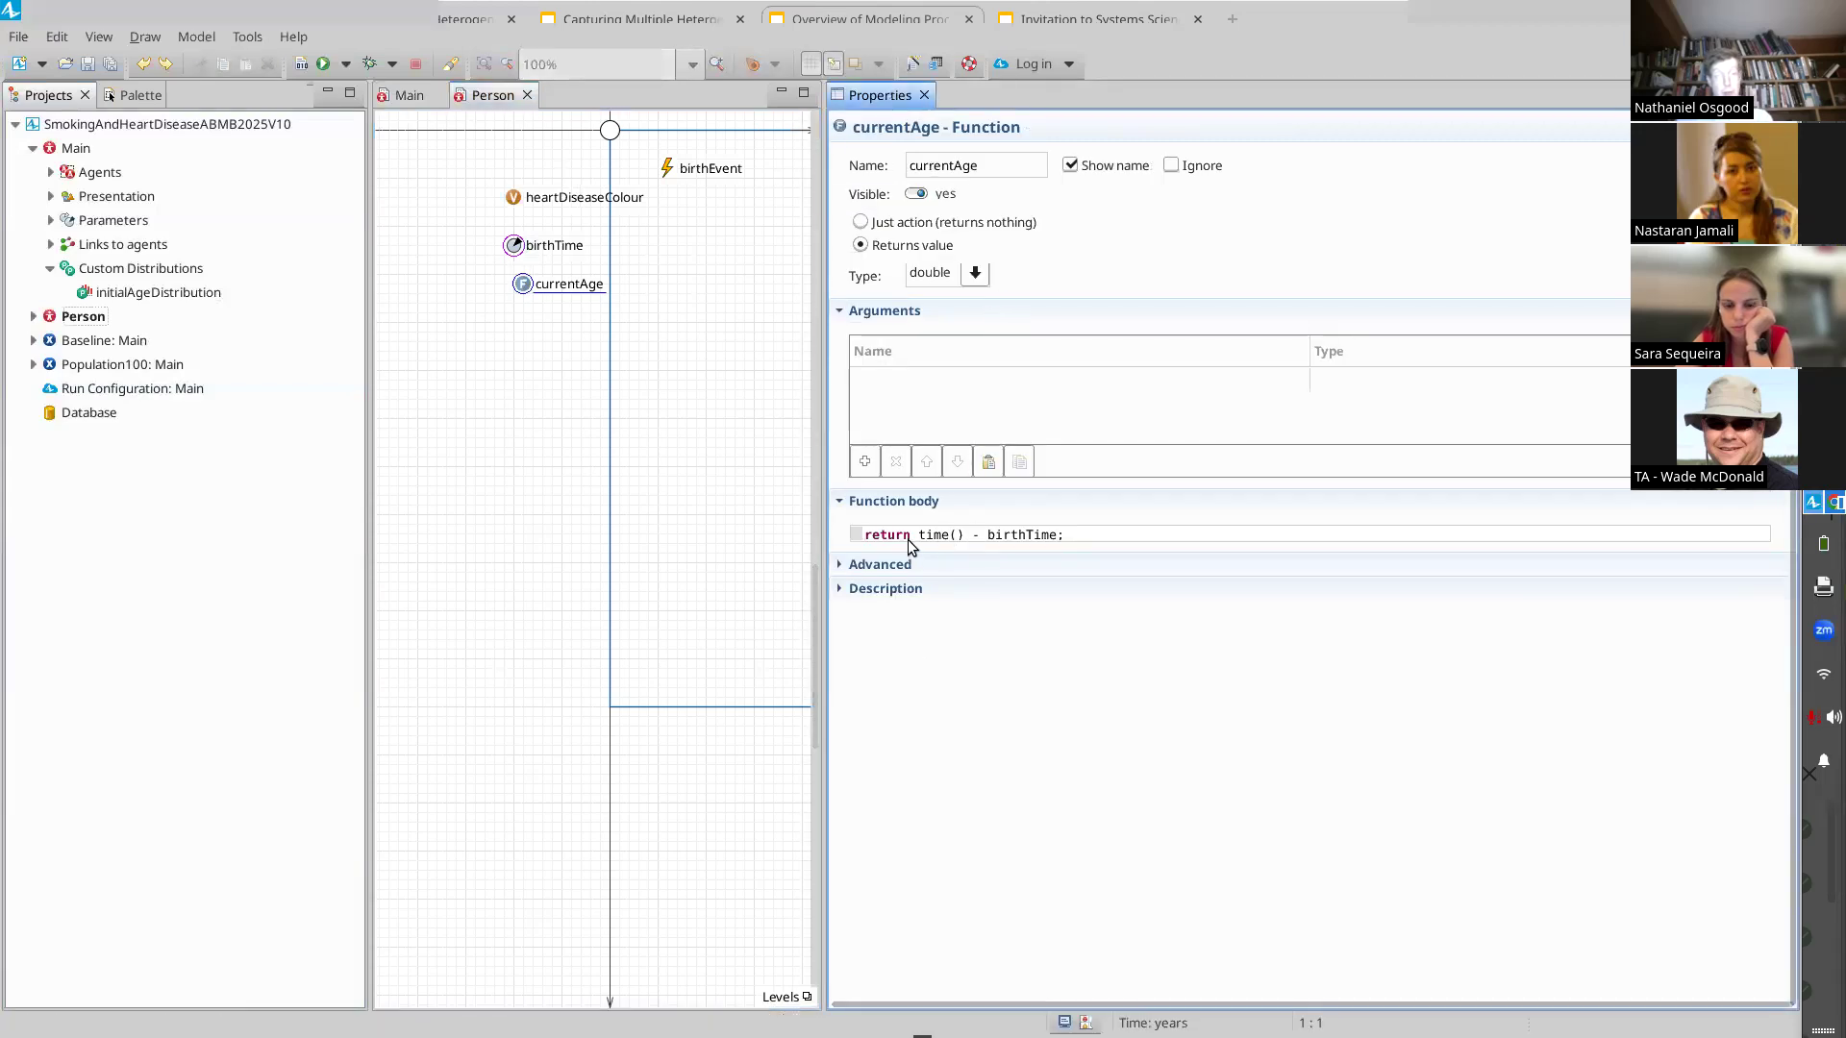
{"action": "left_click", "coordinate": [955, 534], "text": "shift"}
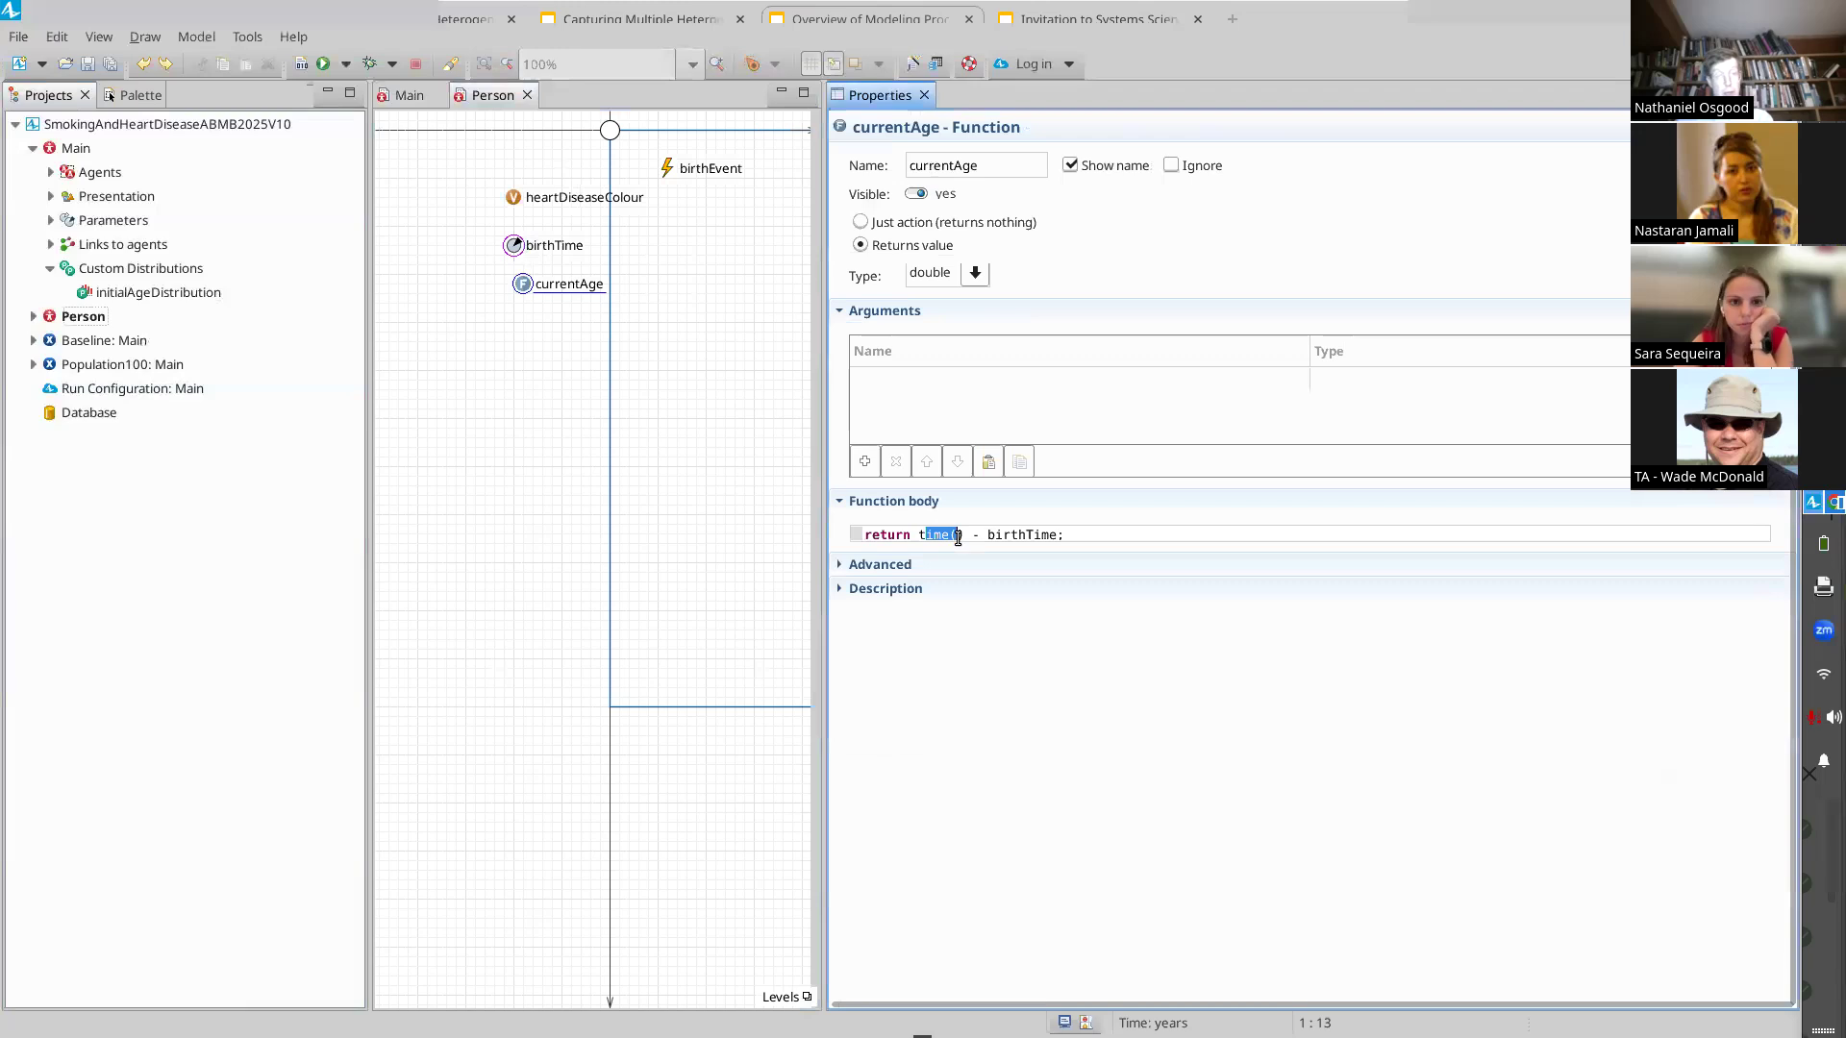
{"action": "double_click", "coordinate": [1023, 534]}
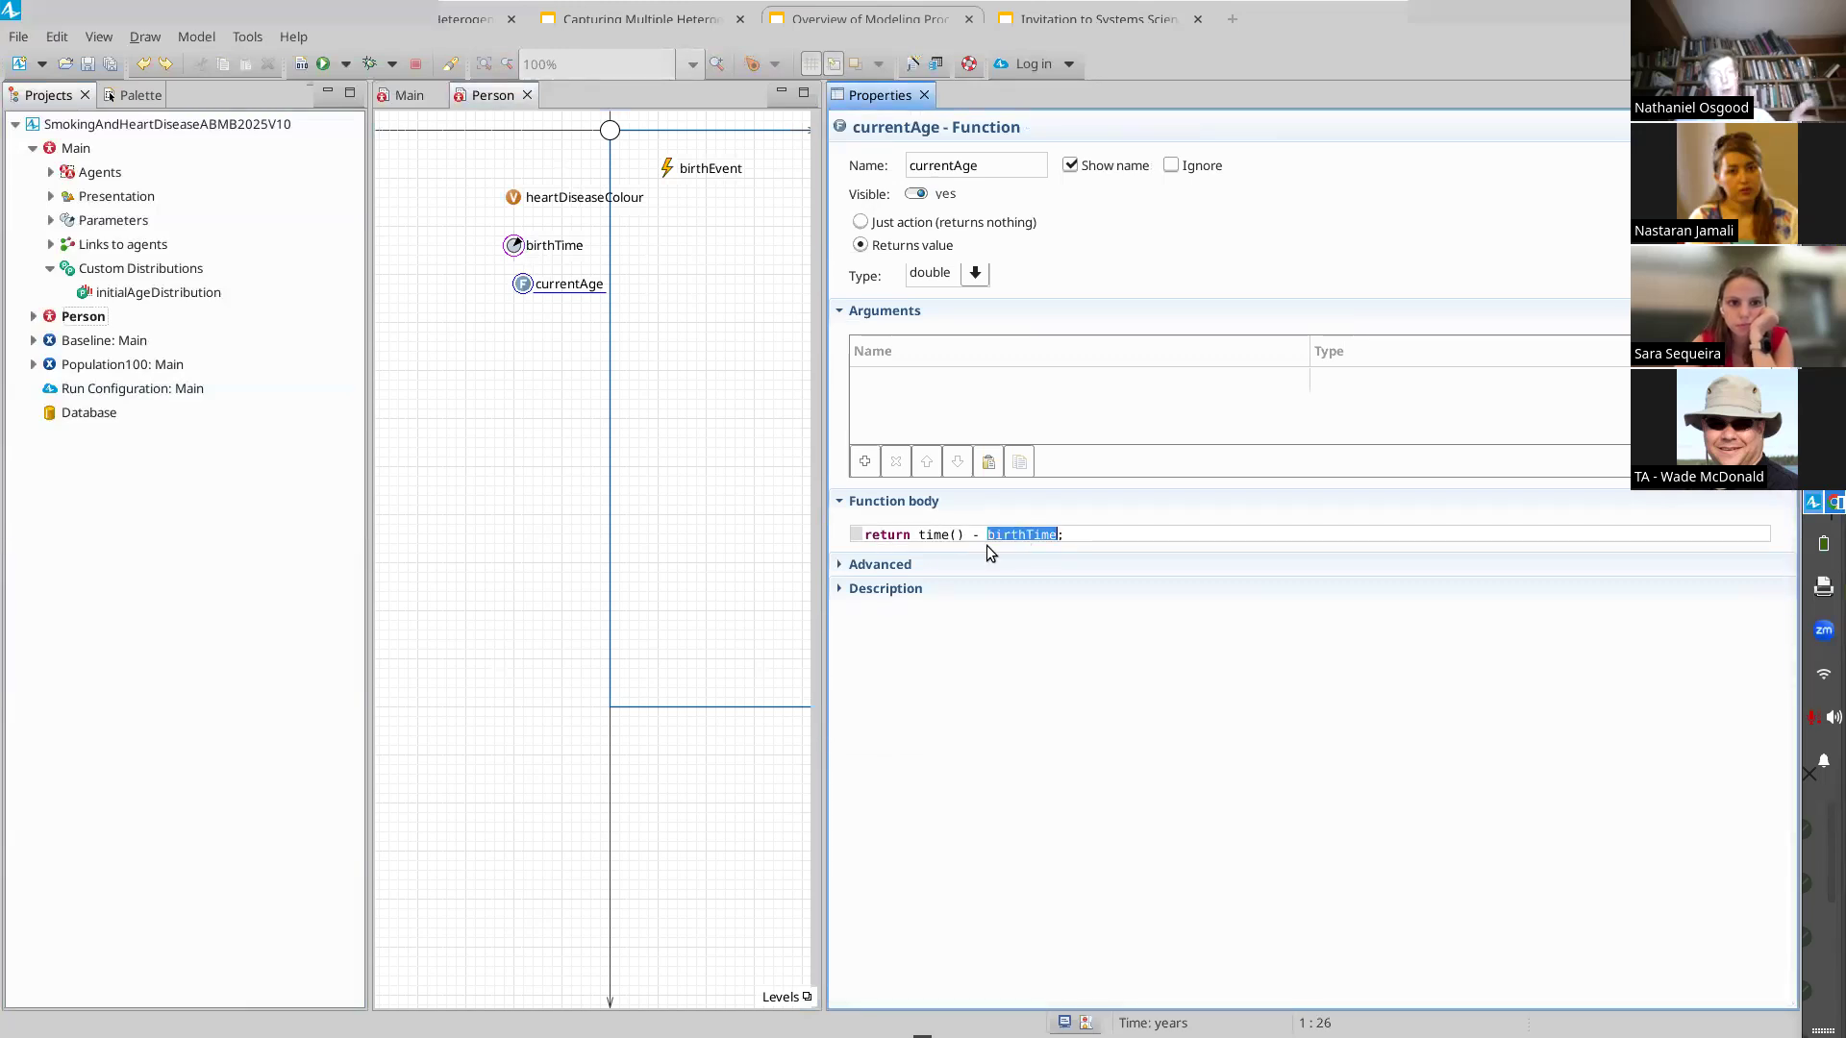
{"action": "left_click_drag", "start_coordinate": [910, 534], "coordinate": [969, 532]}
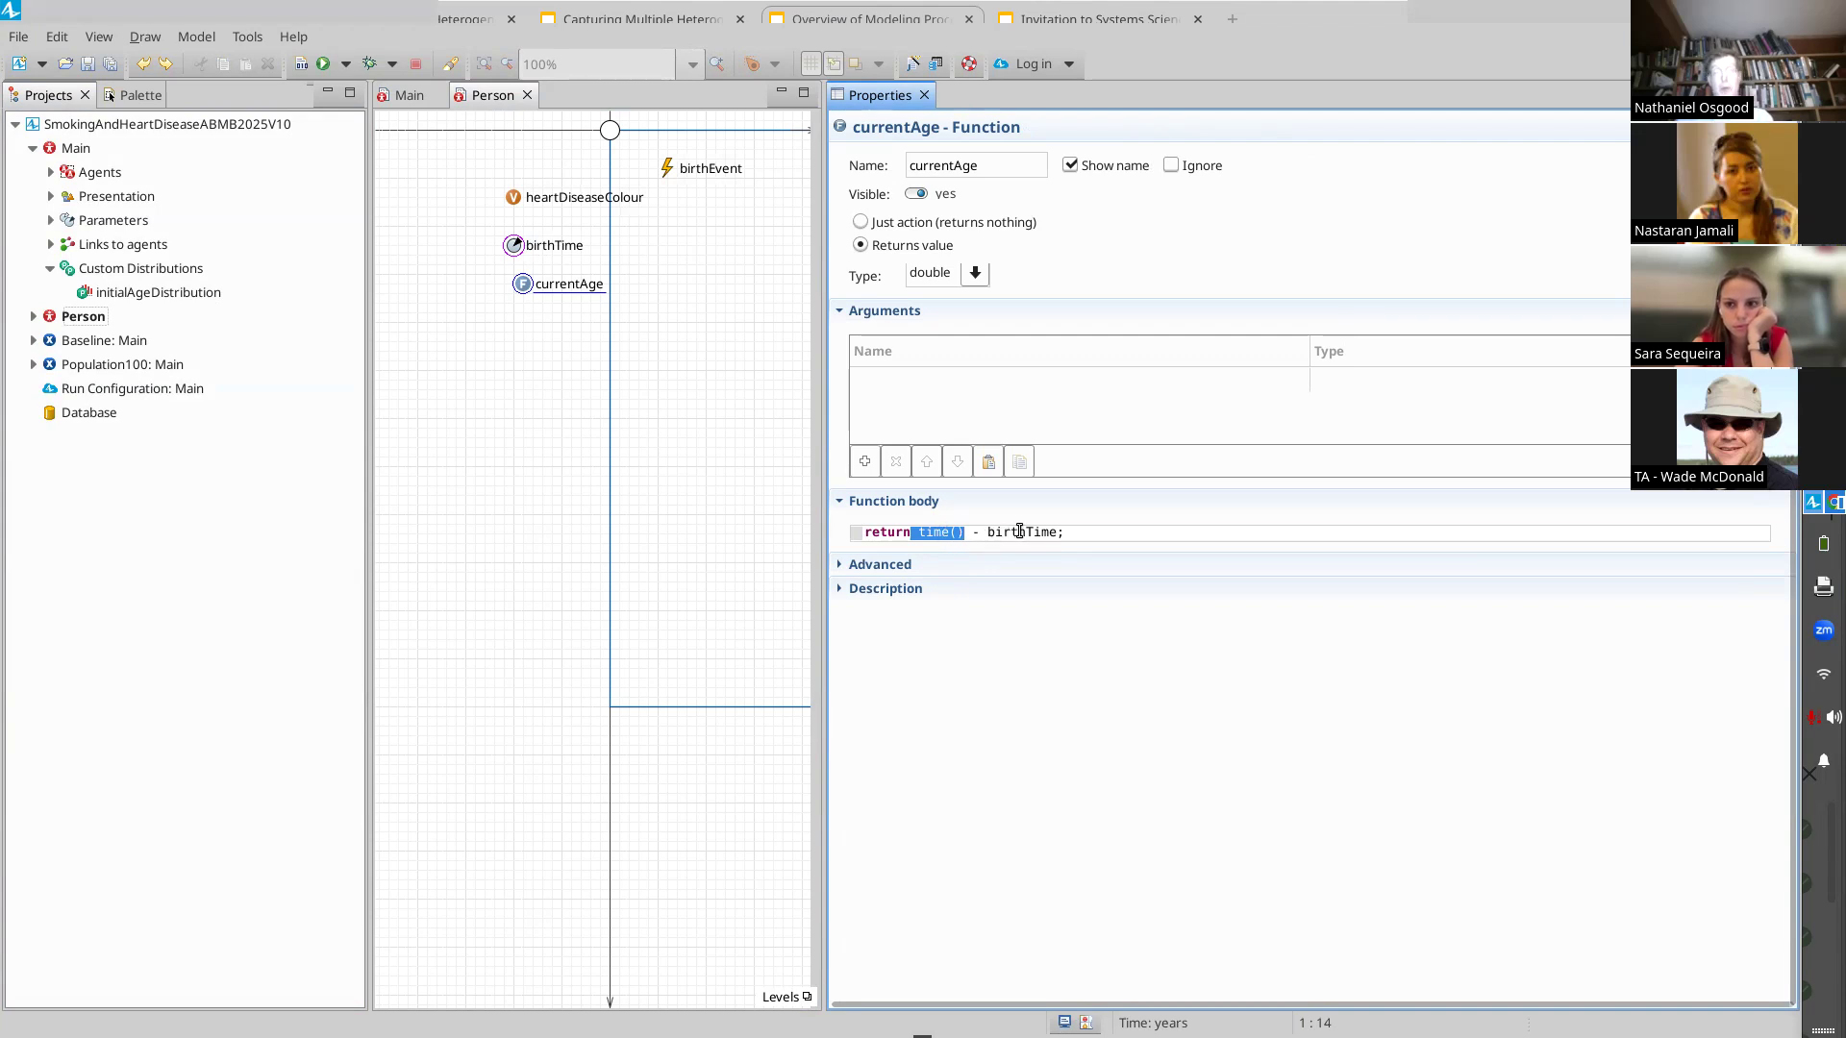
{"action": "key", "text": "ctrl+s"}
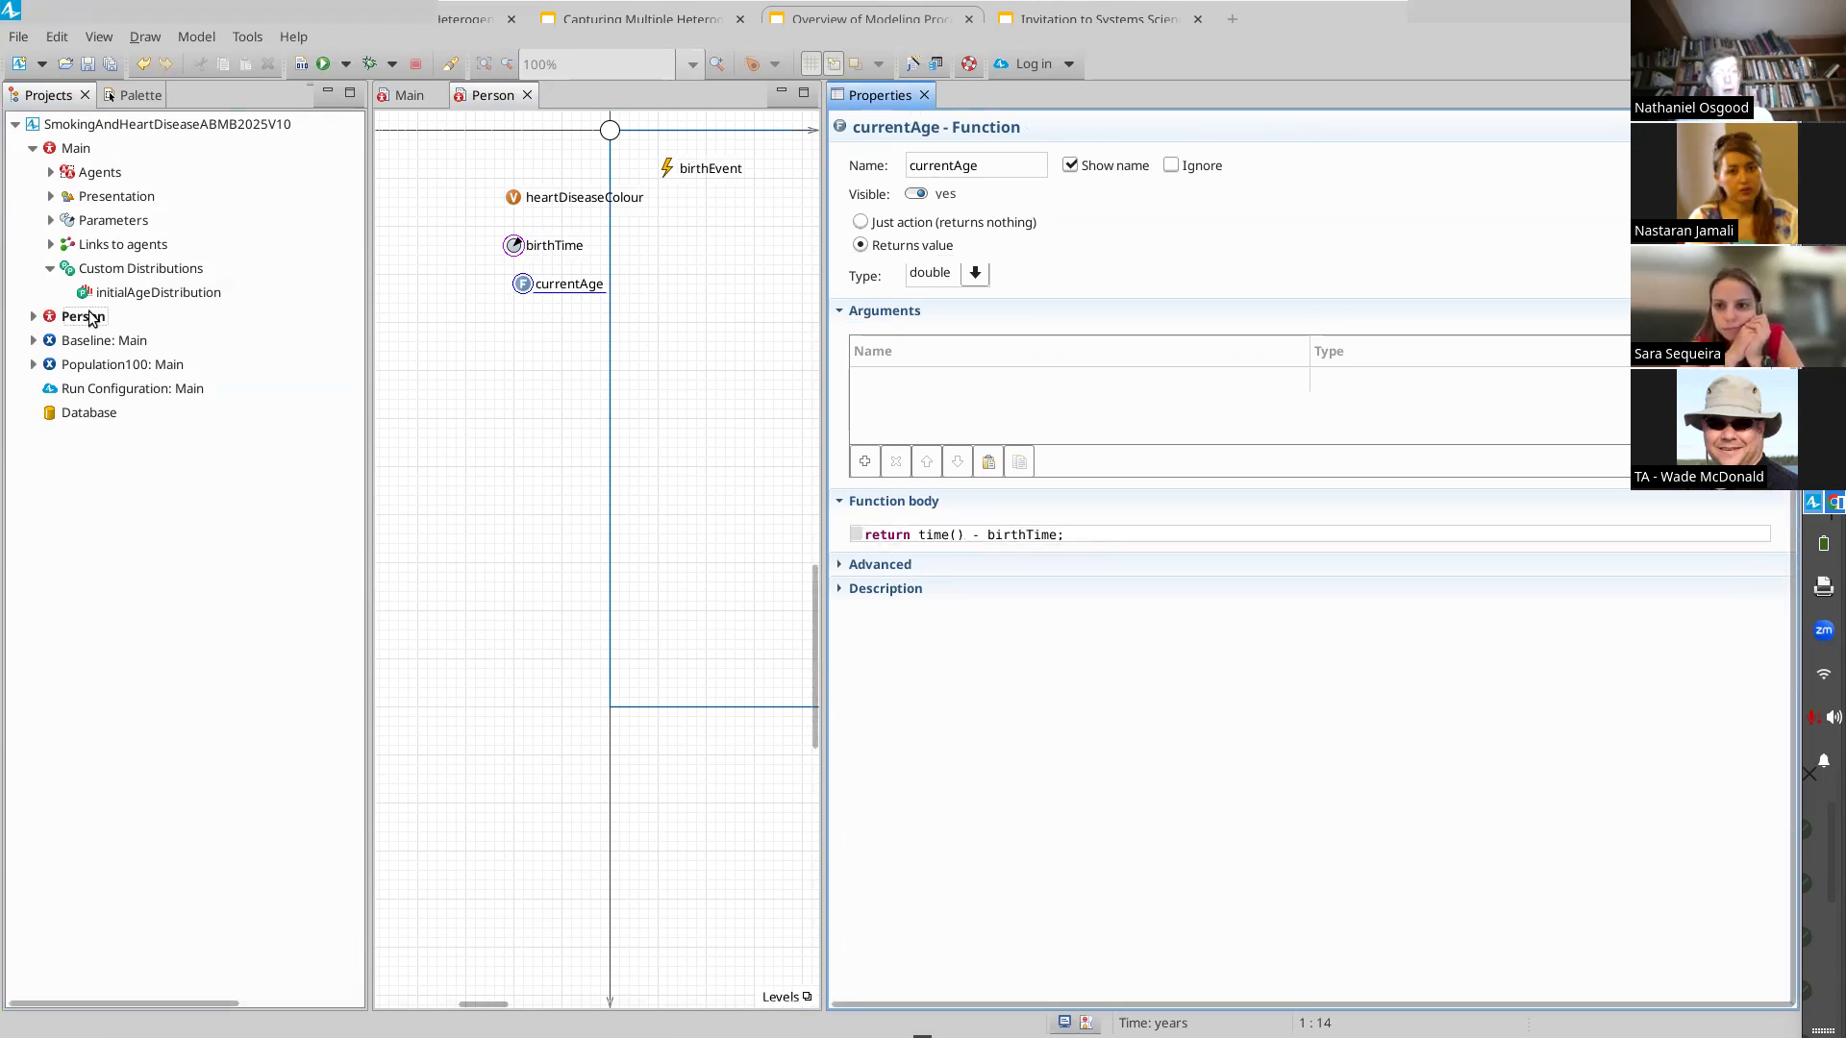
Return to Main and add a Histogram Data element to the canvas above the existing chart
{"action": "left_click", "coordinate": [397, 99]}
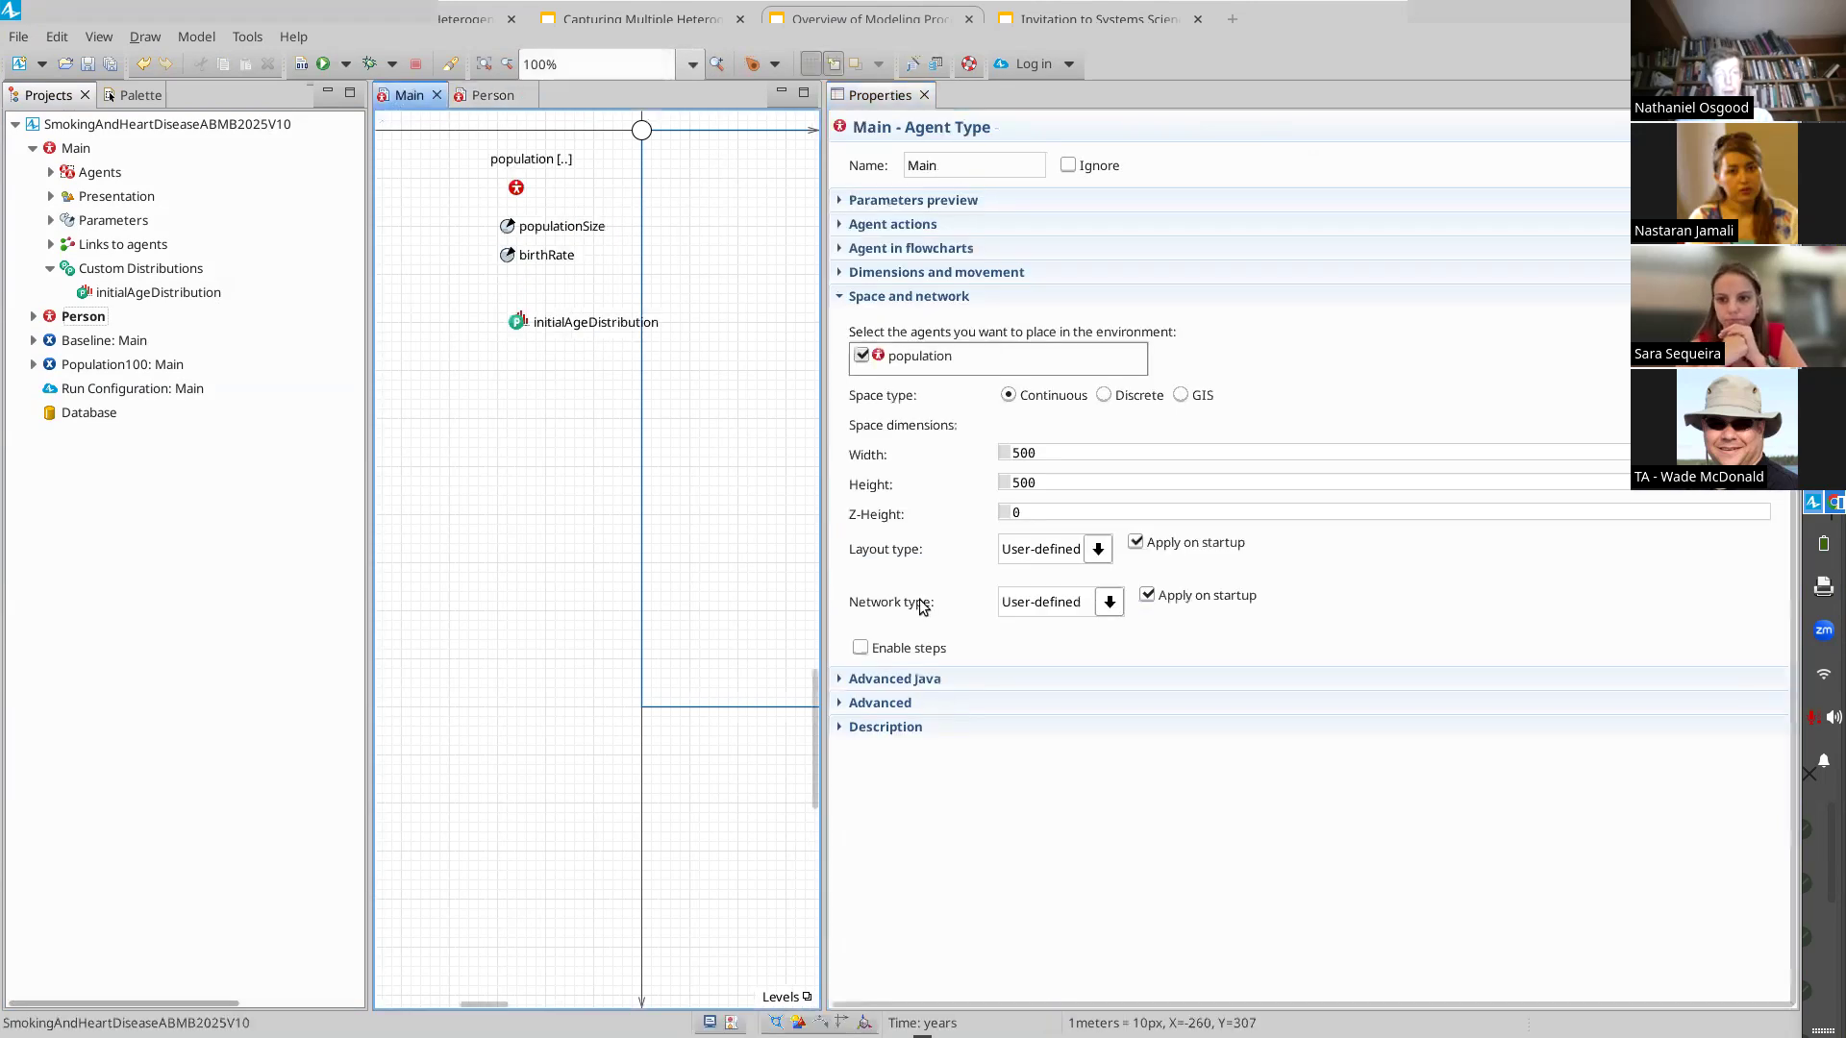
{"action": "left_click_drag", "start_coordinate": [825, 556], "coordinate": [1140, 673]}
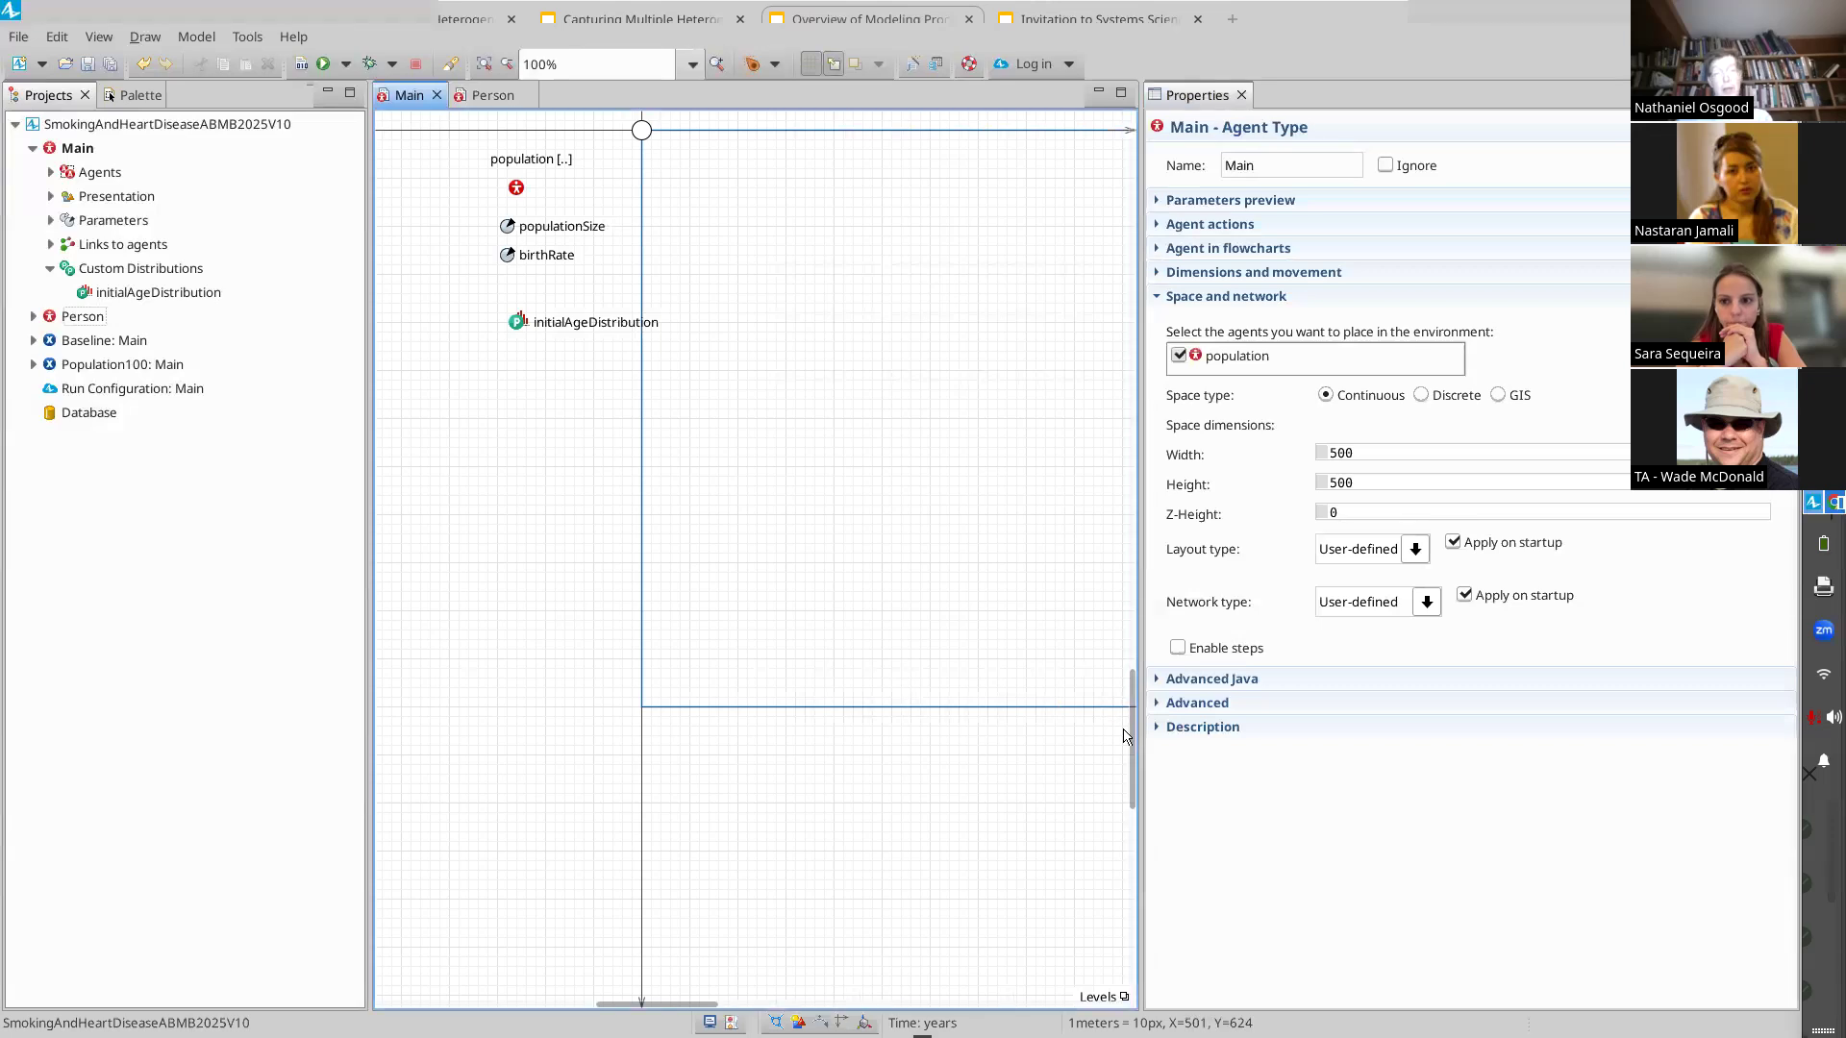
{"action": "left_click_drag", "start_coordinate": [1127, 736], "coordinate": [1086, 298]}
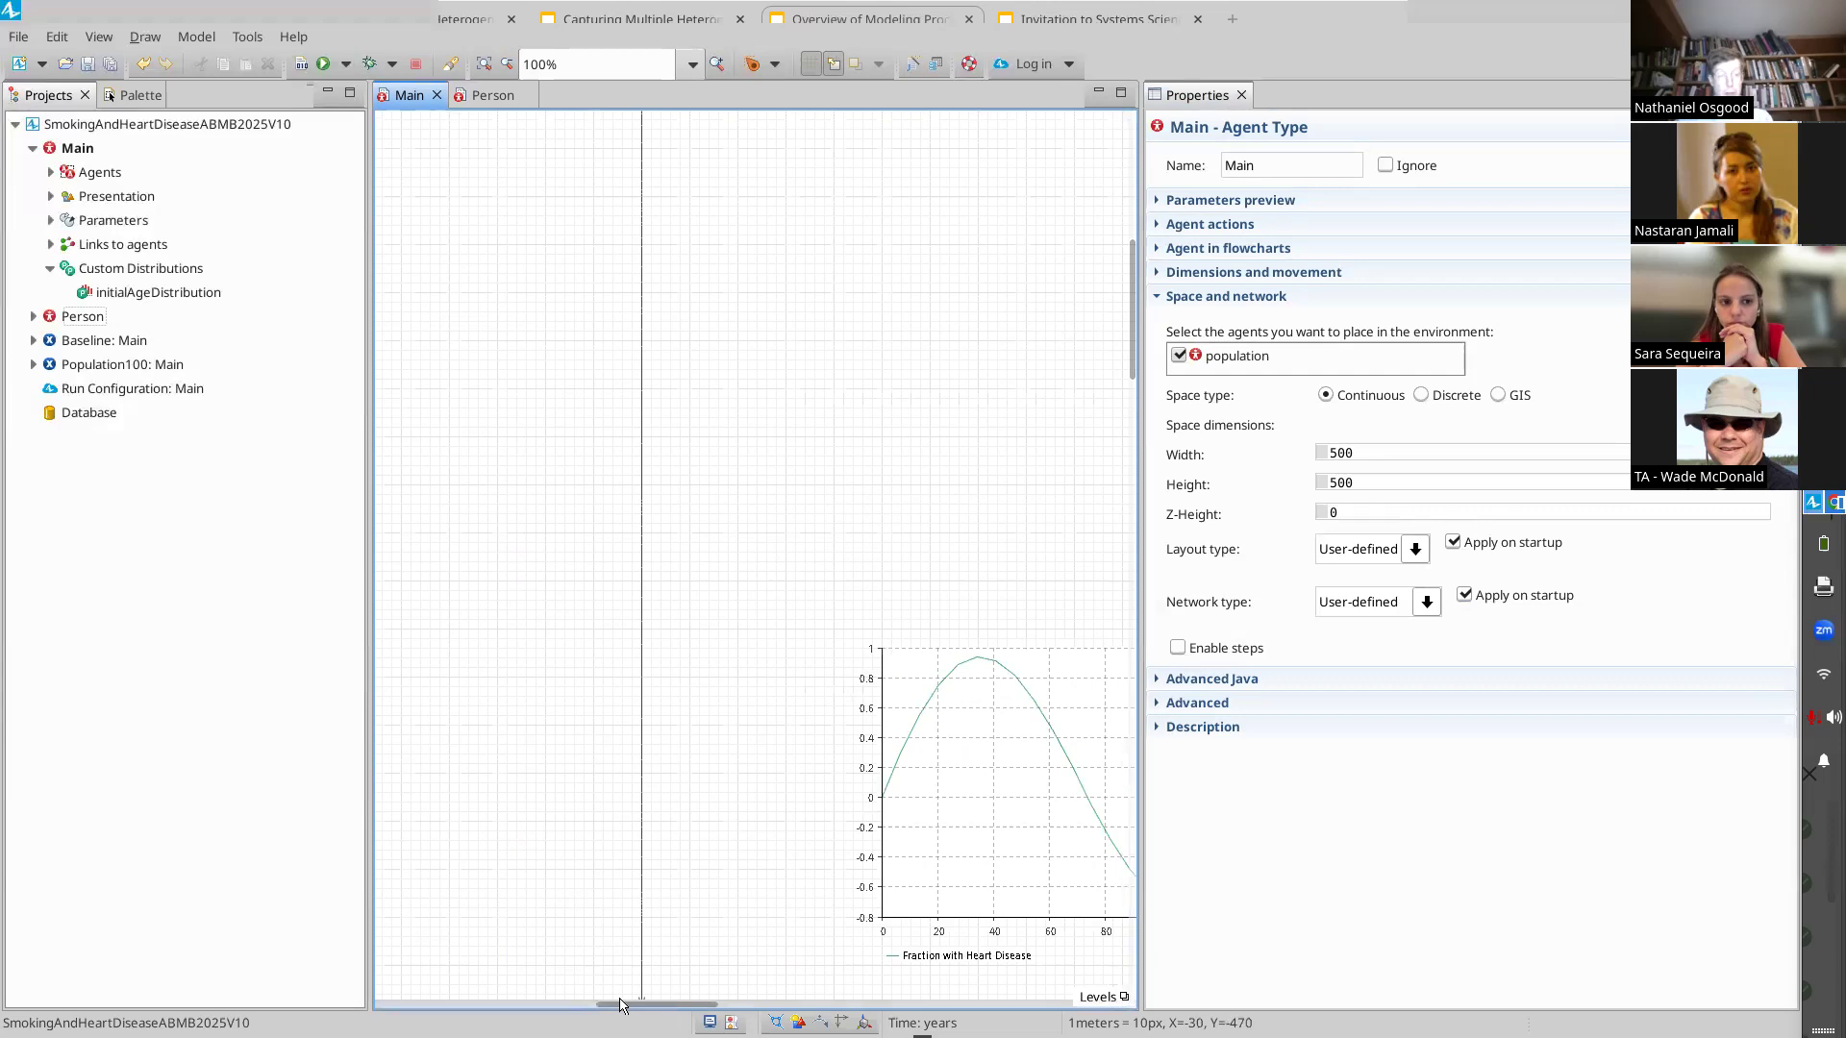
{"action": "left_click_drag", "start_coordinate": [702, 1000], "coordinate": [781, 999]}
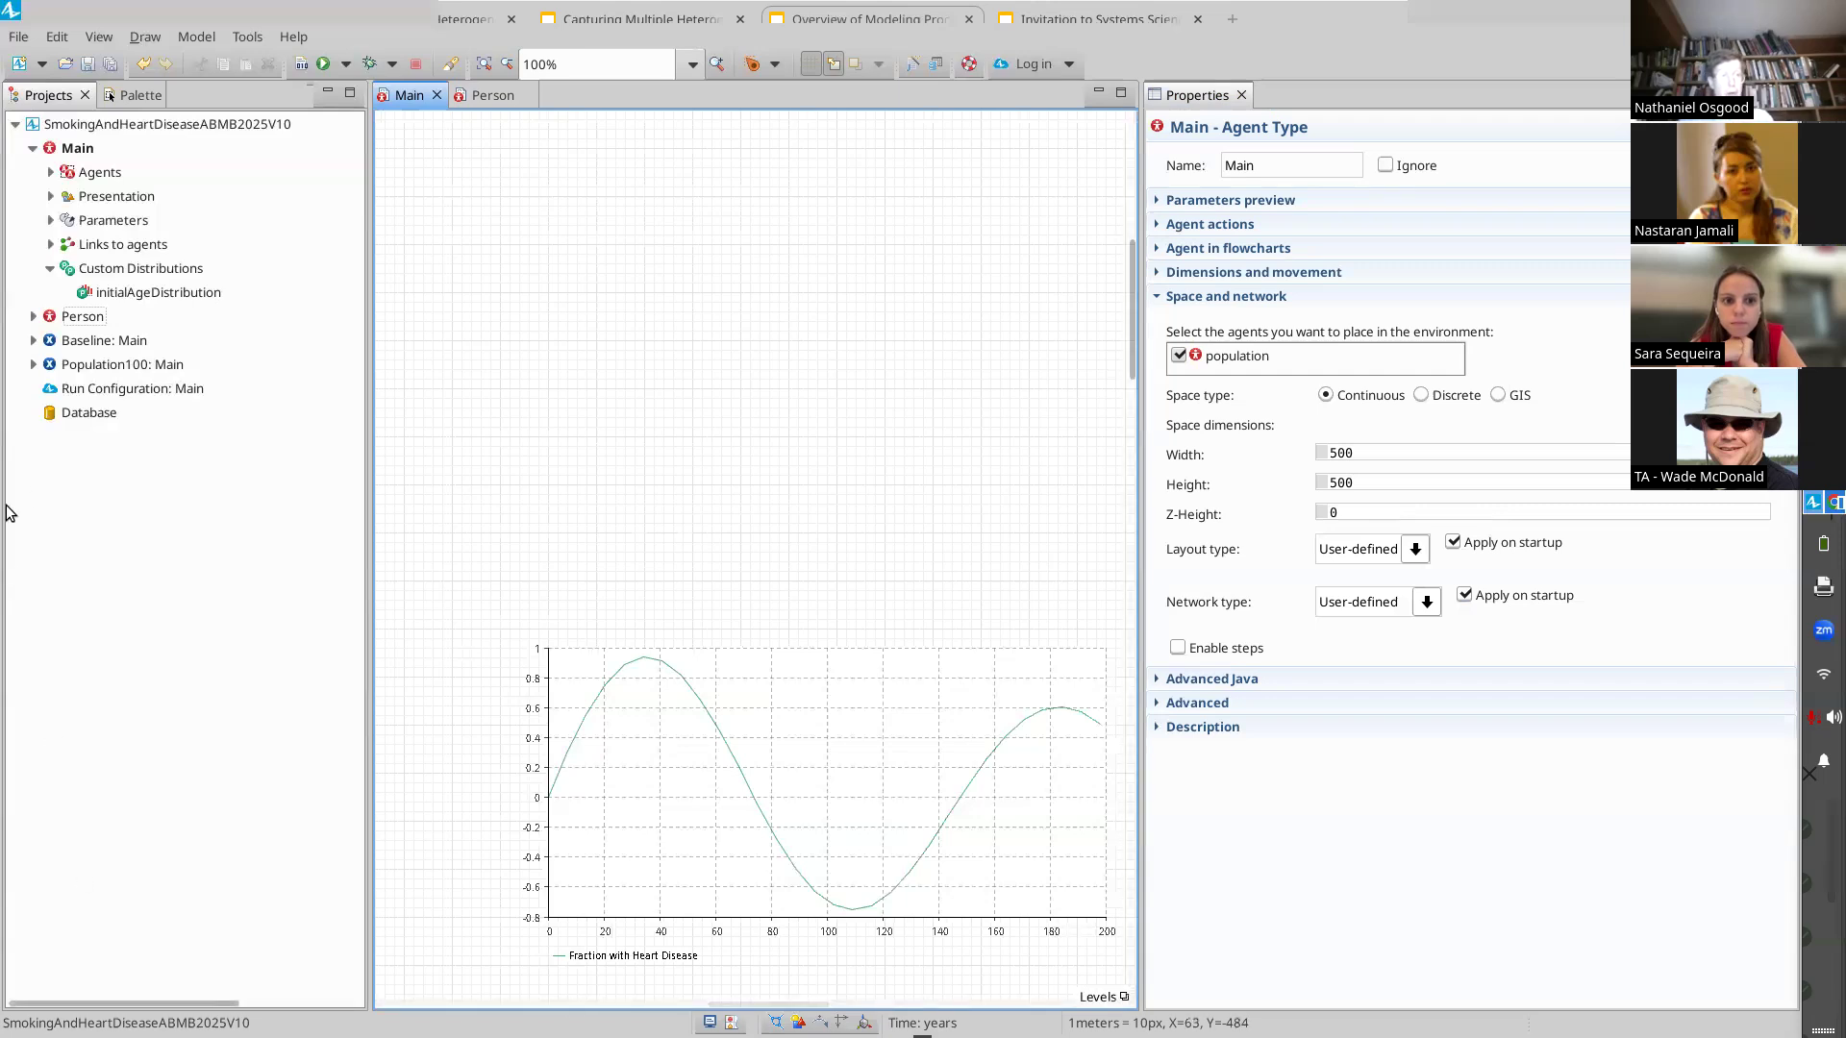
{"action": "left_click", "coordinate": [135, 96]}
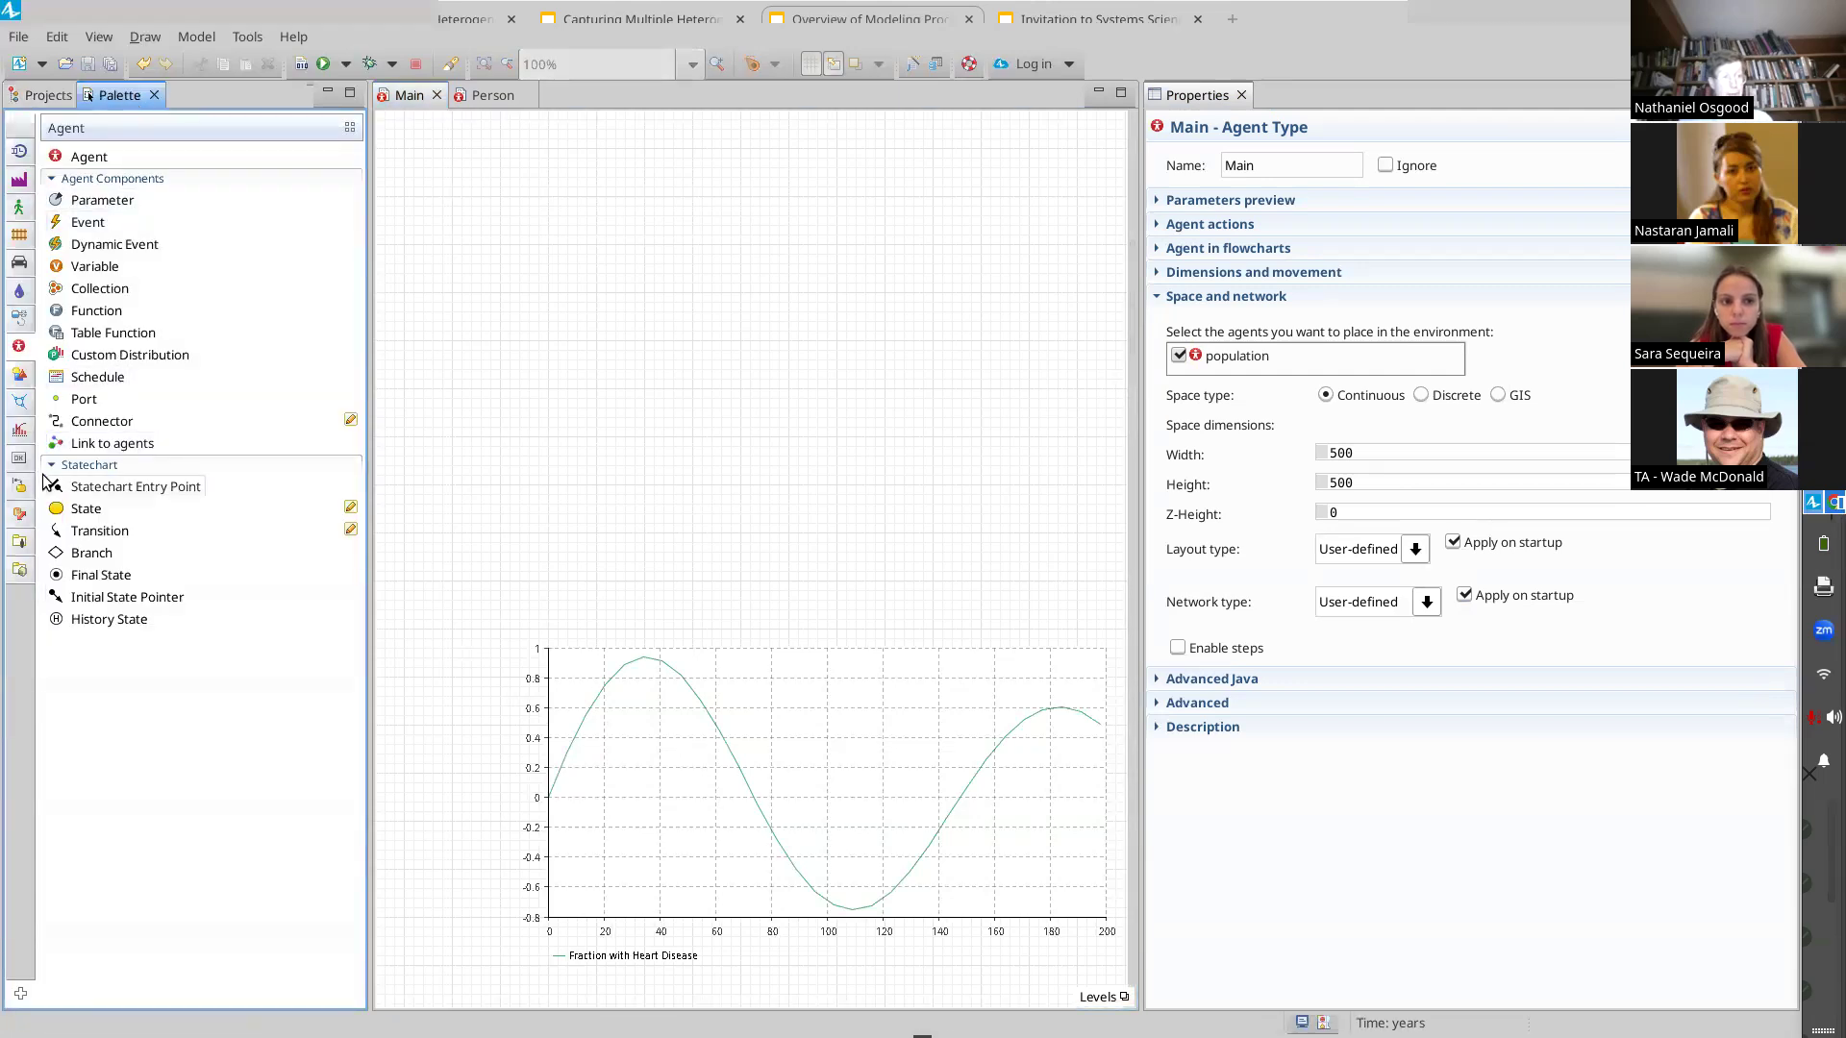
{"action": "left_click", "coordinate": [19, 429]}
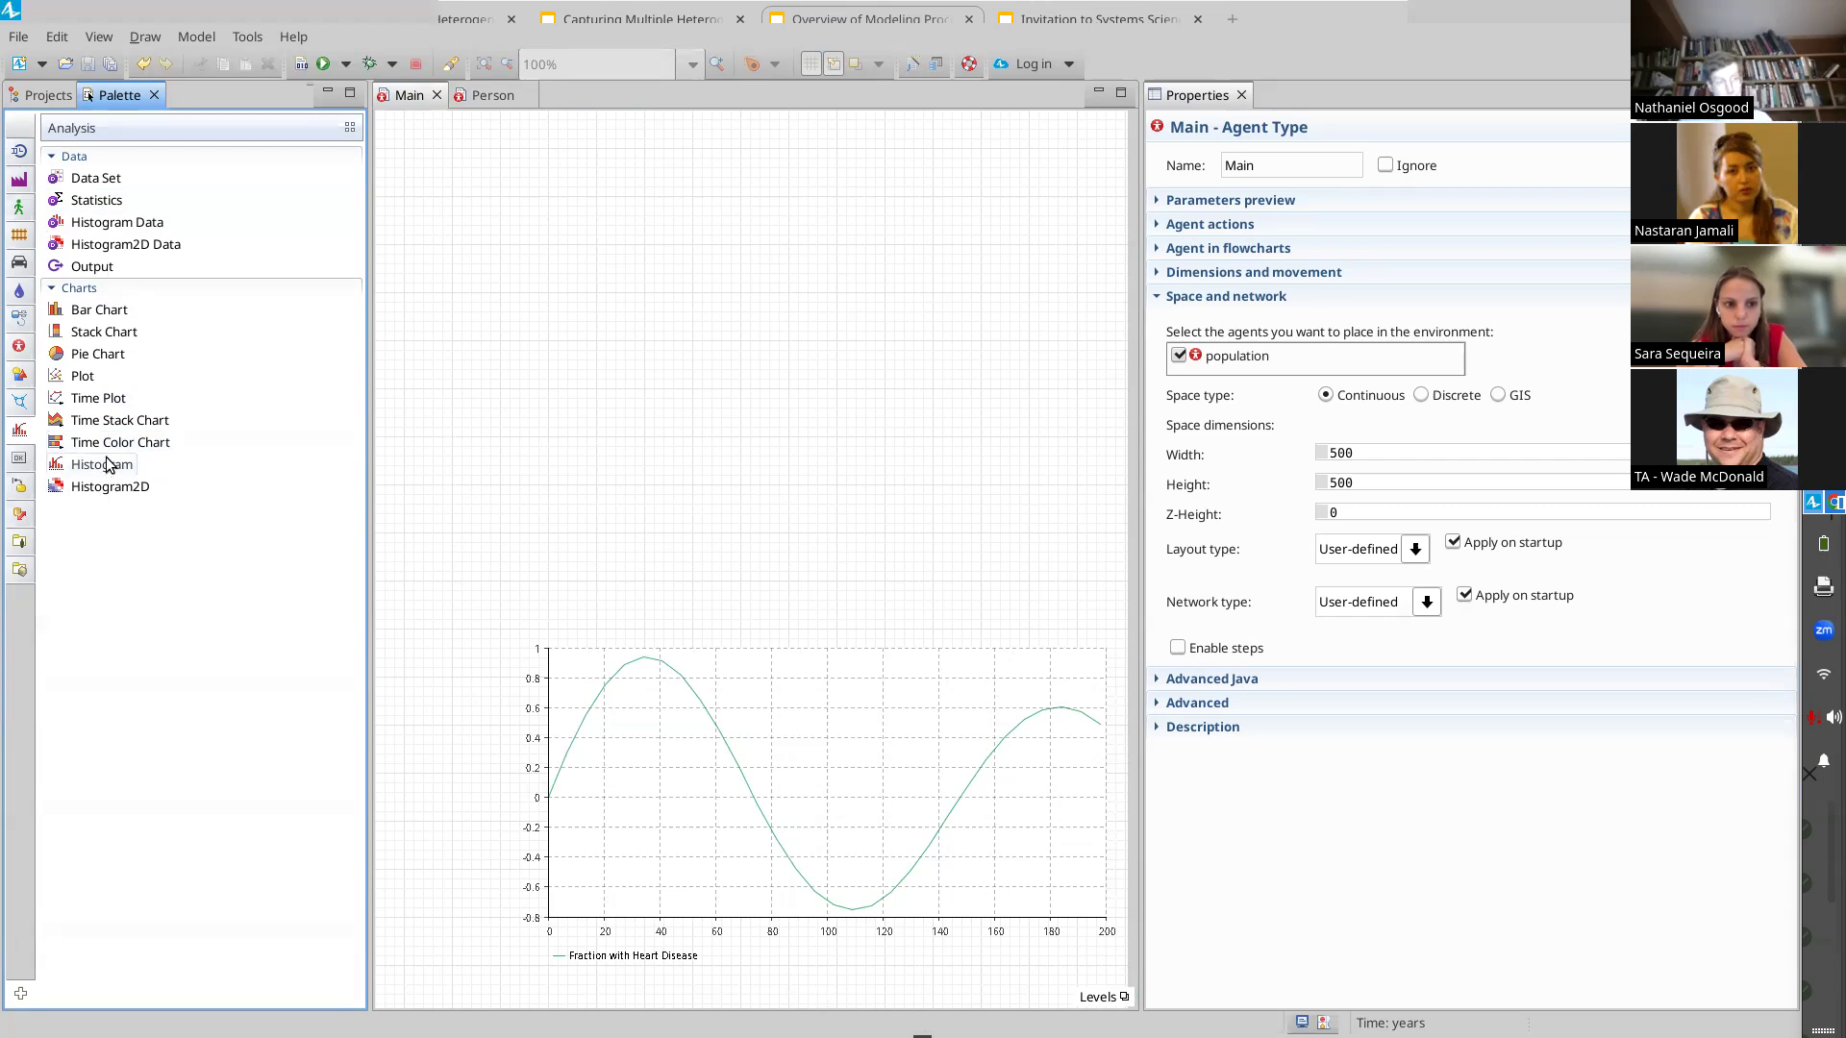
{"action": "left_click_drag", "start_coordinate": [82, 229], "coordinate": [519, 534]}
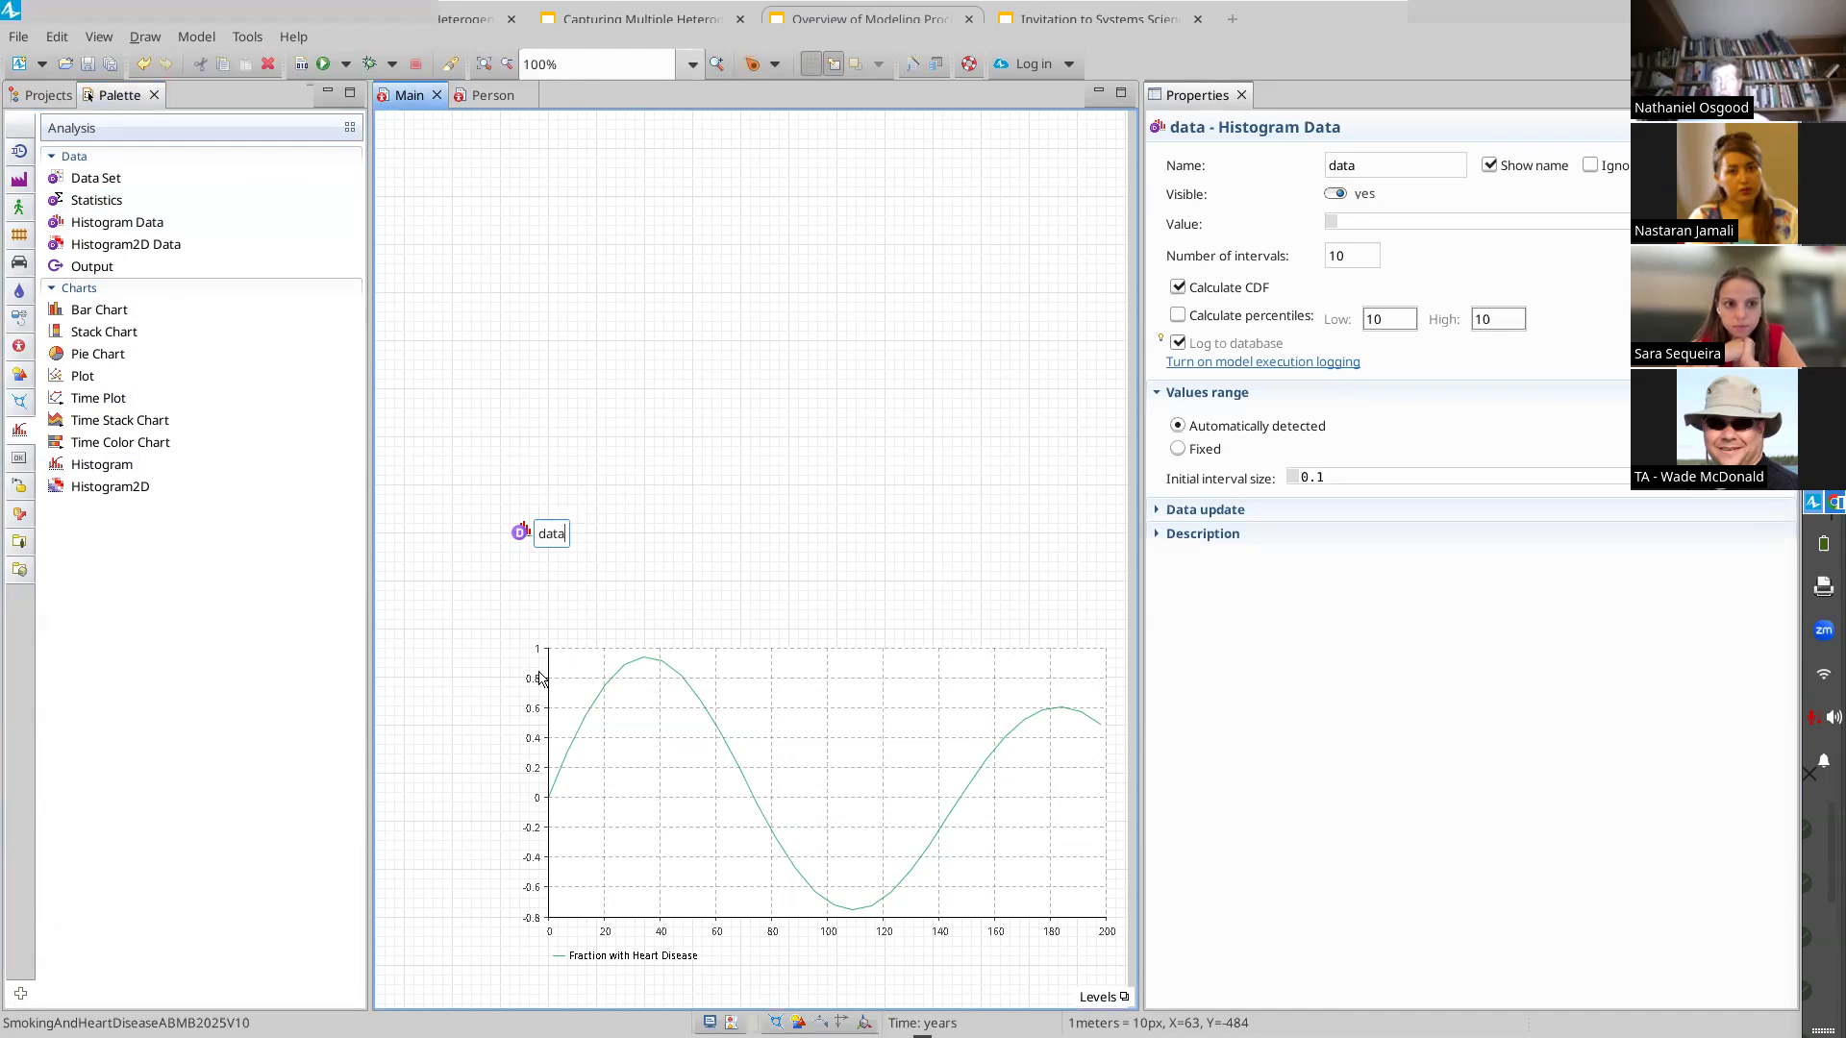
Rename the histogram data element to ageOfPopulationHistogramData
{"action": "left_click", "coordinate": [1396, 161]}
{"action": "type", "text": "age"}
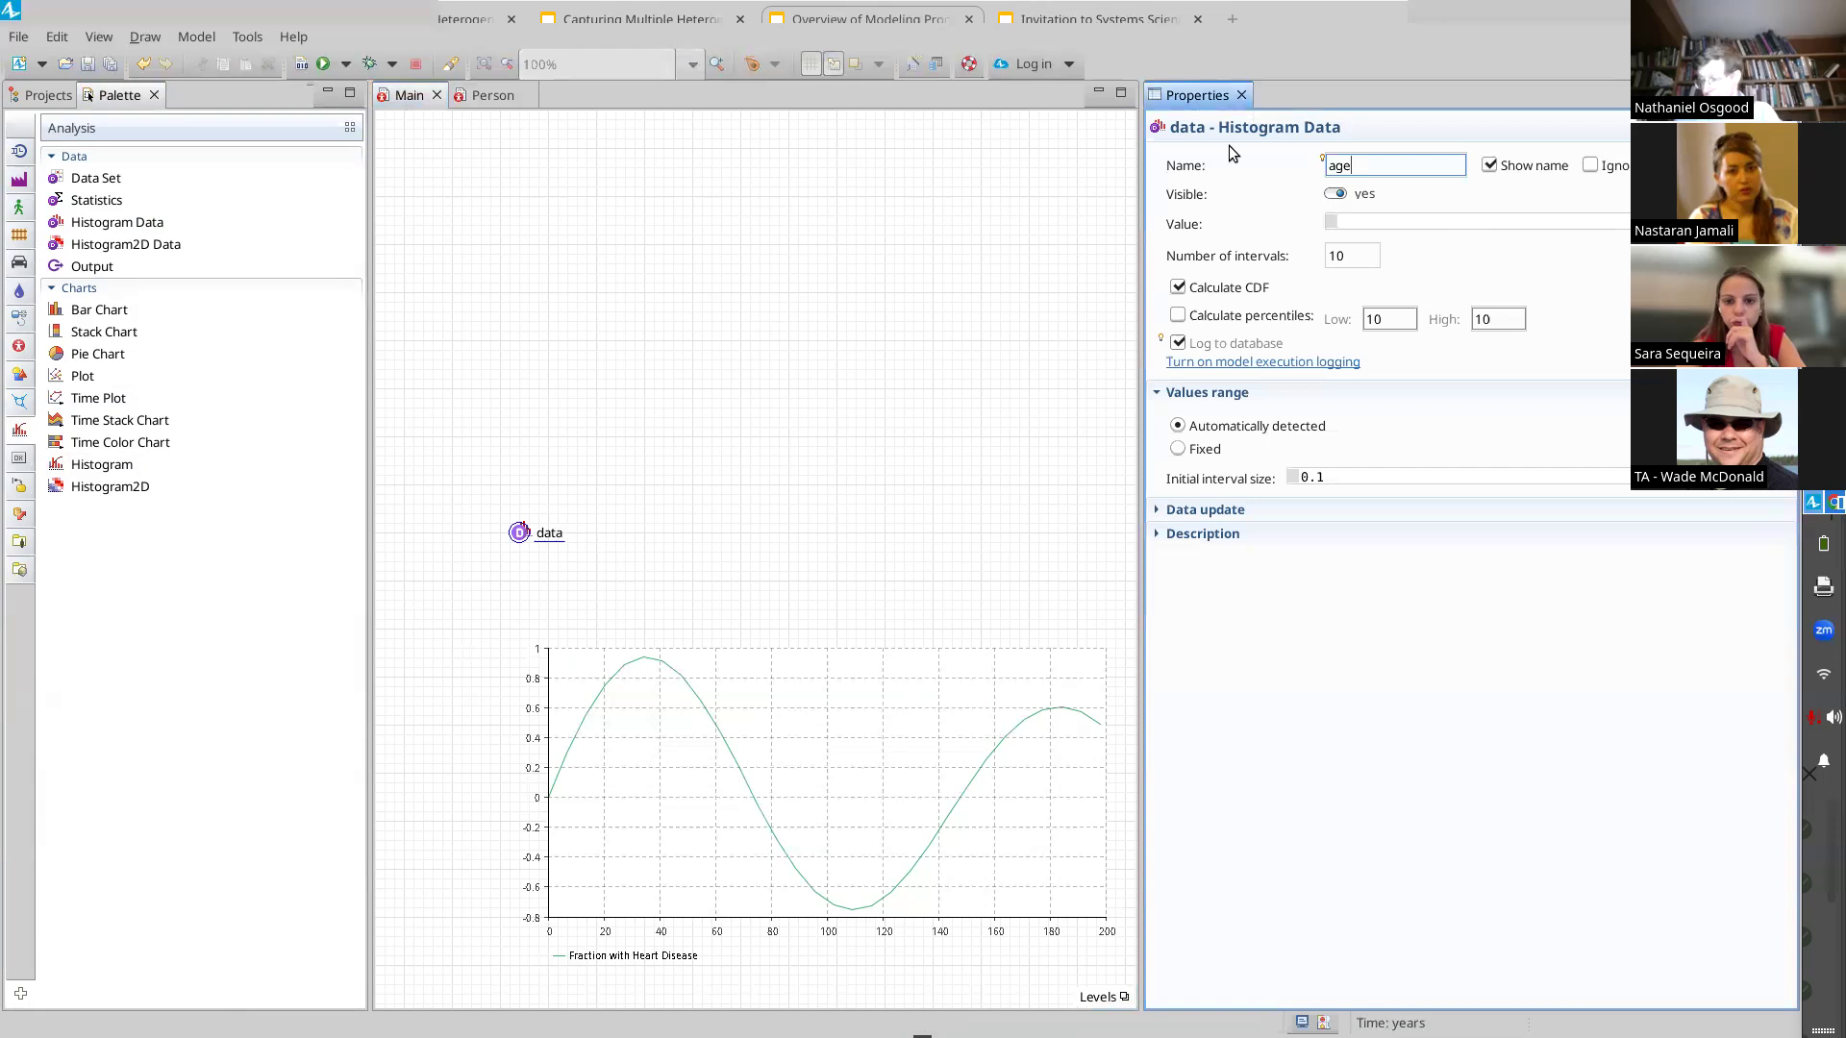
{"action": "type", "text": "Hist"}
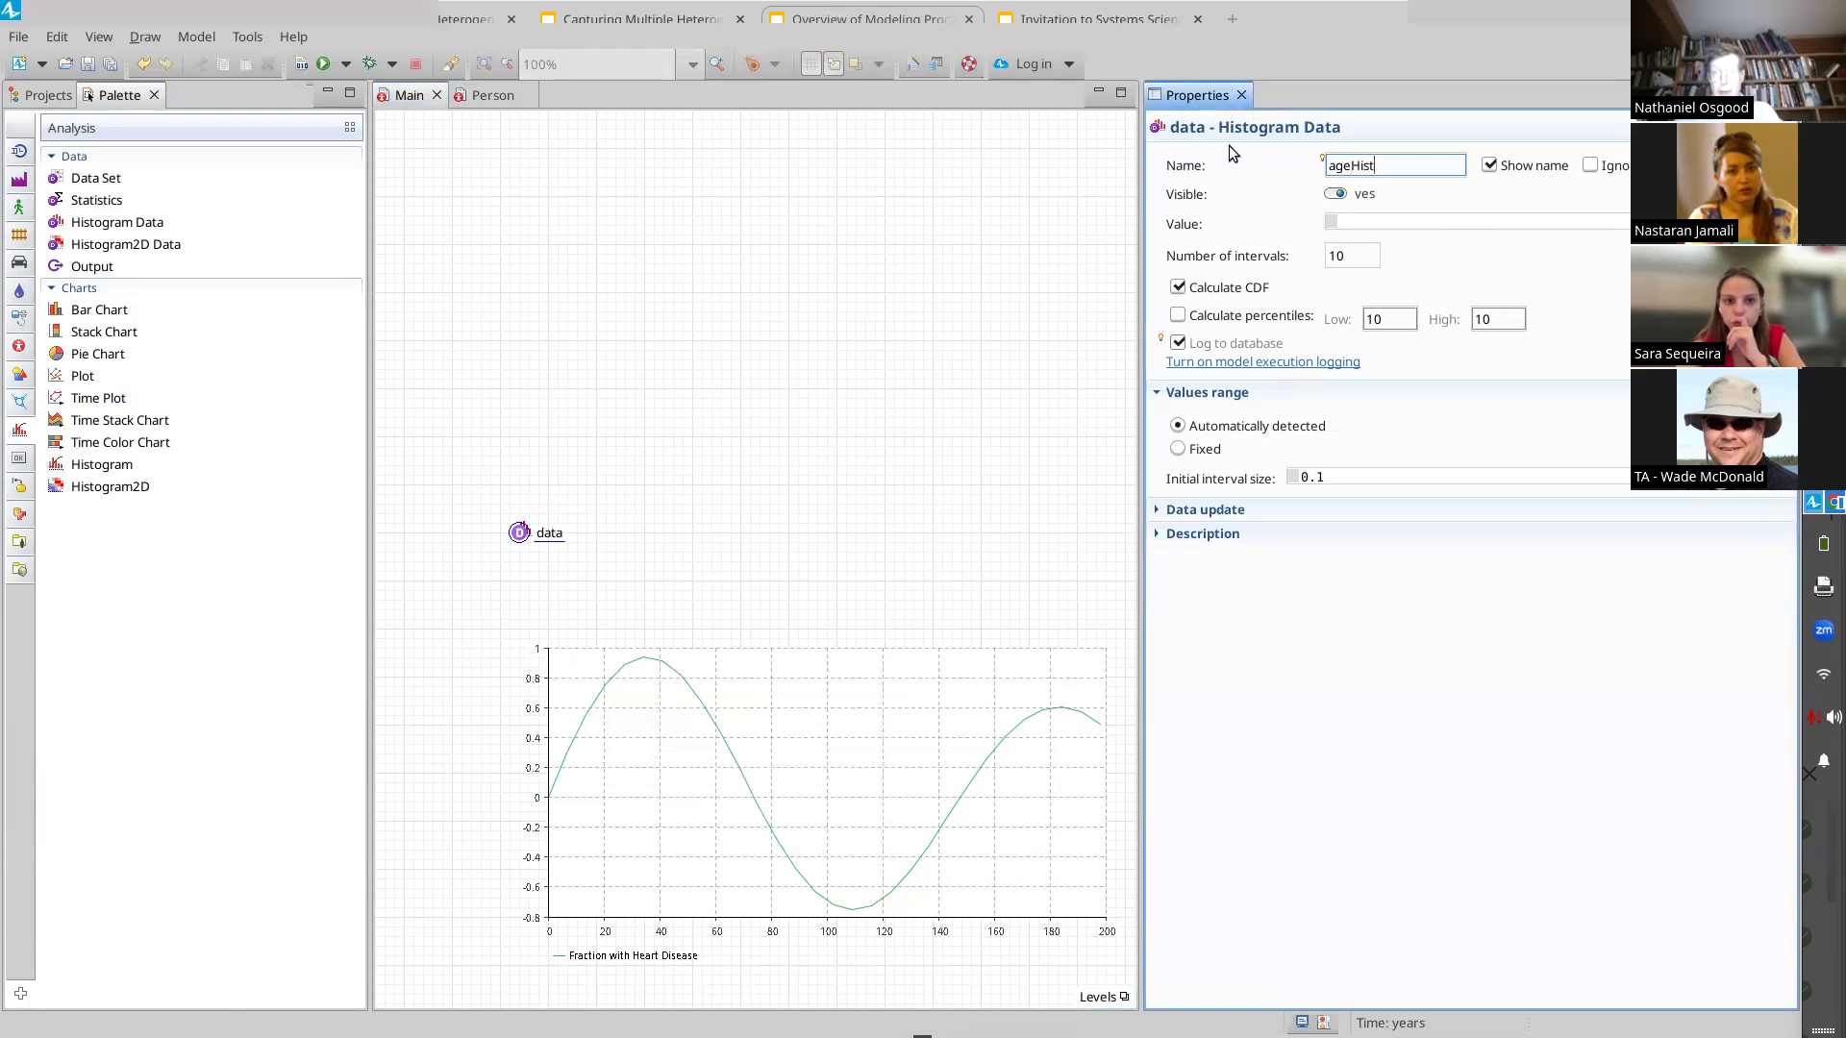
{"action": "type", "text": "ogramData"}
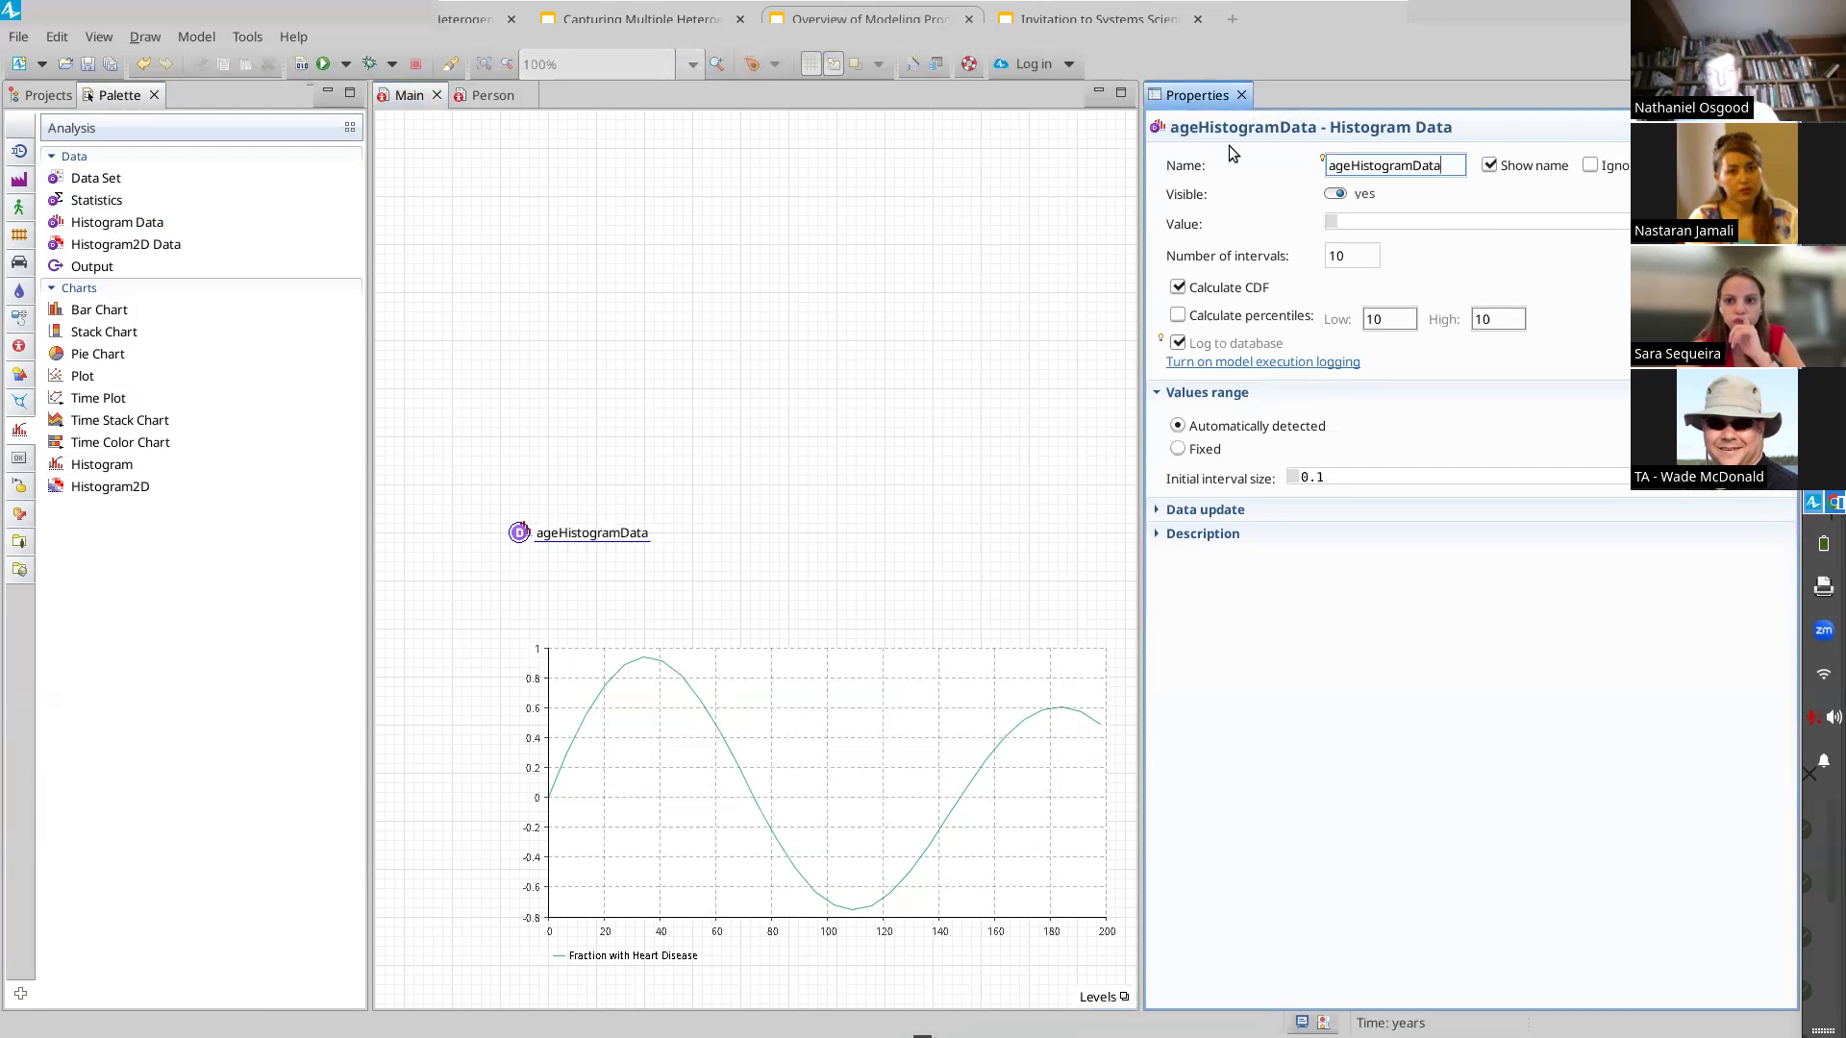
{"action": "key", "text": "Right"}
{"action": "key", "text": "Right"}
{"action": "key", "text": "Right"}
{"action": "type", "text": "OfPopula"}
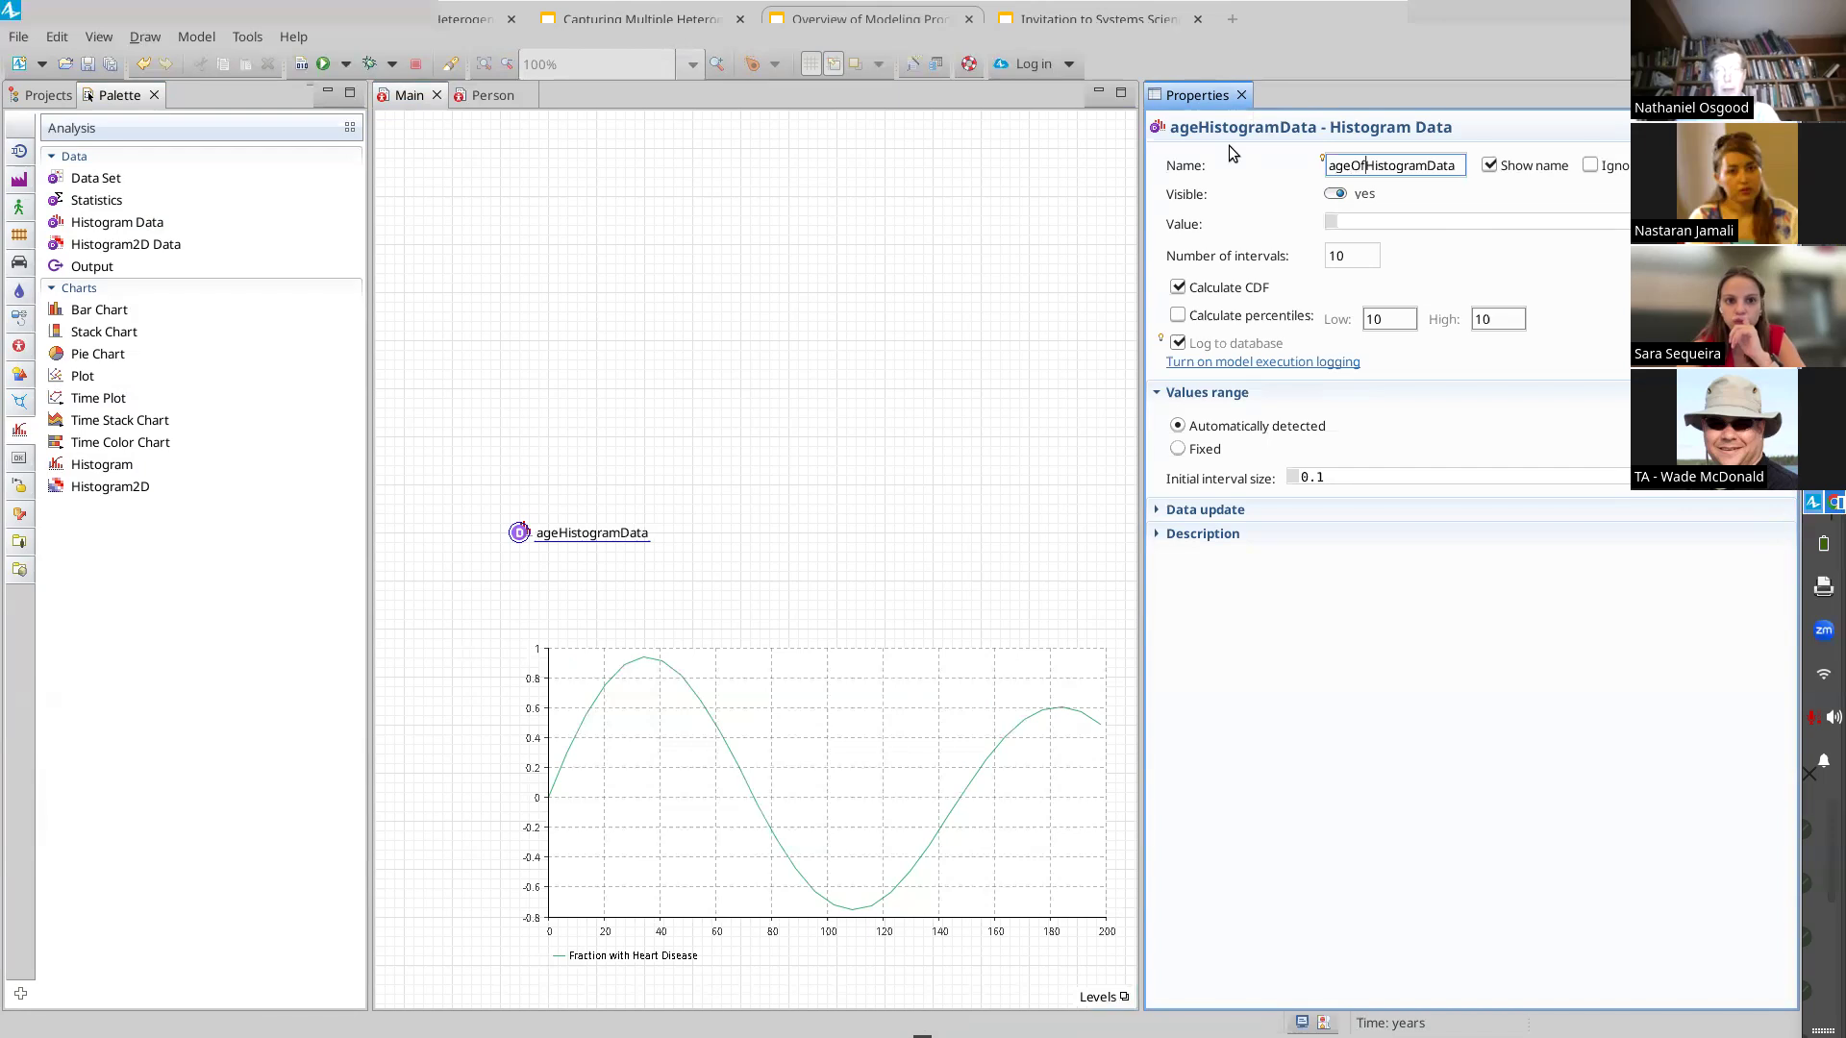
{"action": "type", "text": "tion"}
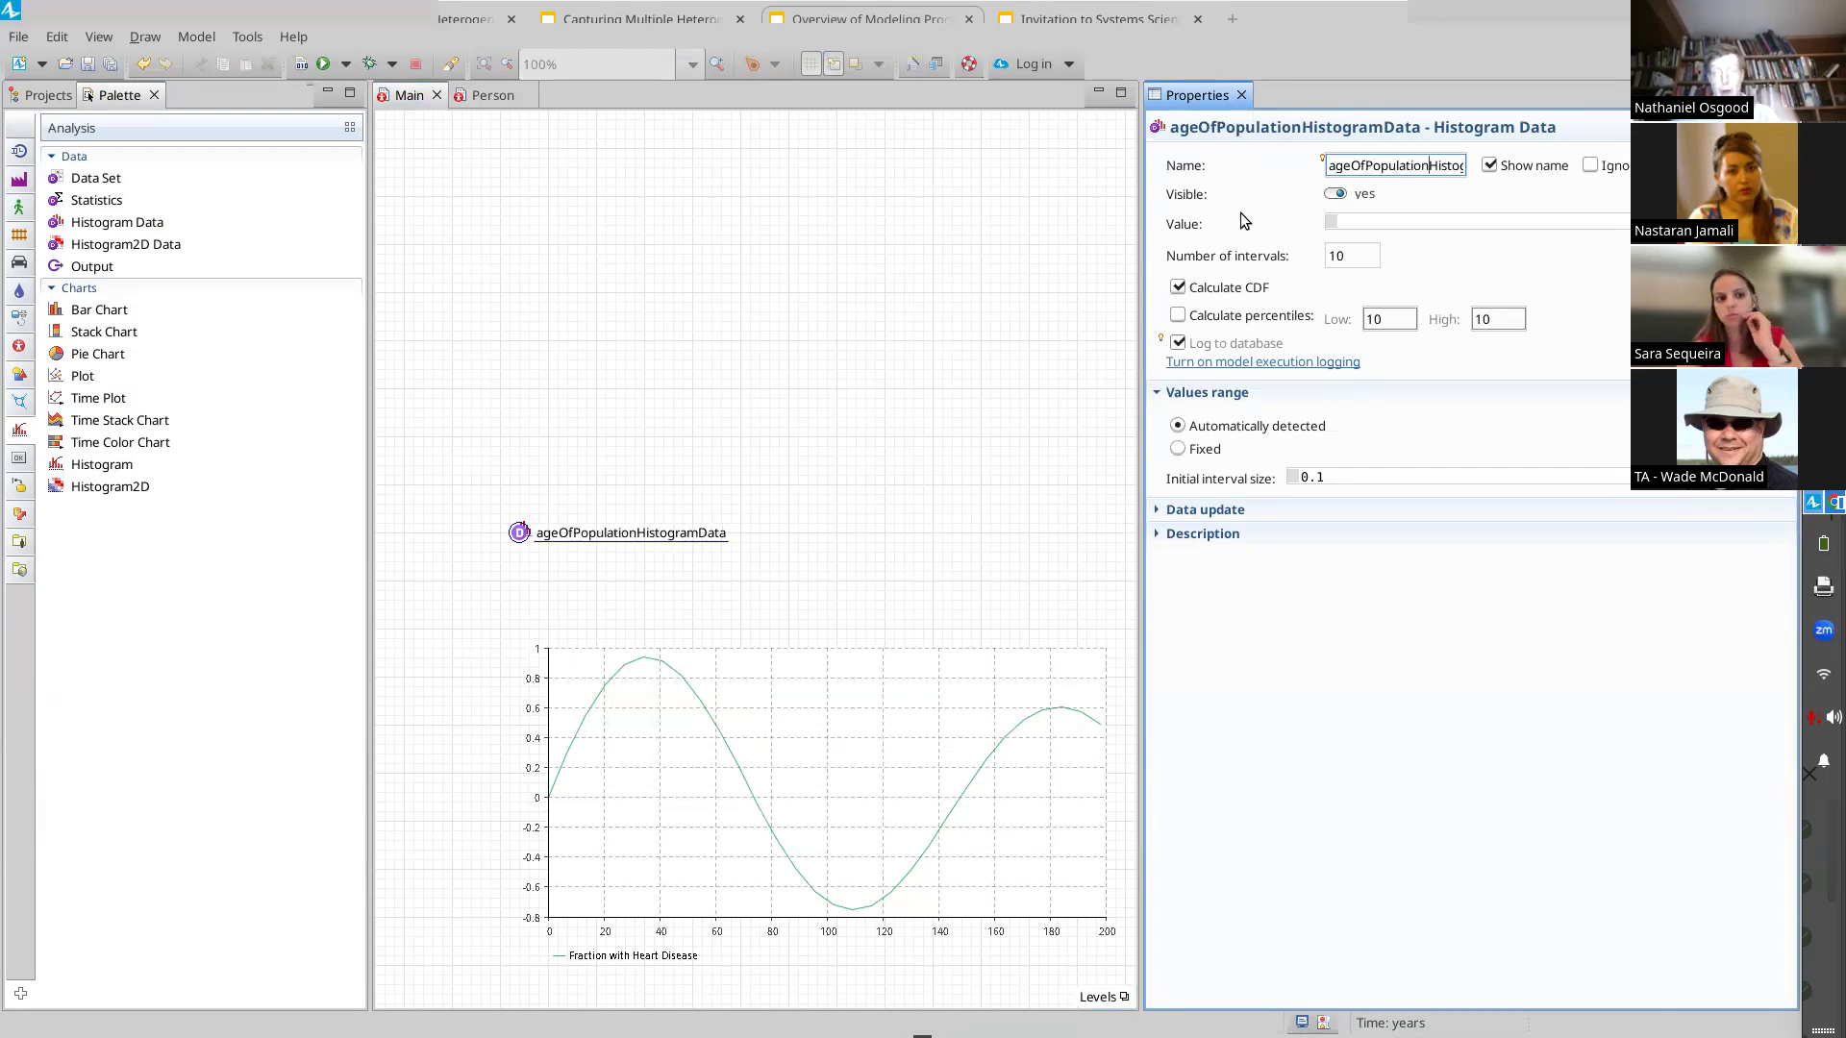
Set the histogram data's number of intervals to 20 and turn off automatic data updates
{"action": "double_click", "coordinate": [1340, 257]}
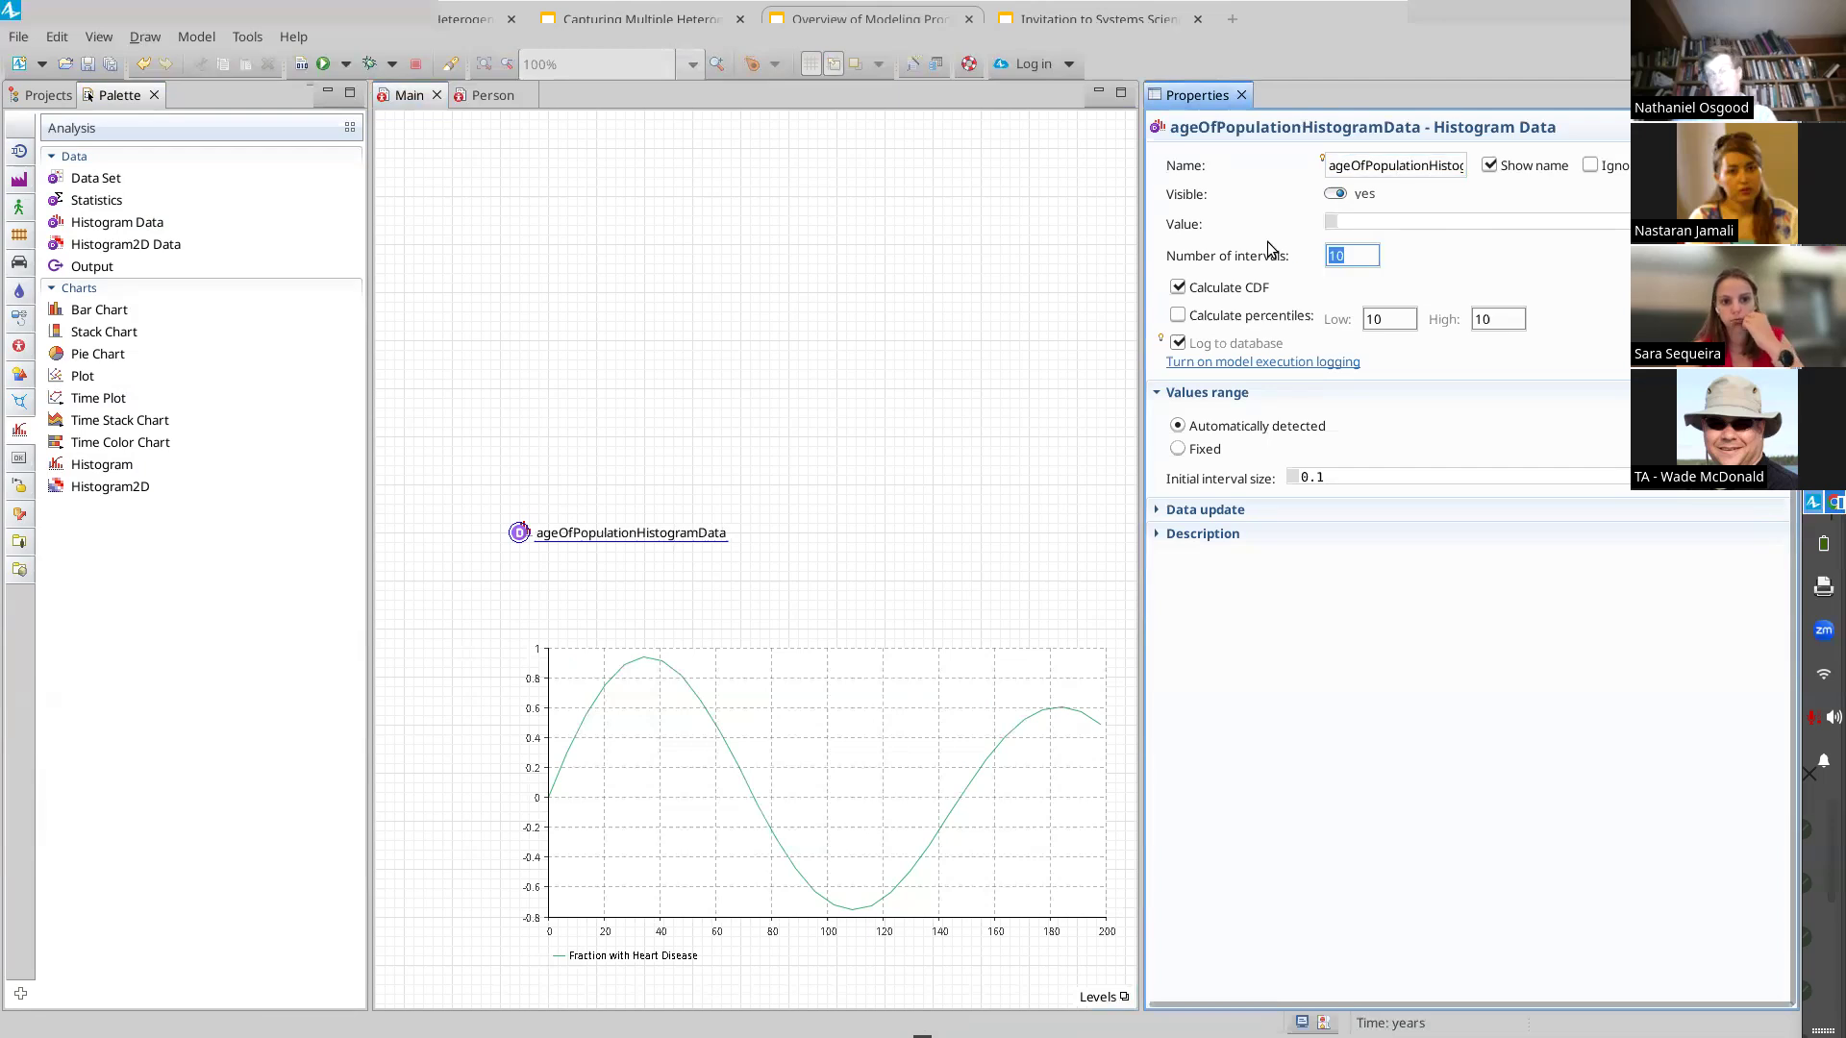
{"action": "type", "text": "20"}
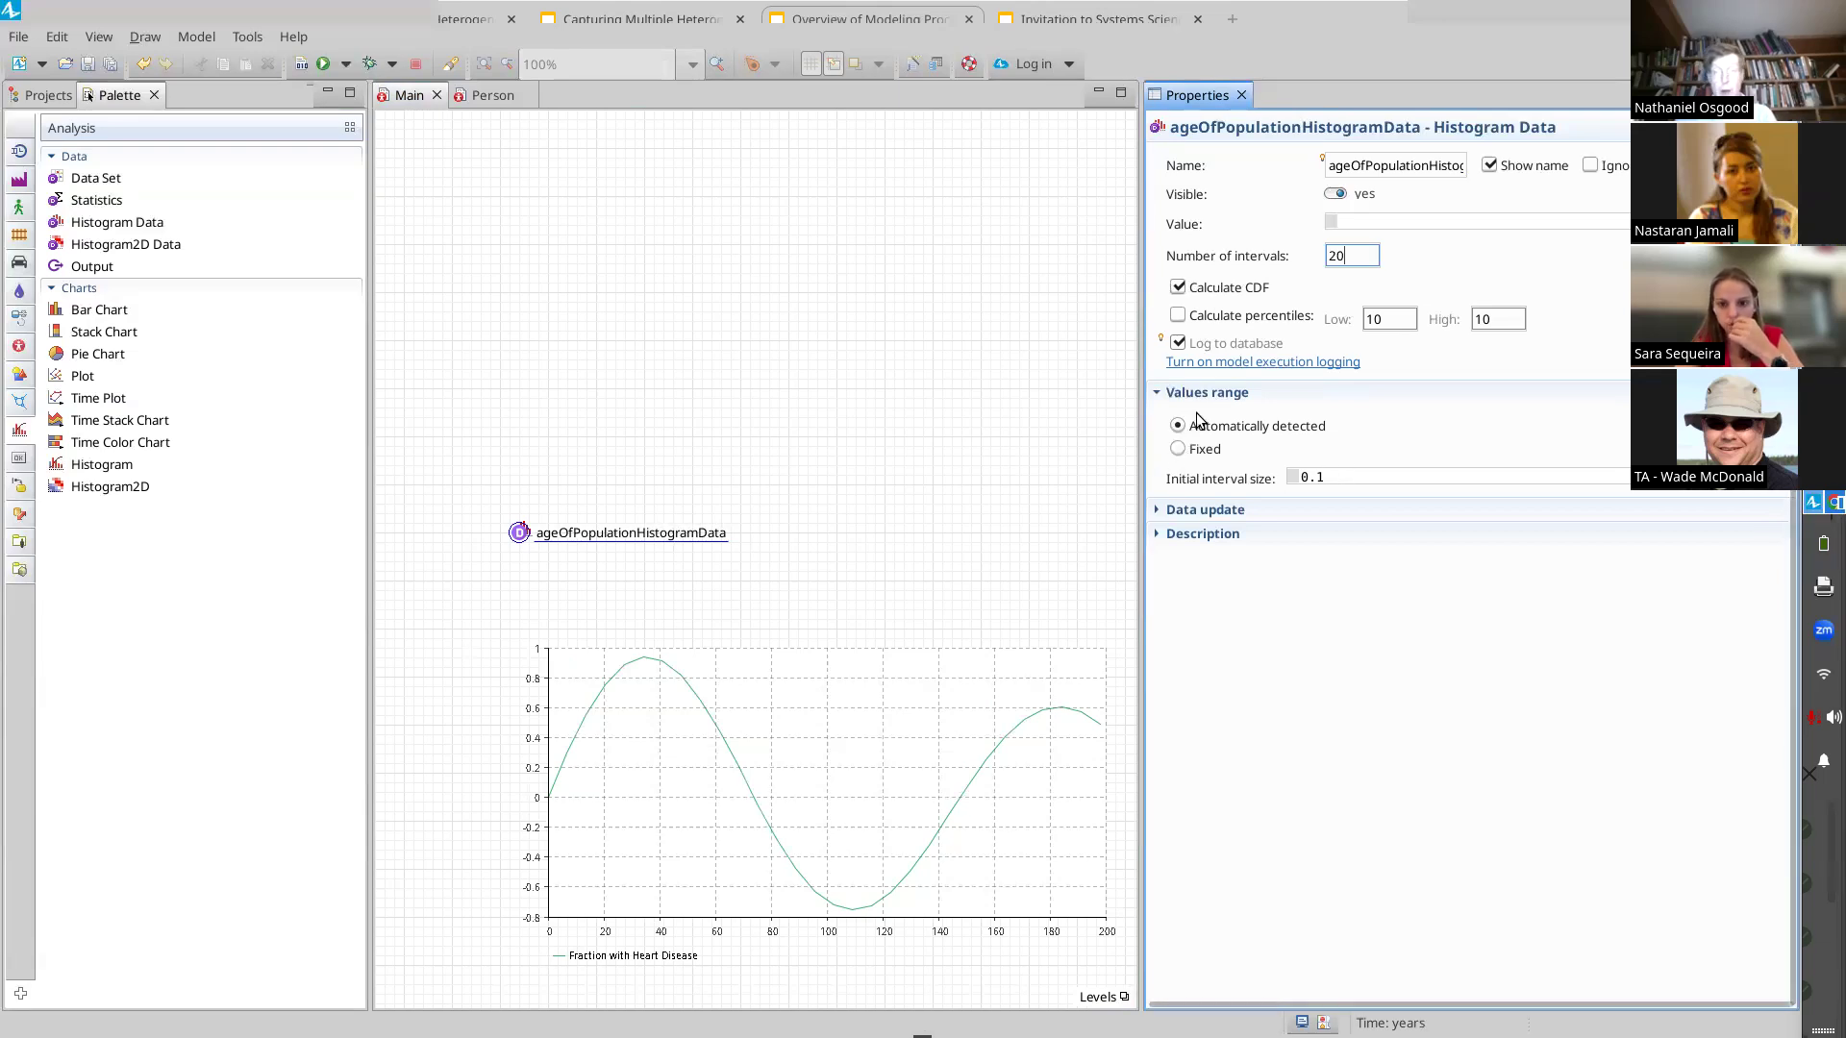
{"action": "left_click", "coordinate": [1161, 512]}
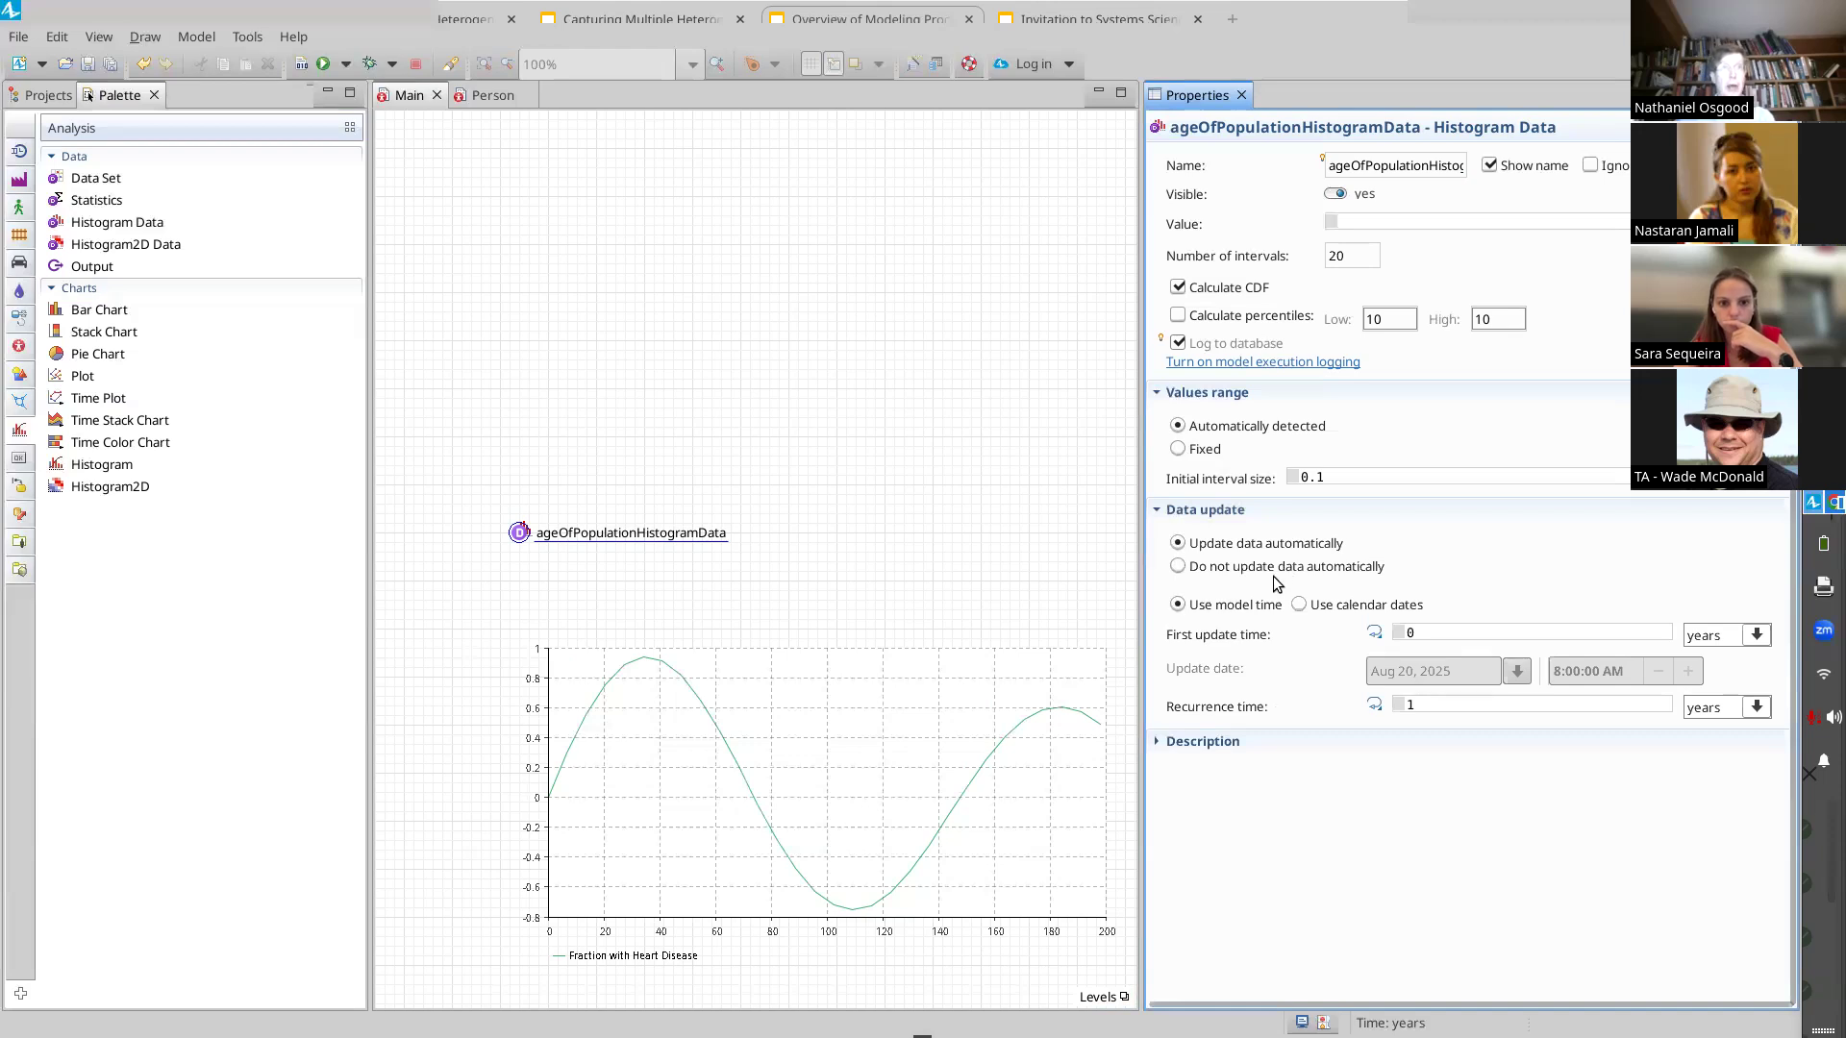
{"action": "left_click", "coordinate": [1209, 571]}
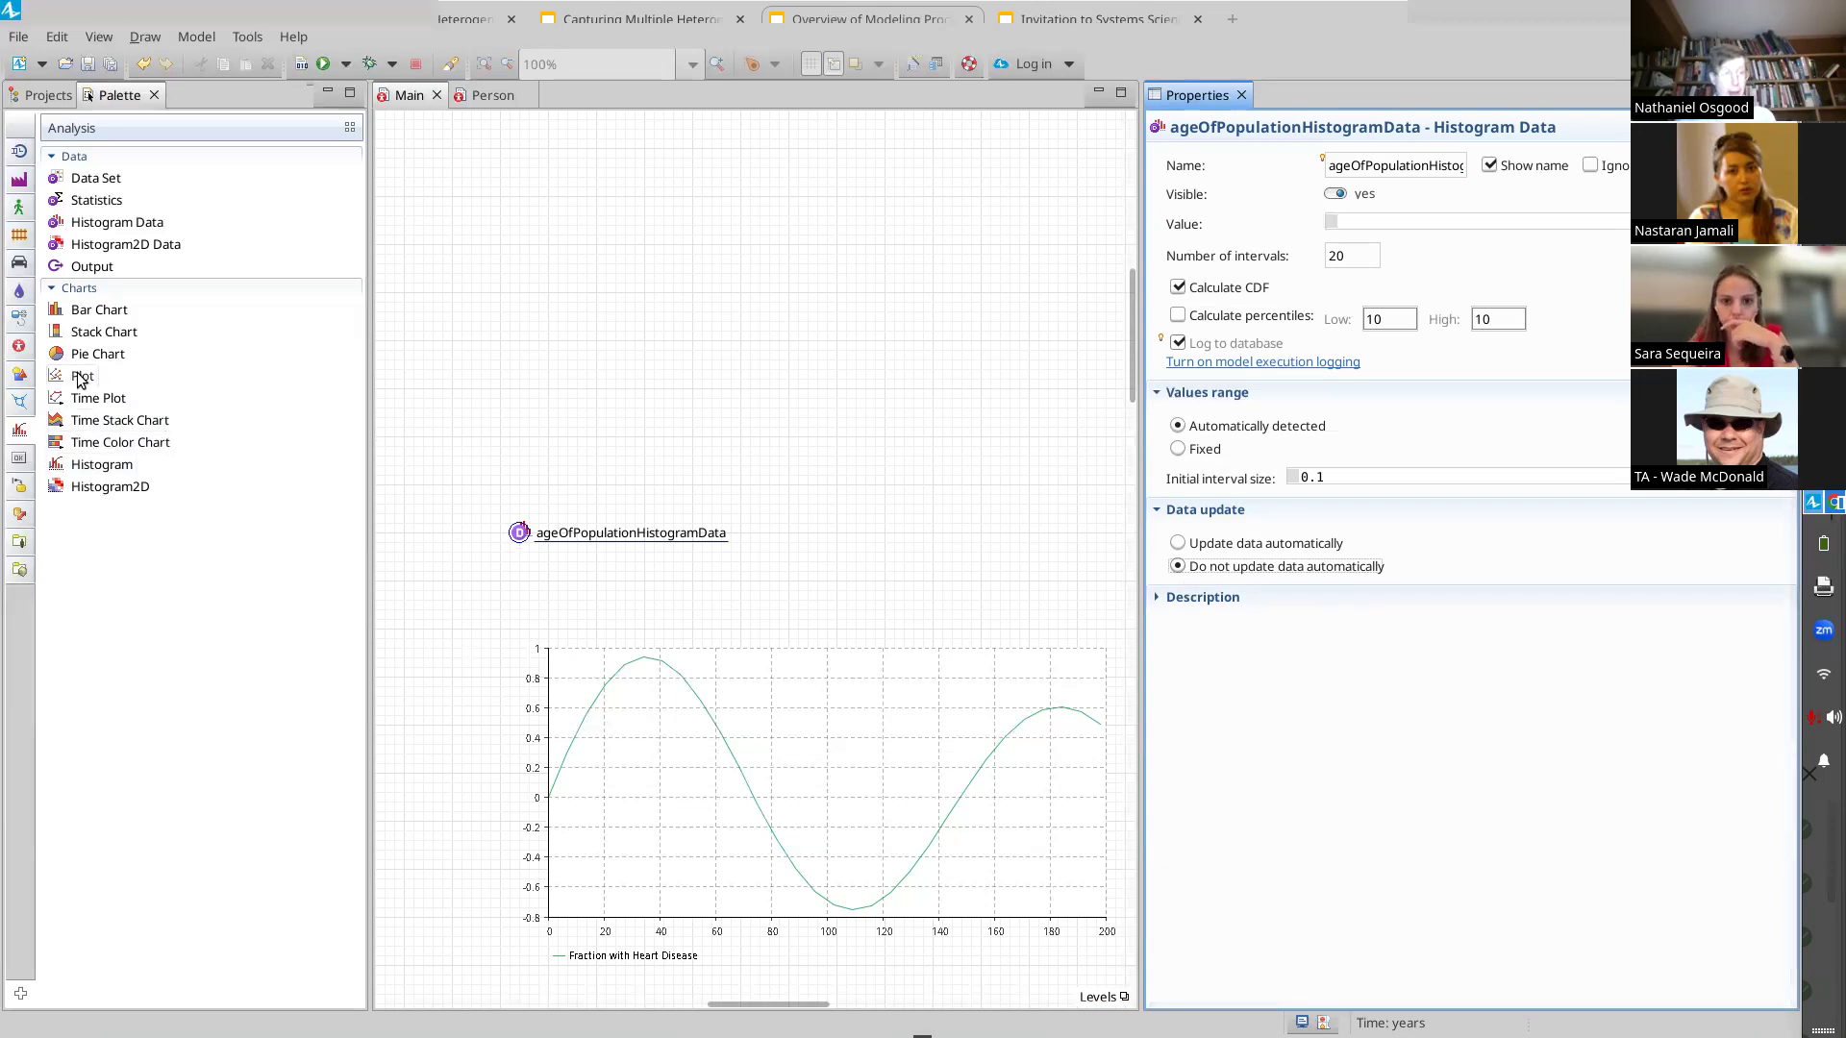
Add a Histogram chart above the histogram data and enlarge it to about 580 by 240
{"action": "left_click_drag", "start_coordinate": [81, 476], "coordinate": [501, 291]}
{"action": "left_click_drag", "start_coordinate": [615, 276], "coordinate": [615, 276]}
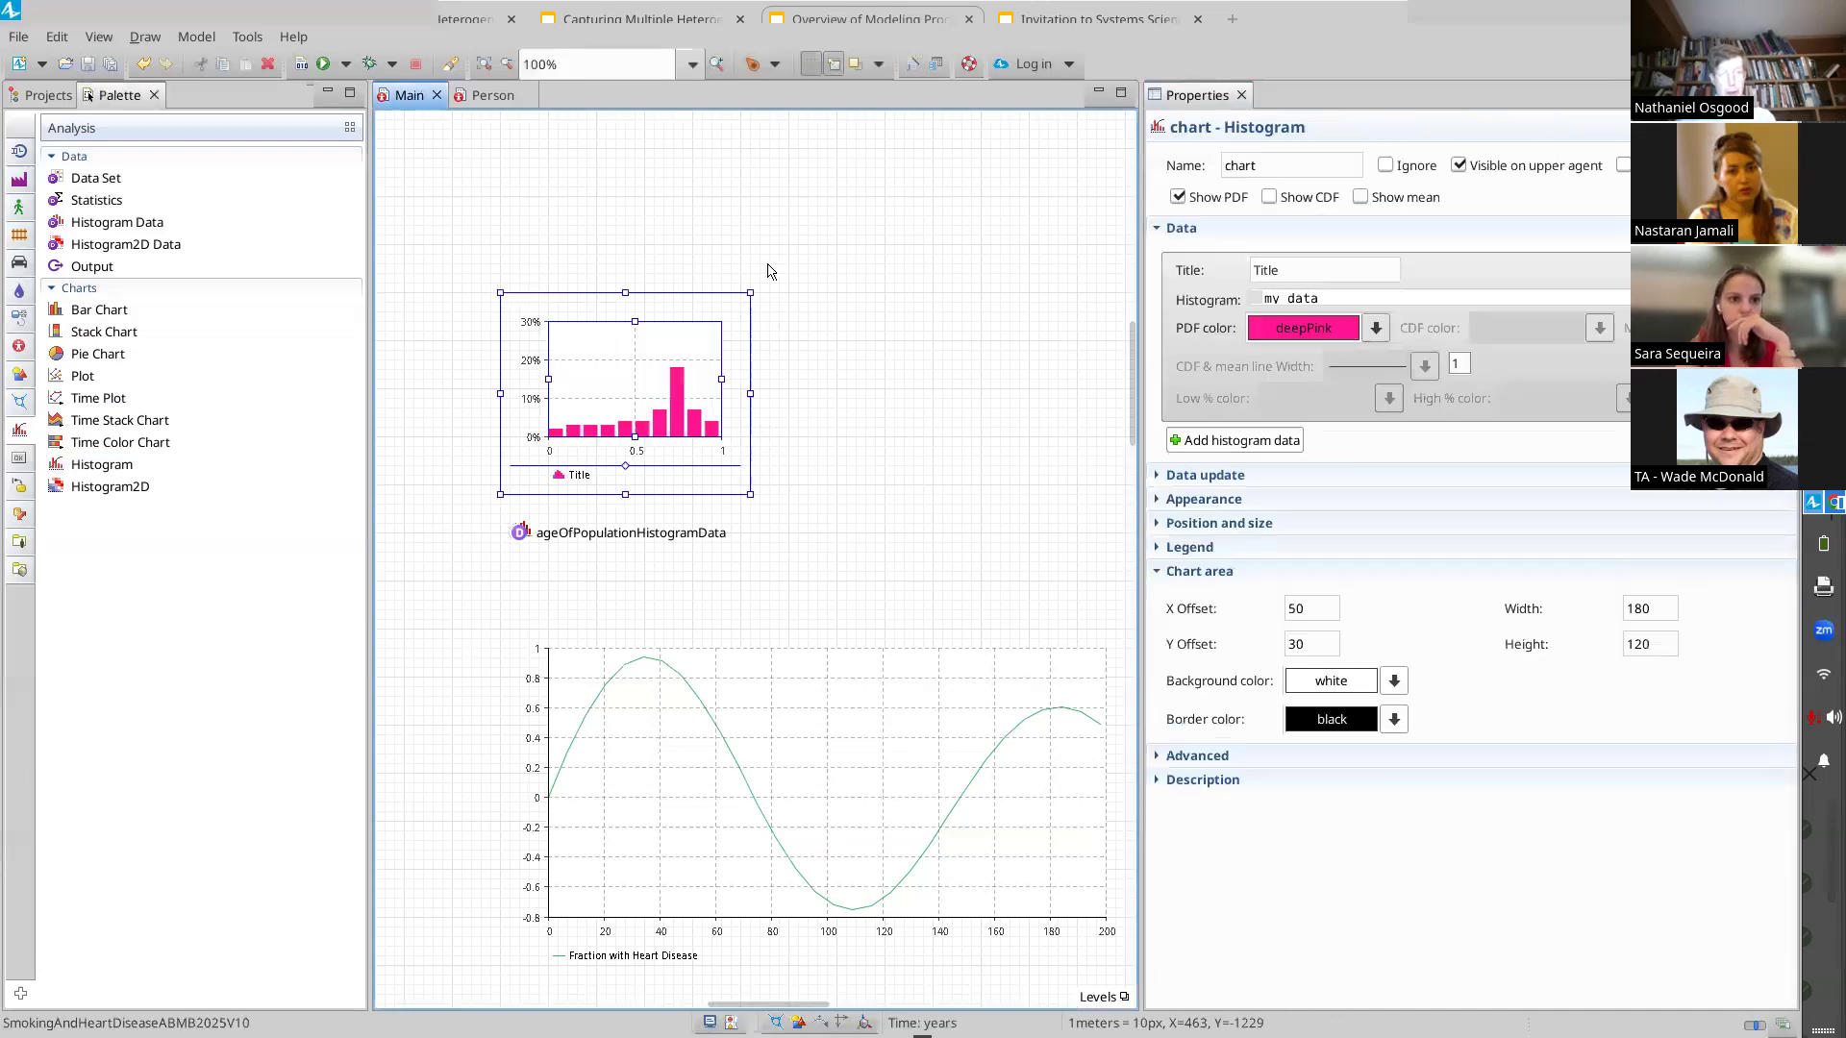
{"action": "left_click_drag", "start_coordinate": [750, 292], "coordinate": [1135, 177]}
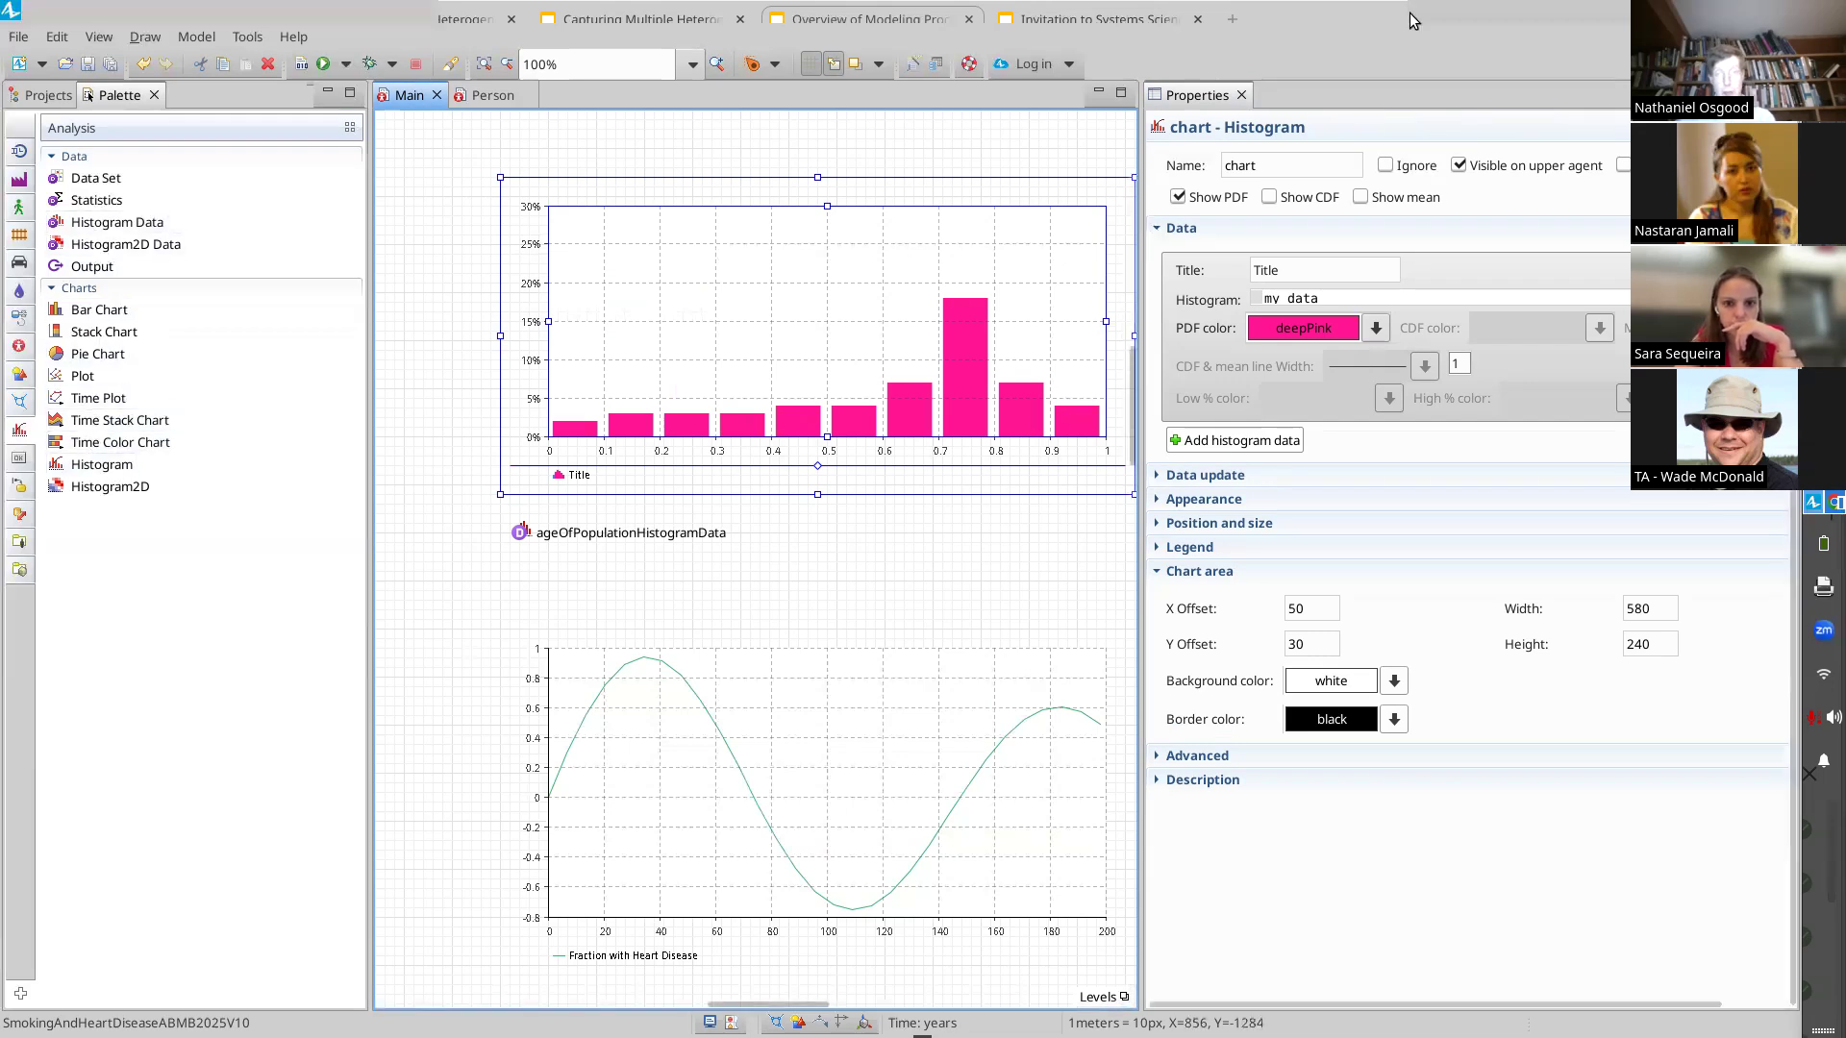
Rename the histogram chart to ageOfPopulionHistogram
{"action": "left_click", "coordinate": [1286, 167]}
{"action": "double_click", "coordinate": [1286, 167]}
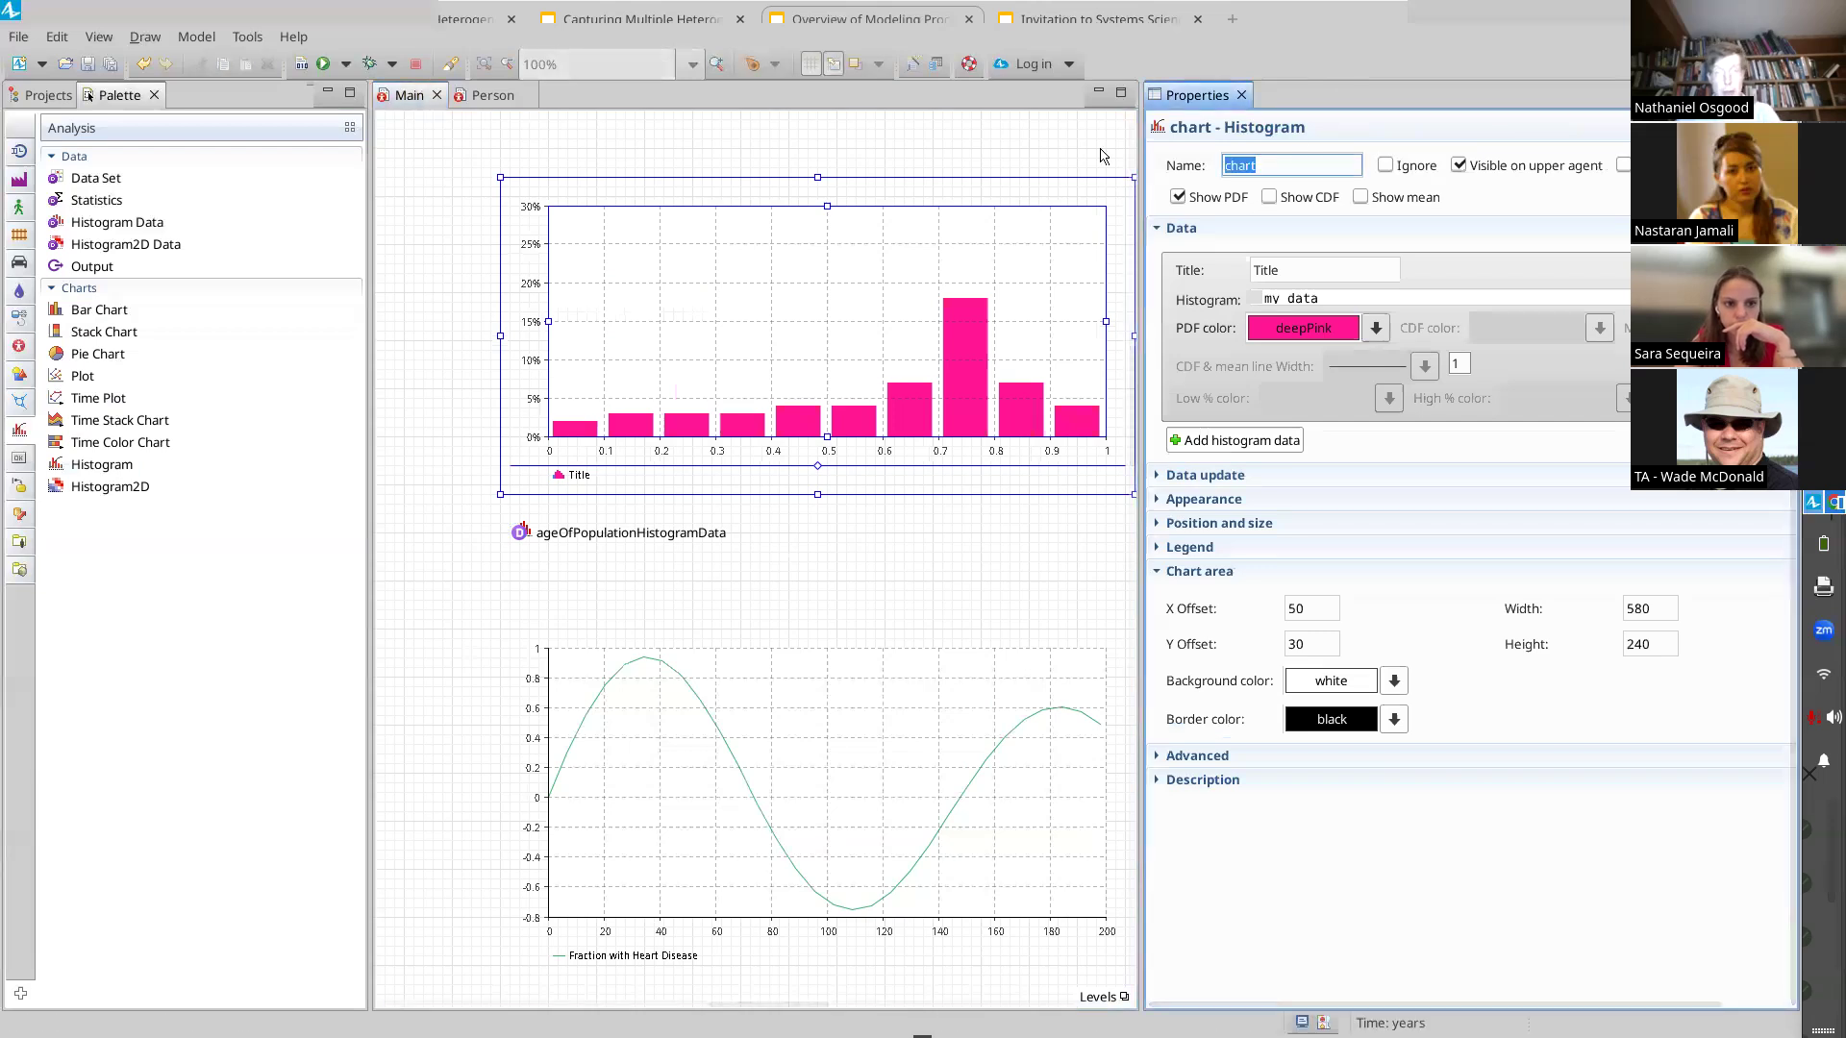
{"action": "type", "text": "agePopulation"}
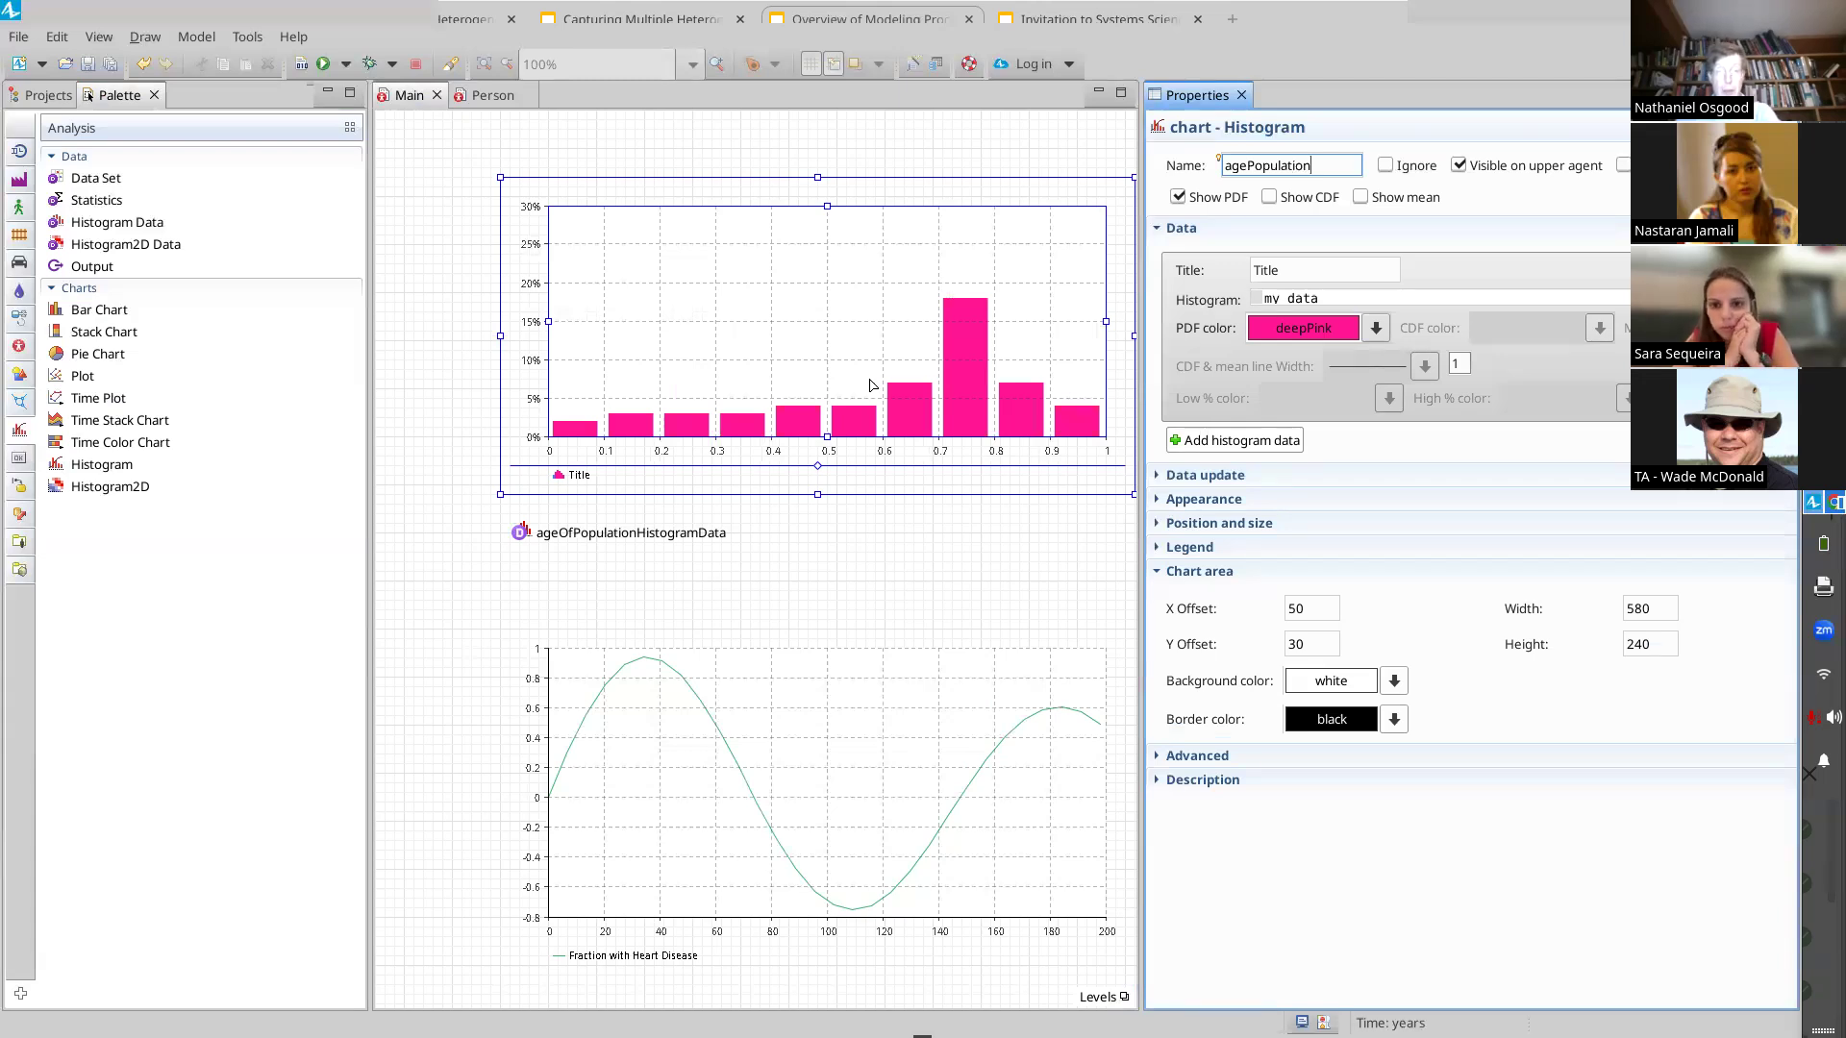
{"action": "key", "text": "BackSpace"}
{"action": "key", "text": "BackSpace"}
{"action": "key", "text": "BackSpace"}
{"action": "key", "text": "BackSpace"}
{"action": "key", "text": "BackSpace"}
{"action": "type", "text": "Of"}
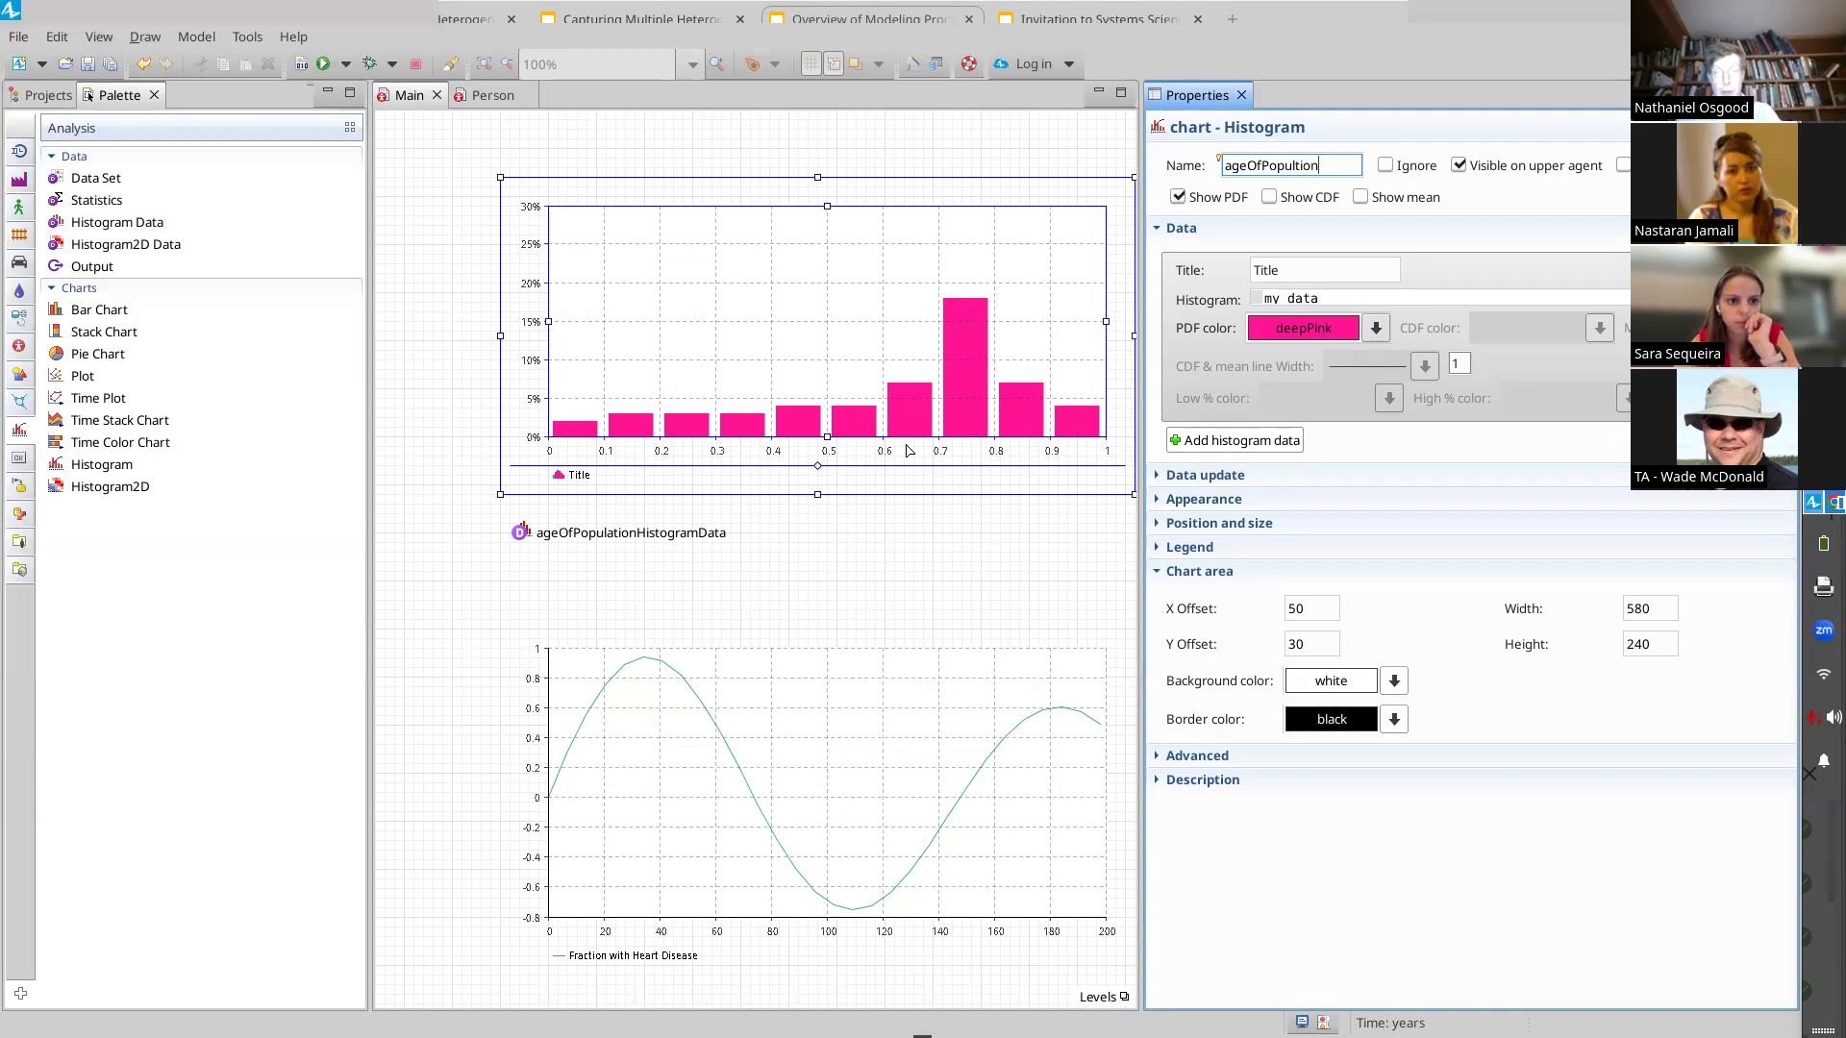
{"action": "type", "text": "PopultionHistogram"}
{"action": "key", "text": "Return"}
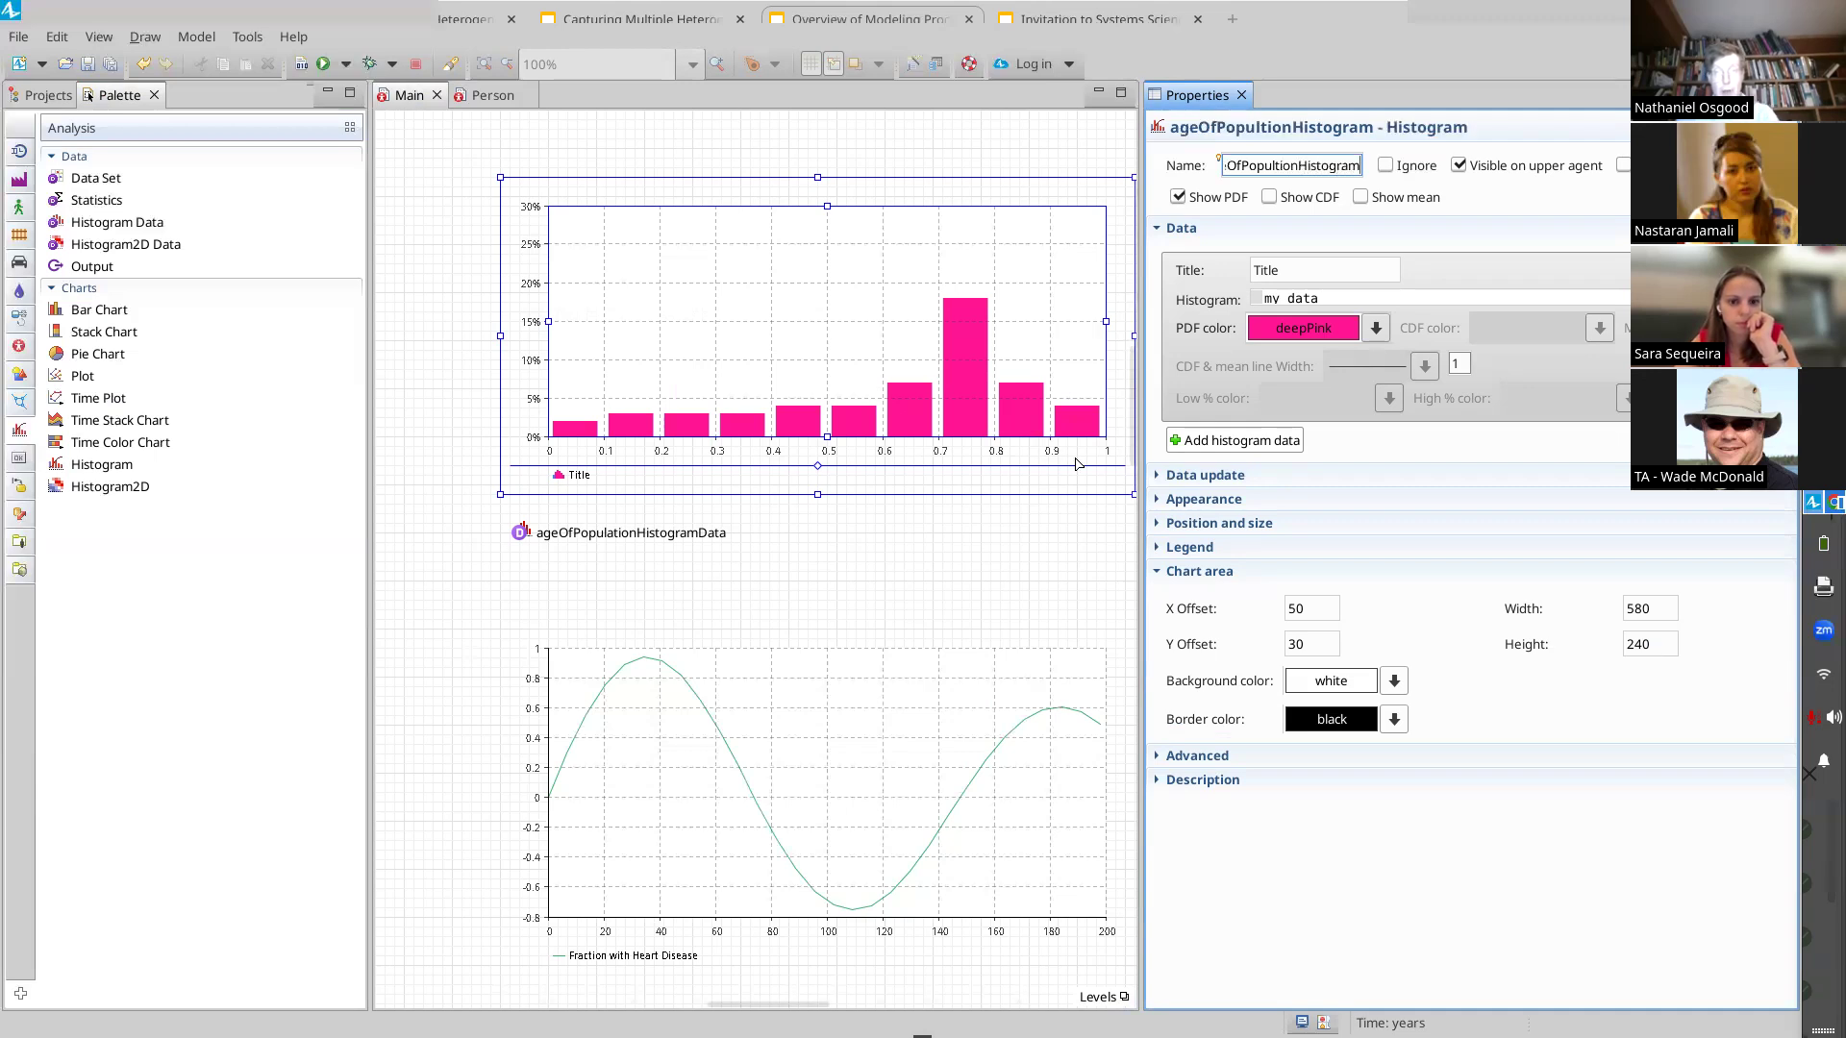
Turn on the chart's Show CDF and Show mean options
{"action": "left_click", "coordinate": [1270, 198]}
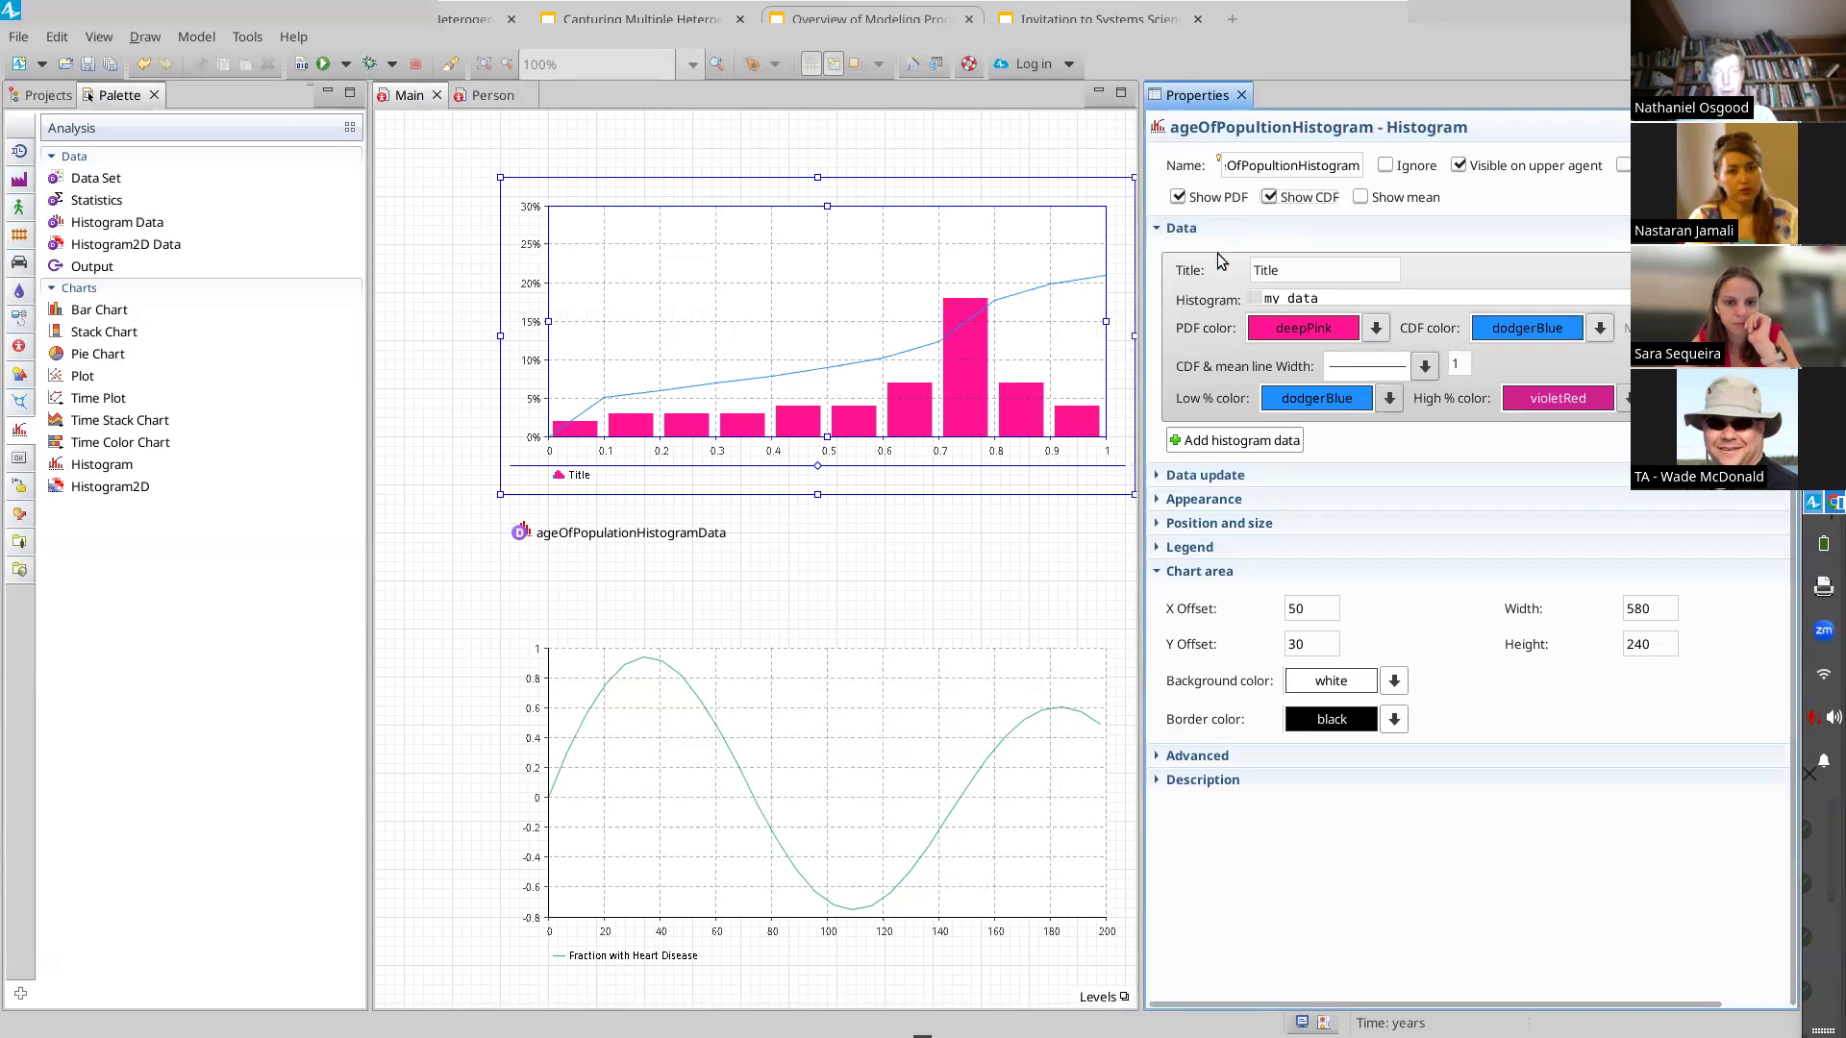
{"action": "double_click", "coordinate": [1300, 269]}
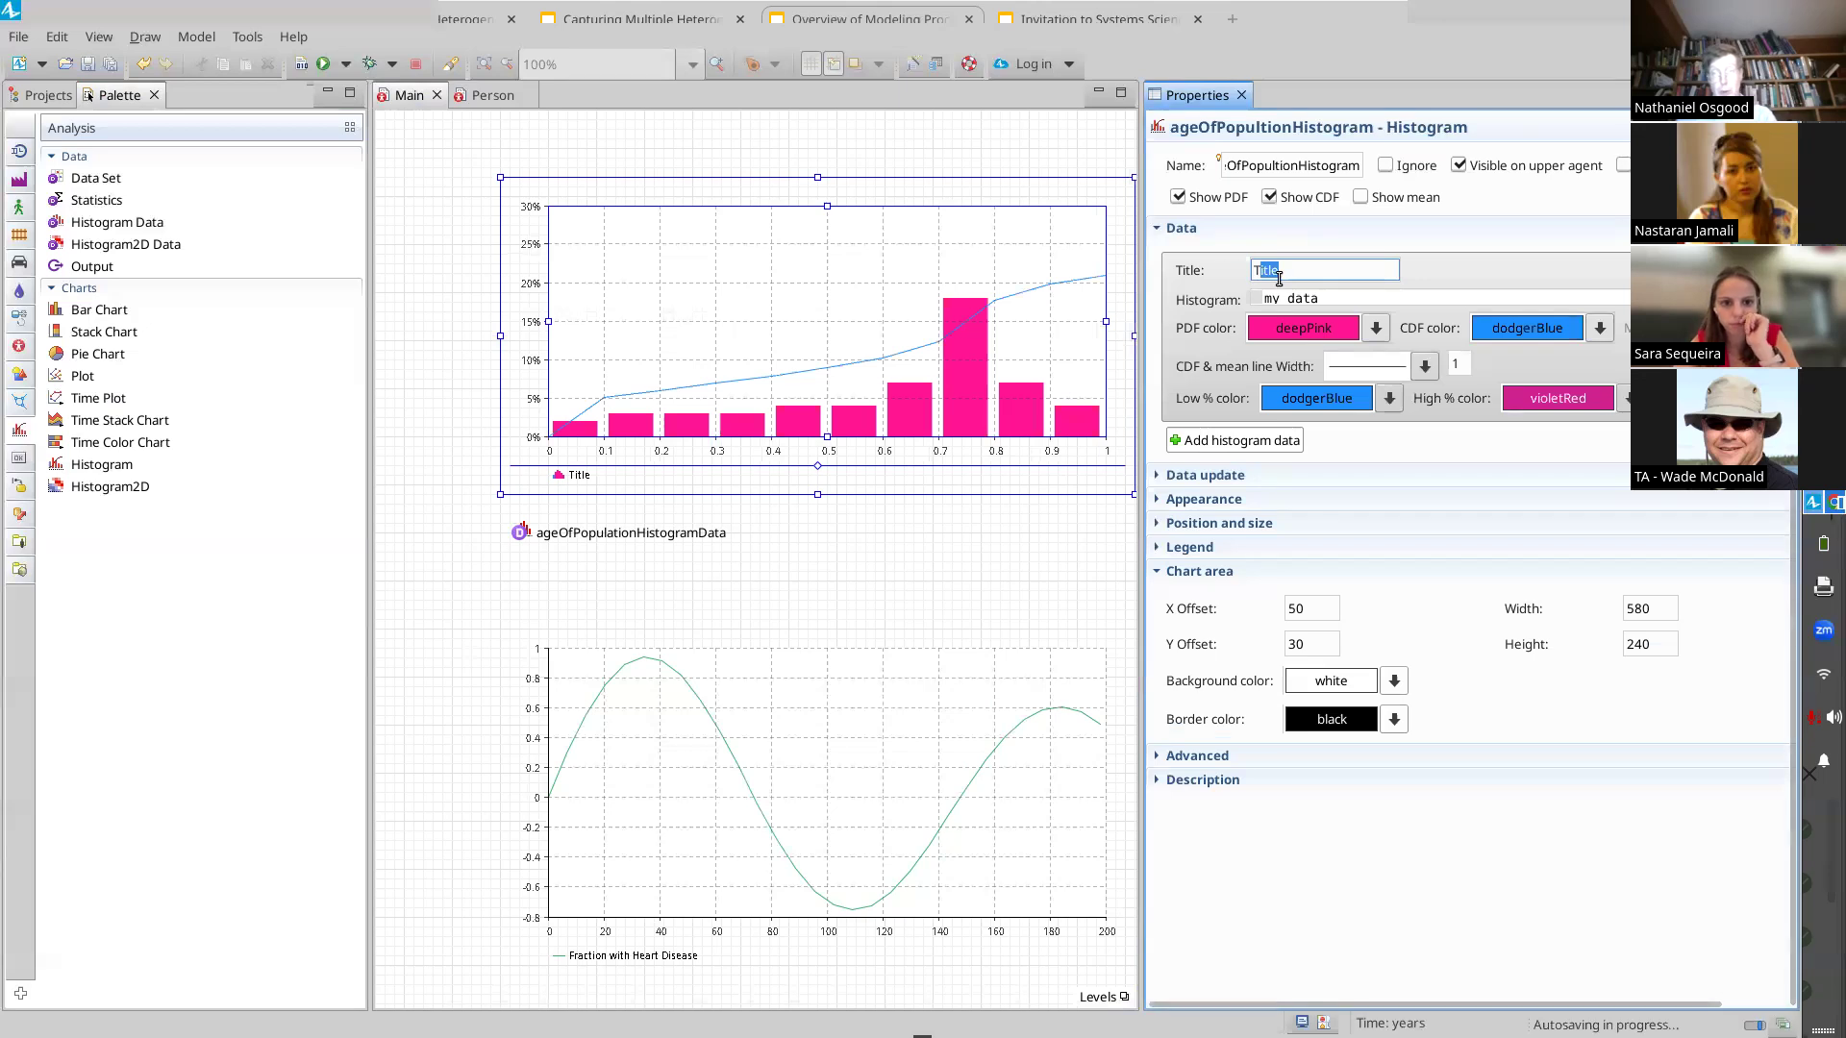
{"action": "left_click", "coordinate": [1363, 198]}
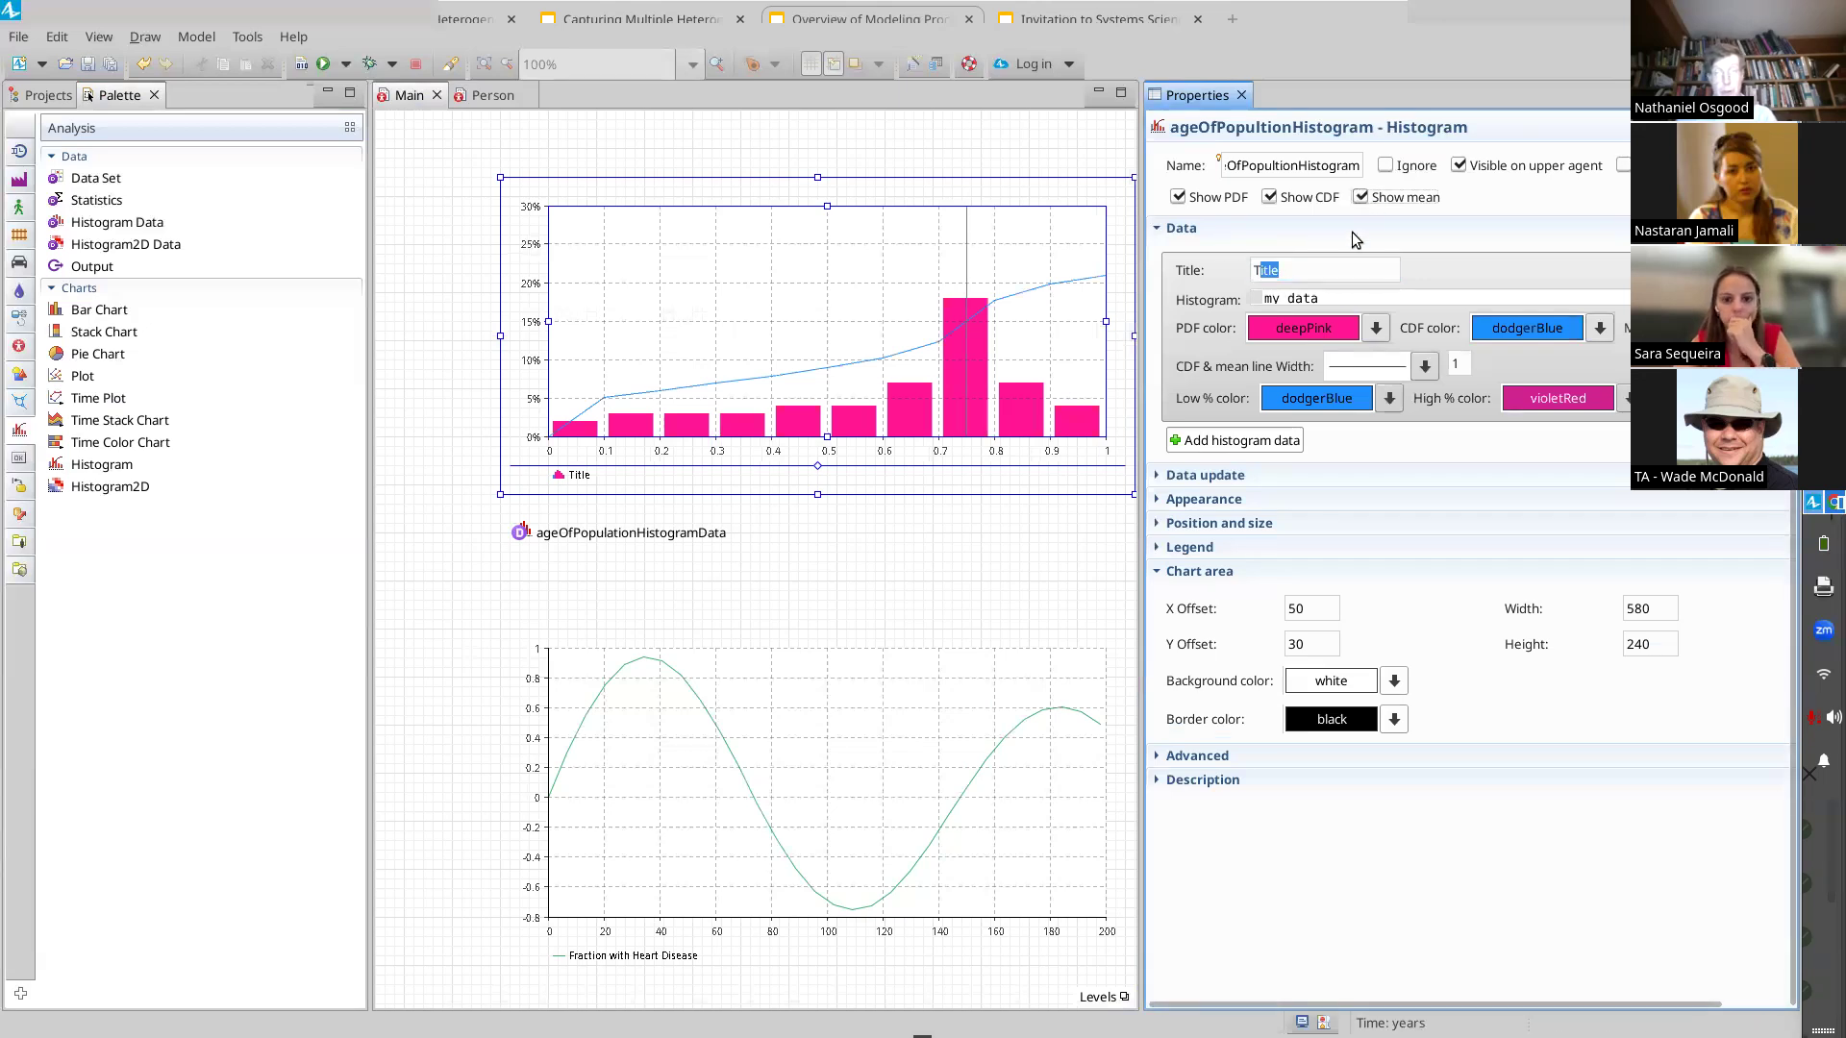
Correct the chart's name to ageOfPopulationHistogram
{"action": "left_click", "coordinate": [1333, 269]}
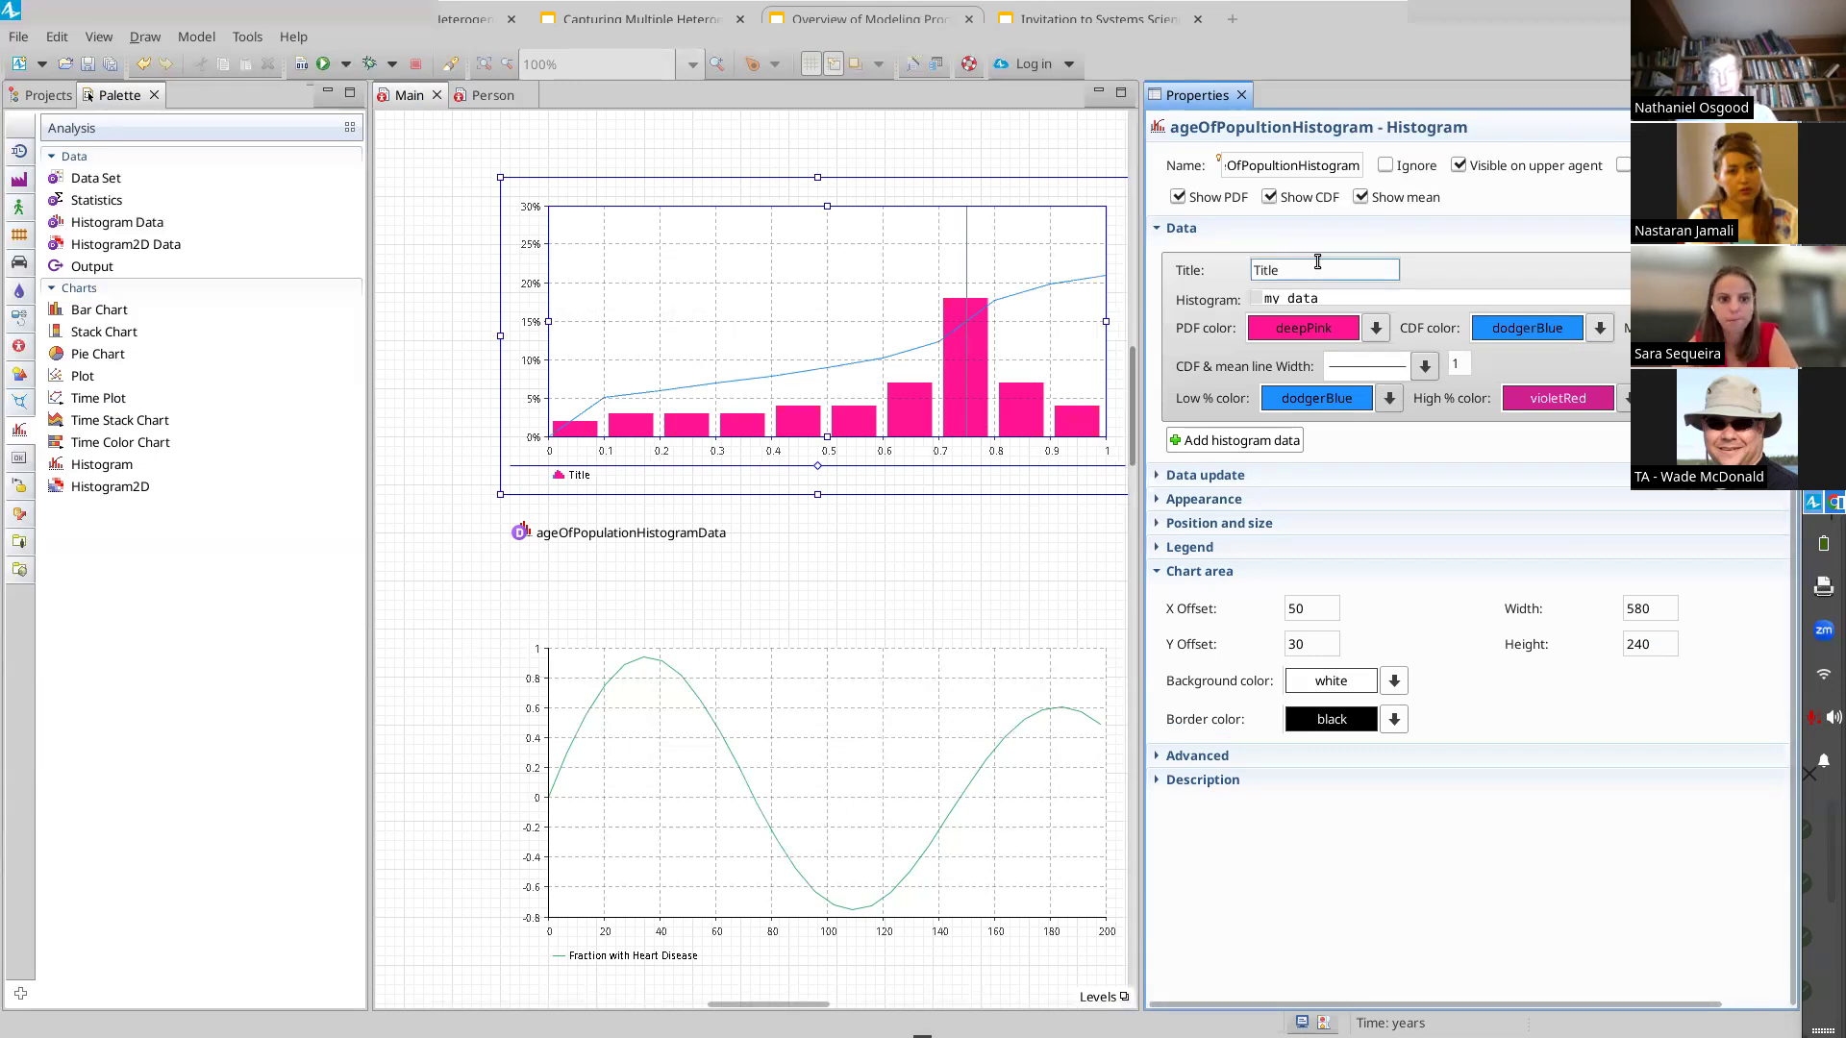
{"action": "double_click", "coordinate": [1301, 270]}
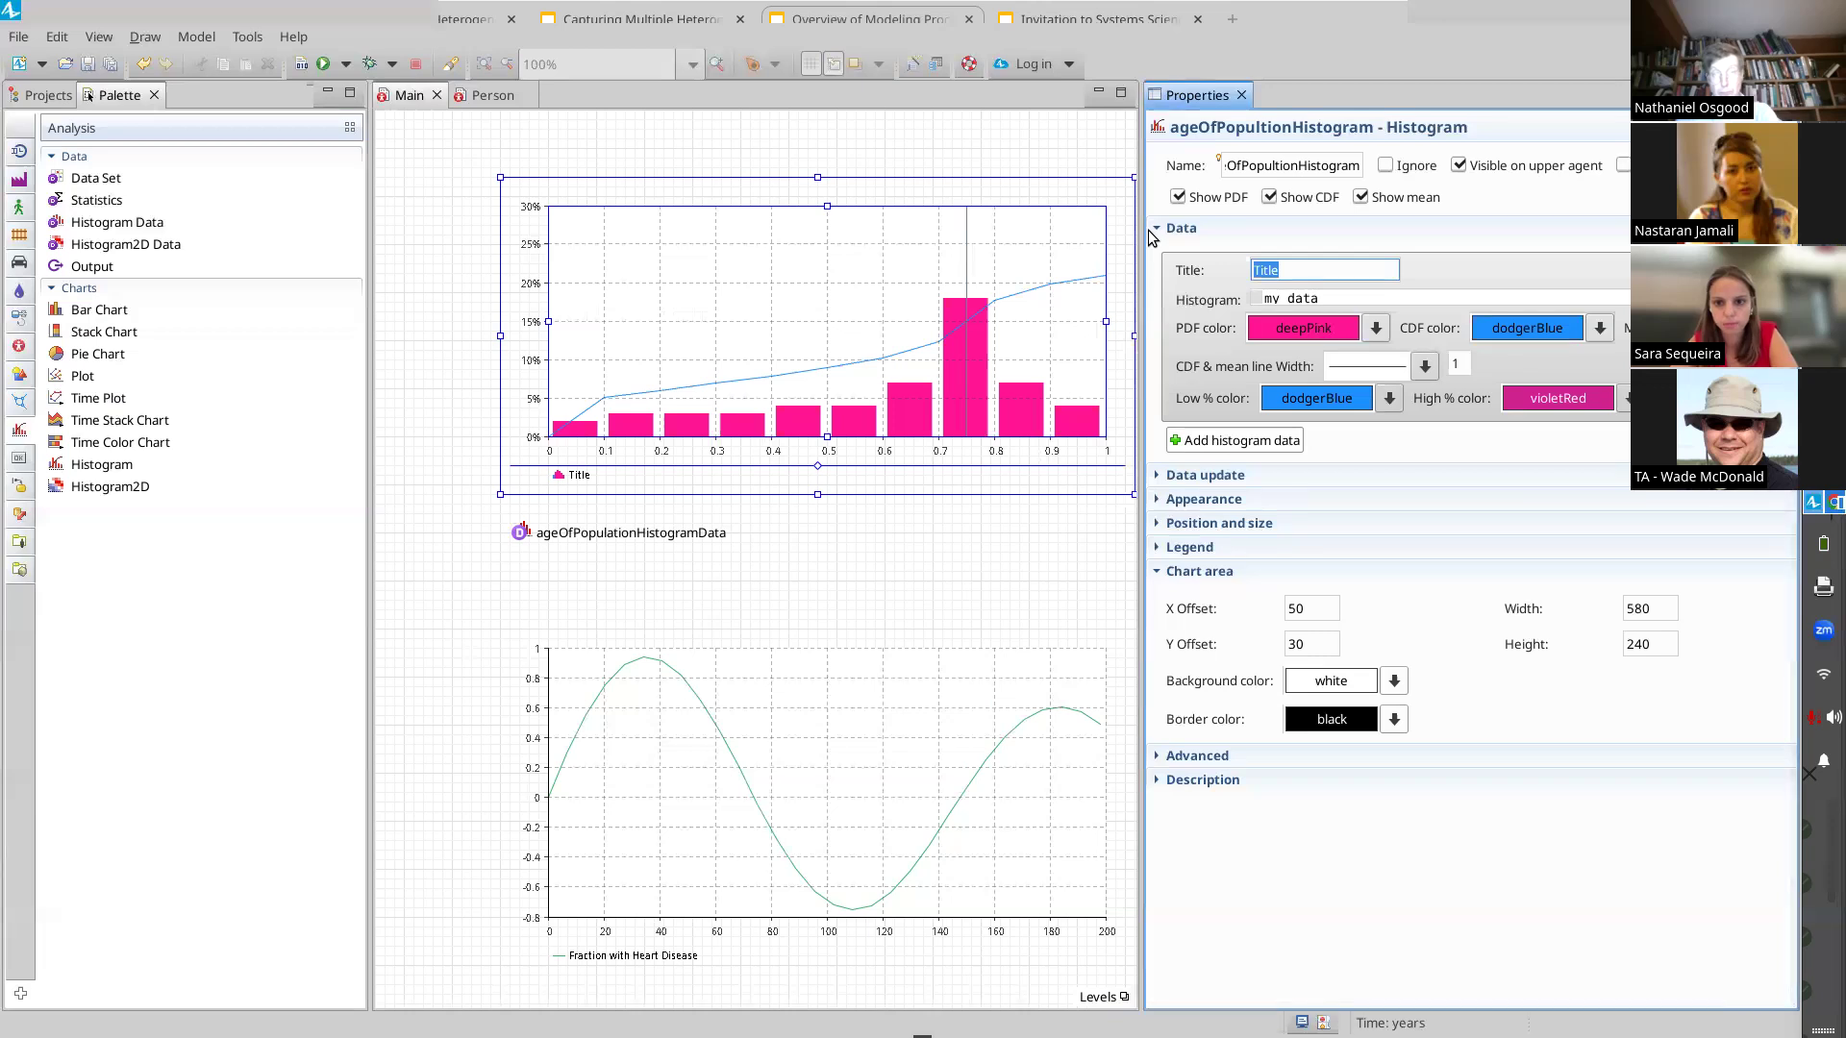
{"action": "left_click", "coordinate": [1276, 166]}
{"action": "type", "text": "a"}
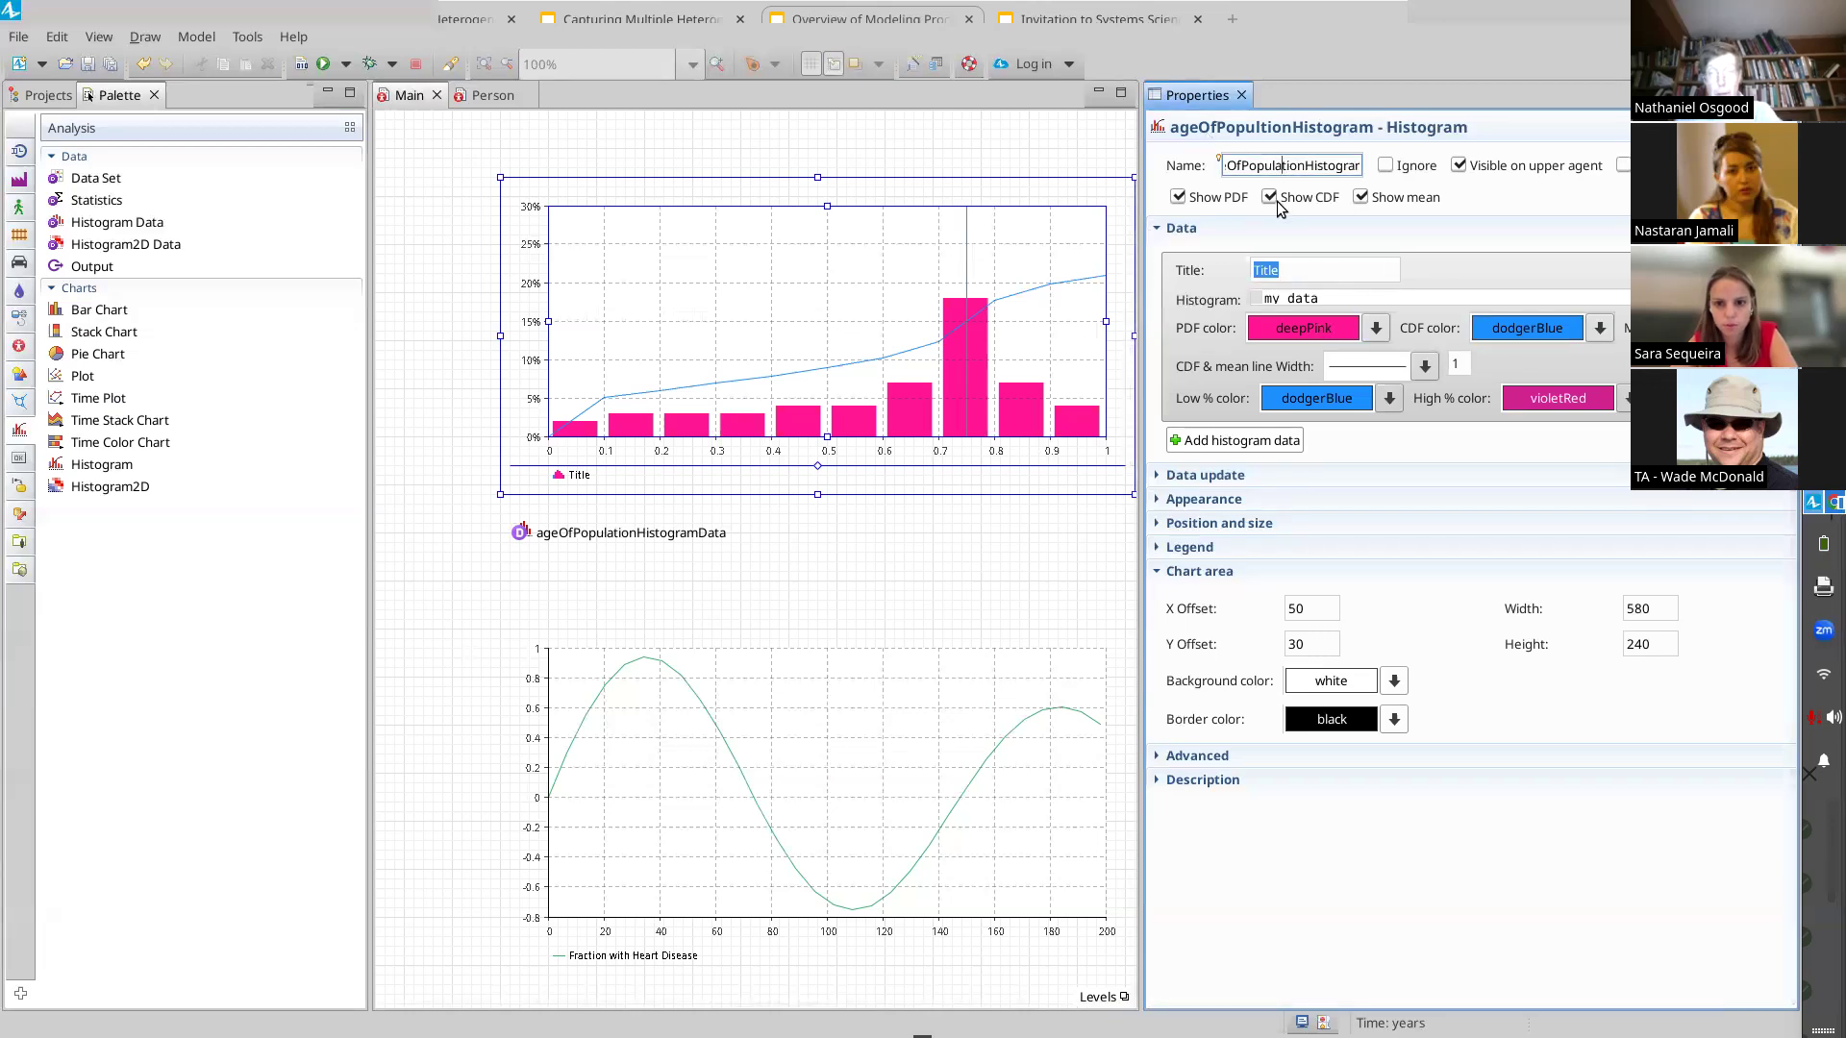
Set the chart's data title to Age of Population
{"action": "left_click", "coordinate": [1294, 270]}
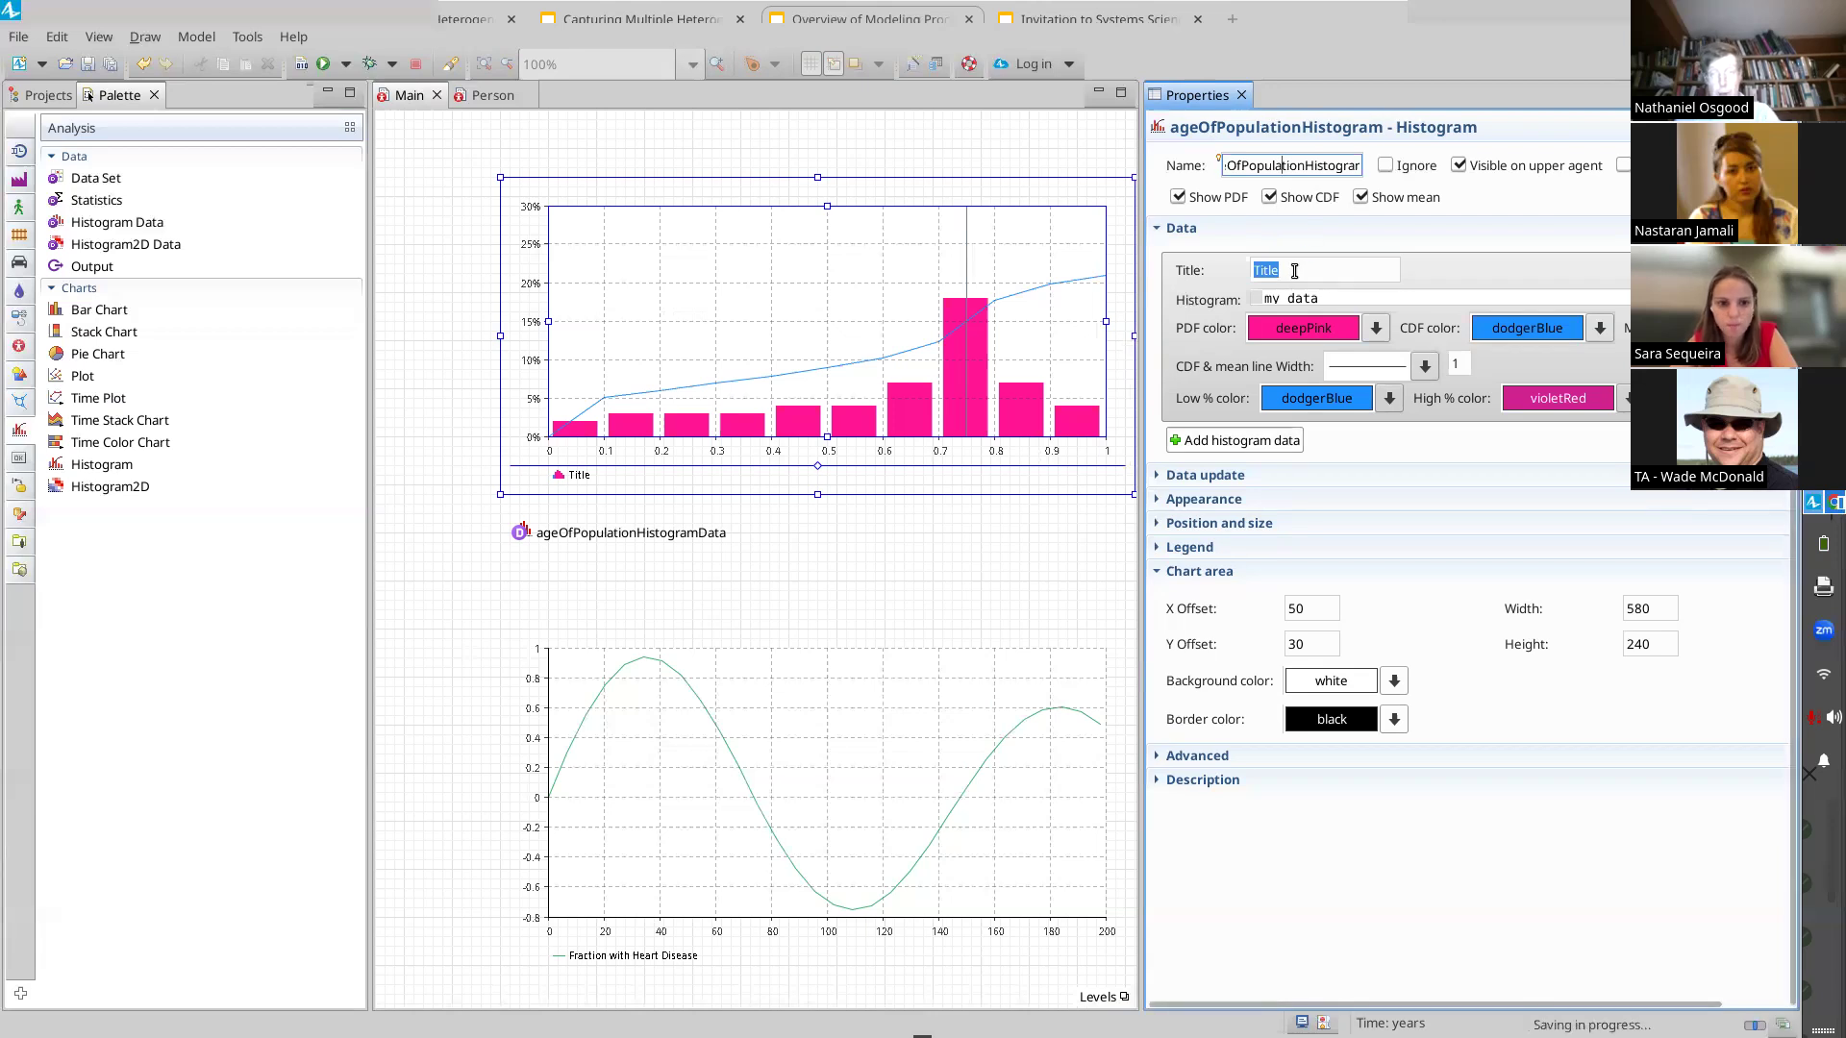
{"action": "double_click", "coordinate": [1294, 271]}
{"action": "type", "text": "Age of Population"}
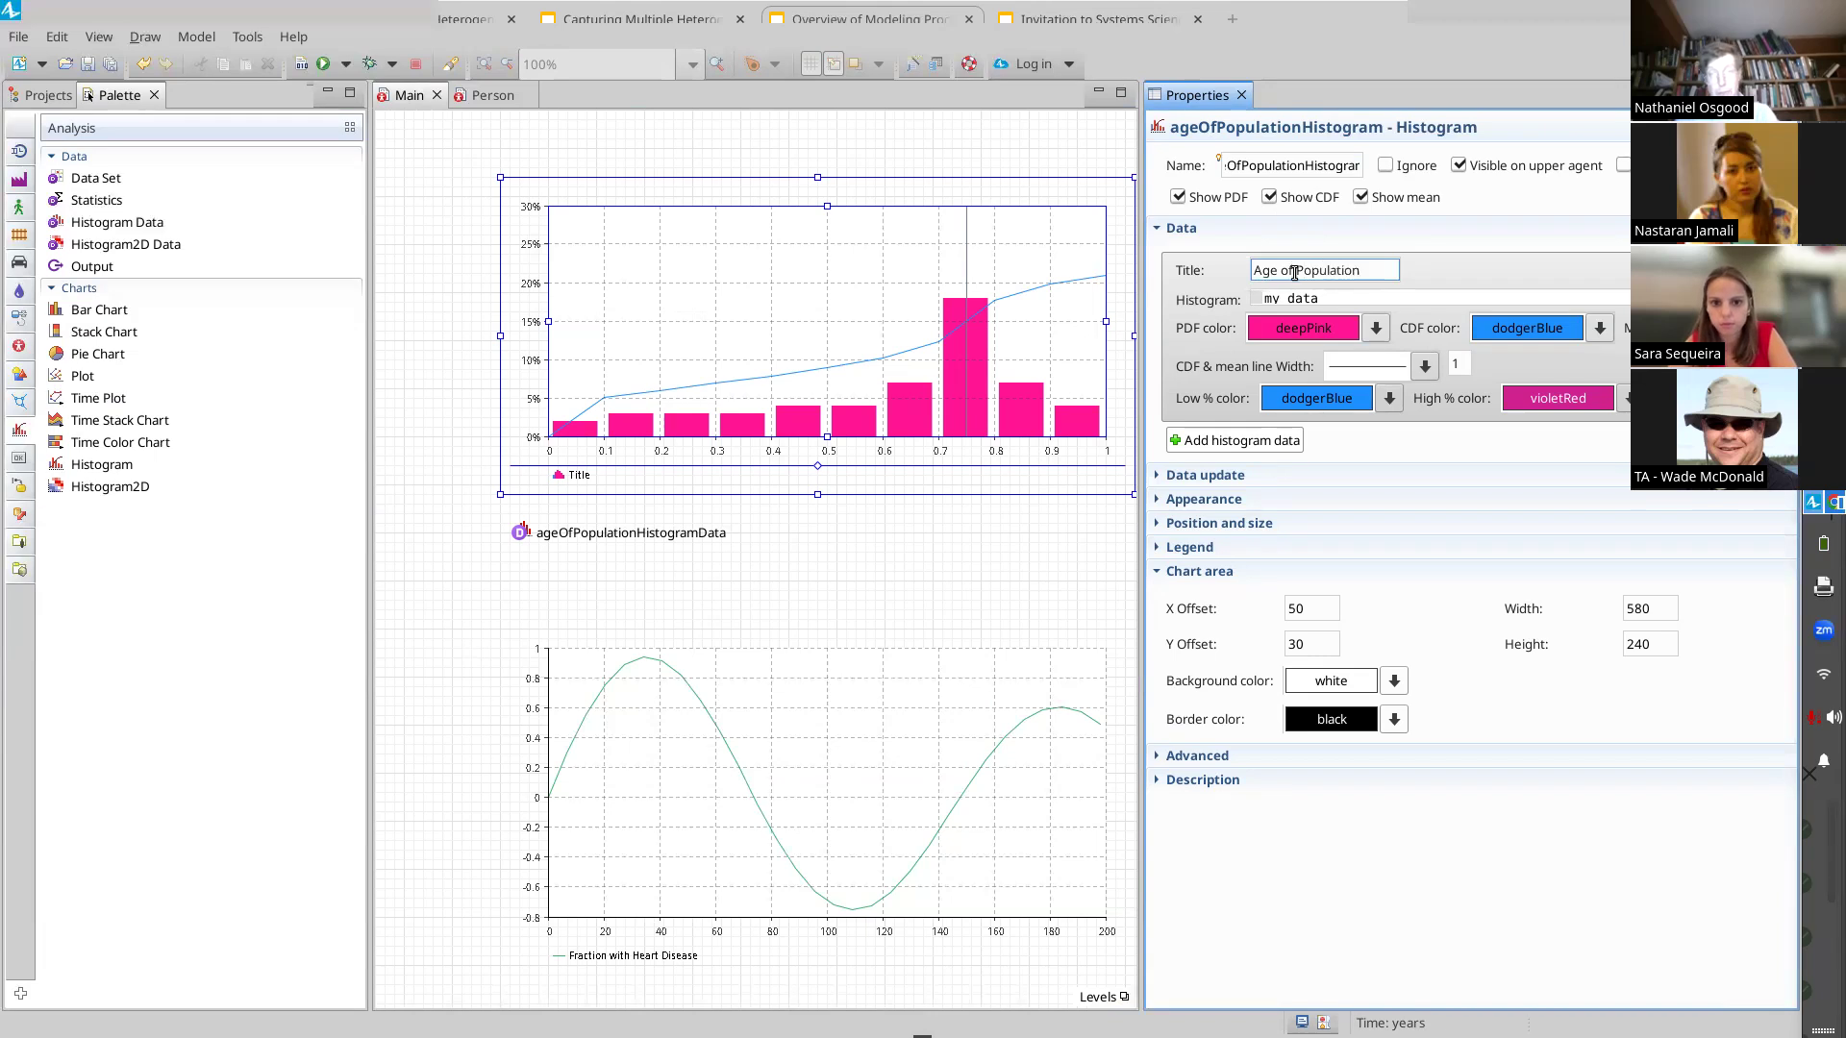
Set the chart's histogram data to ageOfPopulationHistogramData and review its data update setting
{"action": "left_click", "coordinate": [1344, 303]}
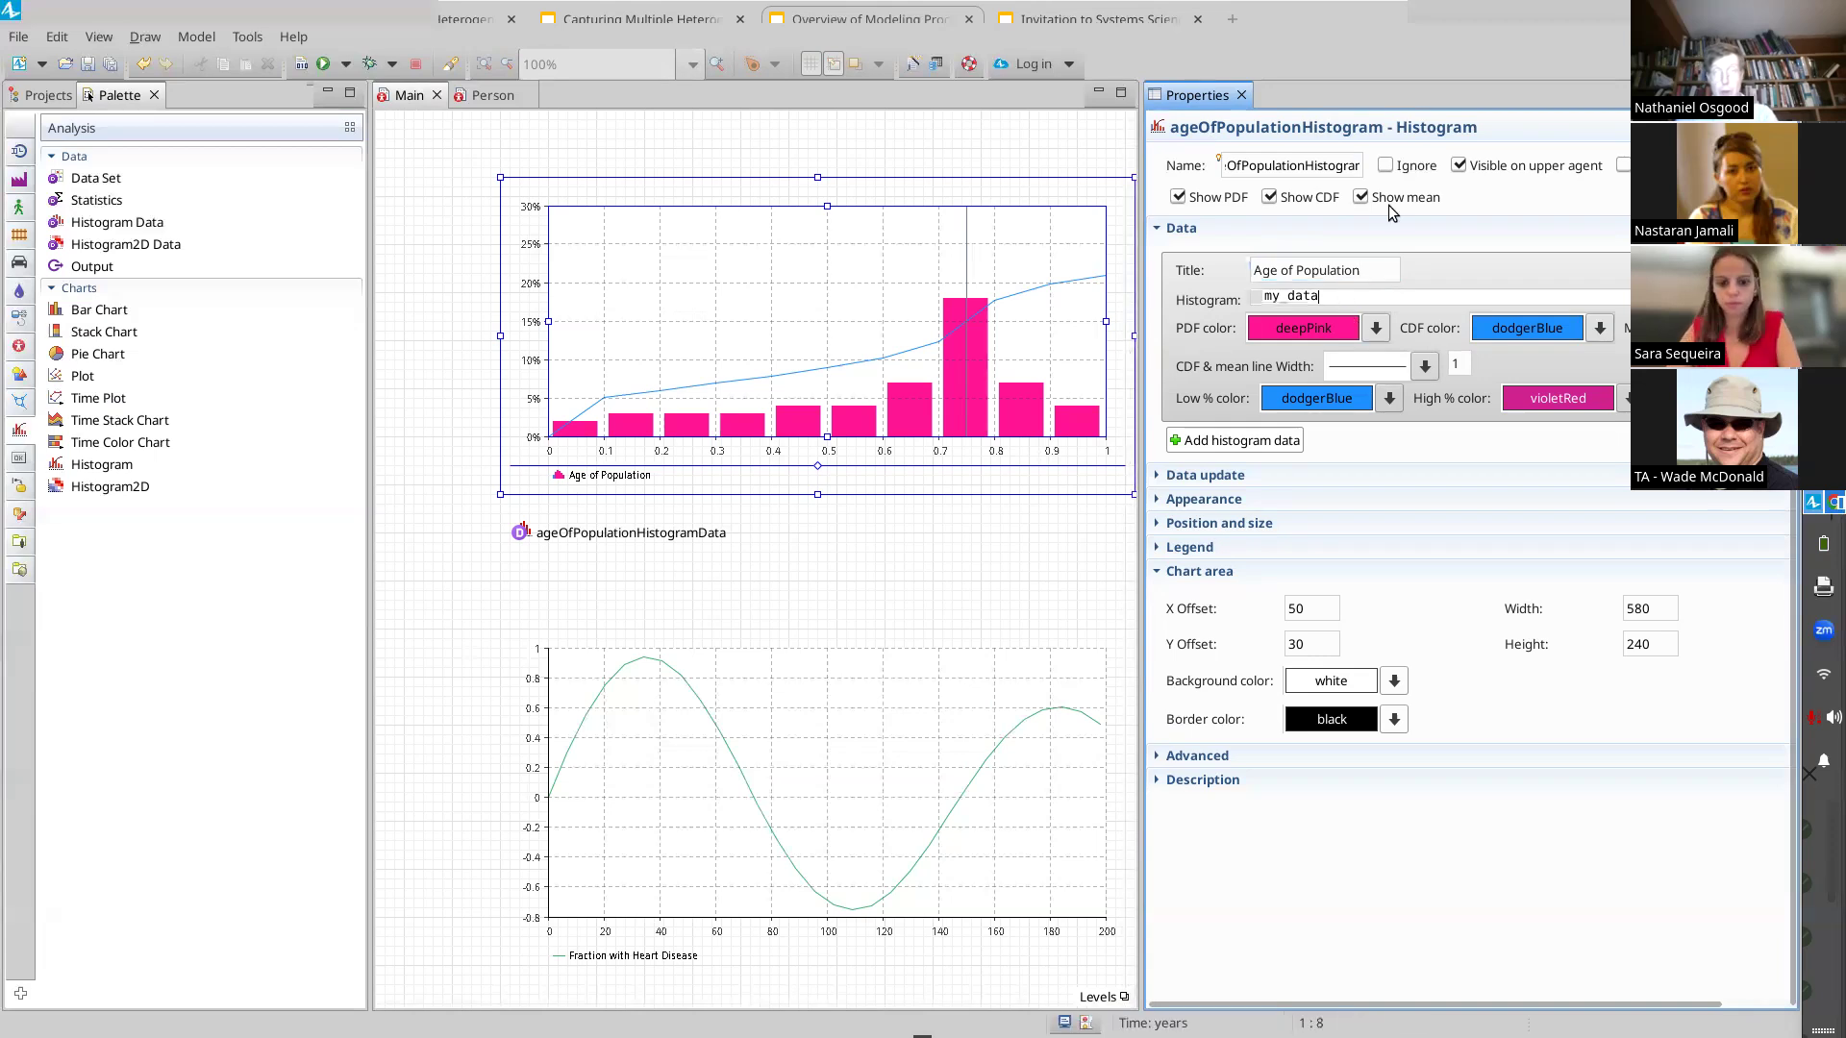
{"action": "left_click_drag", "start_coordinate": [1440, 22], "coordinate": [1341, 50]}
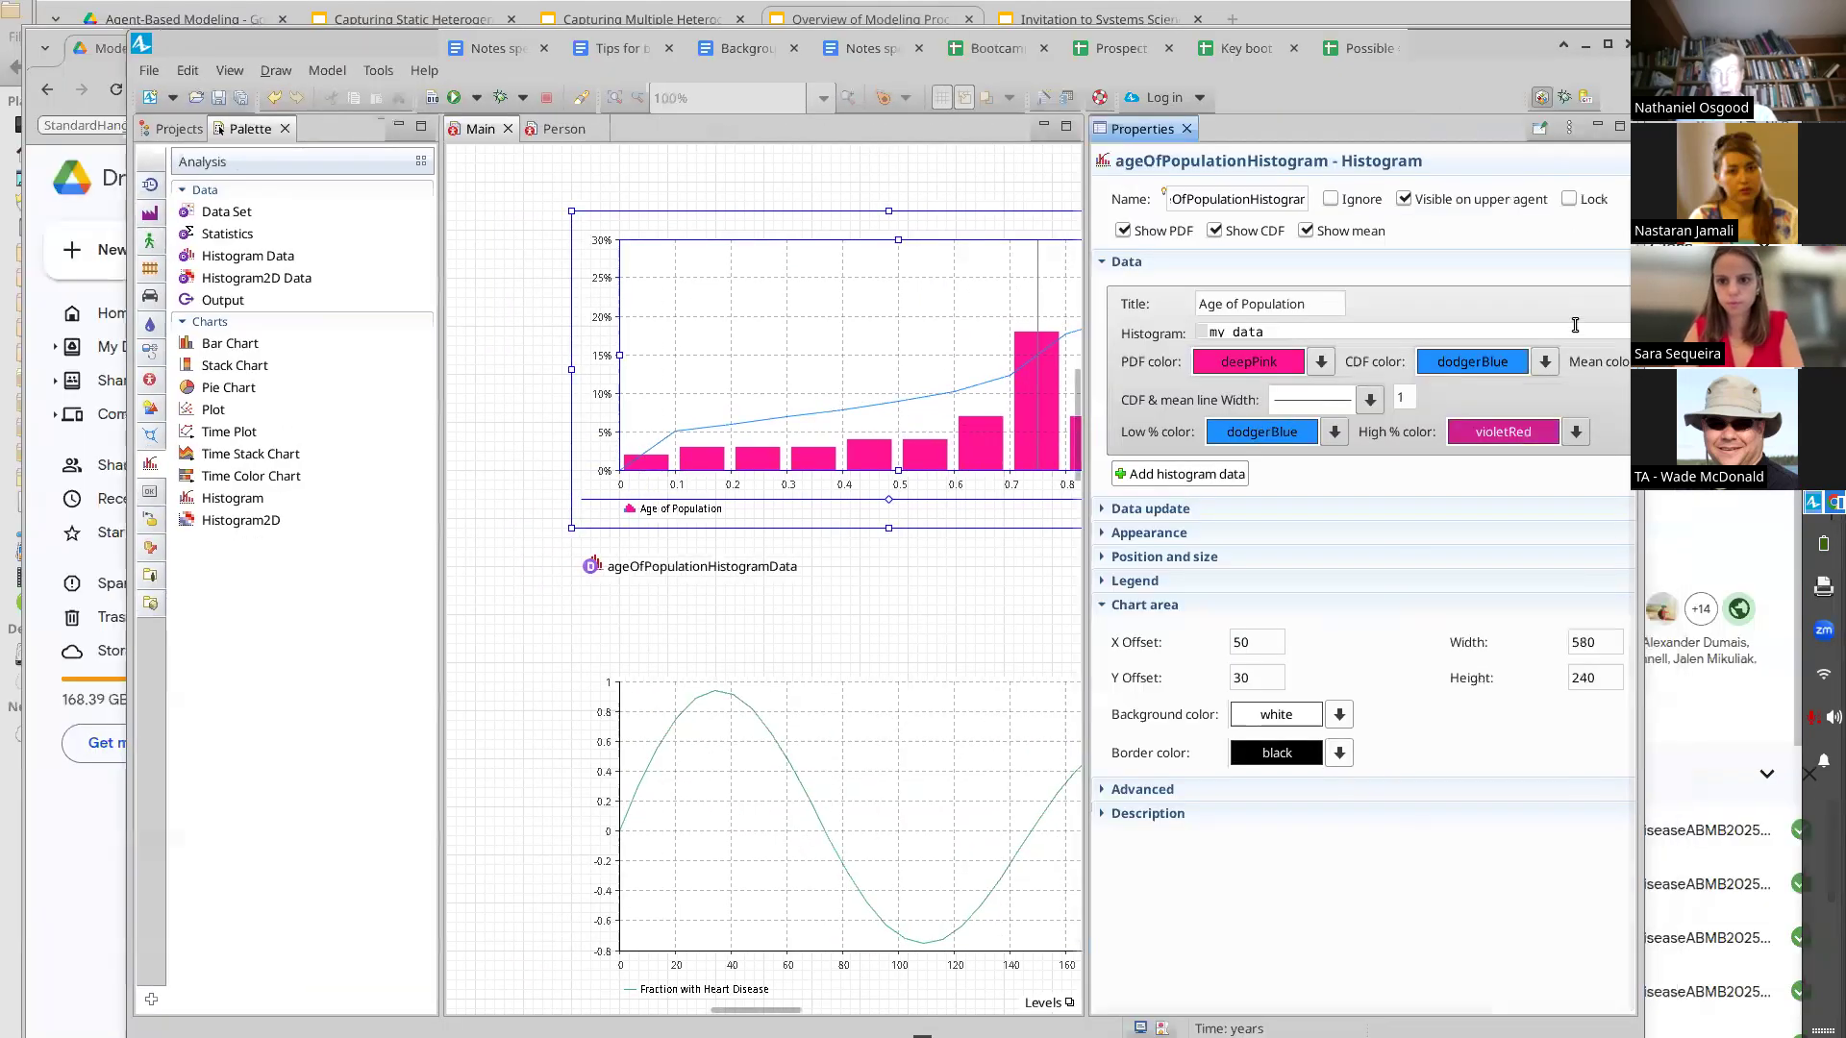
{"action": "left_click_drag", "start_coordinate": [1640, 332], "coordinate": [1754, 332]}
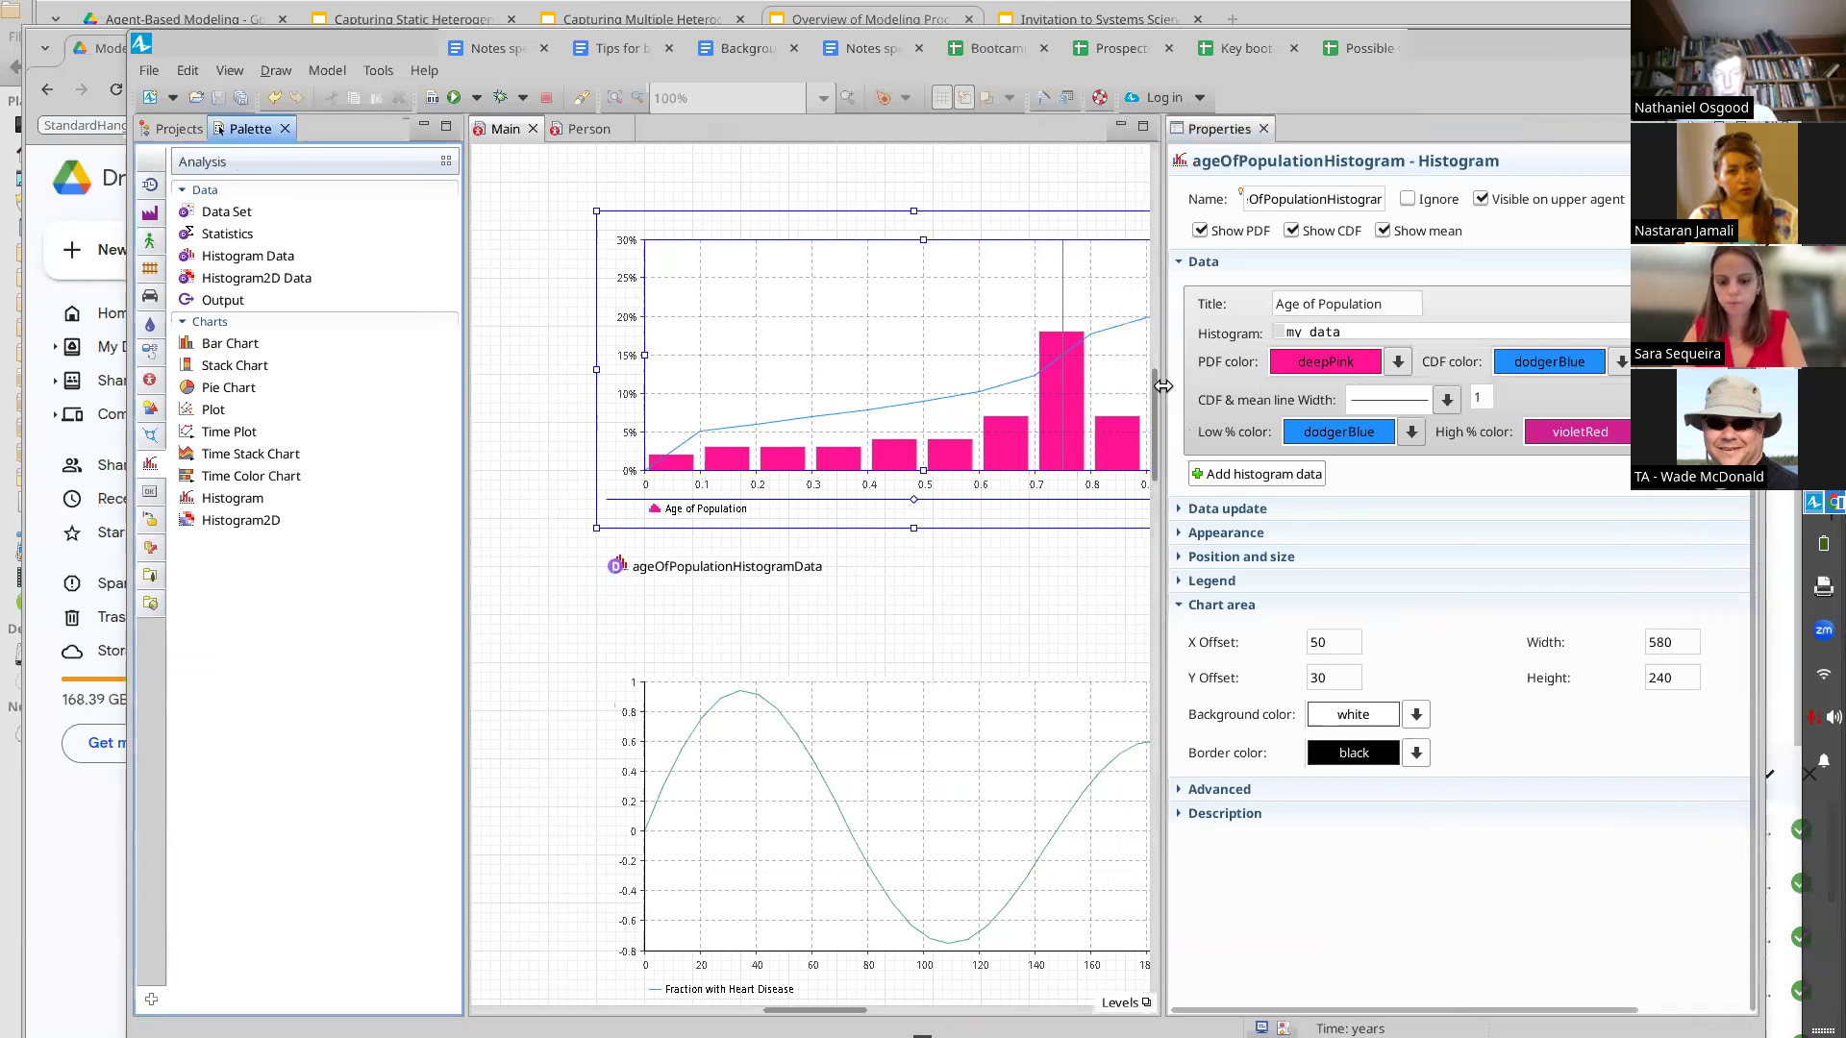
{"action": "left_click", "coordinate": [1157, 385]}
{"action": "left_click_drag", "start_coordinate": [1161, 360], "coordinate": [962, 360]}
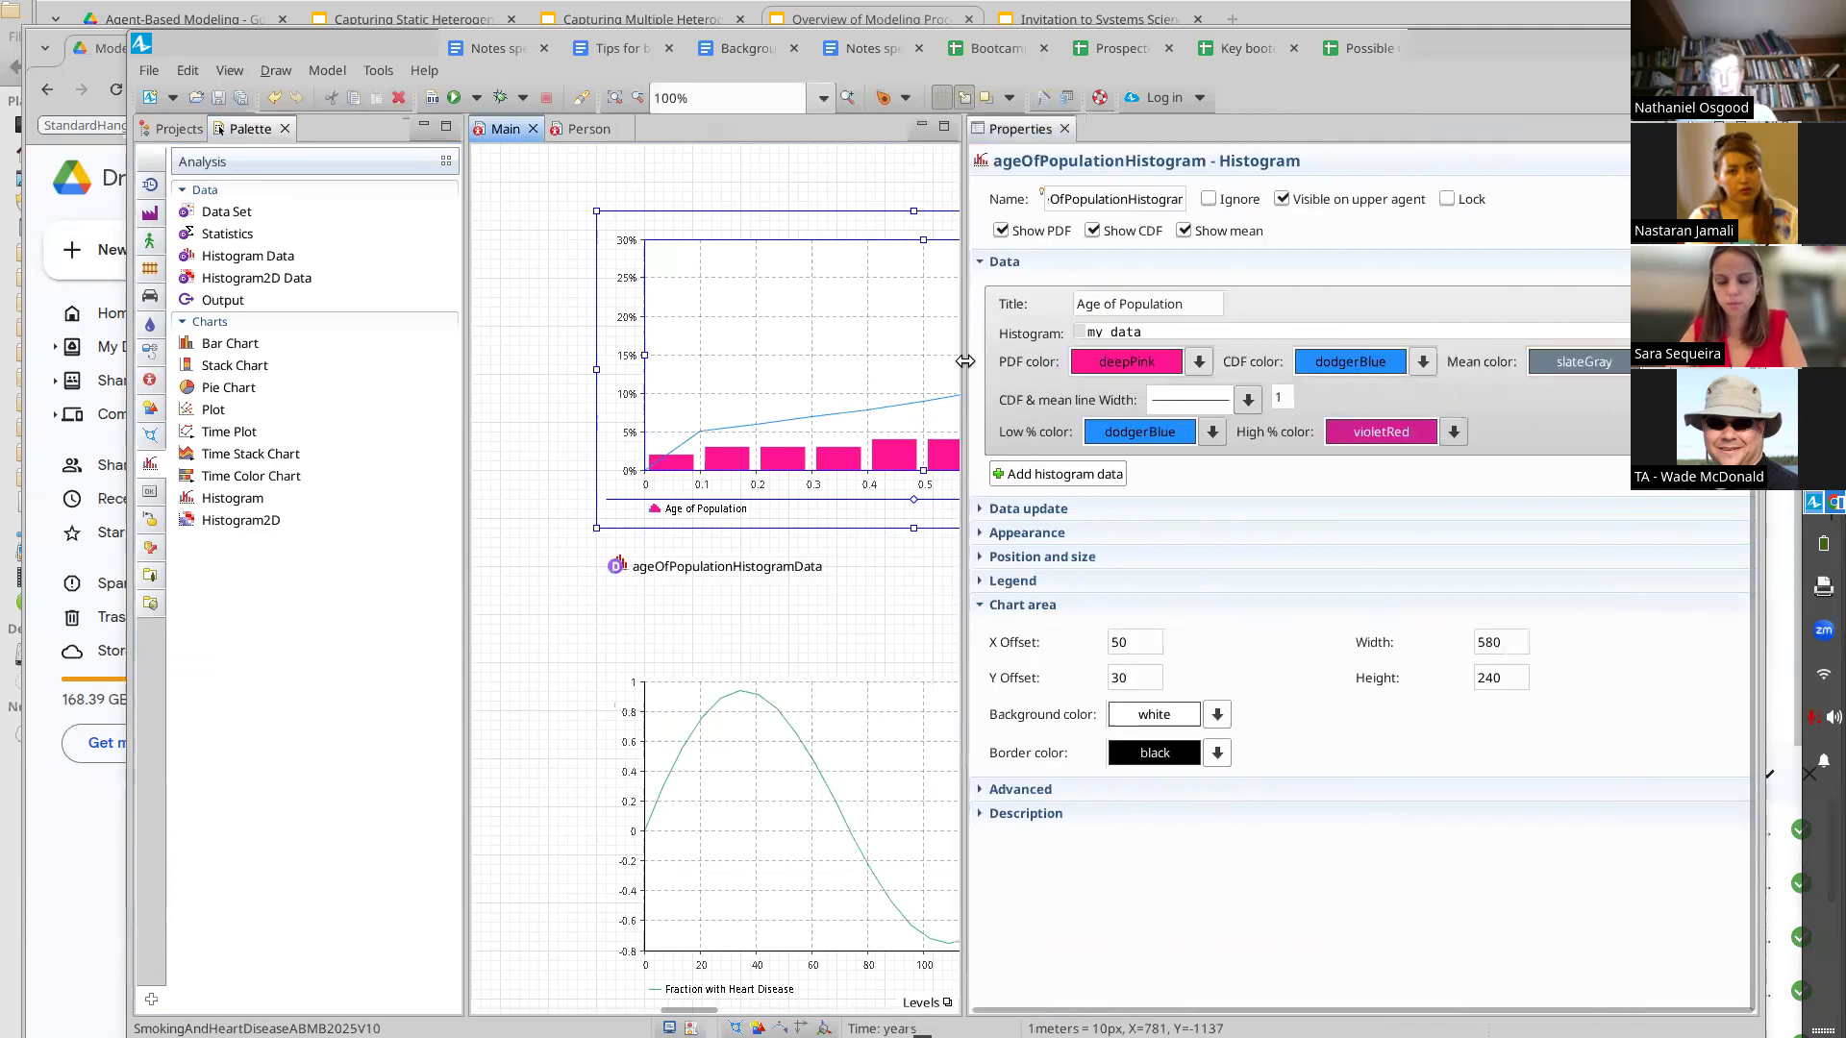
{"action": "left_click", "coordinate": [1192, 333]}
{"action": "key", "text": "BackSpace"}
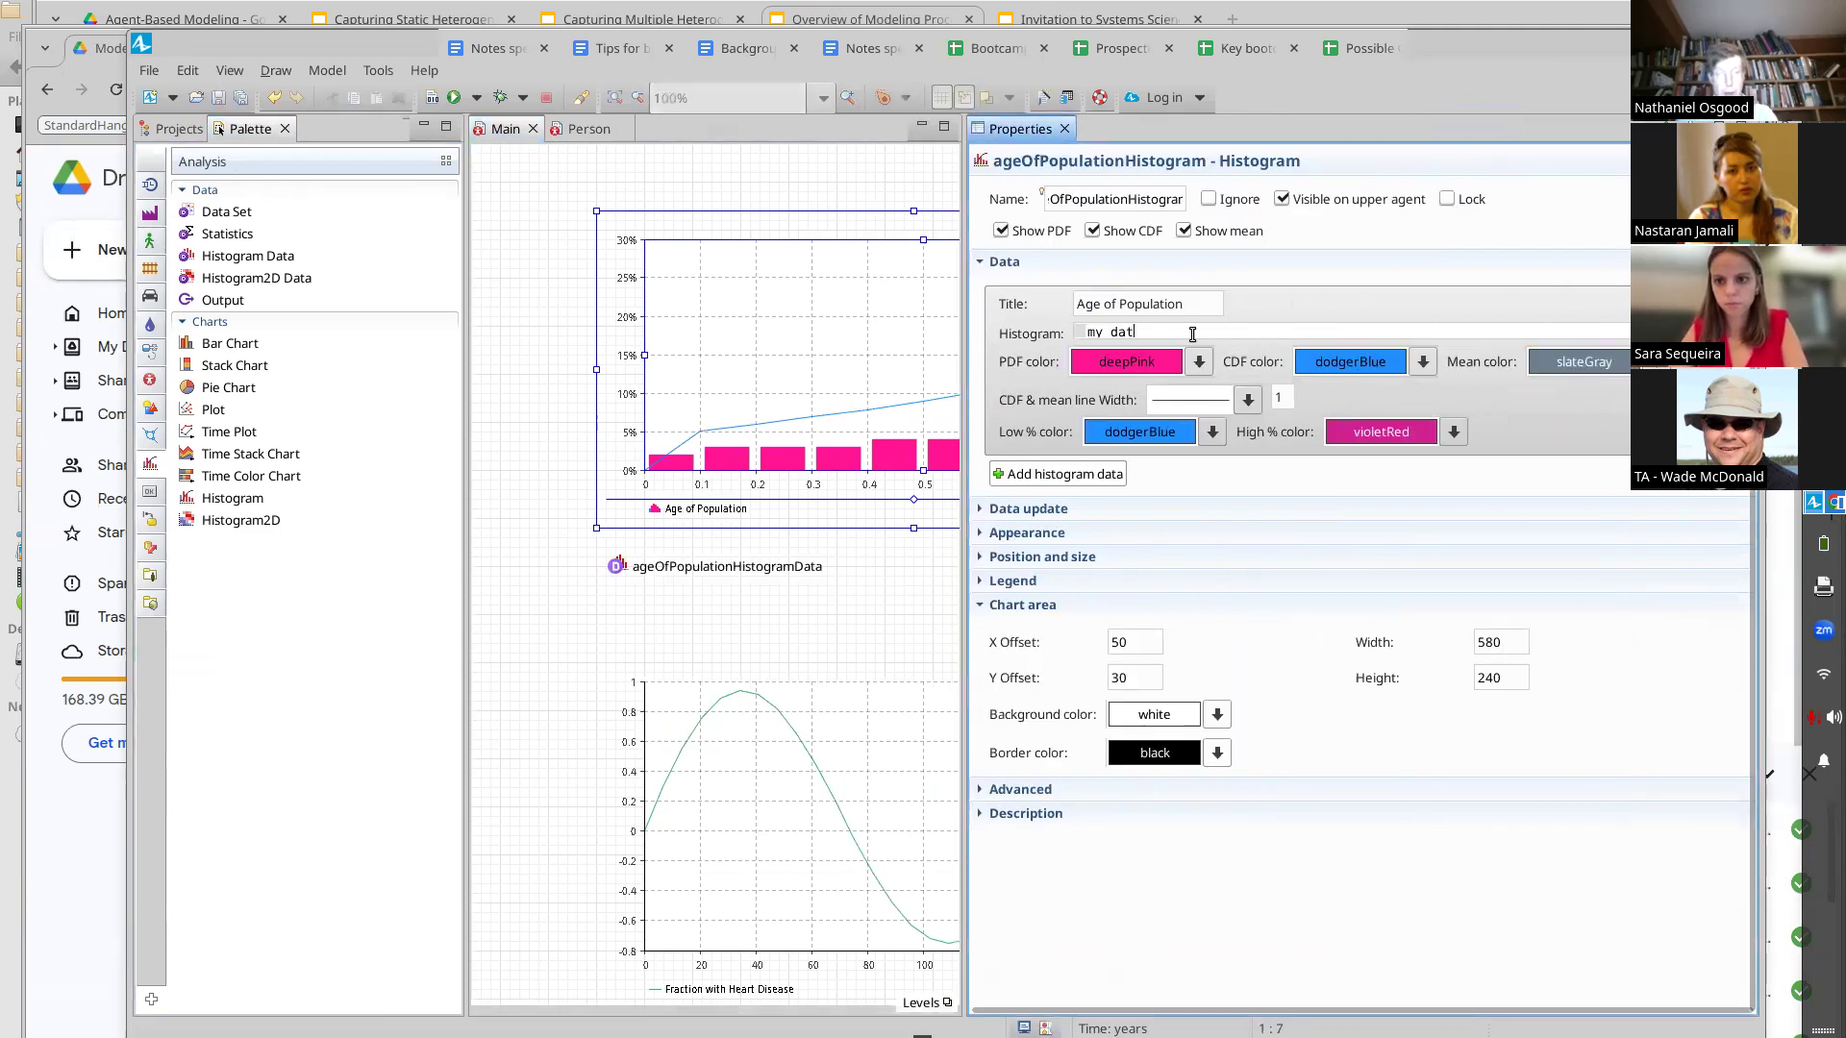
{"action": "key", "text": "BackSpace"}
{"action": "key", "text": "BackSpace"}
{"action": "key", "text": "BackSpace"}
{"action": "key", "text": "BackSpace"}
{"action": "key", "text": "BackSpace"}
{"action": "key", "text": "BackSpace"}
{"action": "type", "text": "ageOfPop"}
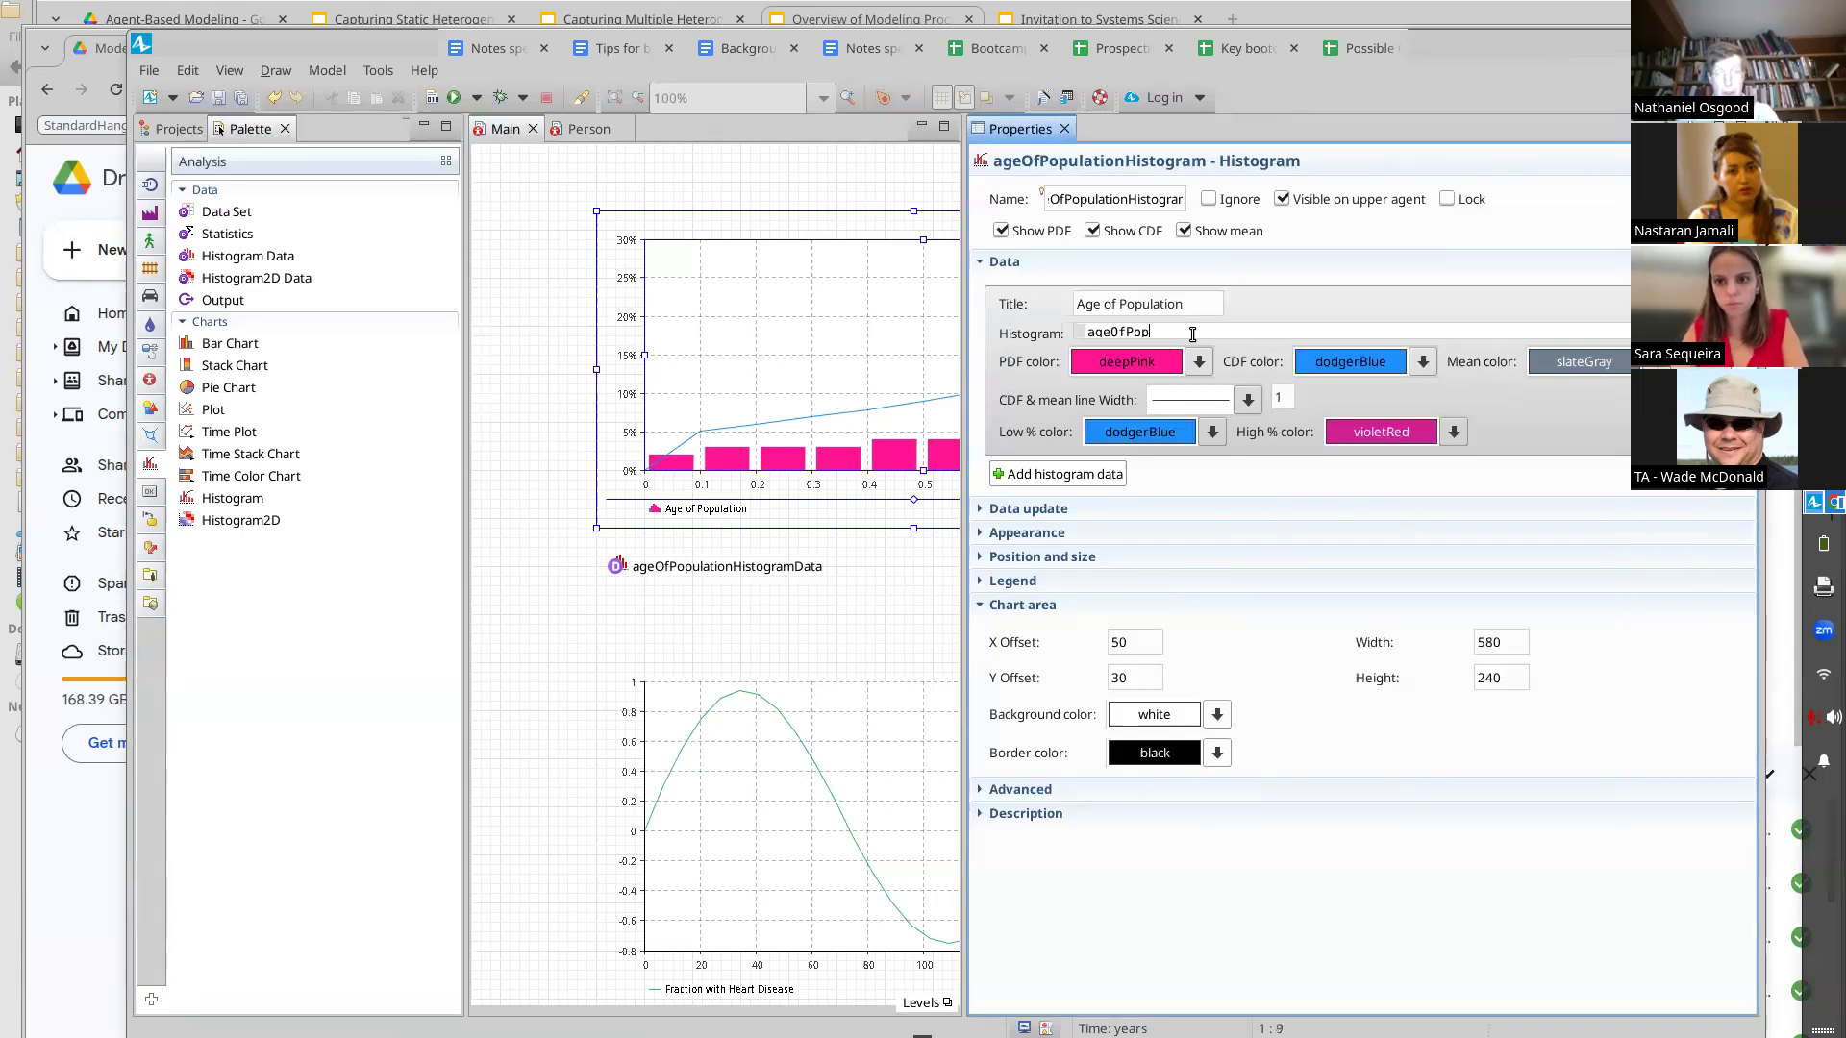
{"action": "key", "text": "ctrl+space"}
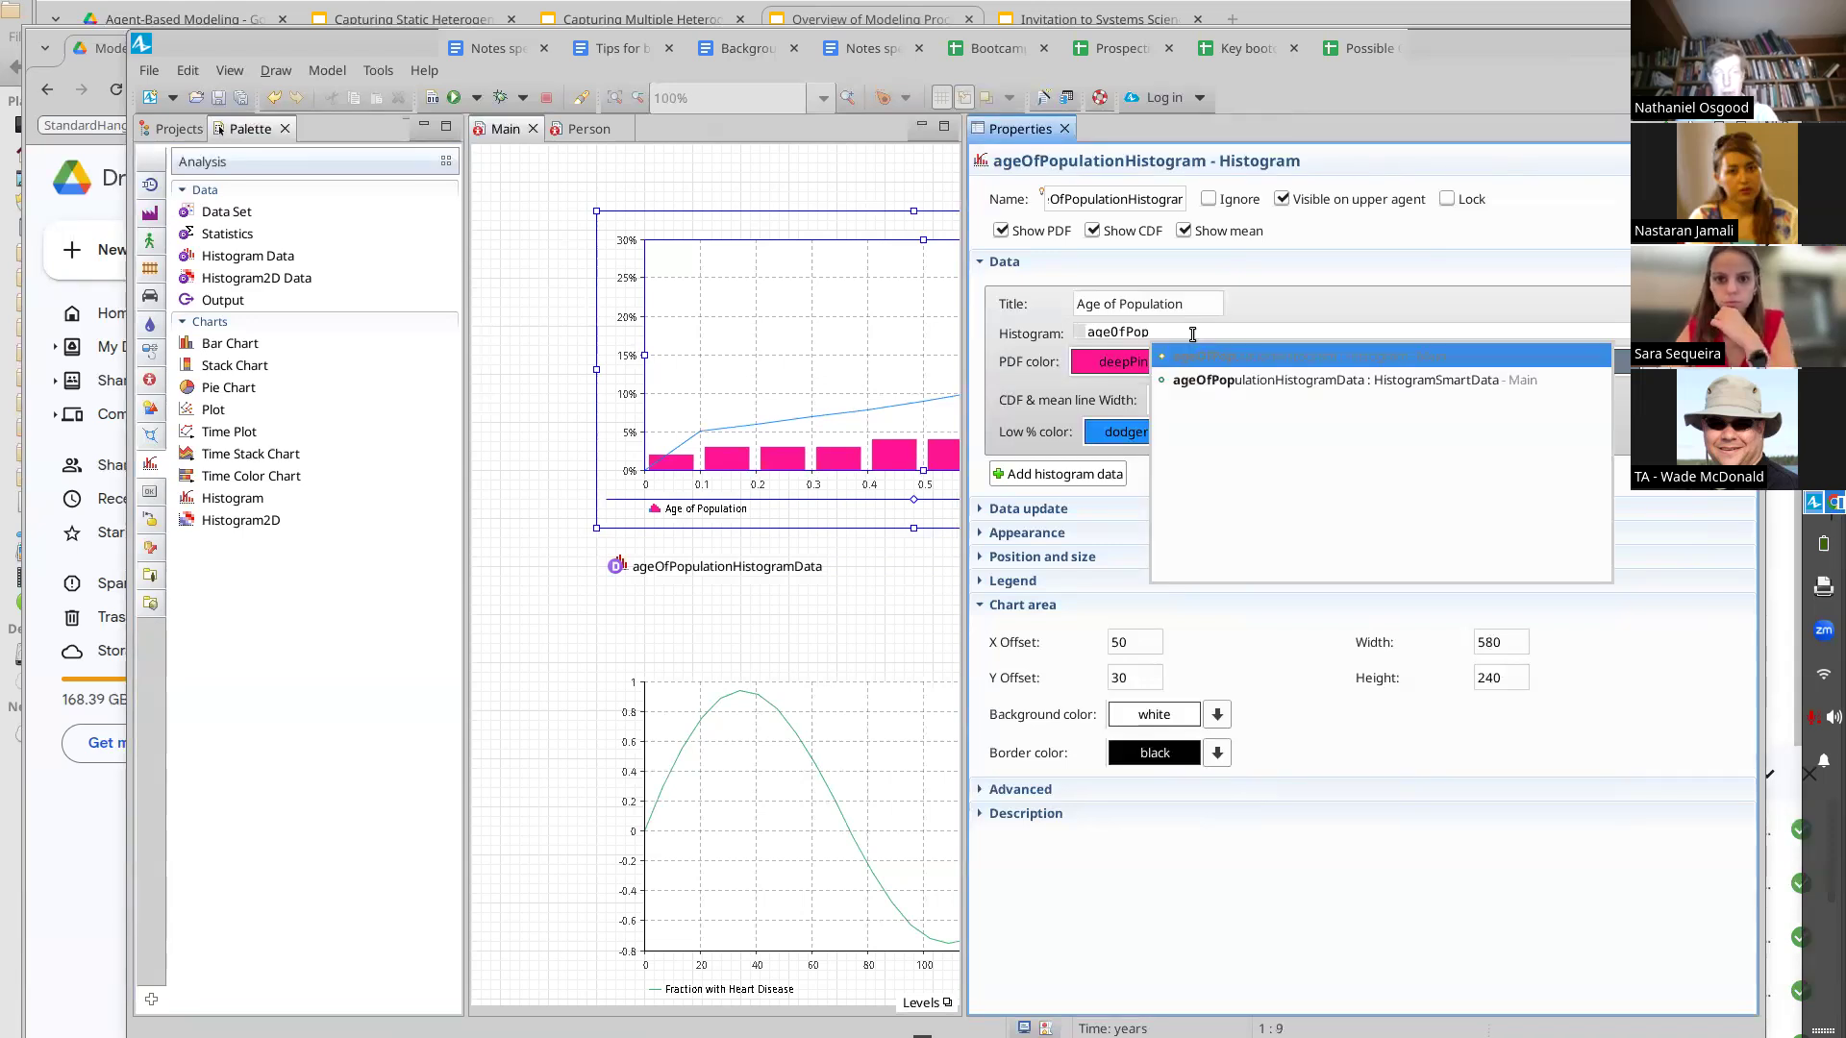
{"action": "key", "text": "Return"}
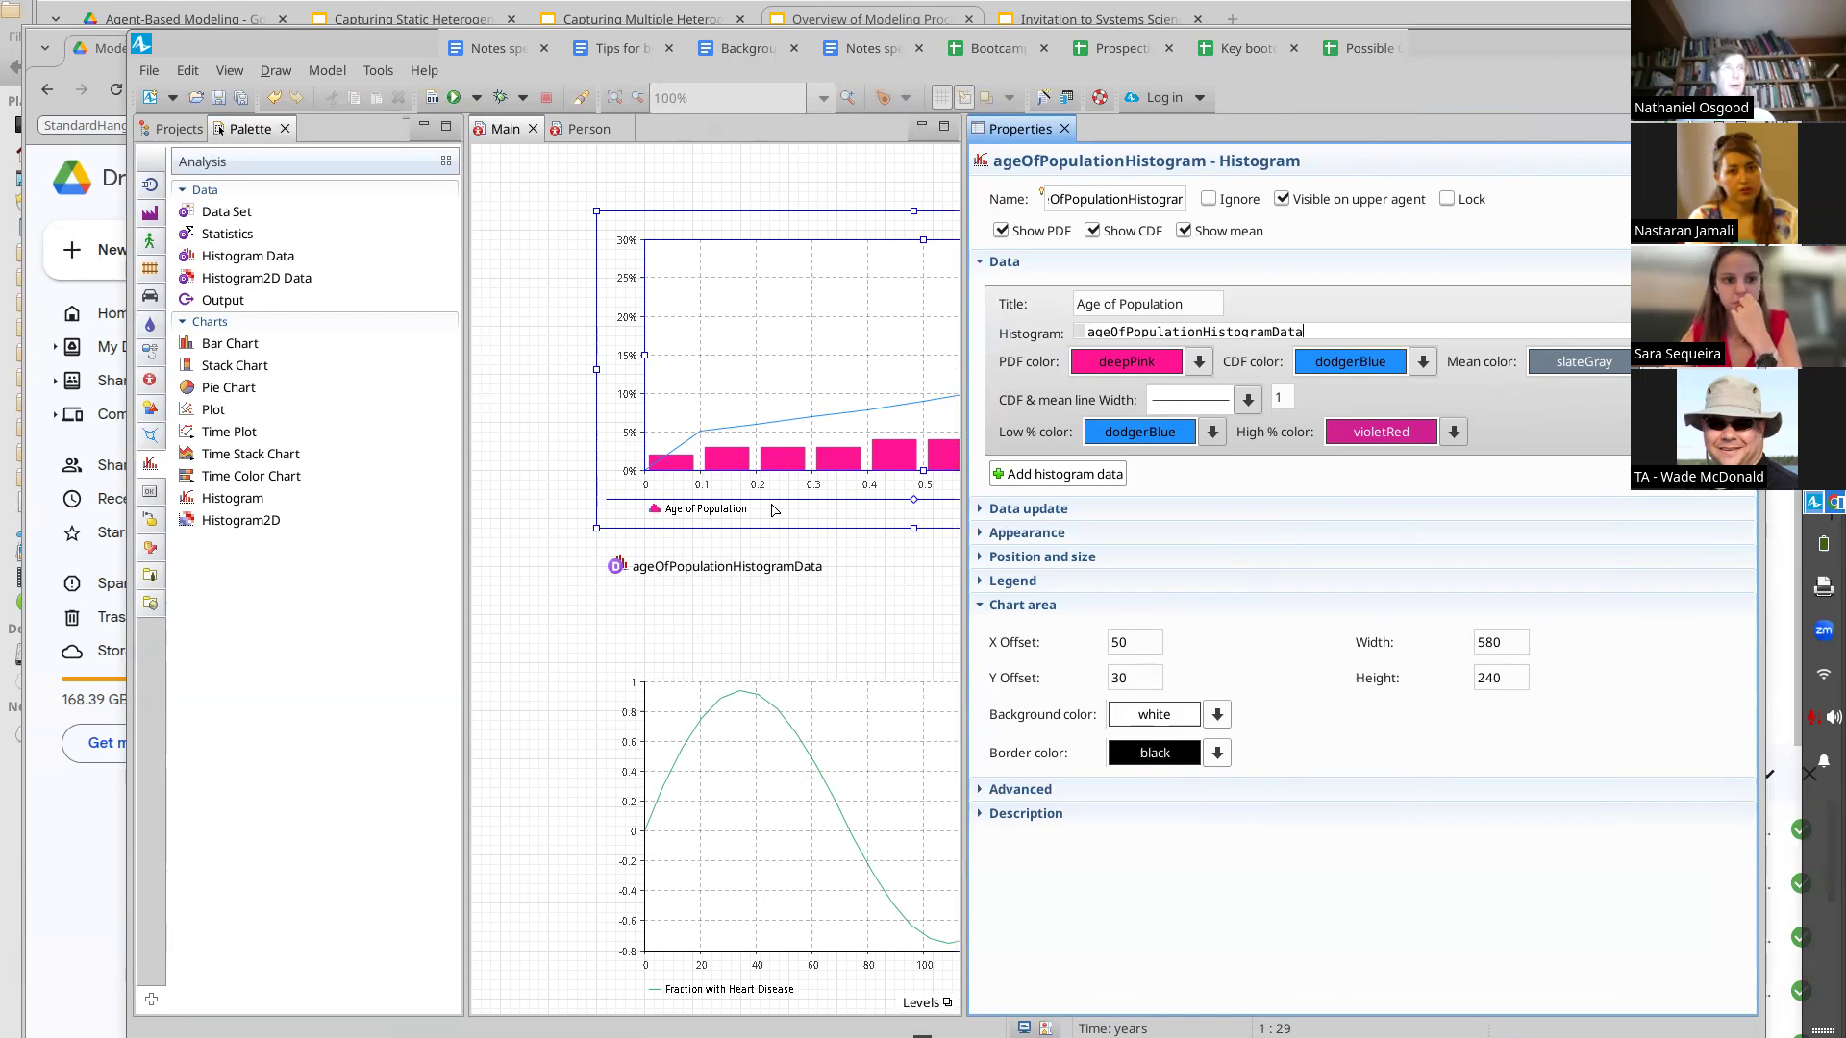
{"action": "left_click", "coordinate": [993, 509]}
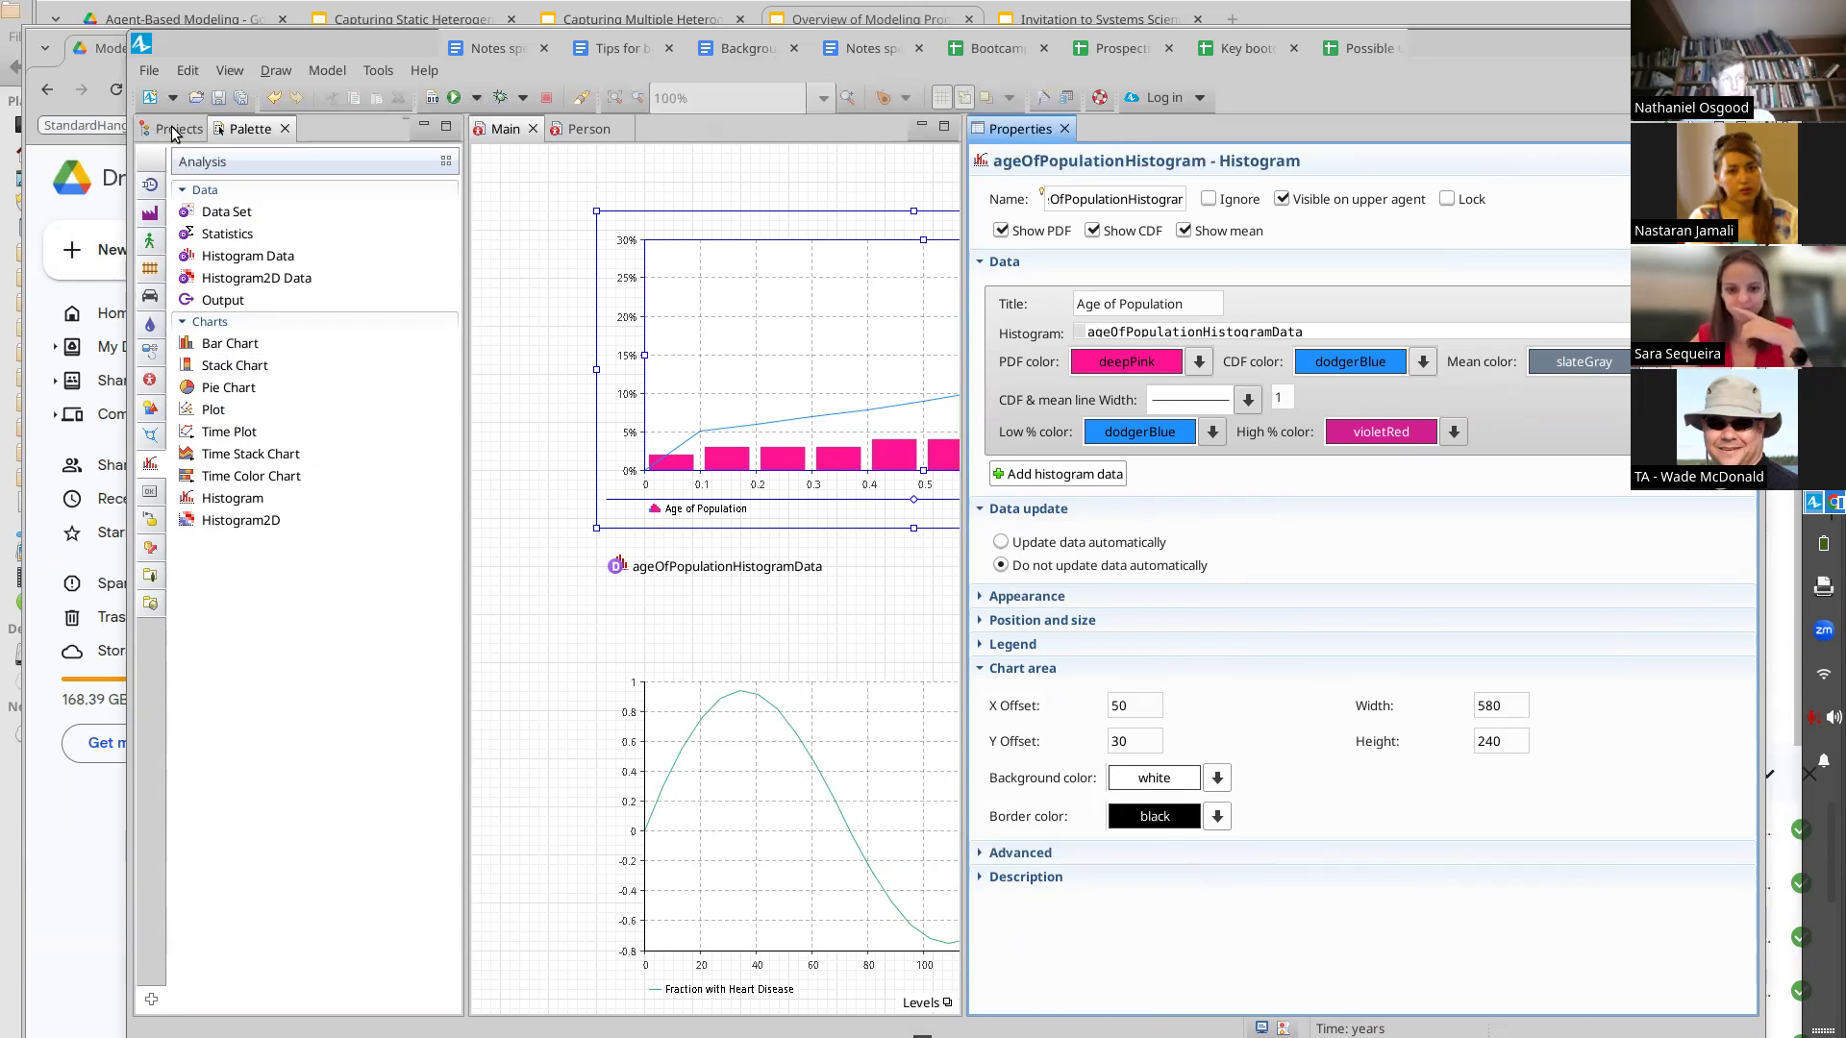
Add an Event element to Main just below the histogram data element
{"action": "left_click", "coordinate": [150, 383]}
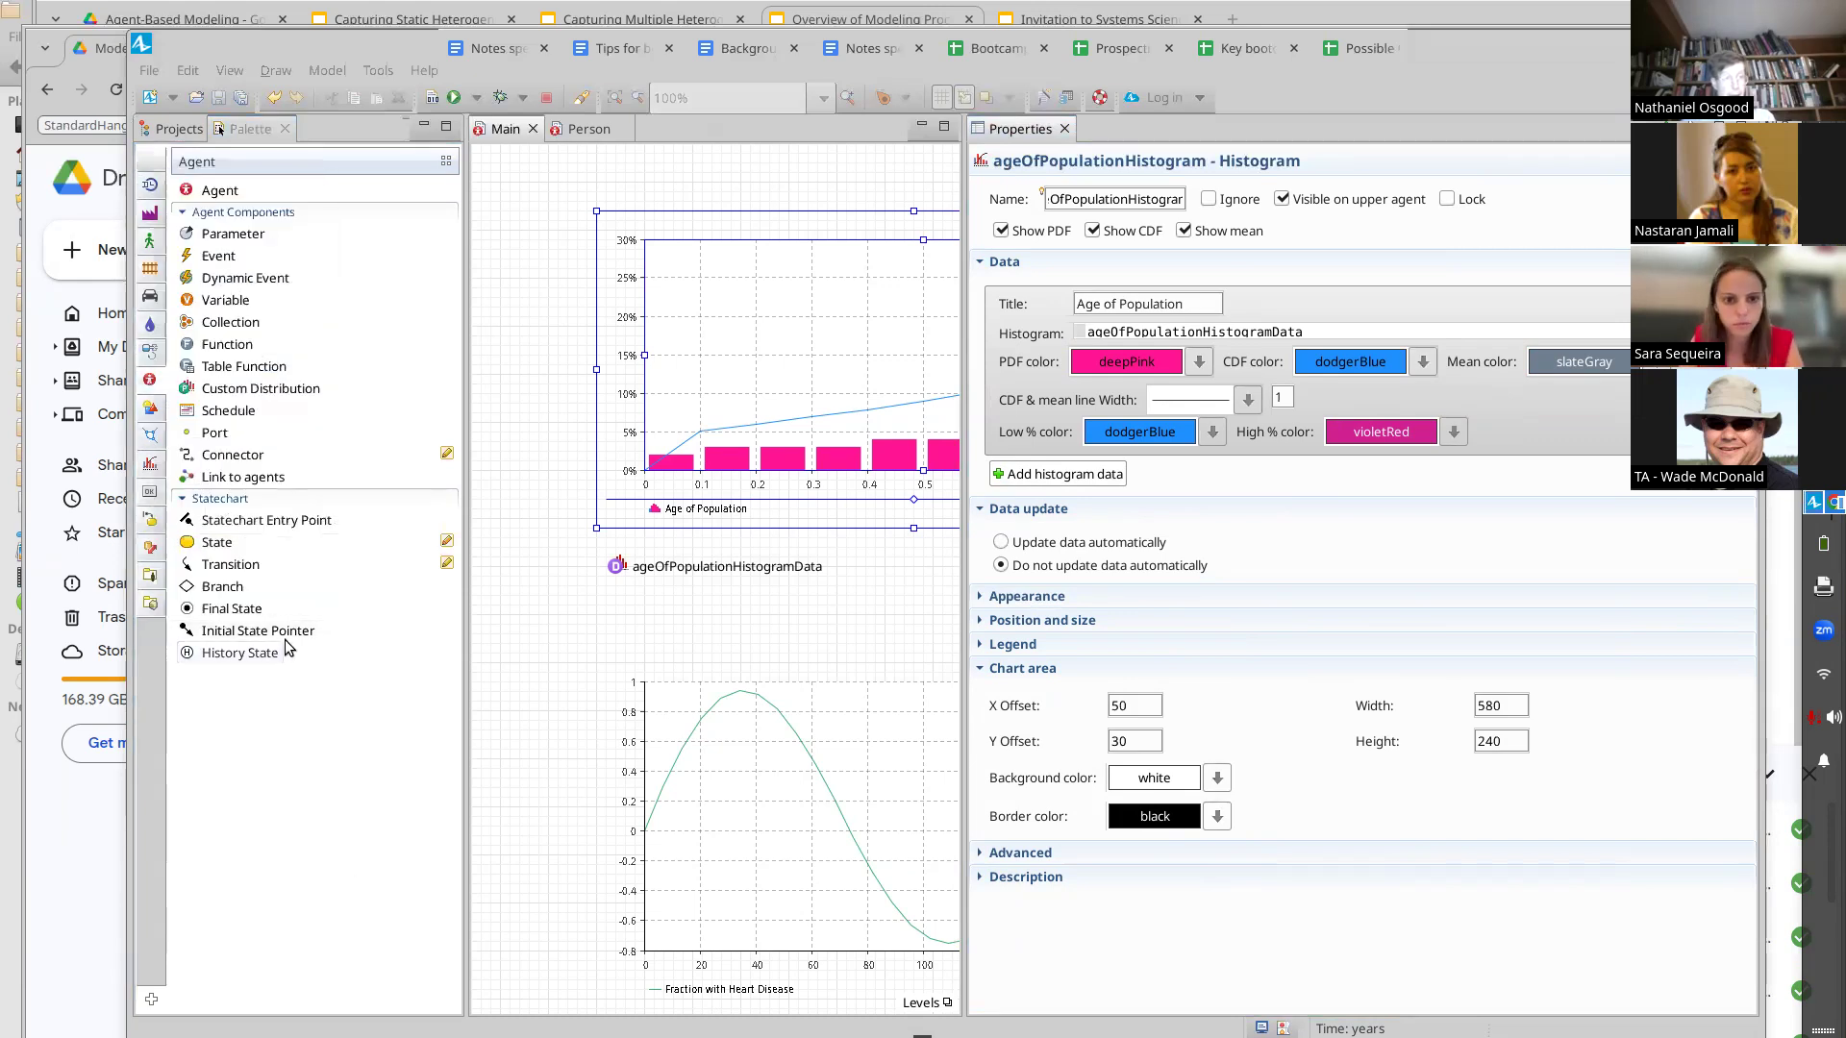
{"action": "mouse_move", "coordinate": [217, 254]}
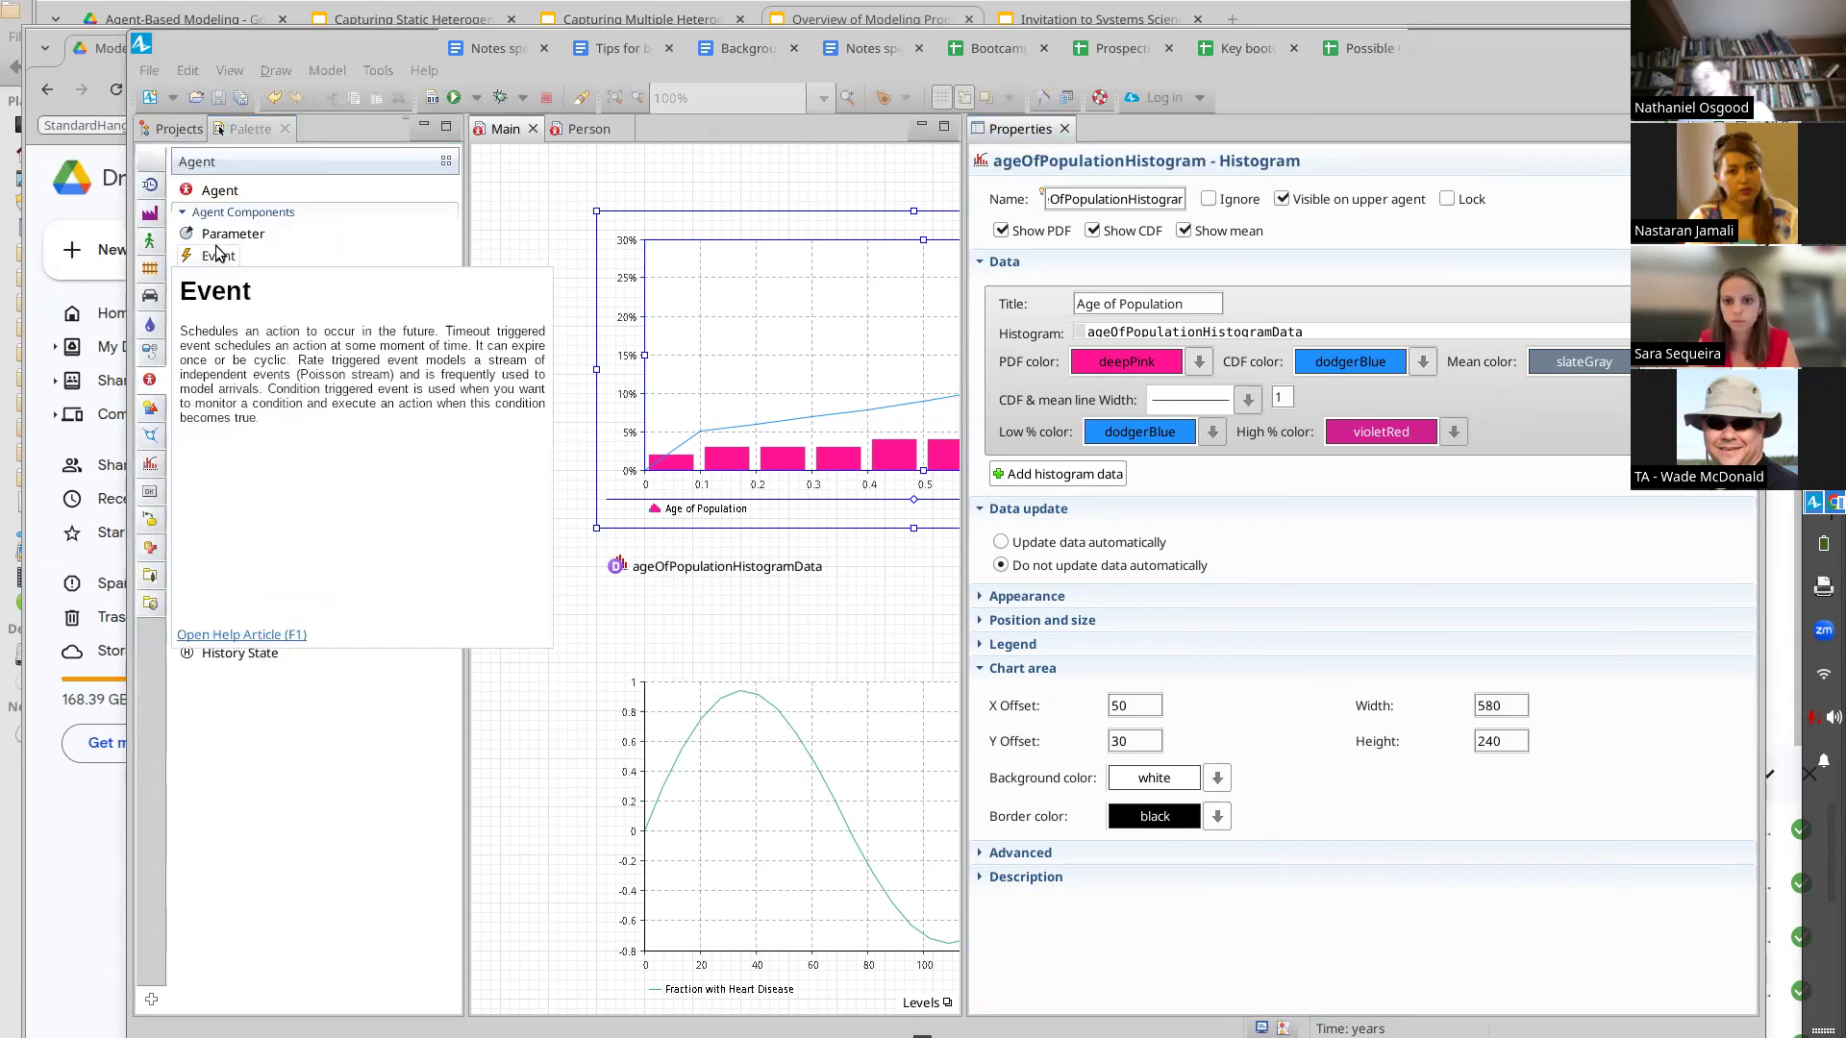
{"action": "left_click", "coordinate": [262, 844]}
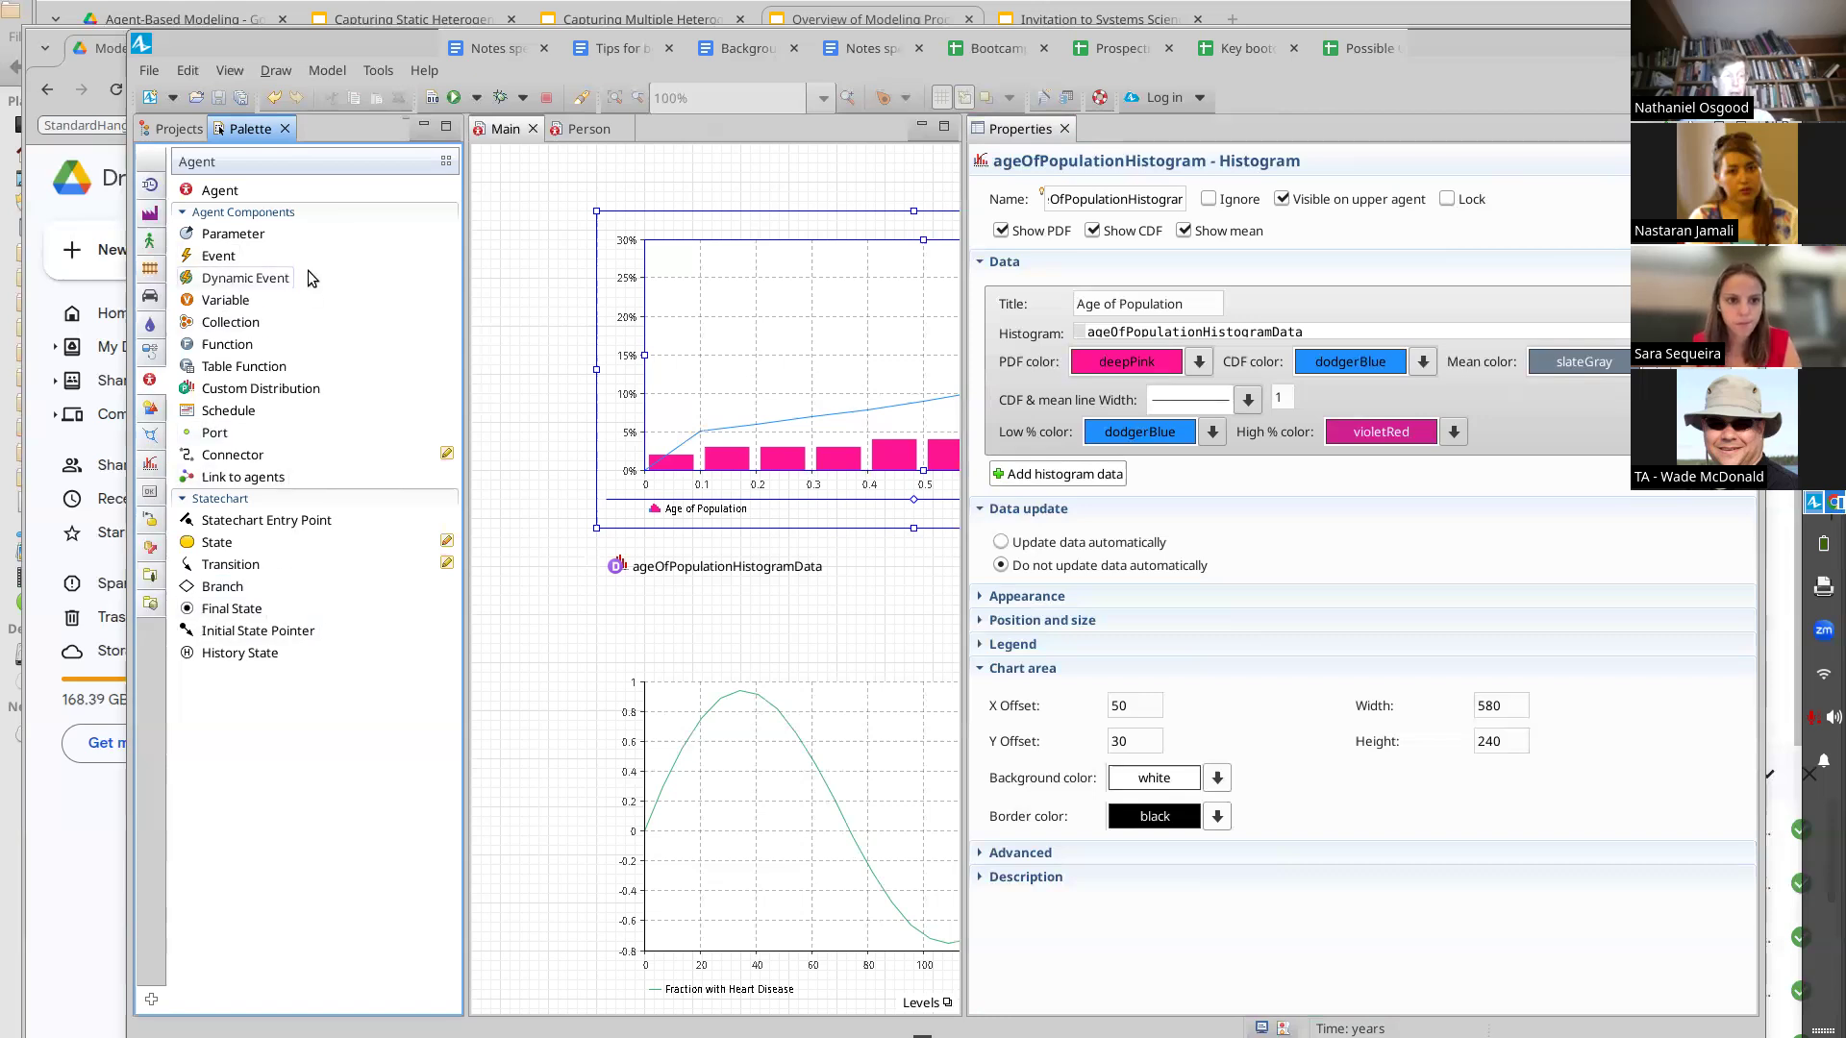
{"action": "mouse_move", "coordinate": [344, 545]}
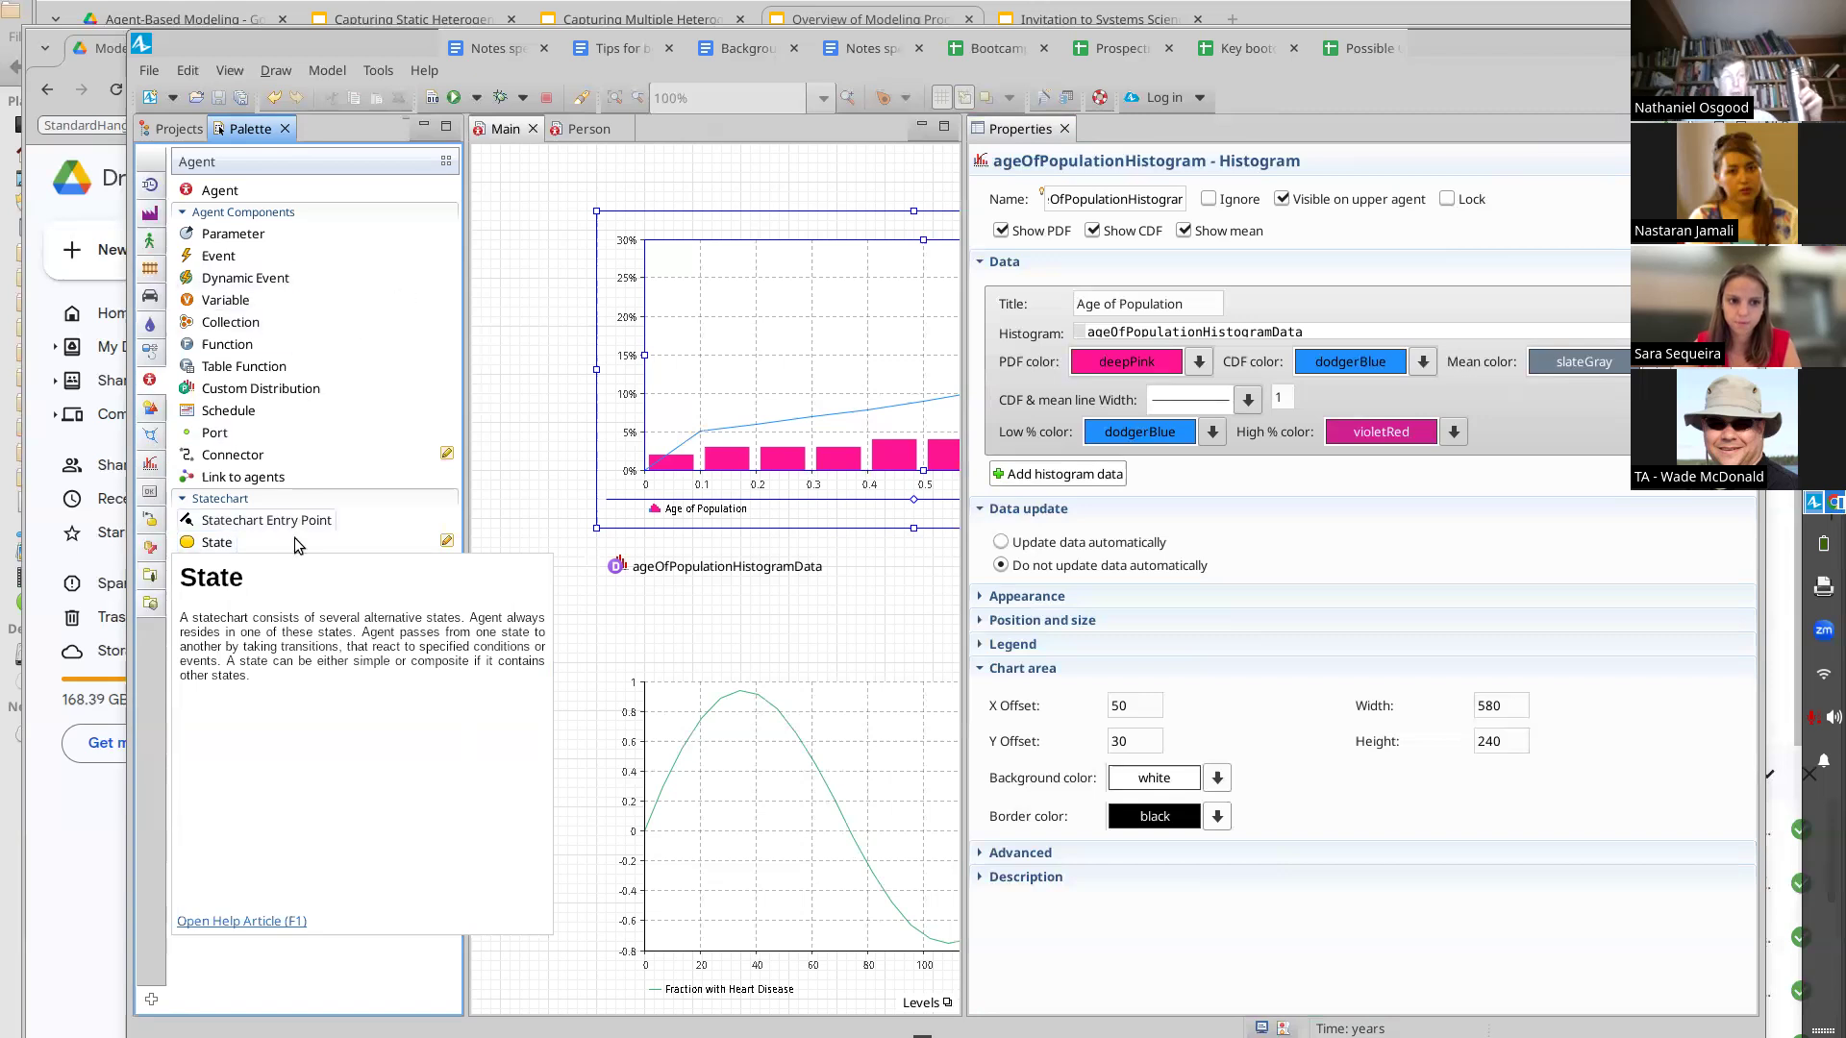
{"action": "mouse_move", "coordinate": [274, 657]}
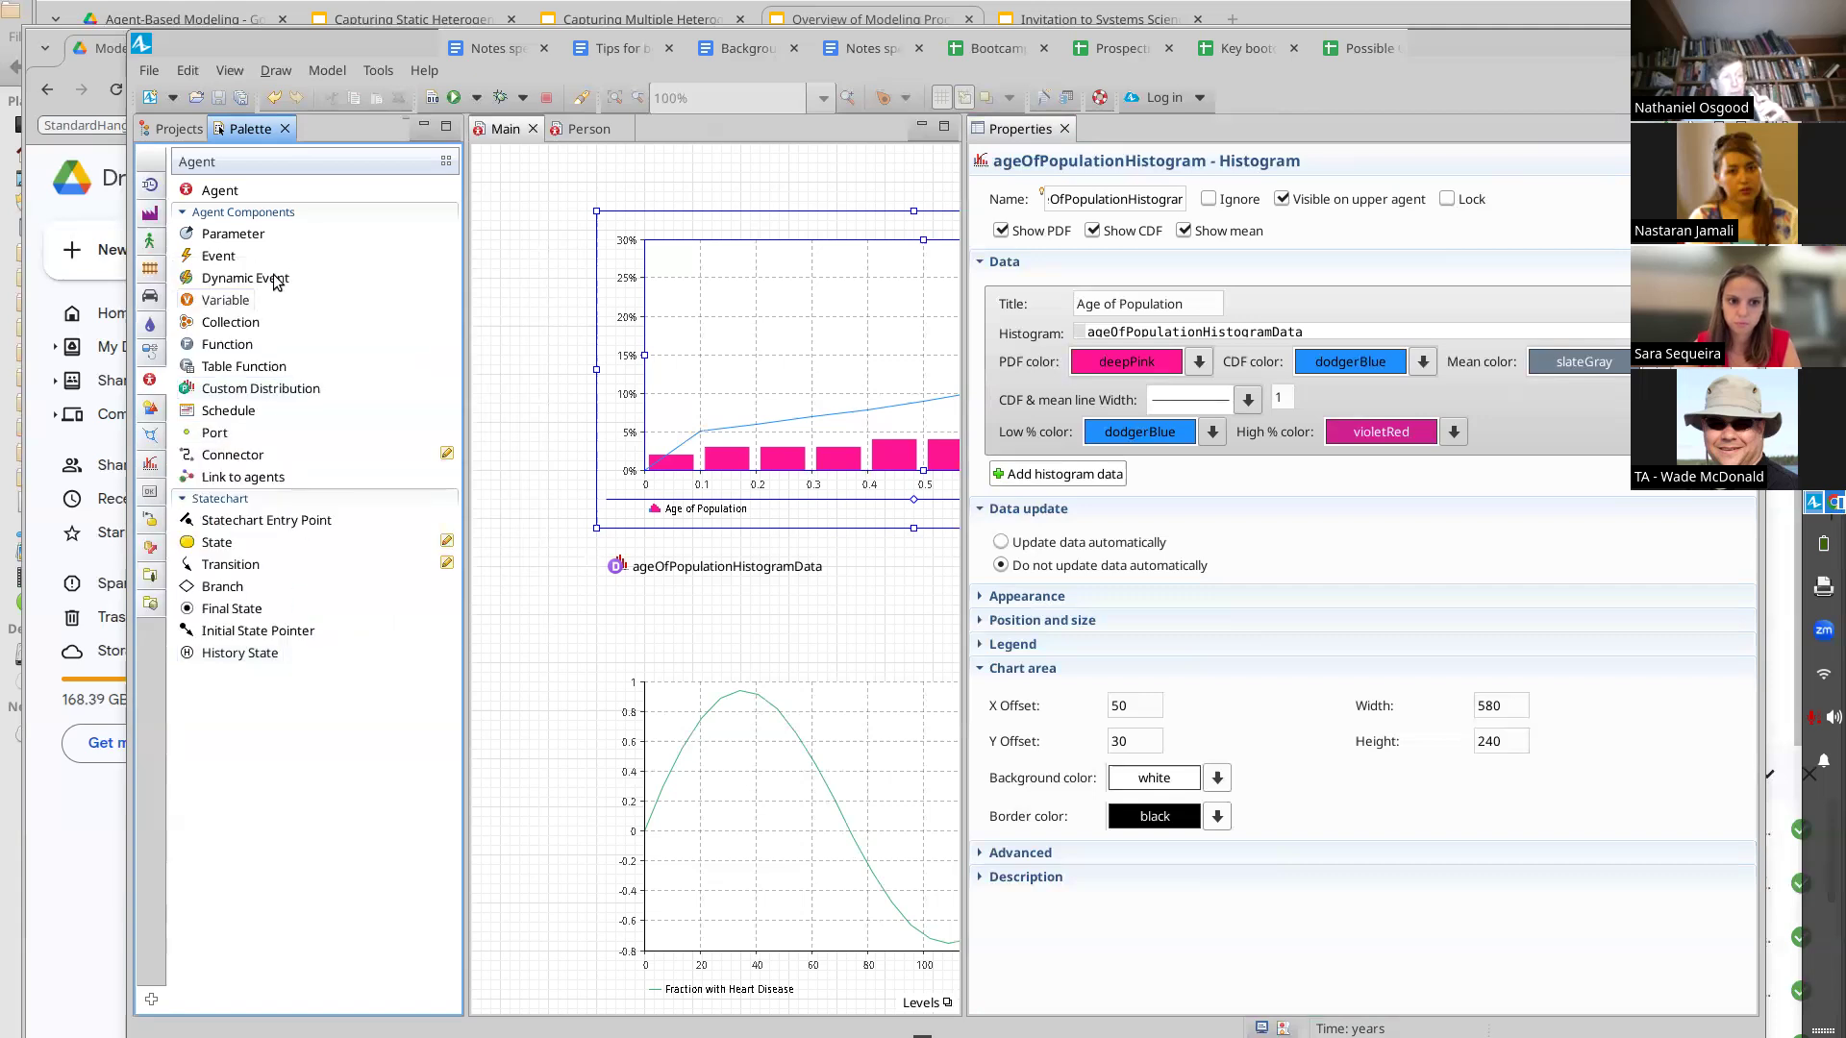
{"action": "mouse_move", "coordinate": [248, 262]}
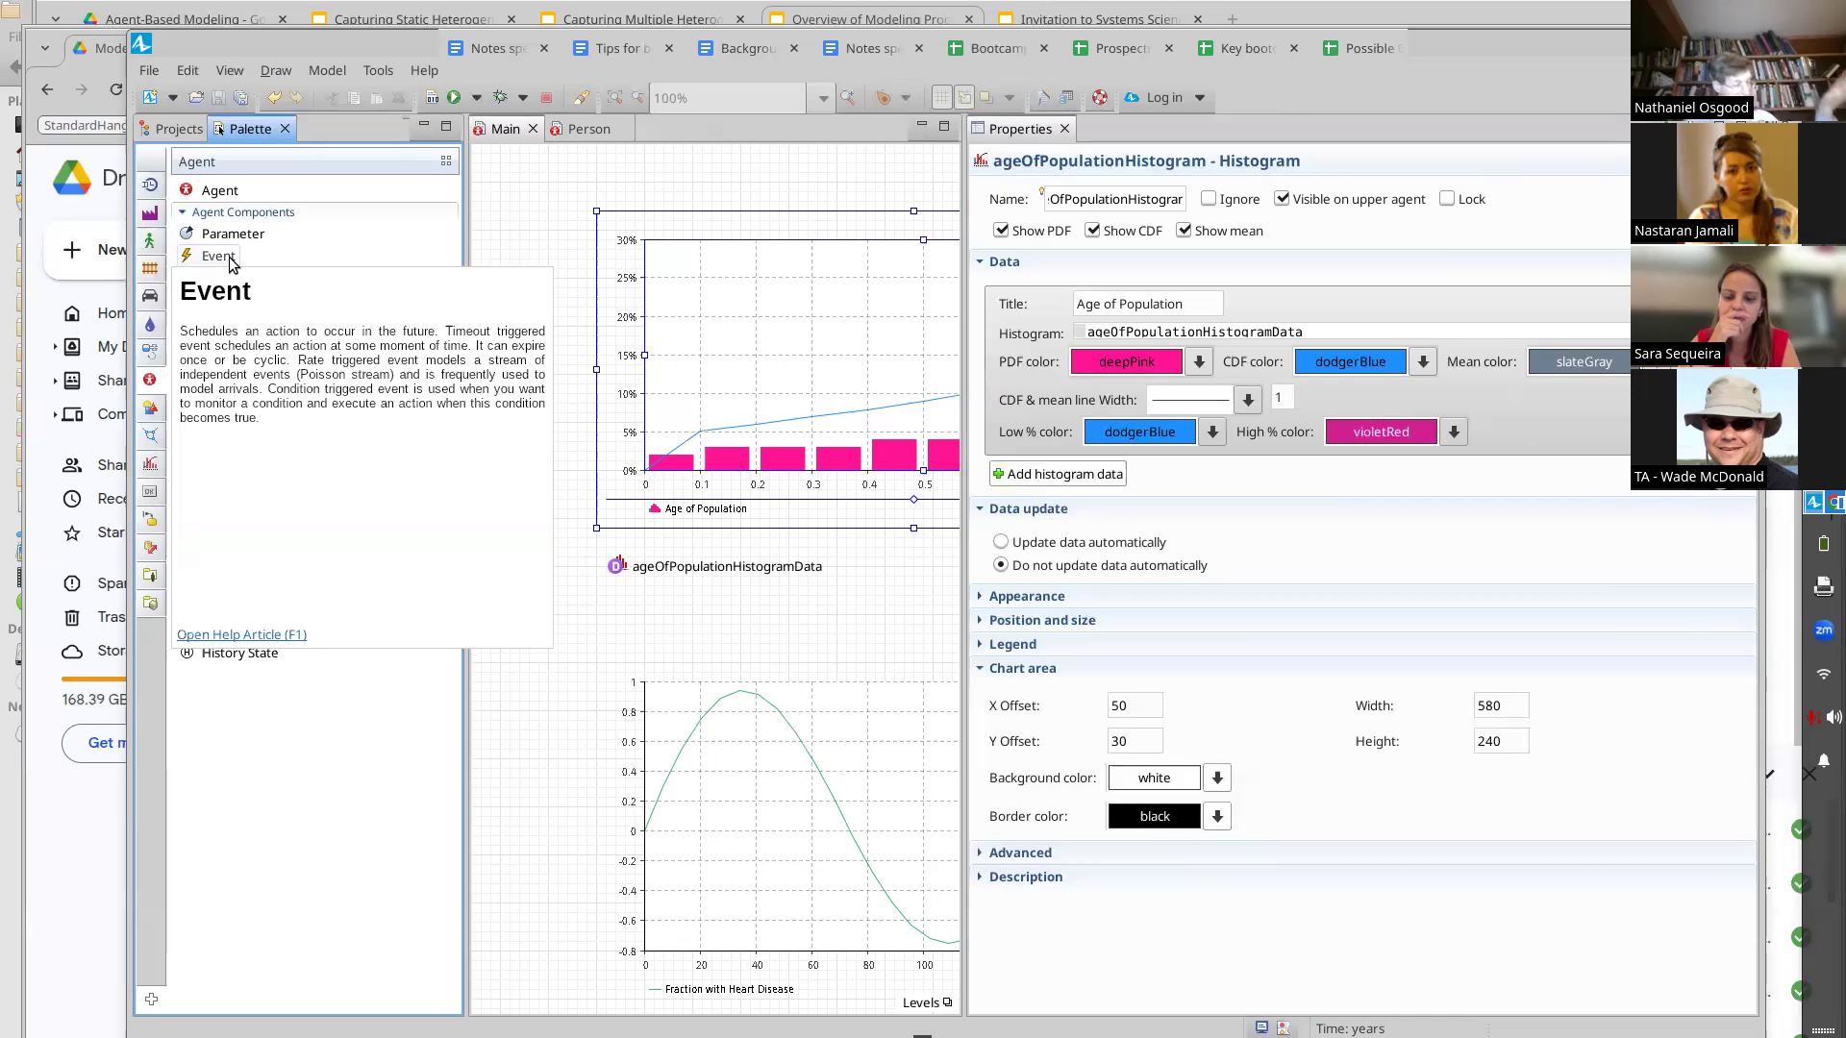
{"action": "left_click_drag", "start_coordinate": [231, 264], "coordinate": [631, 623]}
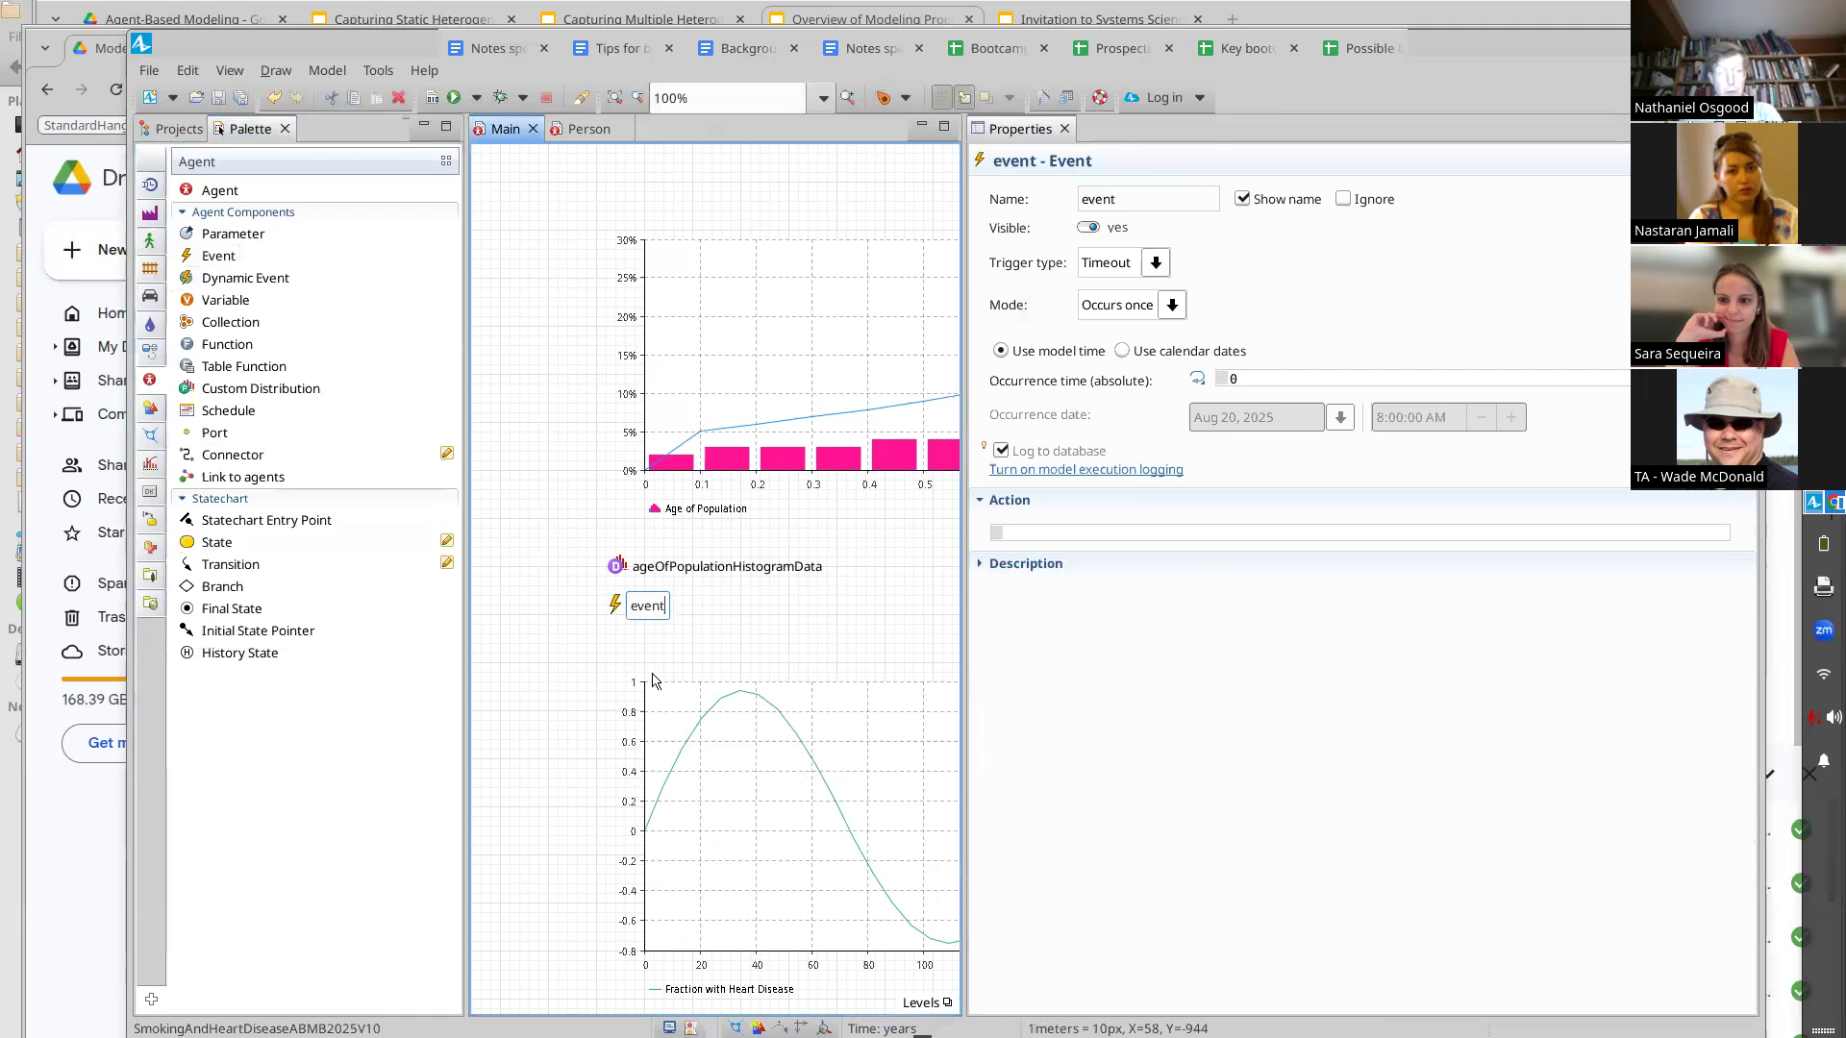
Rename the event to populateHistogramsEvent
{"action": "key", "text": "ctrl+a"}
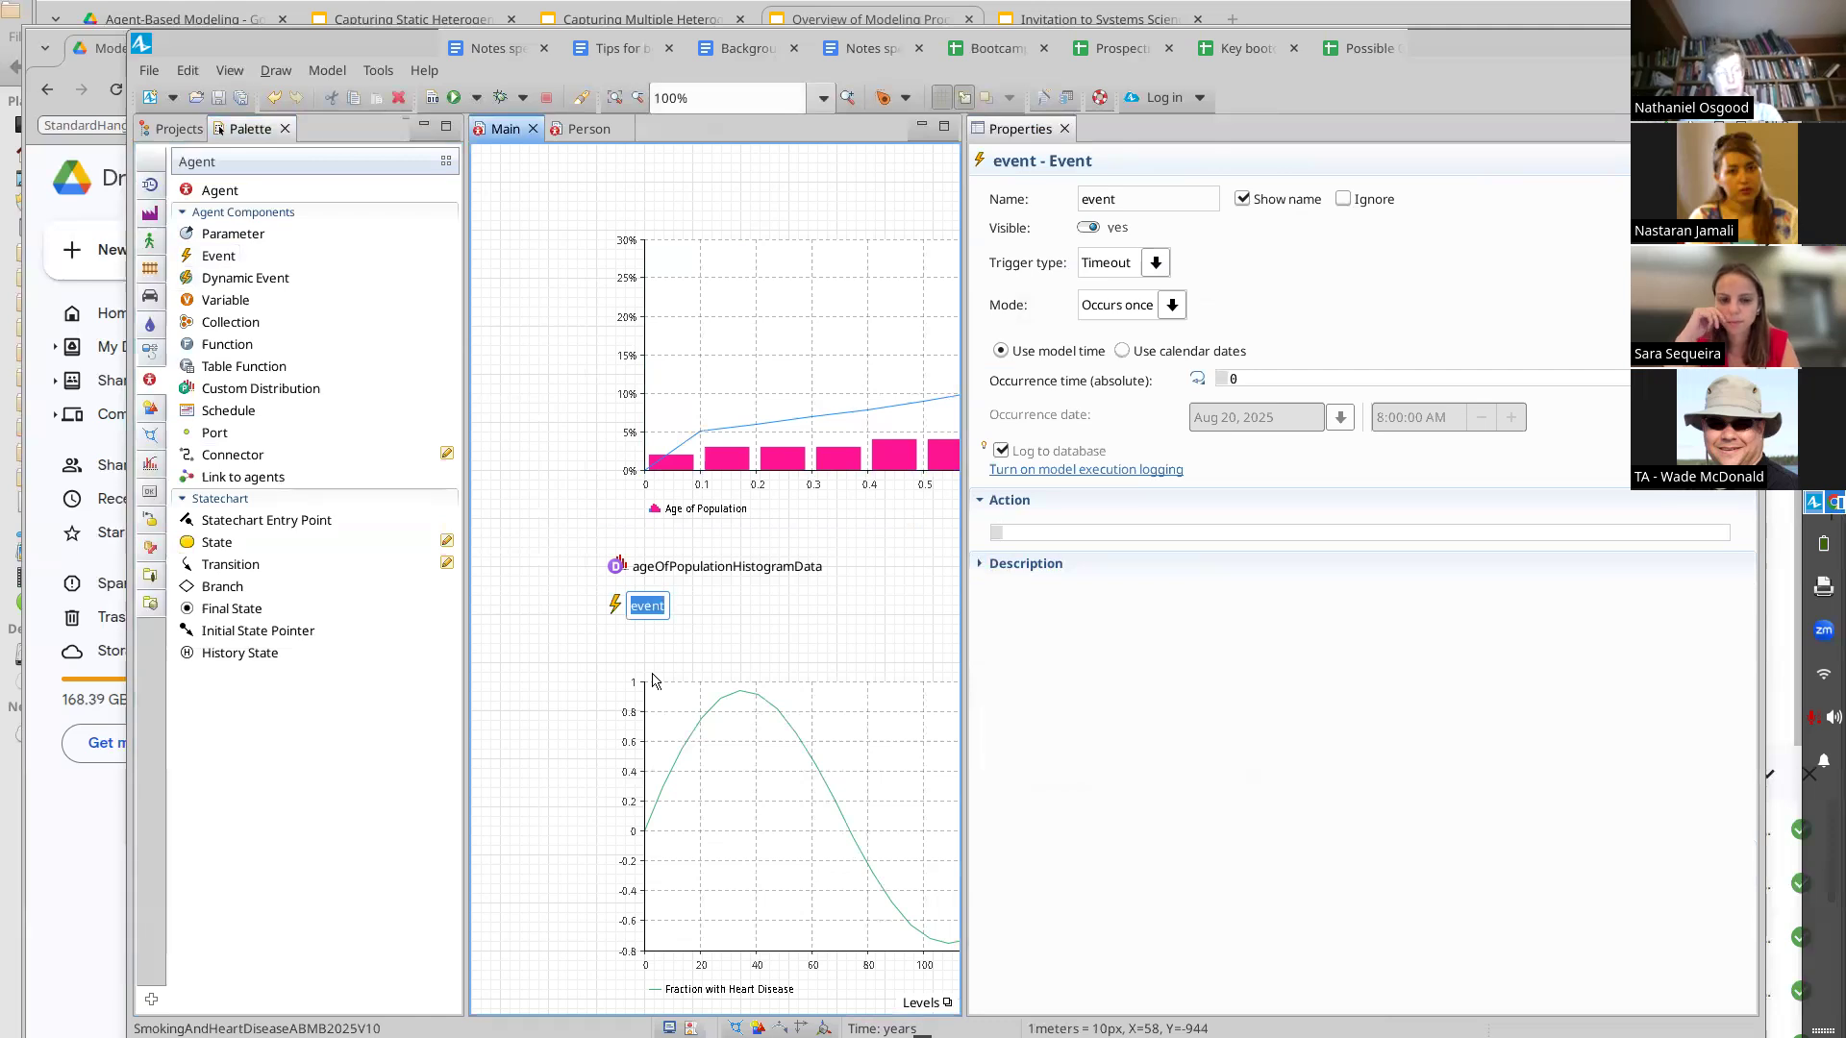
{"action": "type", "text": "population"}
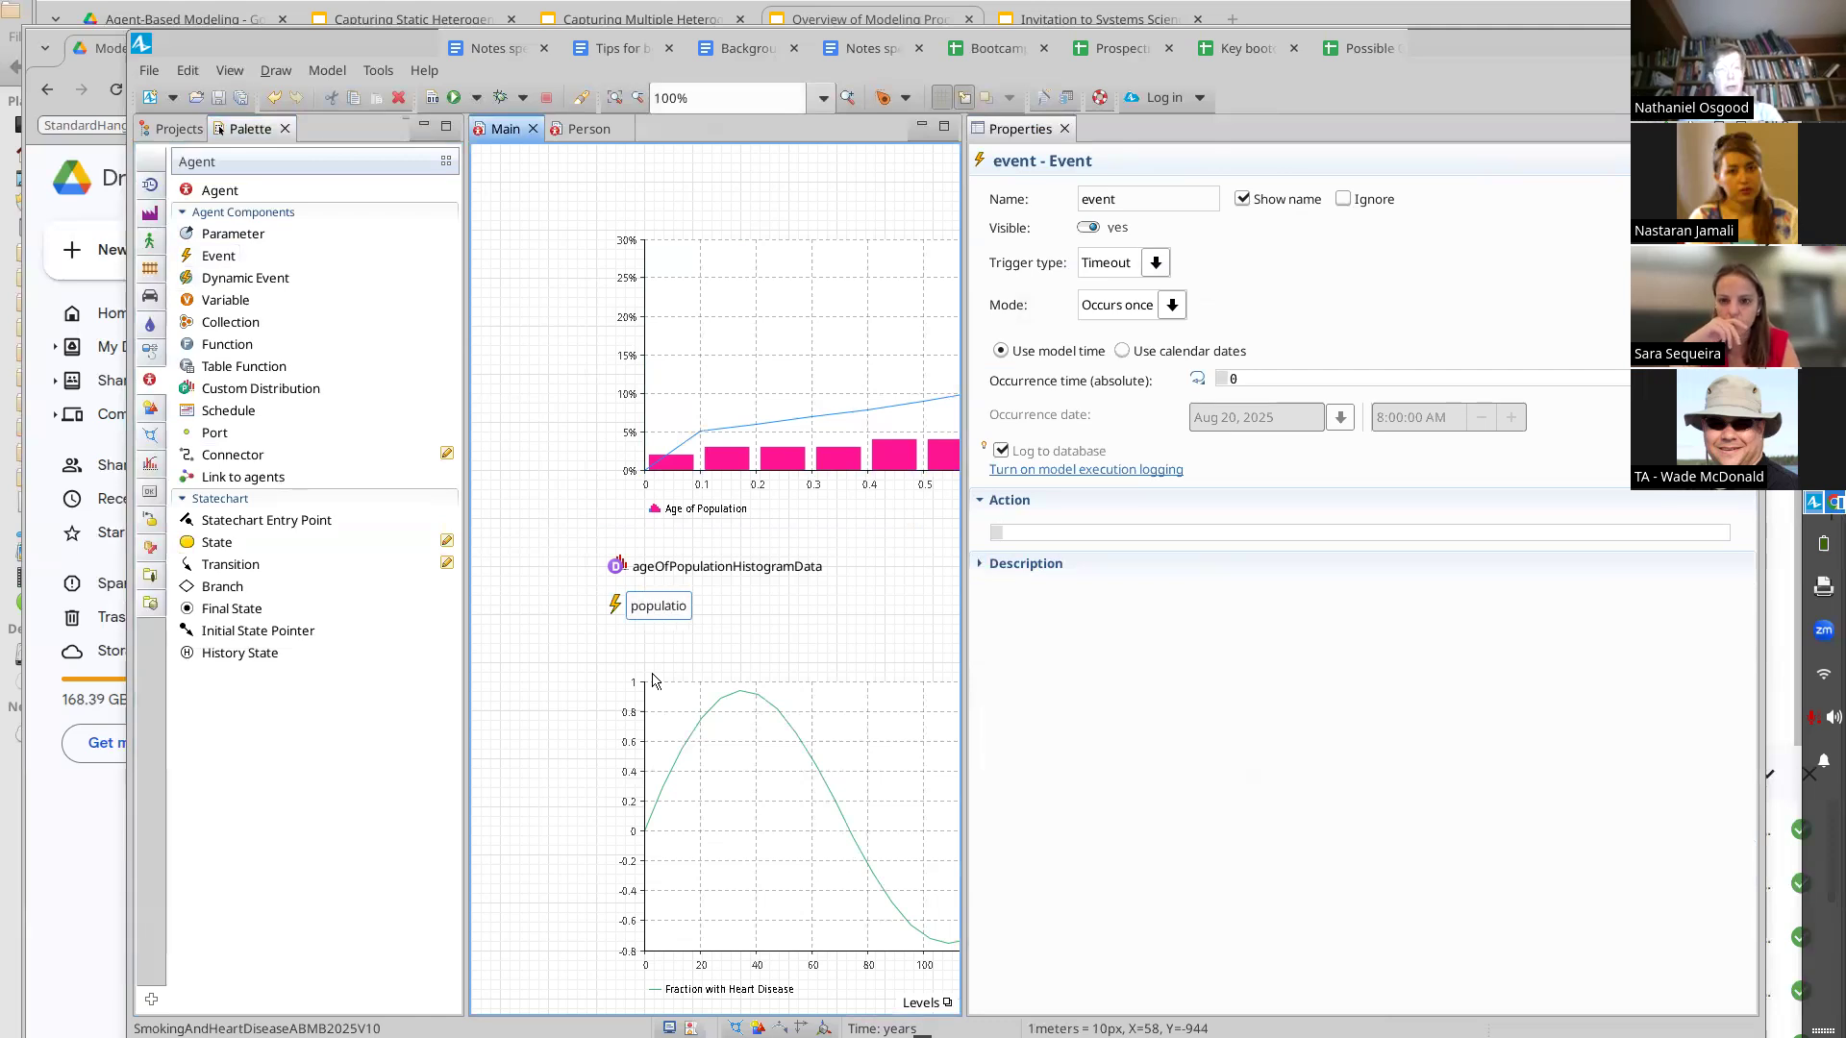
{"action": "key", "text": "BackSpace"}
{"action": "key", "text": "BackSpace"}
{"action": "key", "text": "BackSpace"}
{"action": "type", "text": "e"}
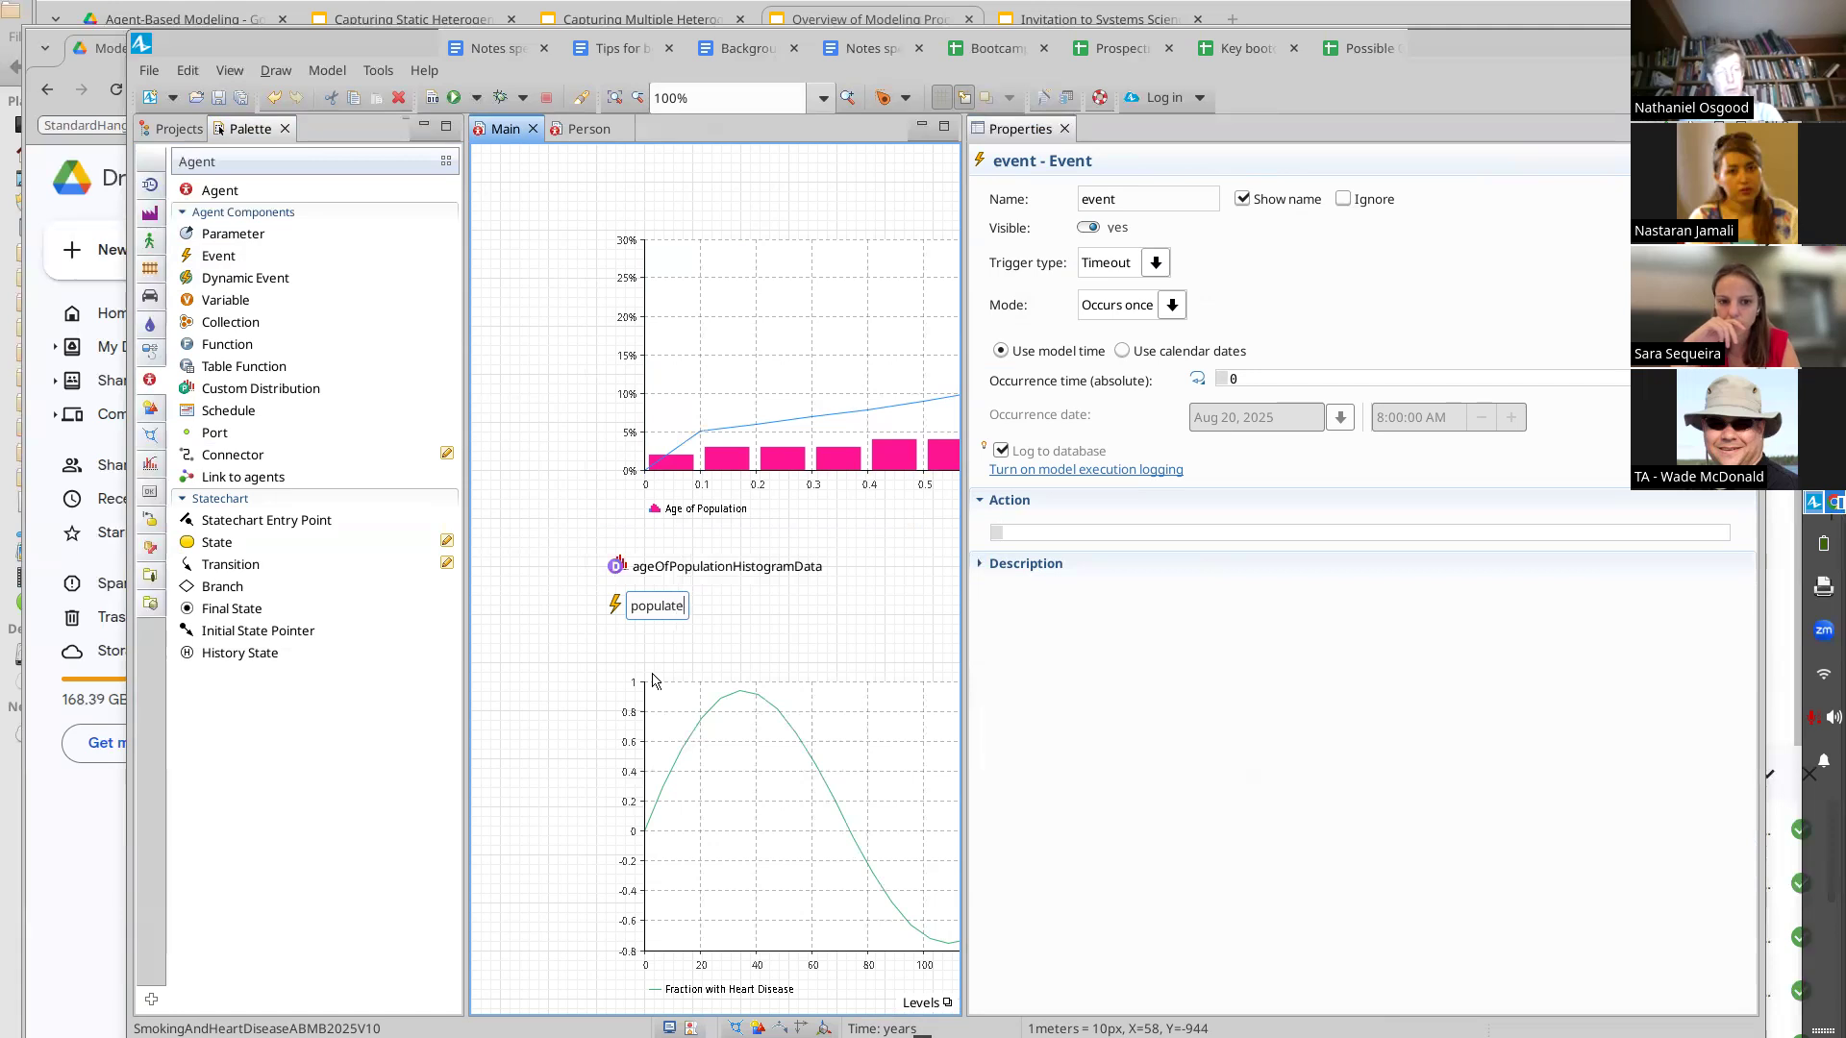
{"action": "type", "text": "HistogramsEvent"}
{"action": "key", "text": "Return"}
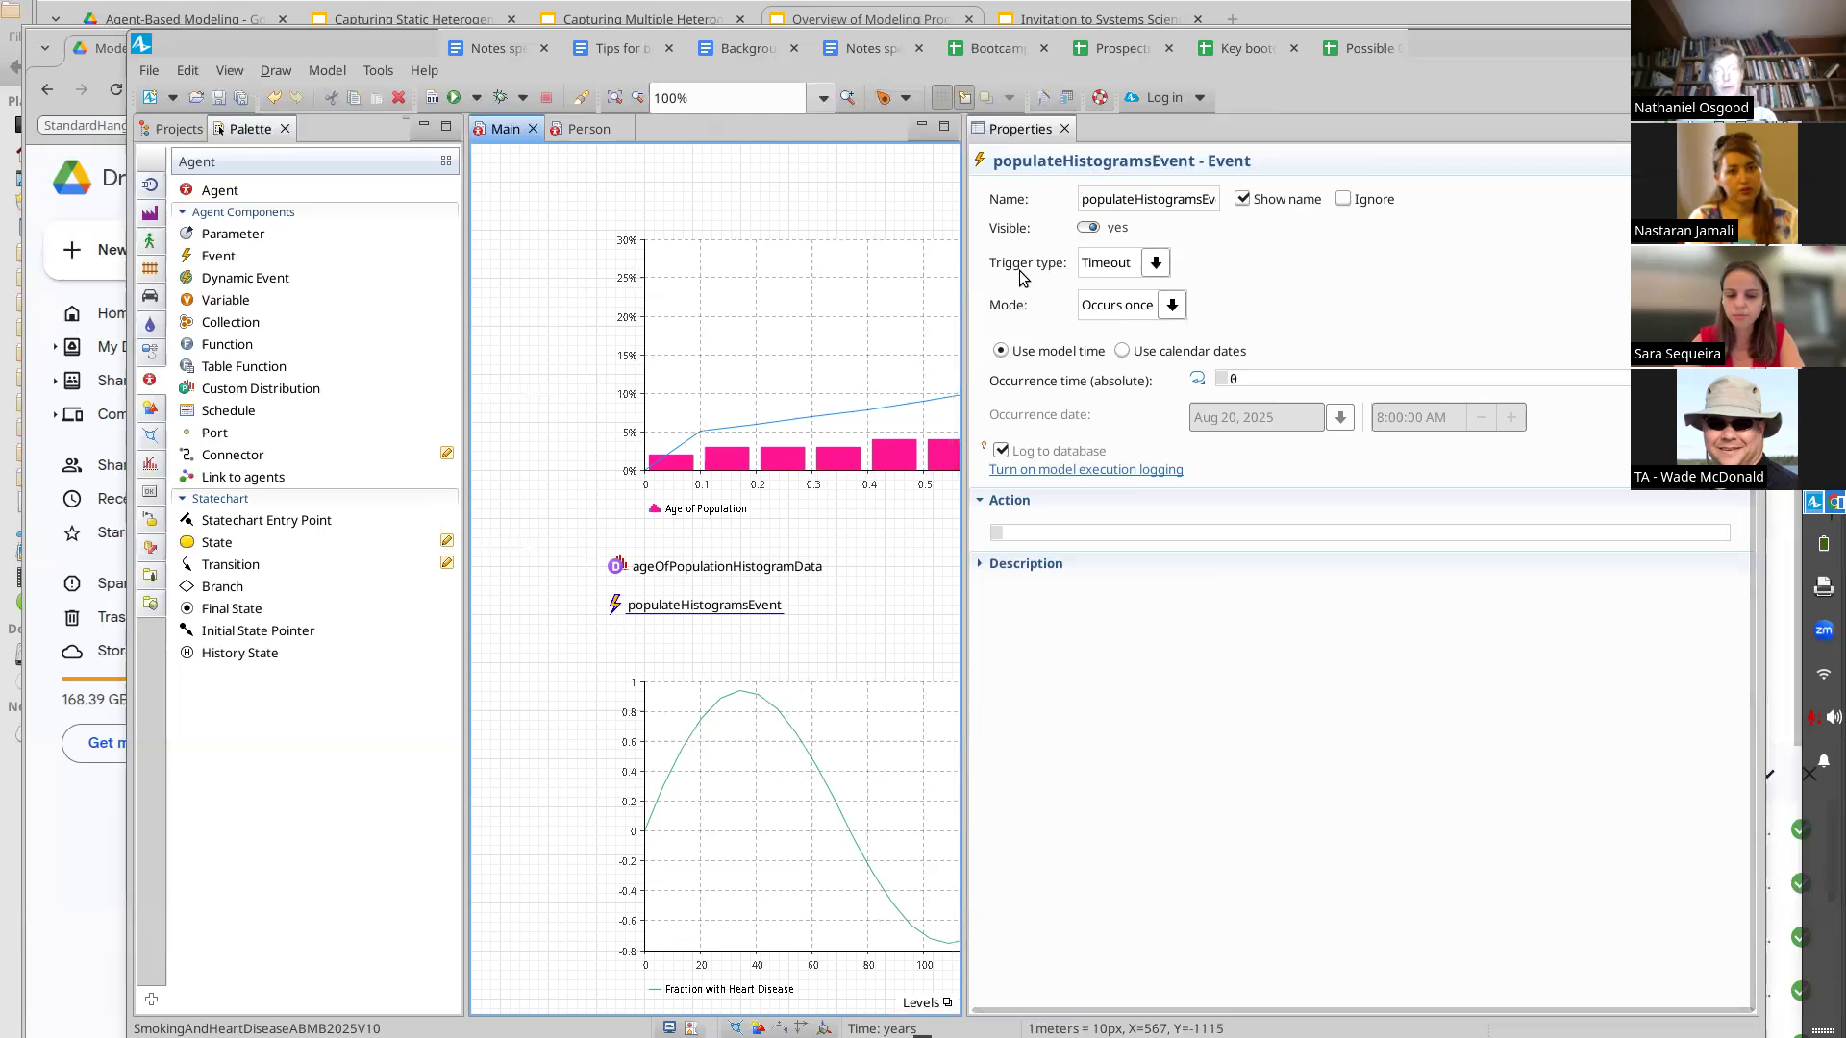
Set the event's trigger type to Timeout and its mode to Cyclic, checking its first occurrence and recurrence times
{"action": "left_click", "coordinate": [1157, 263]}
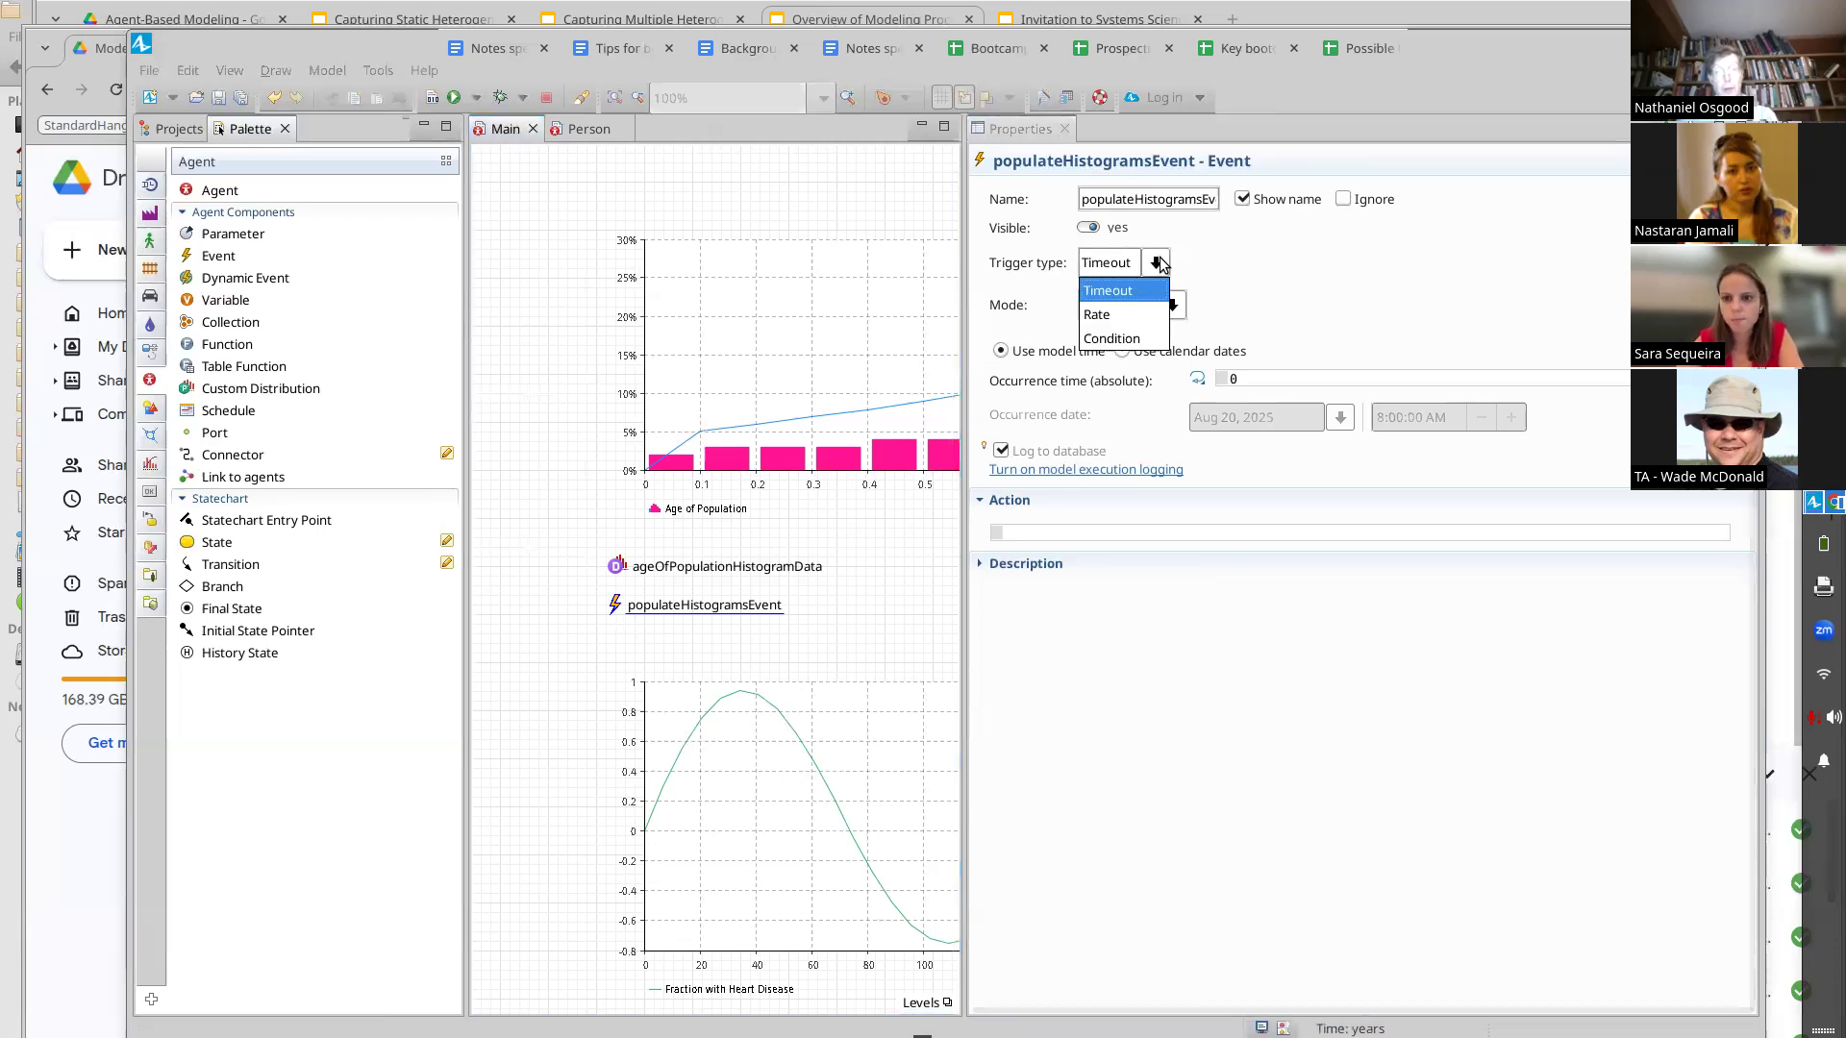
{"action": "left_click", "coordinate": [1136, 304]}
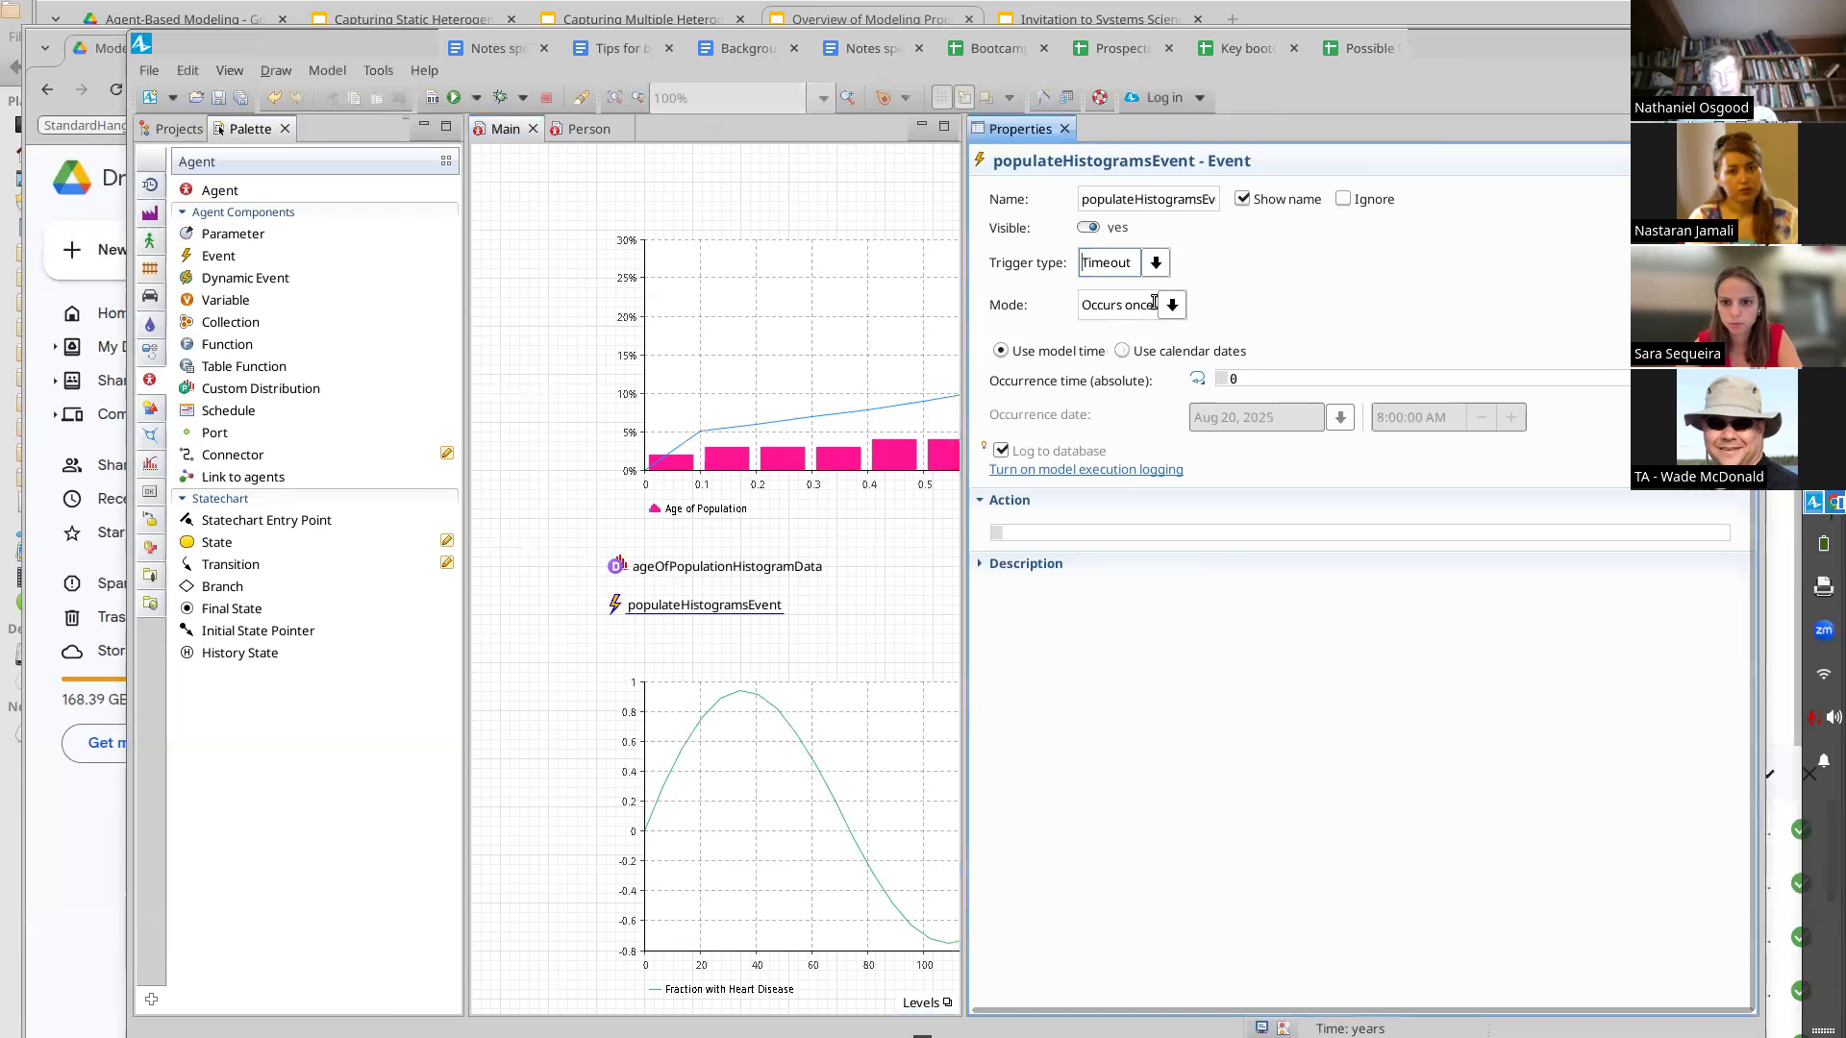
{"action": "left_click", "coordinate": [1154, 303]}
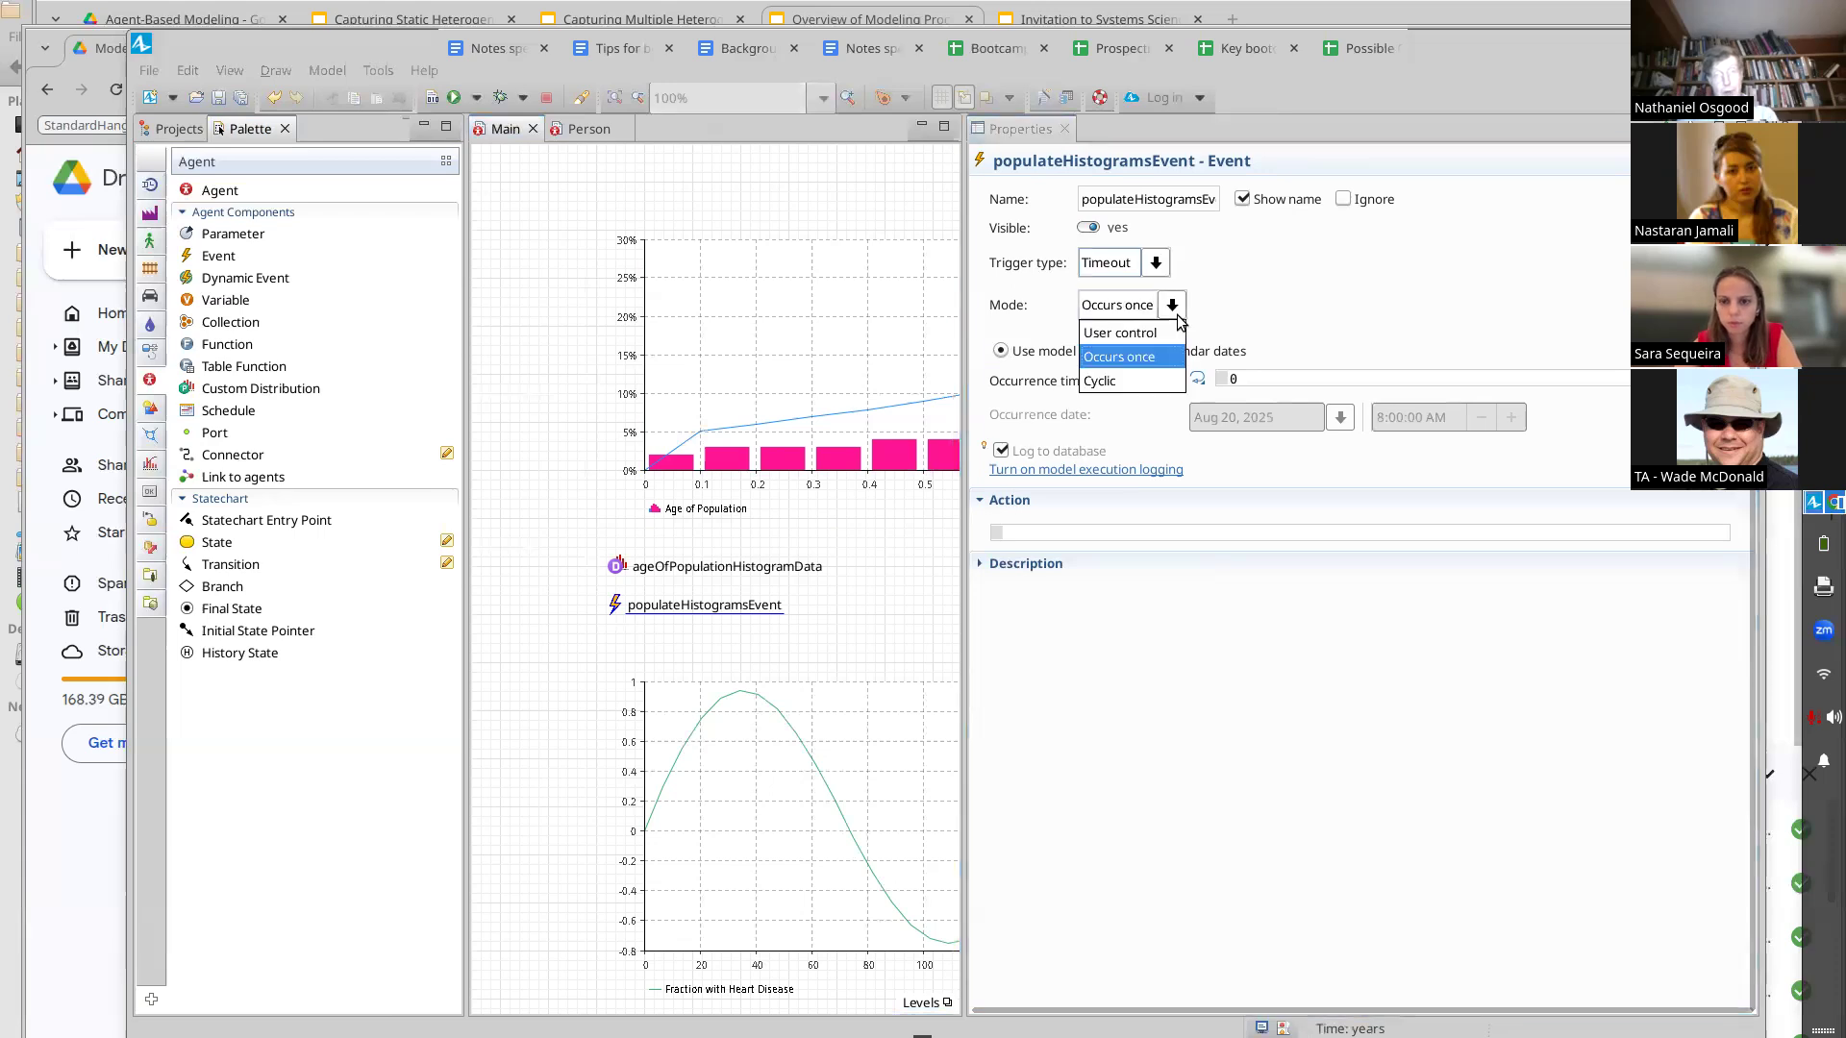
{"action": "left_click", "coordinate": [1161, 370]}
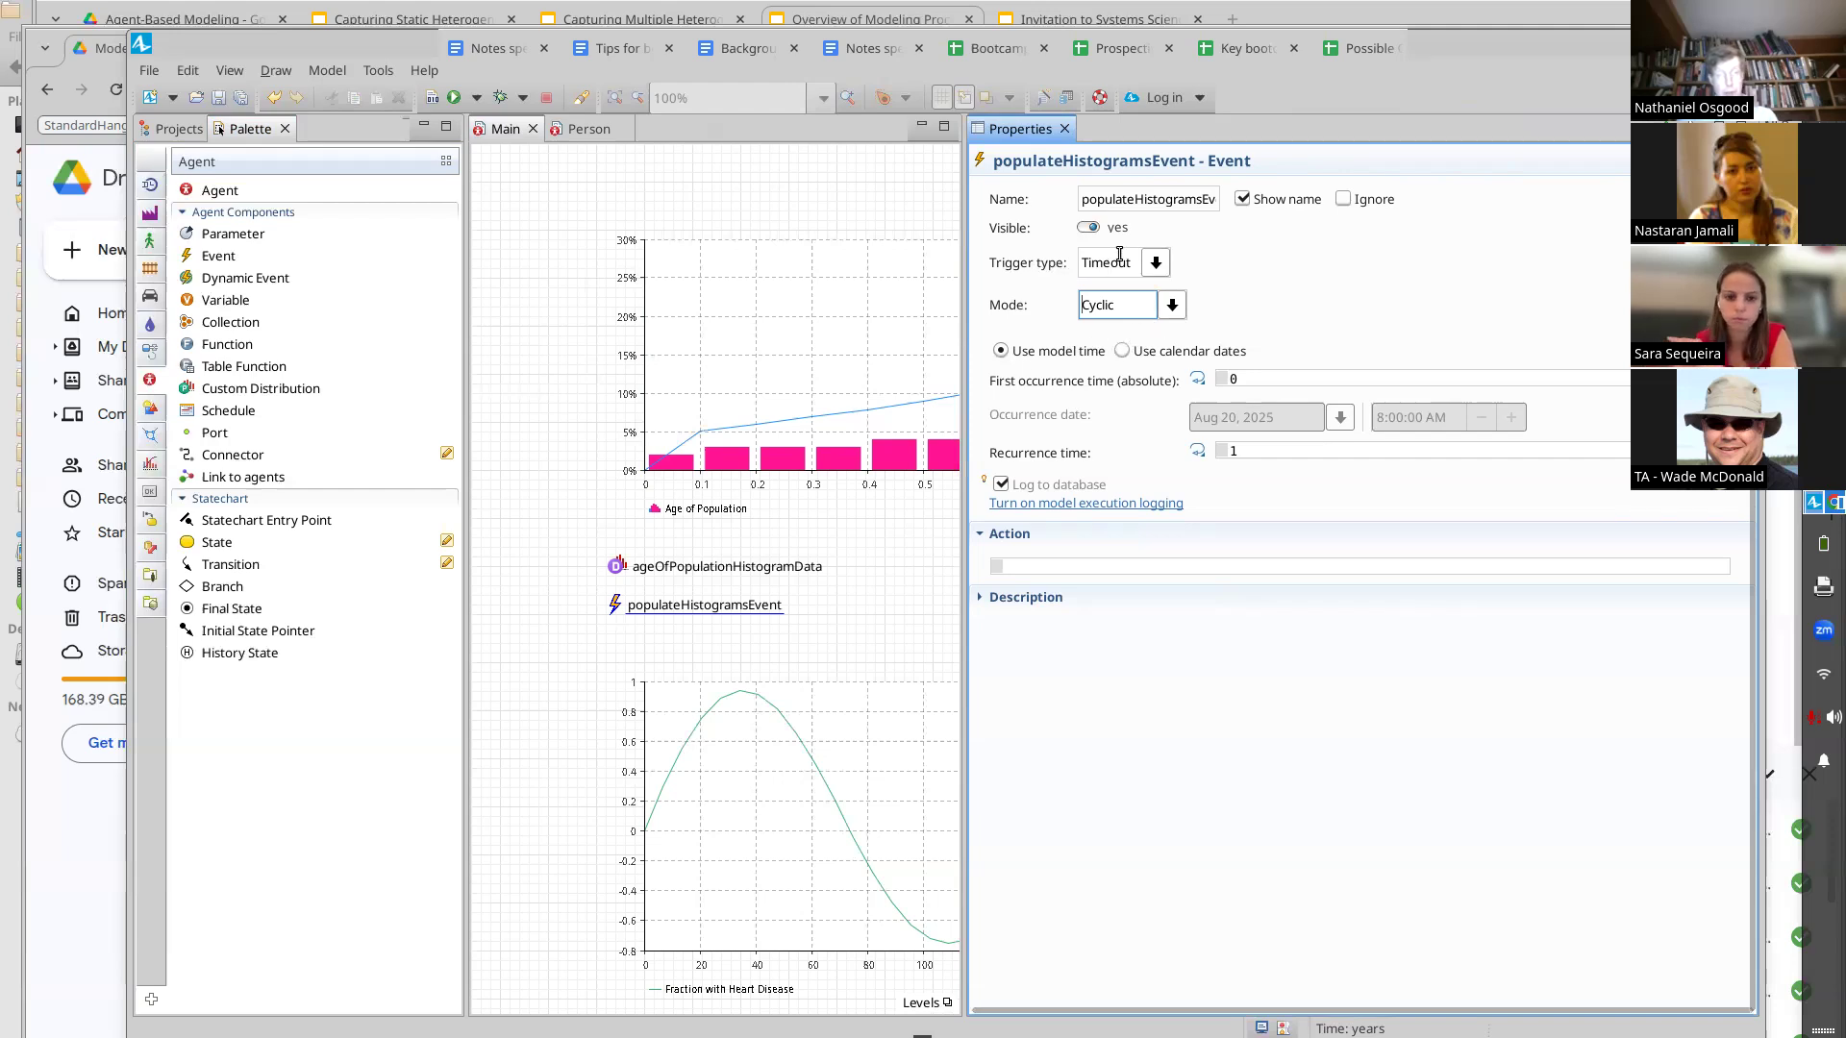
{"action": "left_click", "coordinate": [1250, 378]}
{"action": "left_click", "coordinate": [1292, 450]}
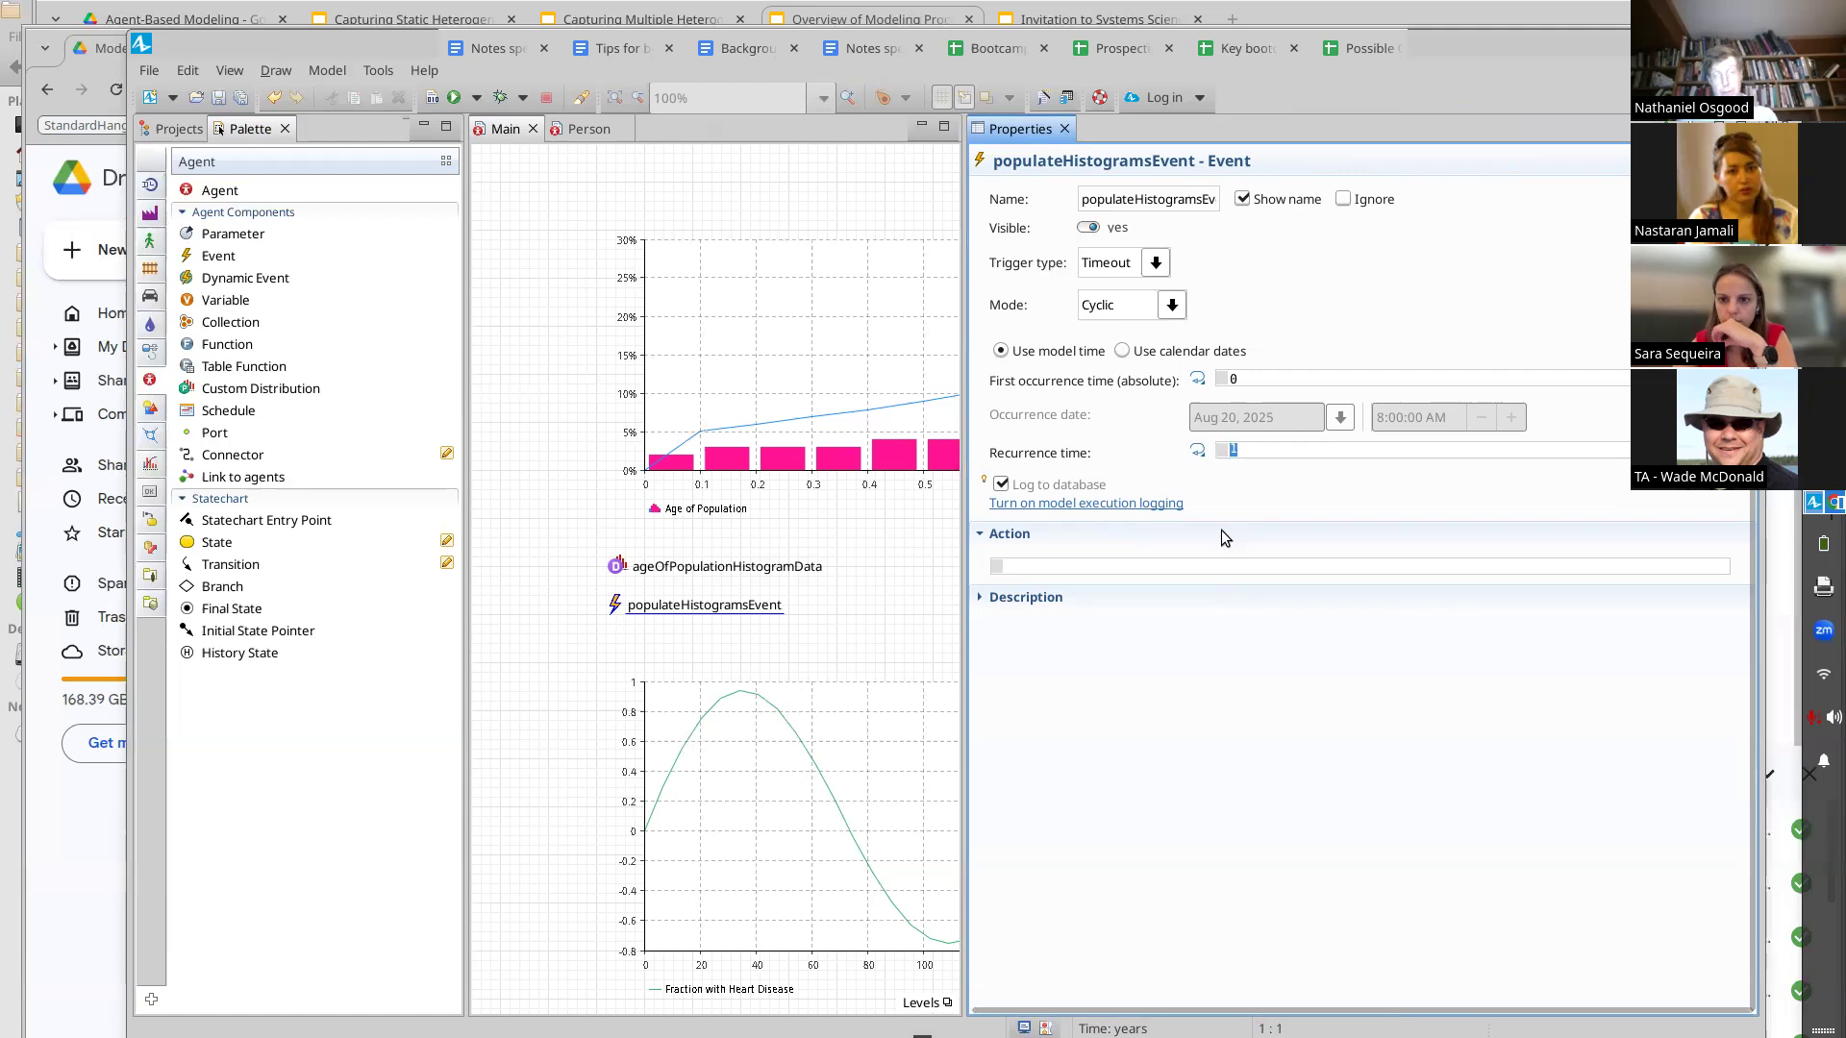
{"action": "left_click", "coordinate": [1181, 558]}
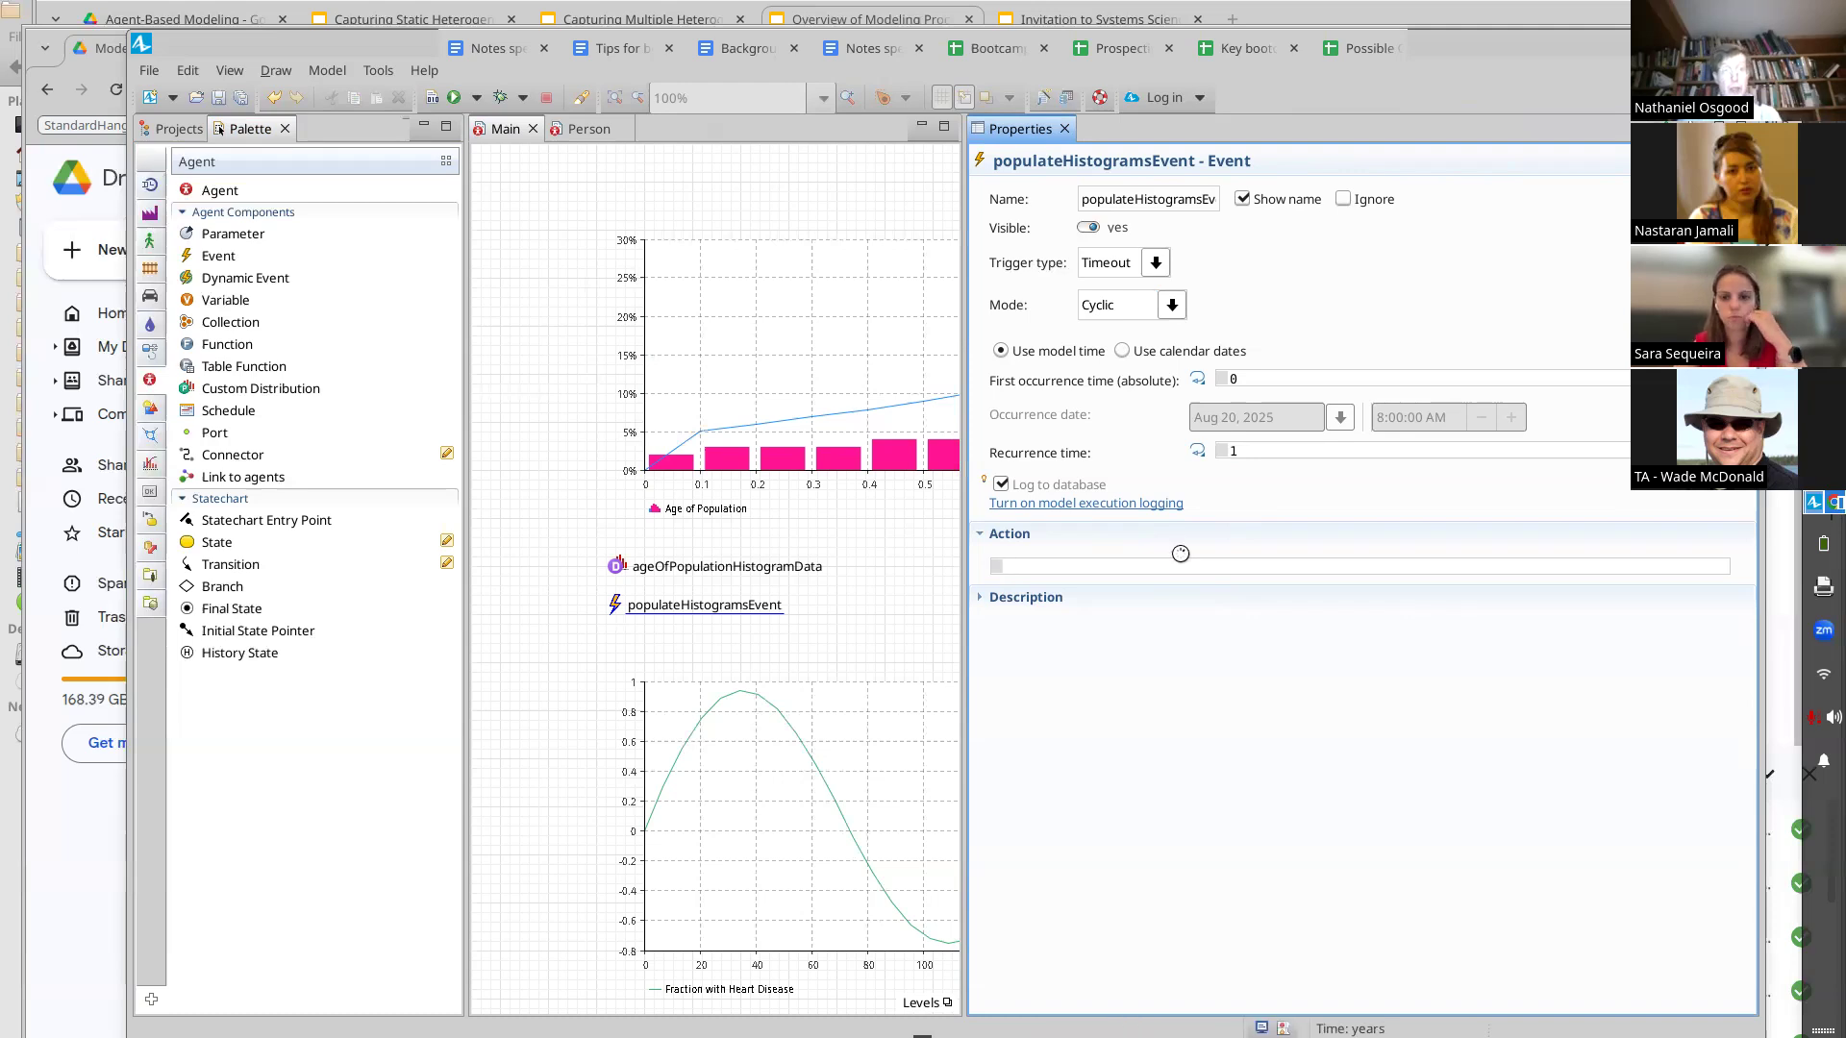
Inspect the Person agent's birthEvent action code, then return to the populateHistogramsEvent on Main
{"action": "left_click", "coordinate": [573, 131]}
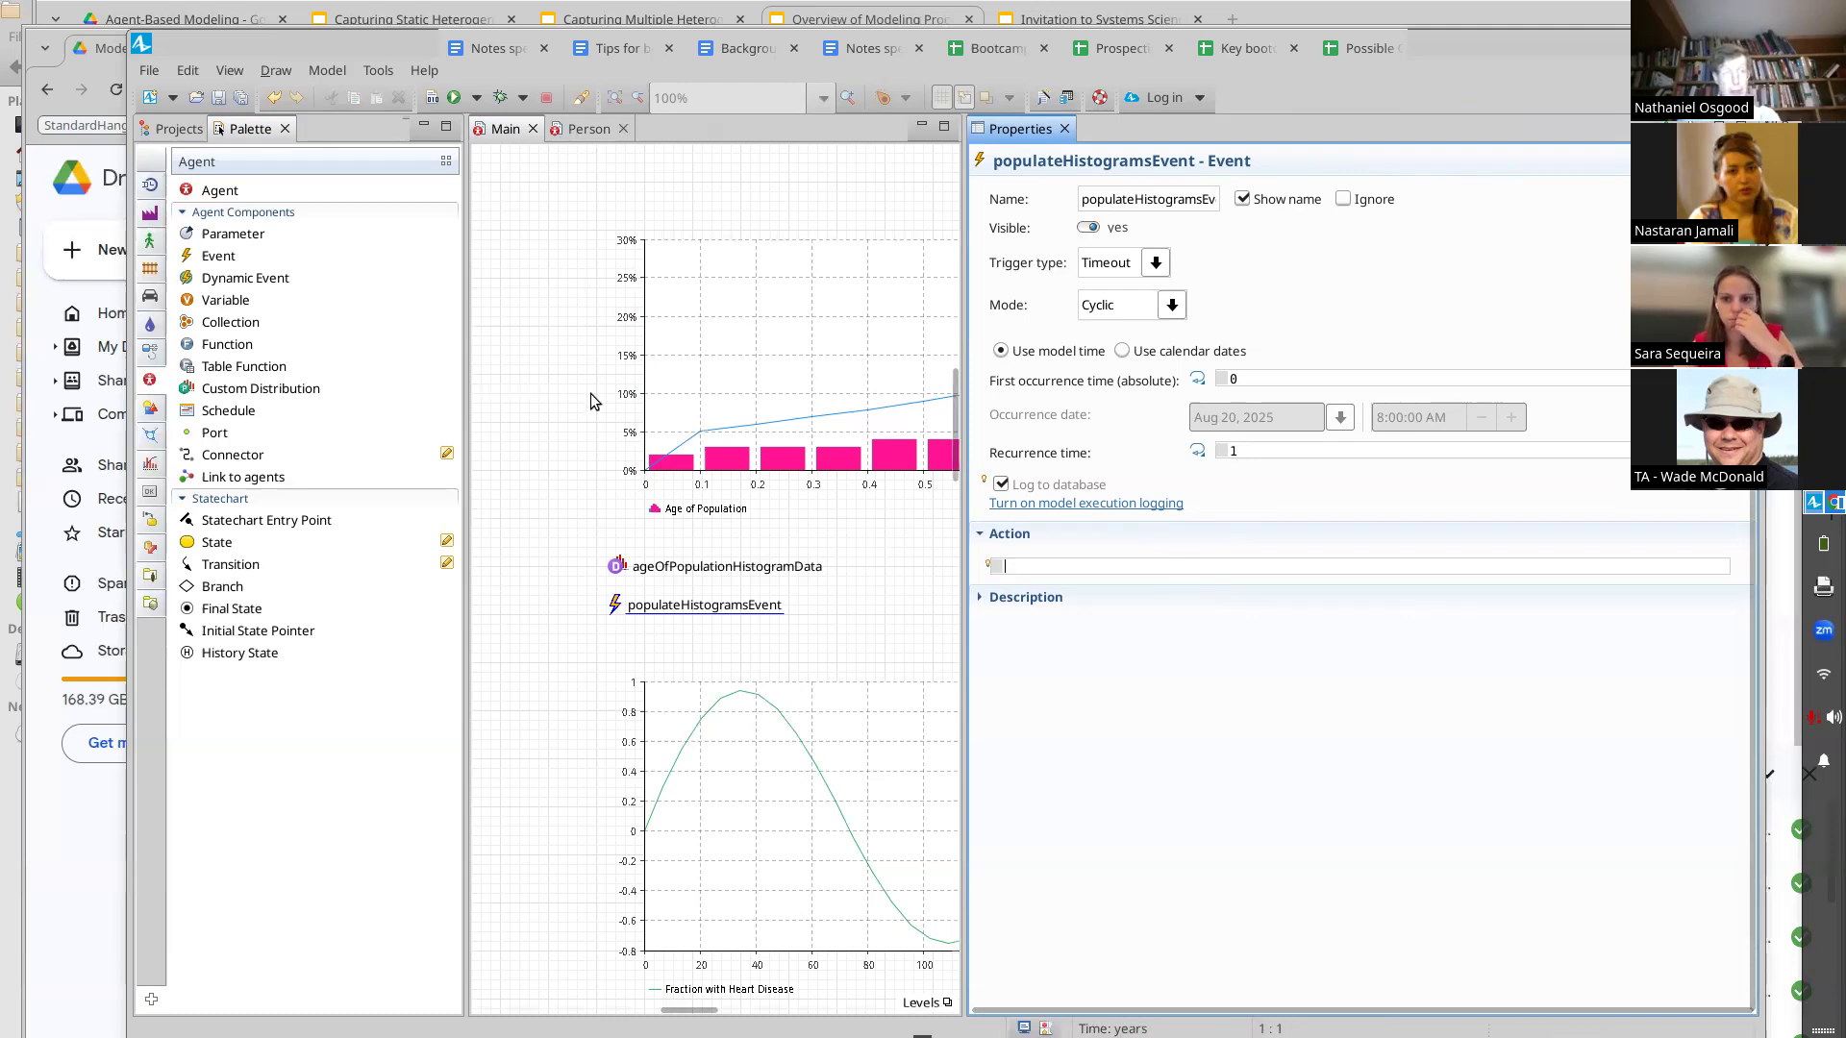
{"action": "left_click", "coordinate": [764, 202]}
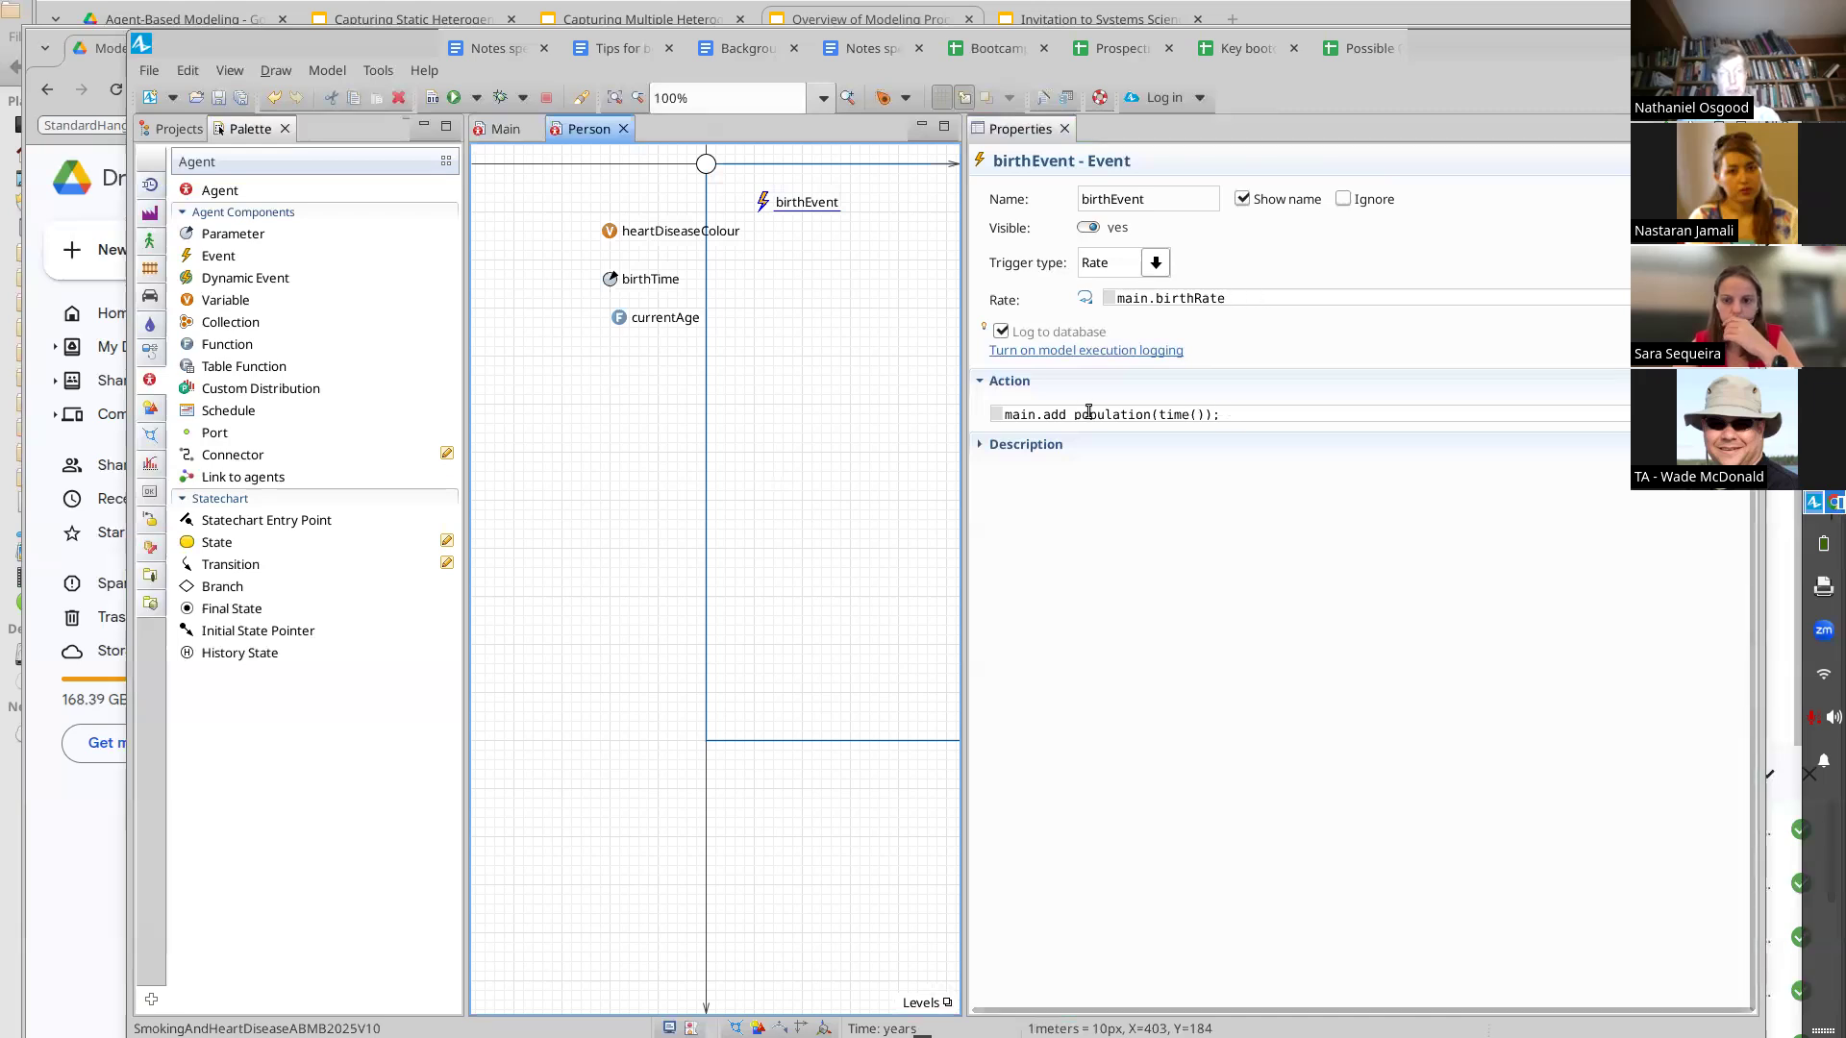
{"action": "left_click", "coordinate": [506, 131]}
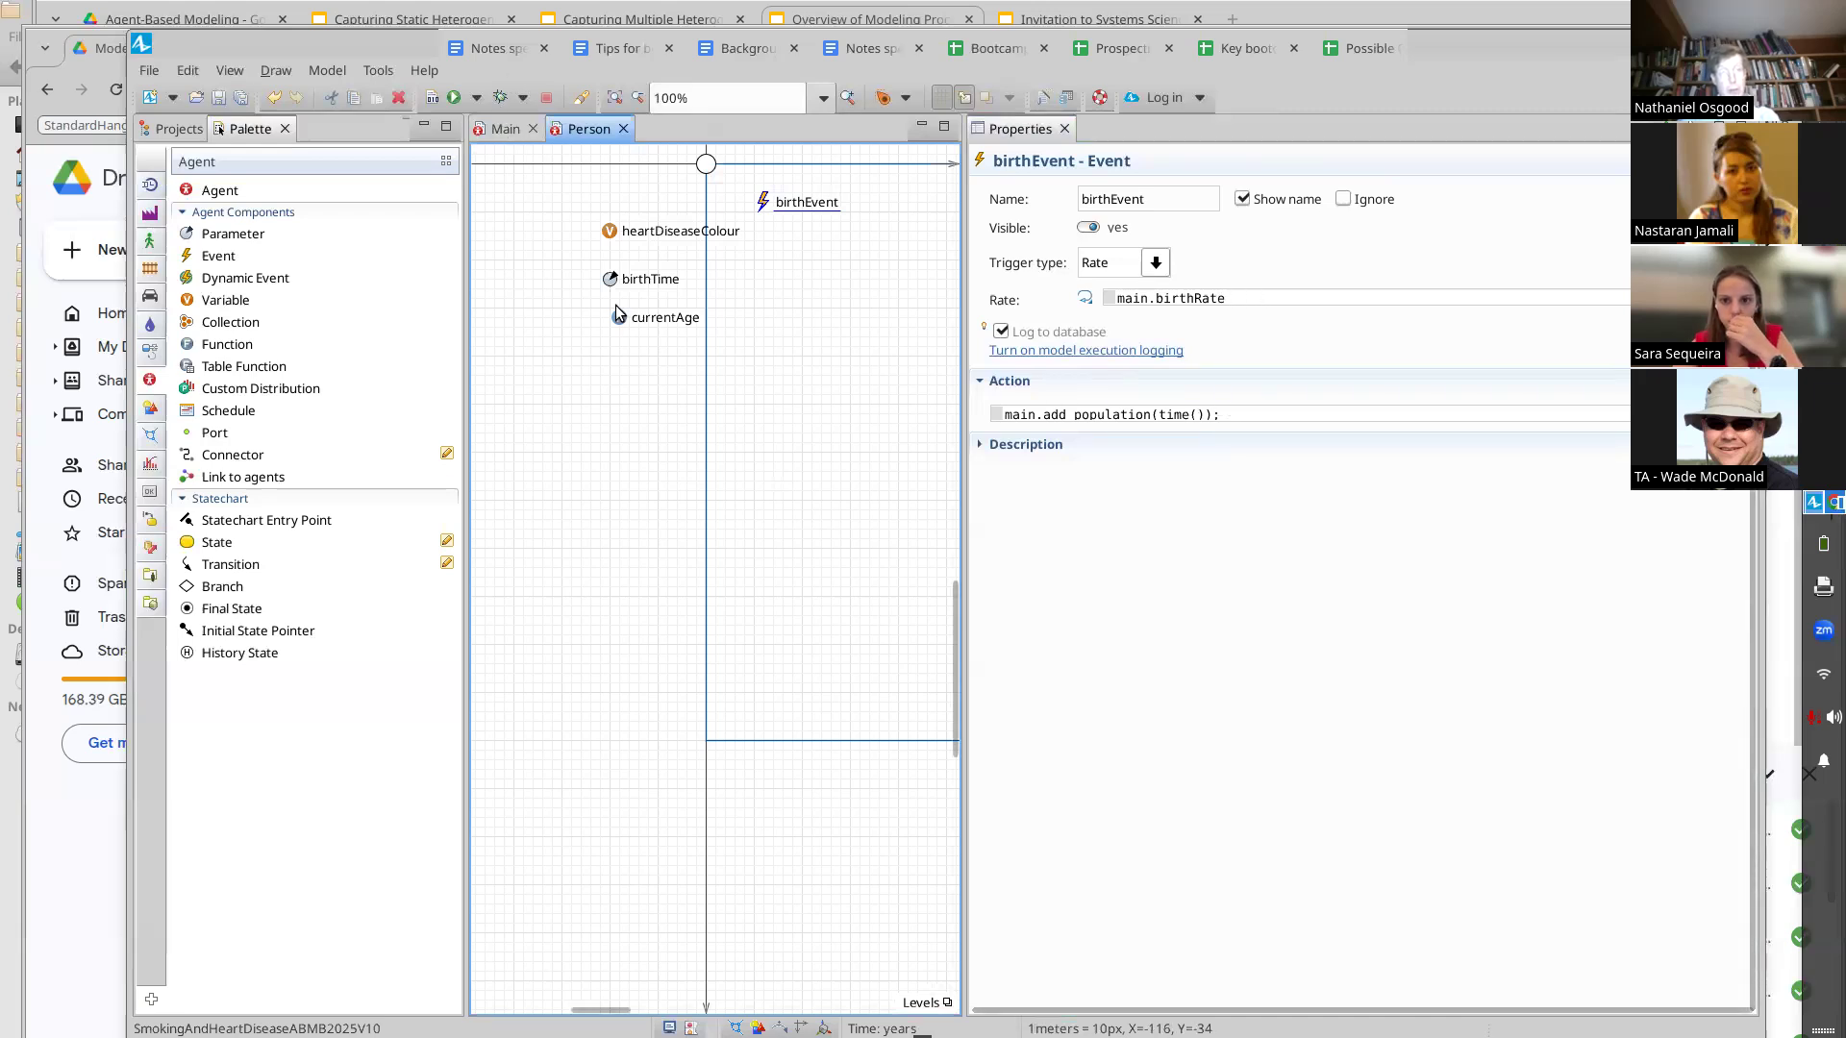
{"action": "left_click", "coordinate": [611, 603]}
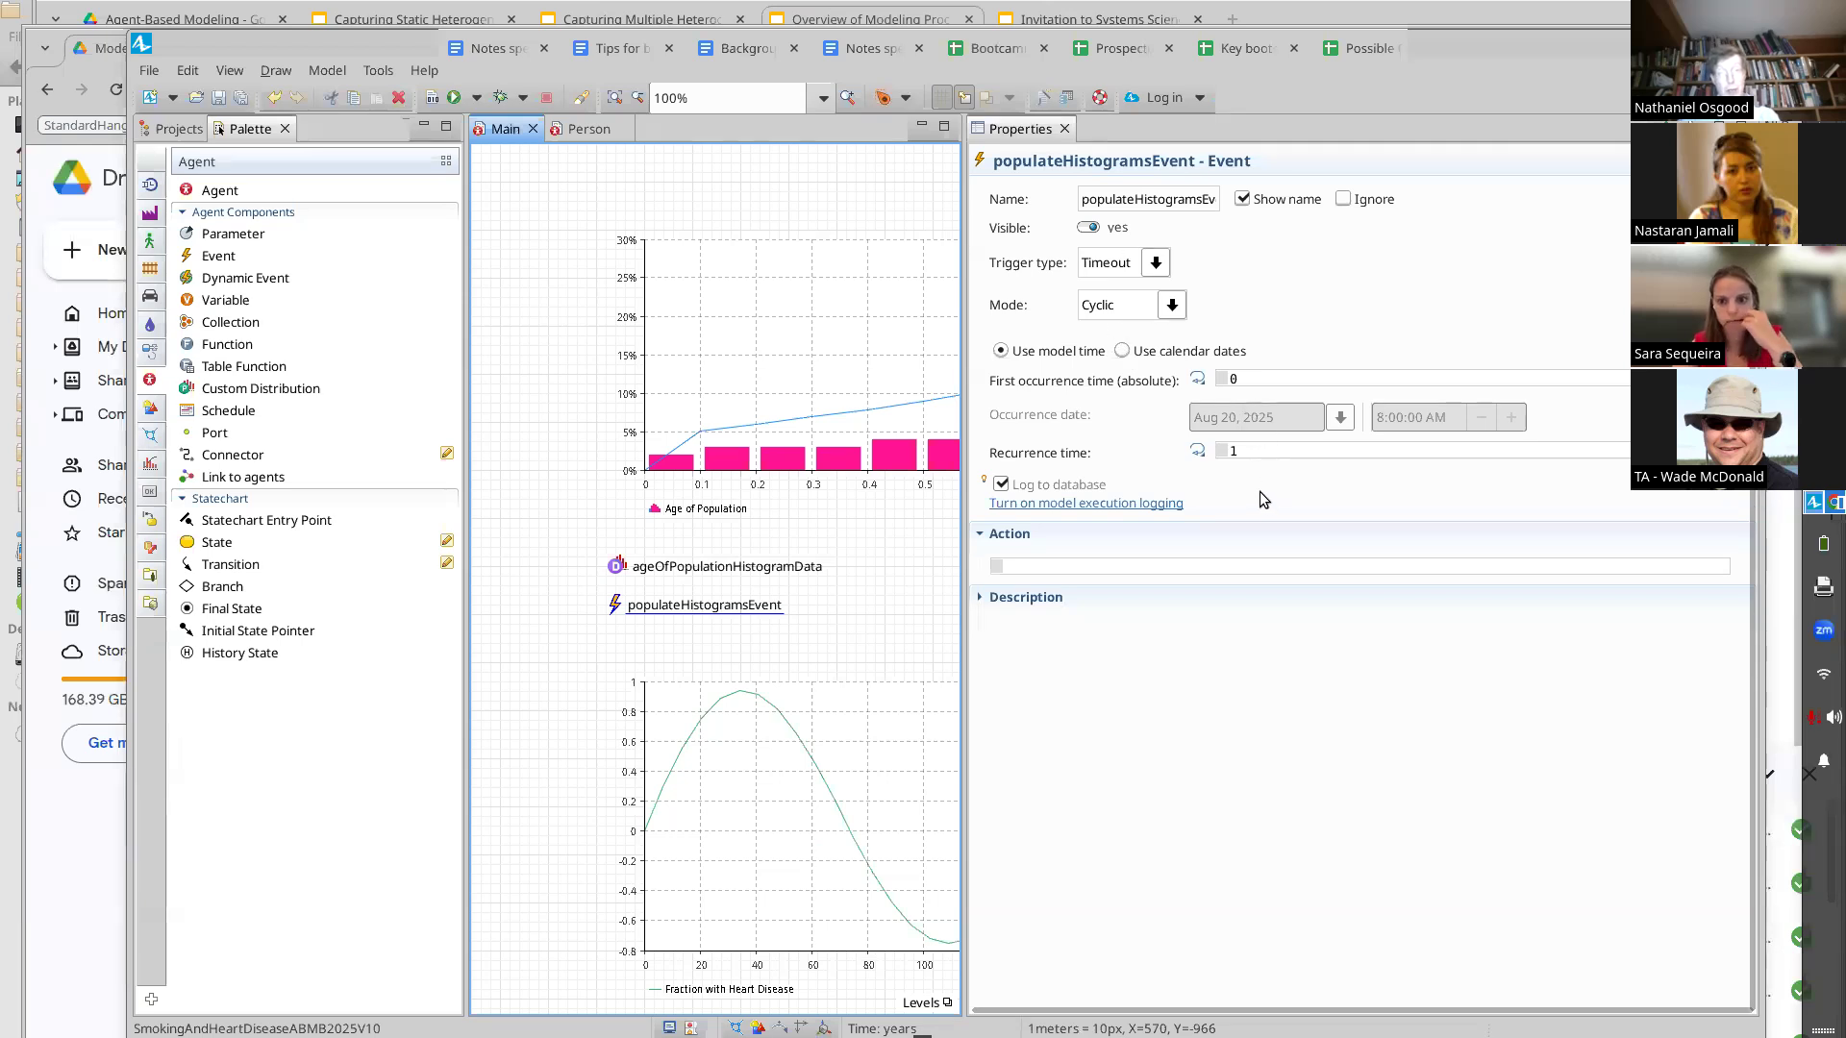
Write ageOfPopulationHistogramData.reset(); as the first line of the event's action code
{"action": "left_click", "coordinate": [1068, 565]}
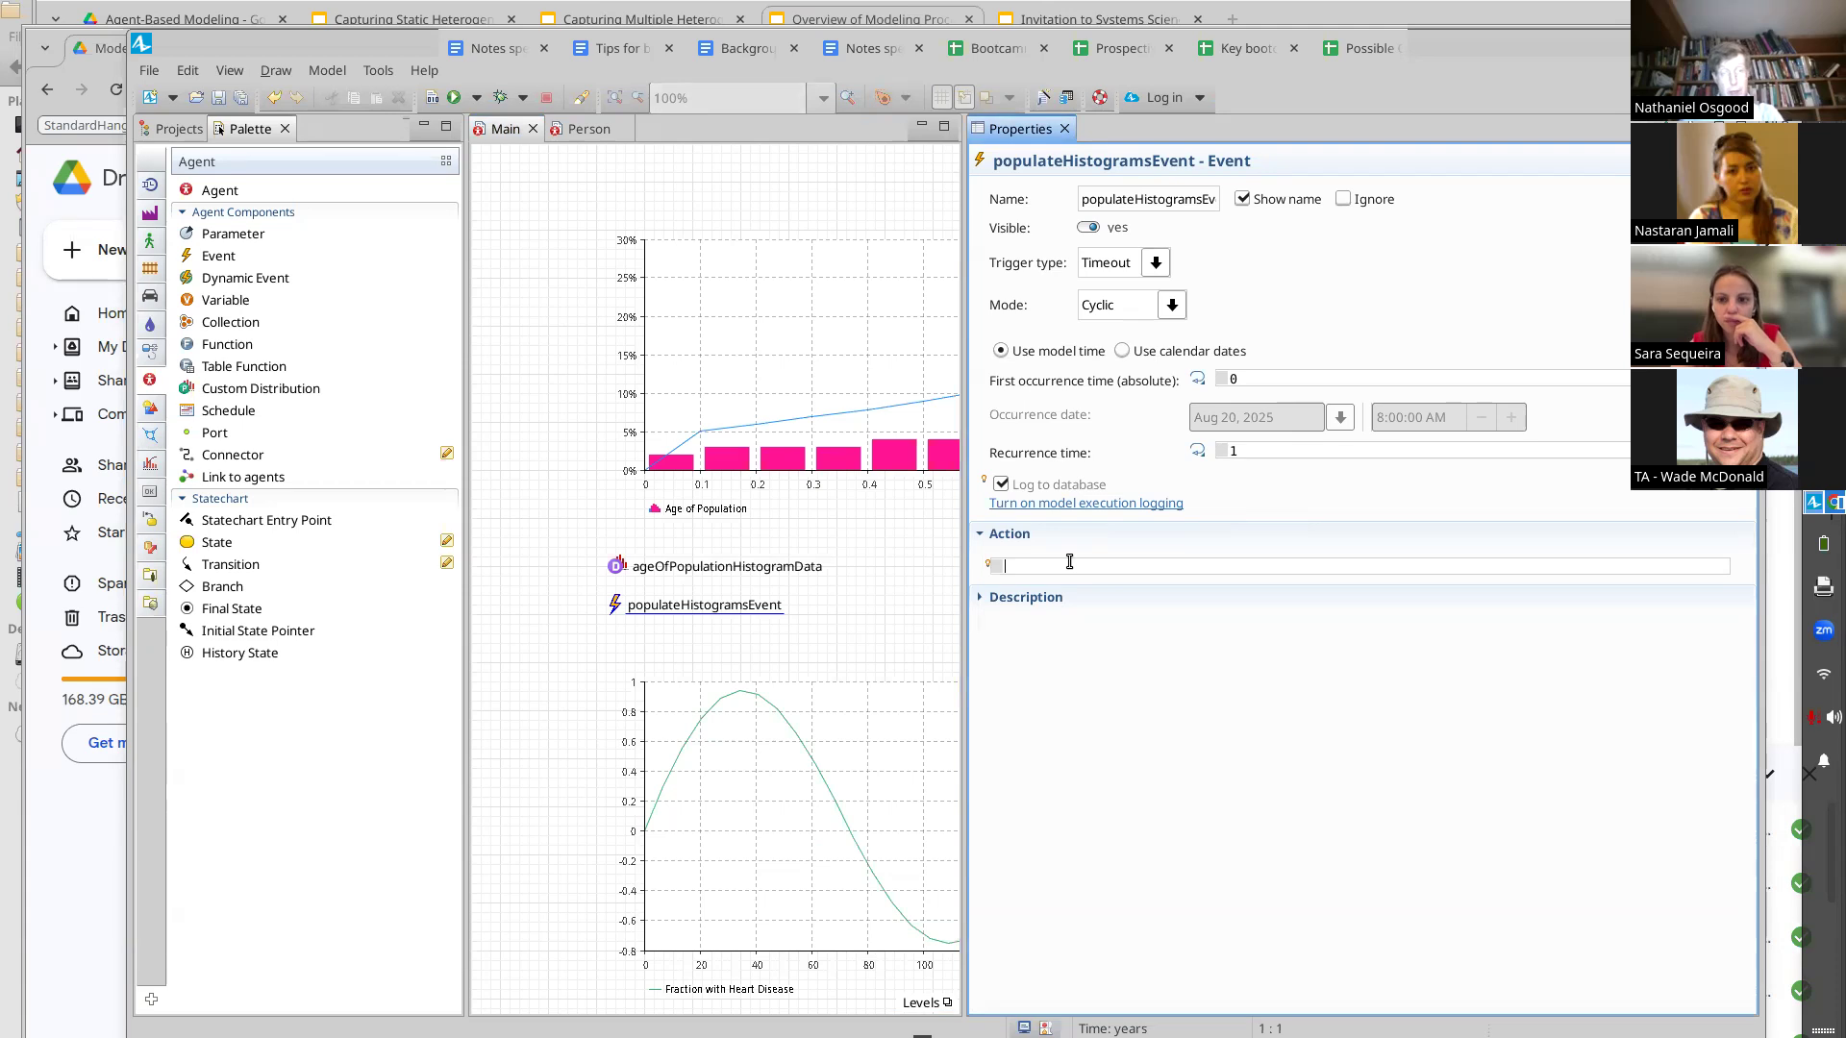
{"action": "type", "text": "age"}
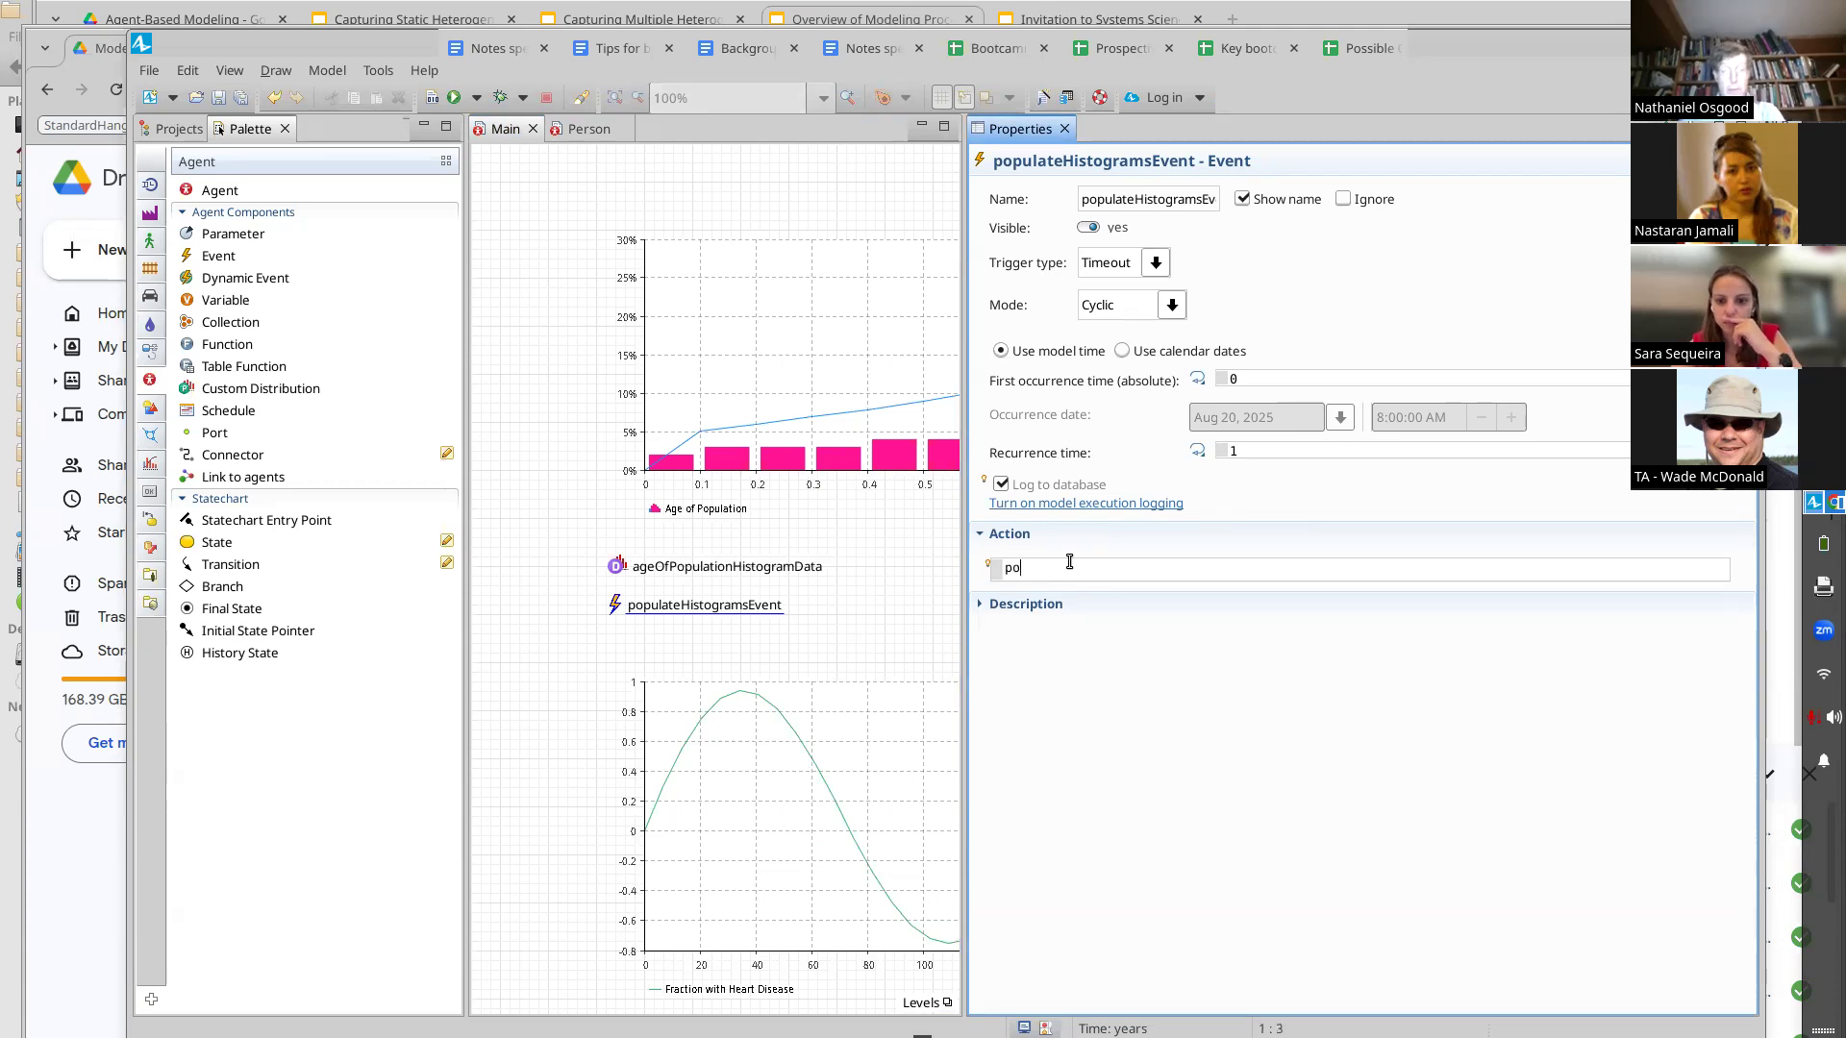
{"action": "type", "text": "OfPop"}
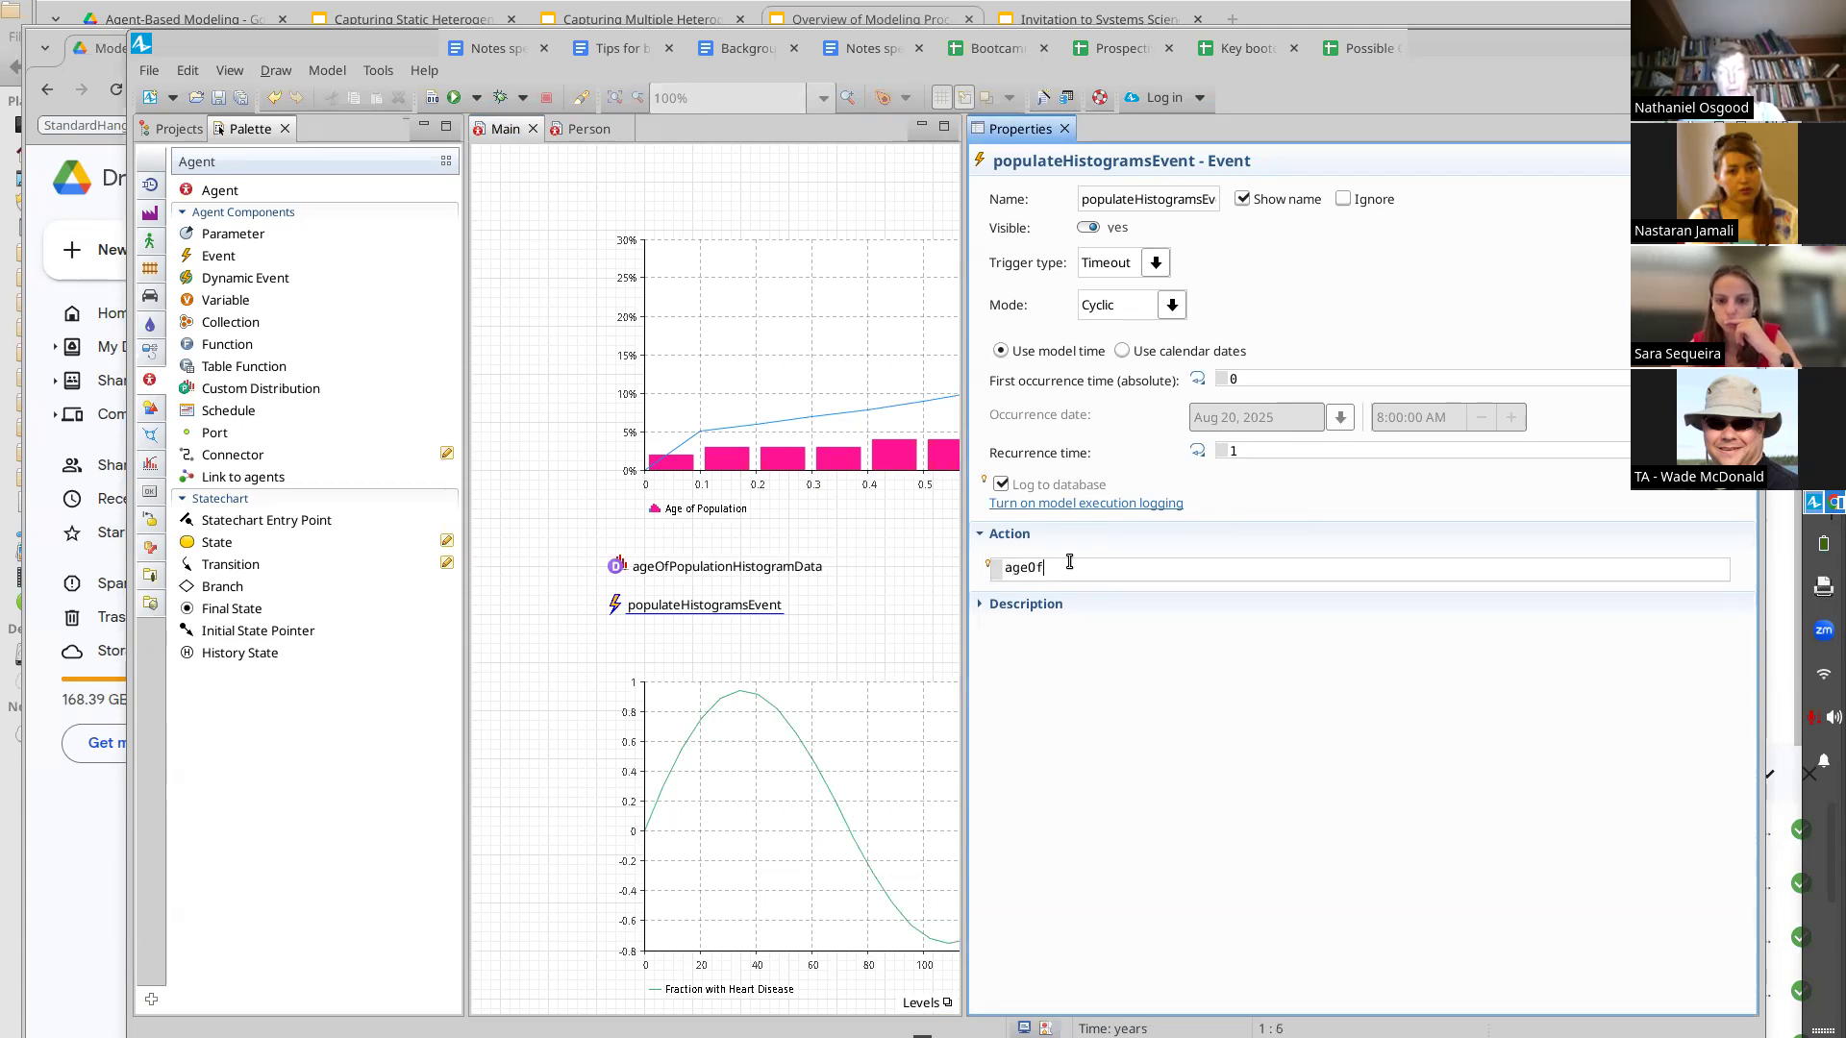
{"action": "key", "text": "ctrl+space"}
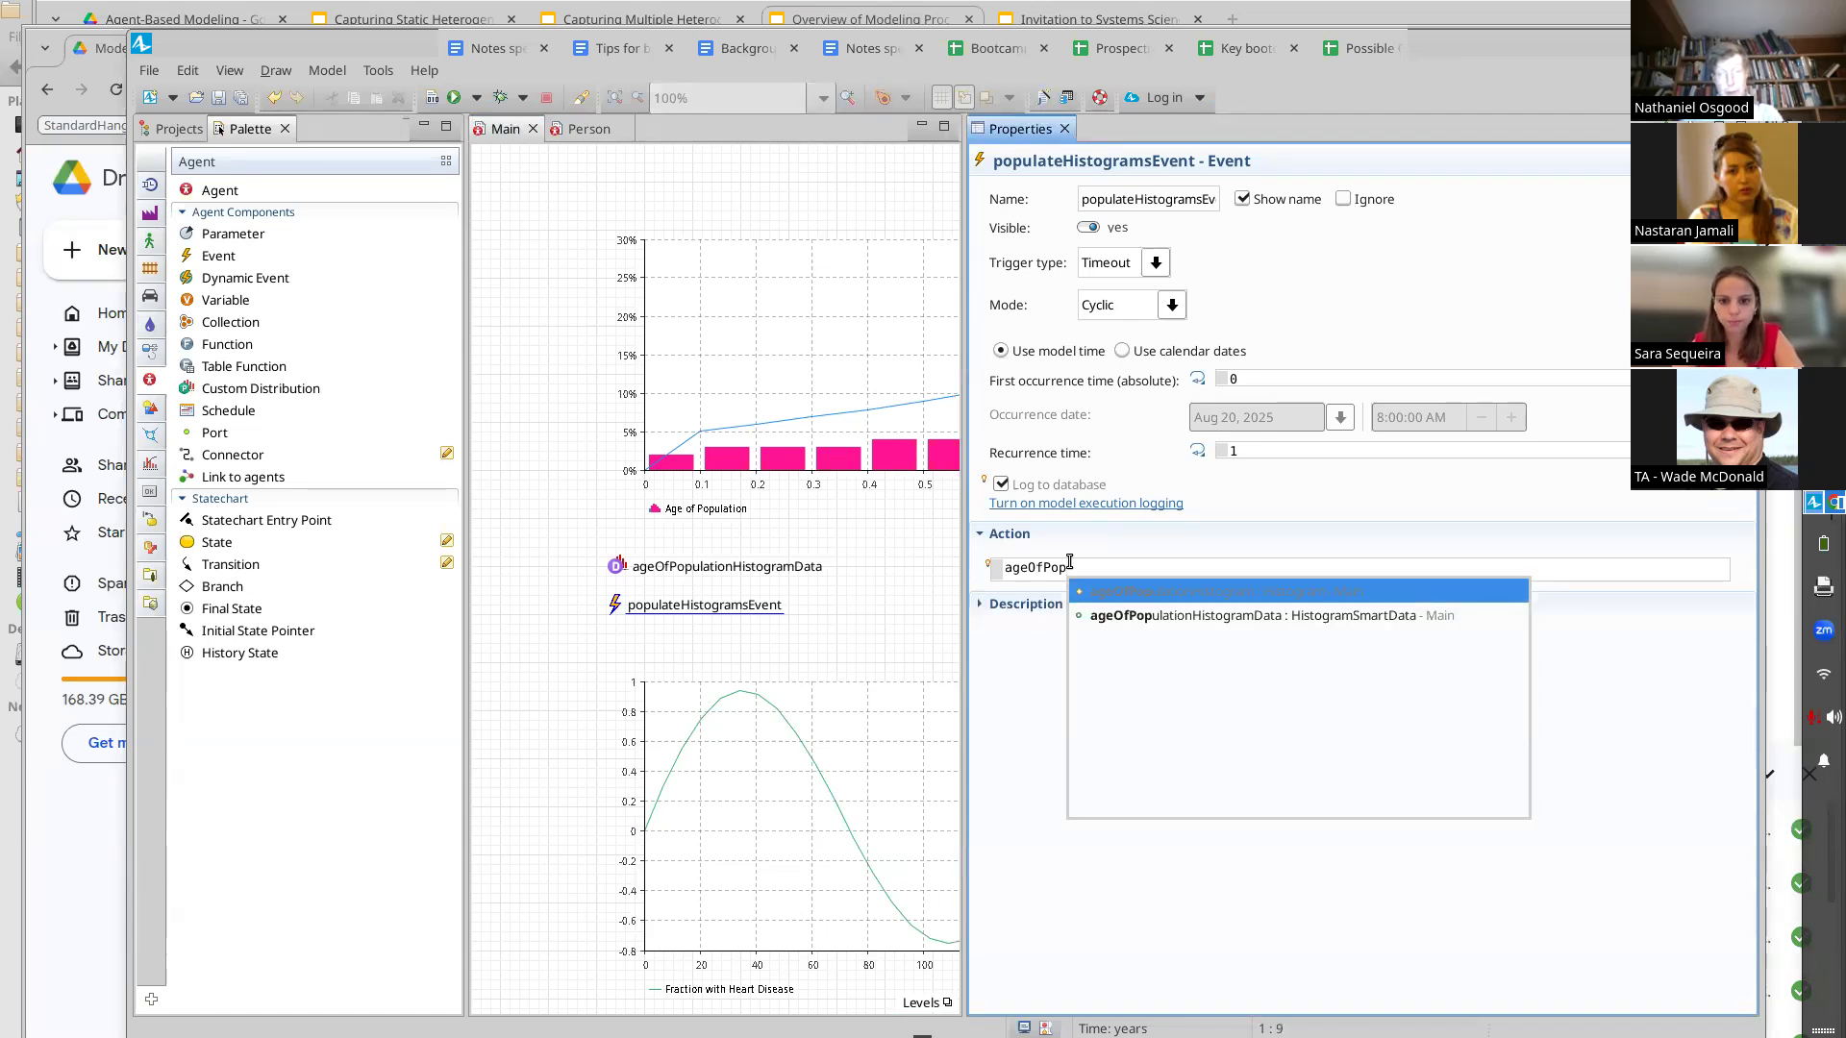
{"action": "key", "text": "Down"}
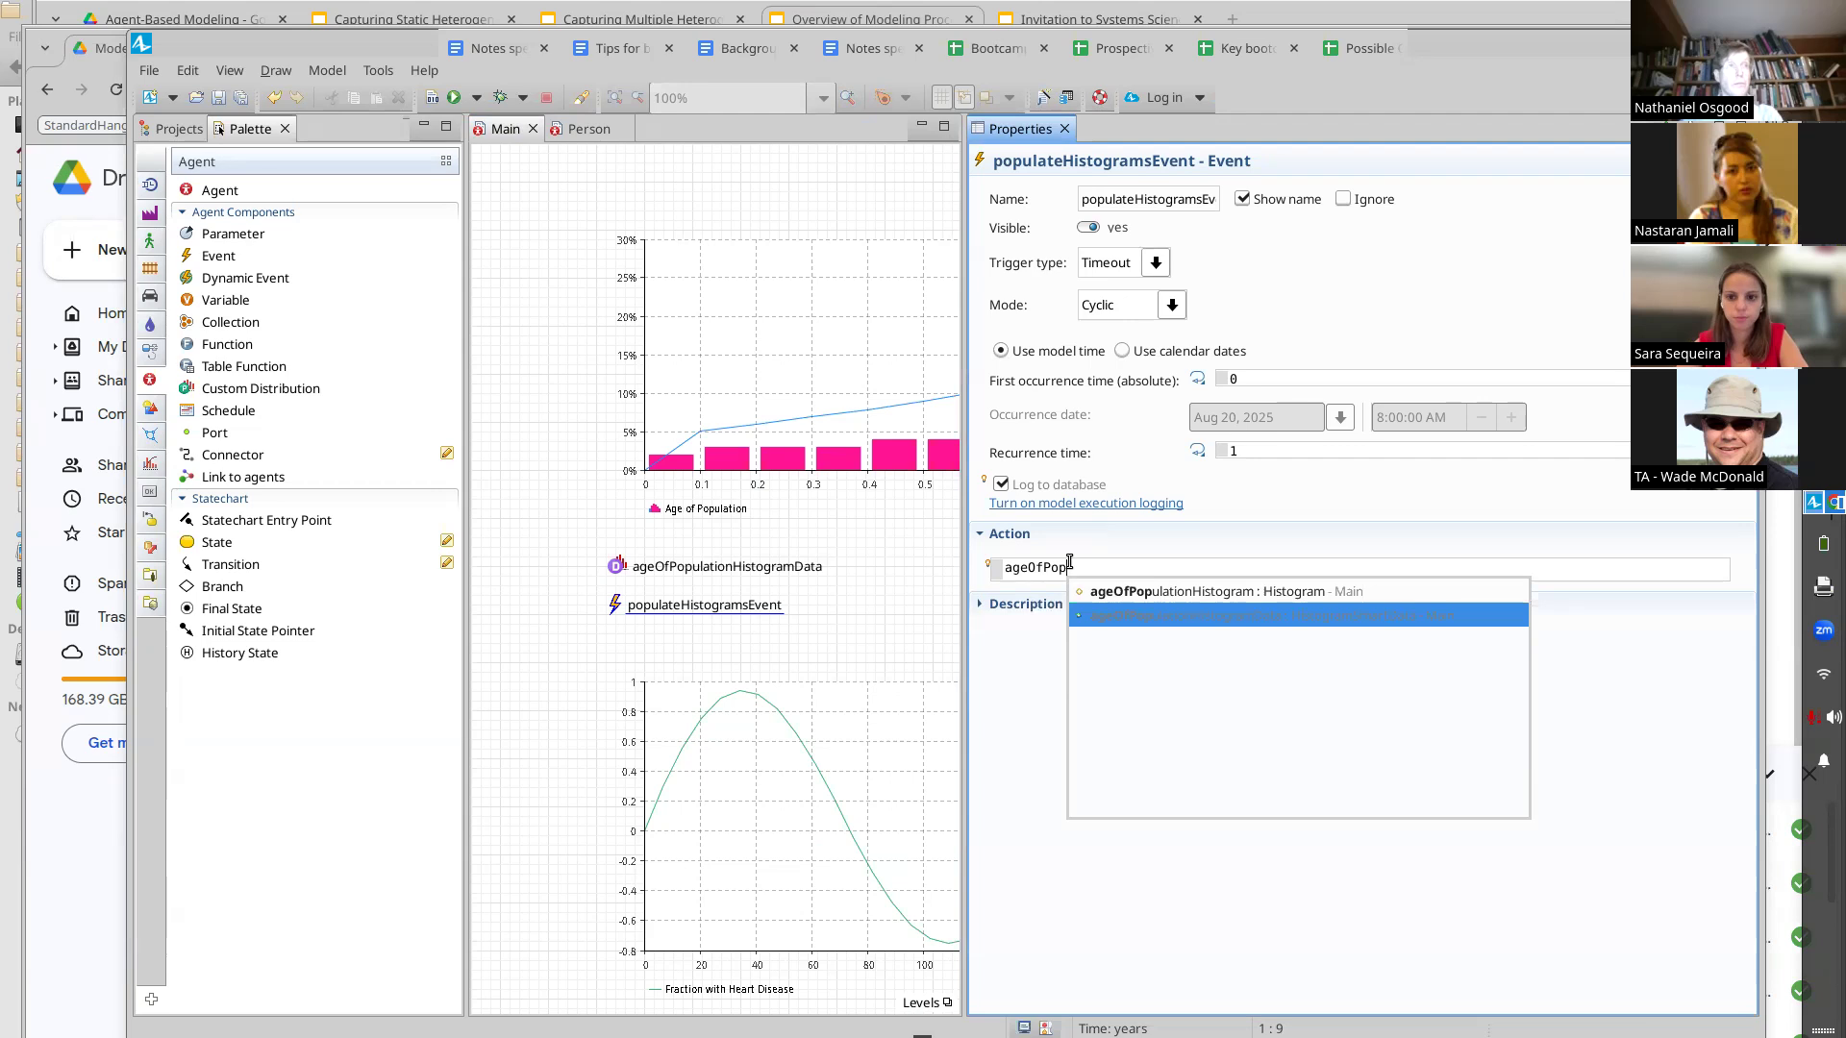
{"action": "key", "text": "Return"}
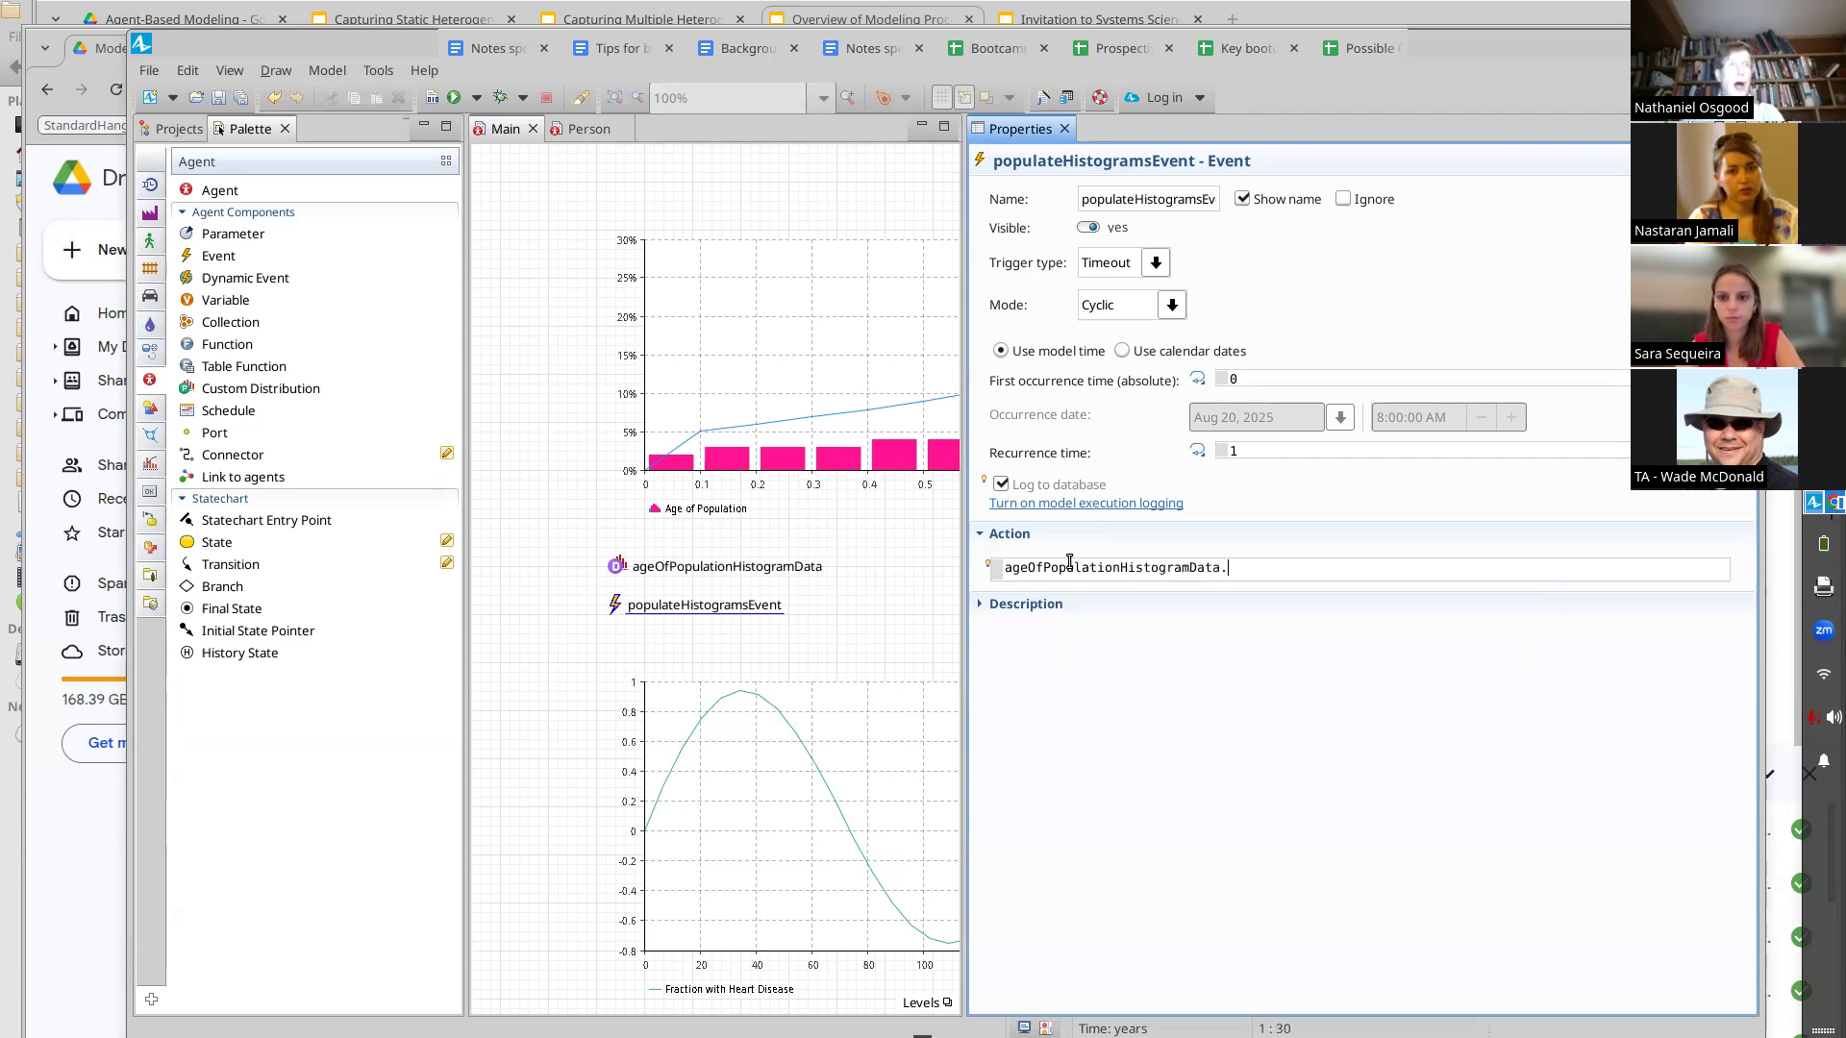
{"action": "type", "text": ".reset();"}
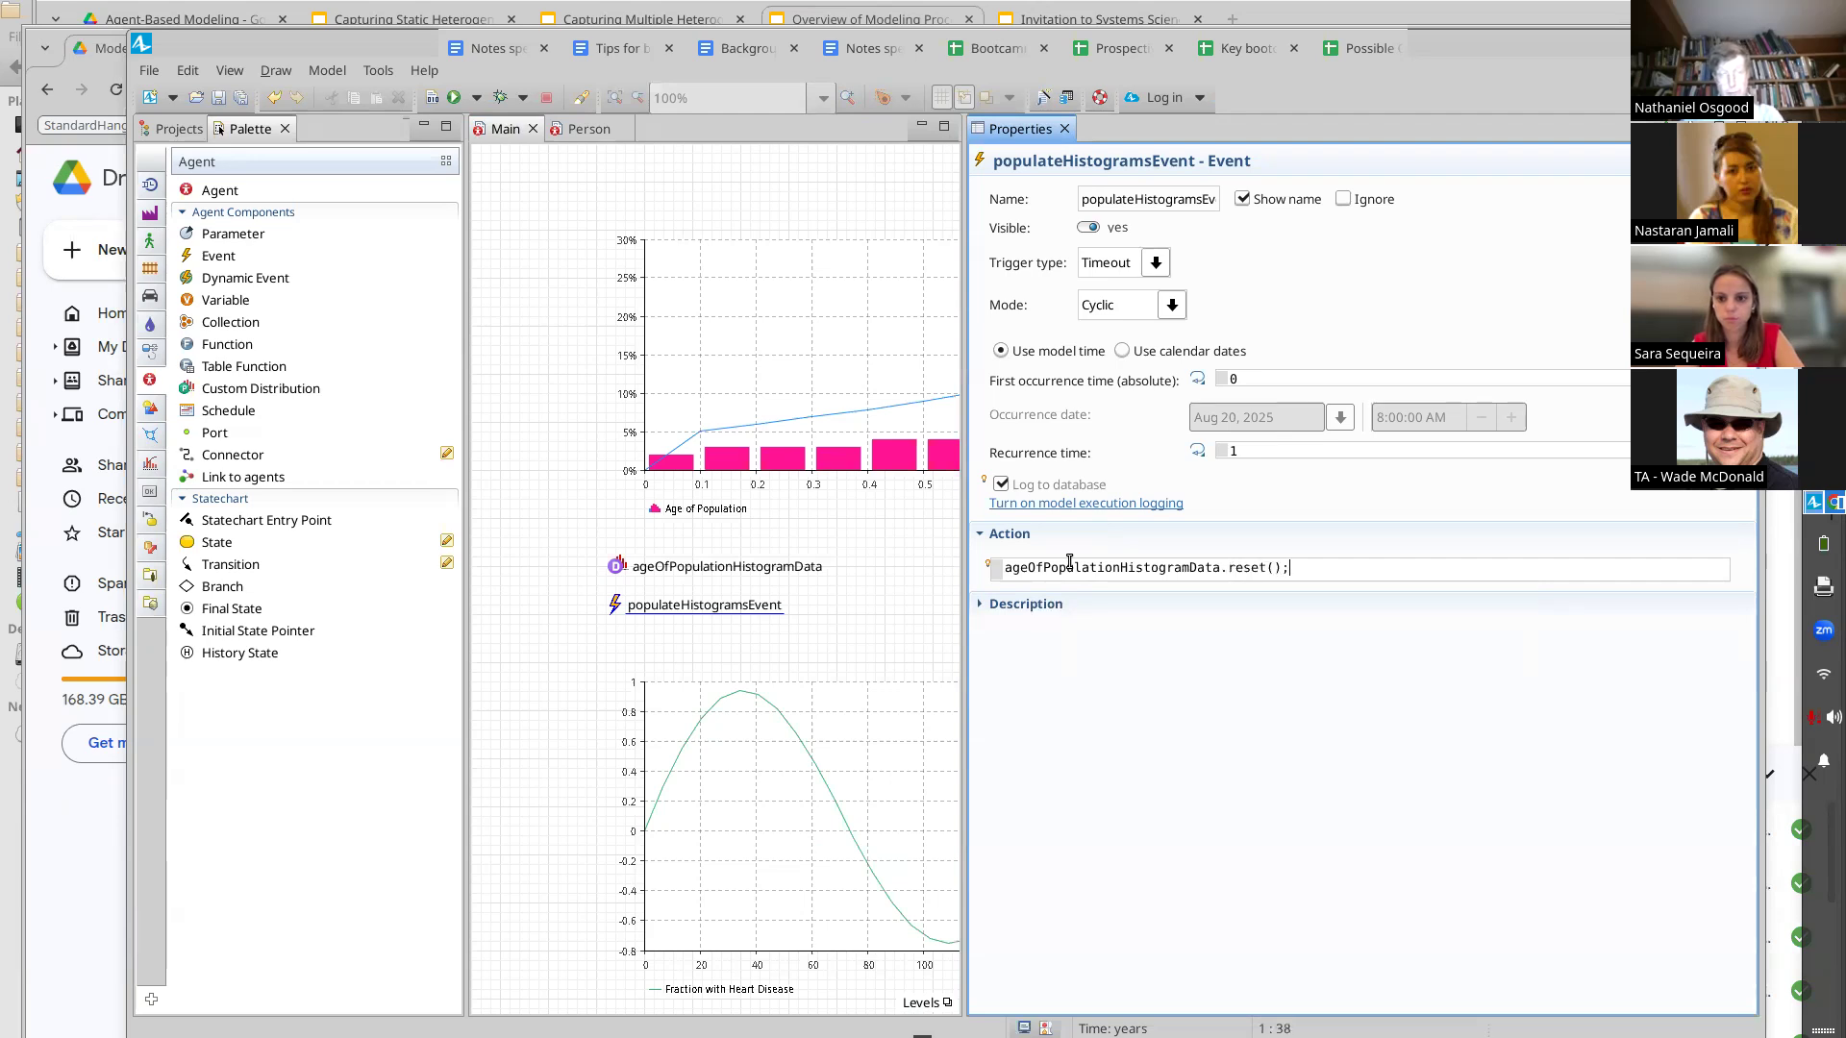
{"action": "key", "text": "Return"}
{"action": "key", "text": "Return"}
{"action": "key", "text": "shift+Up"}
{"action": "key", "text": "Down"}
{"action": "key", "text": "Down"}
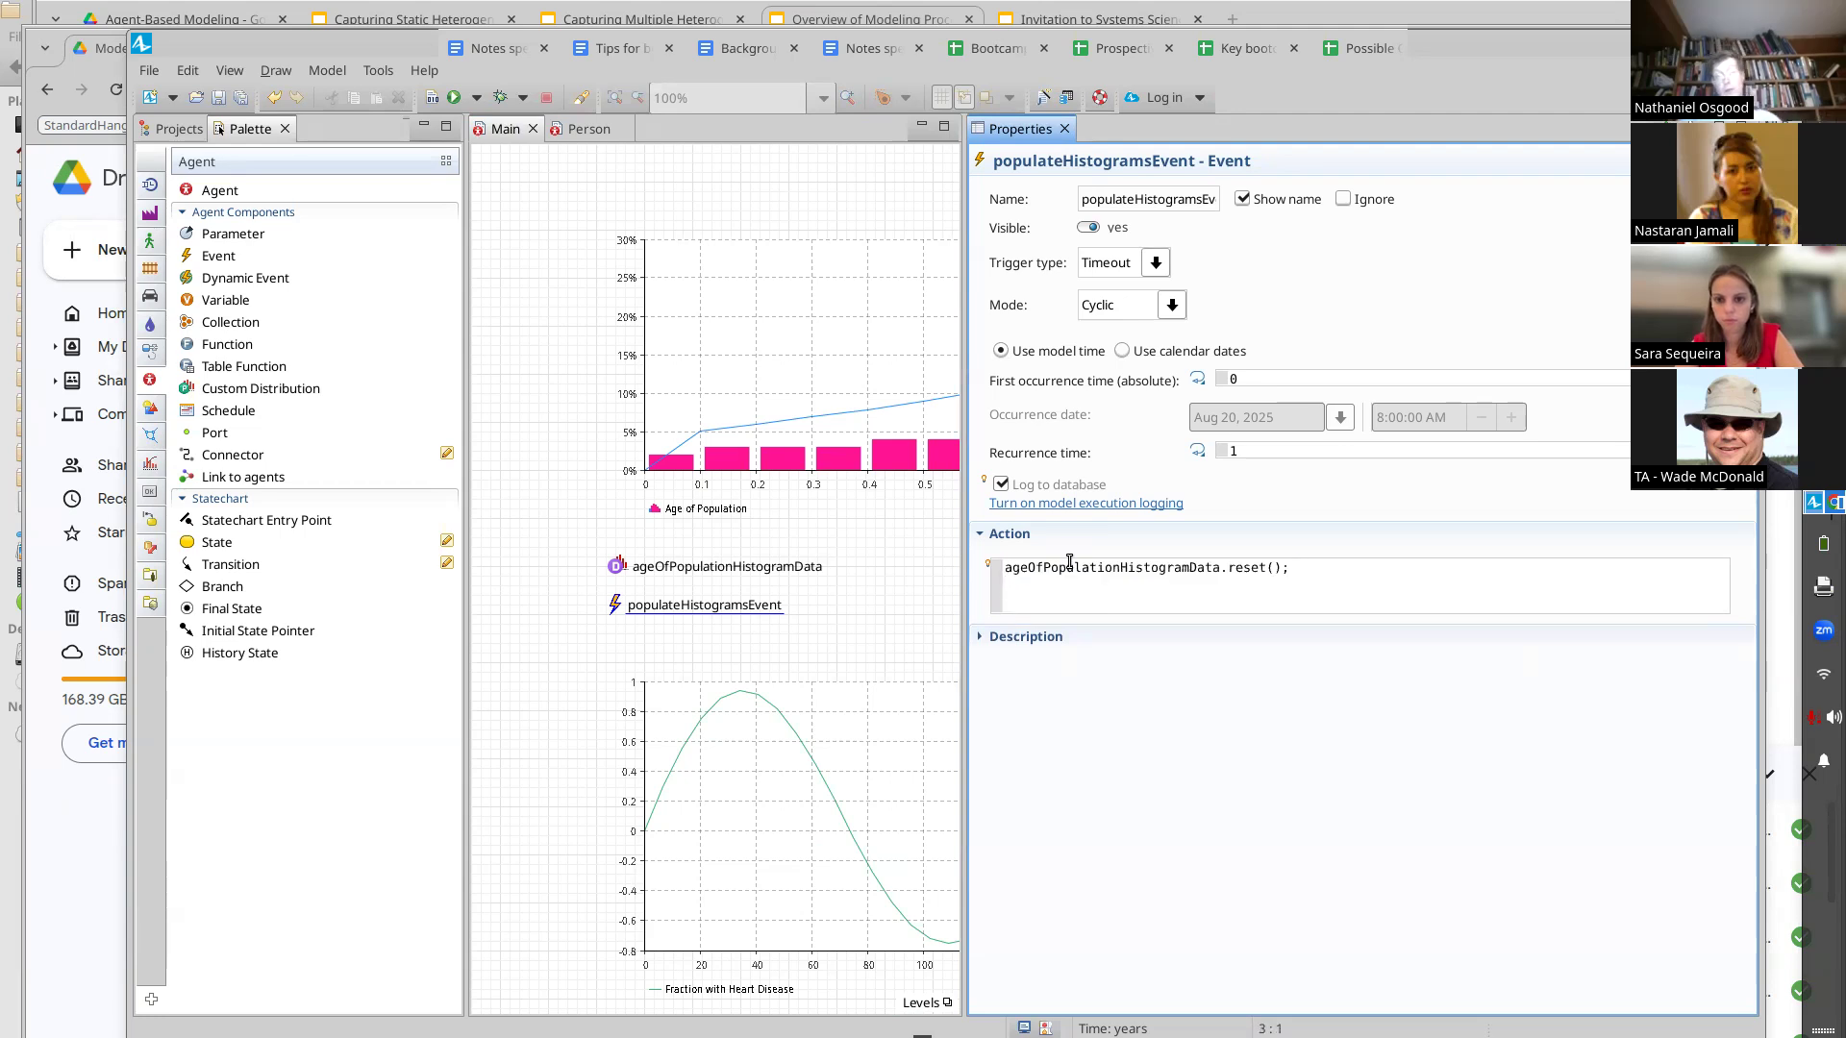
{"action": "key", "text": "BackSpace"}
{"action": "key", "text": "BackSpace"}
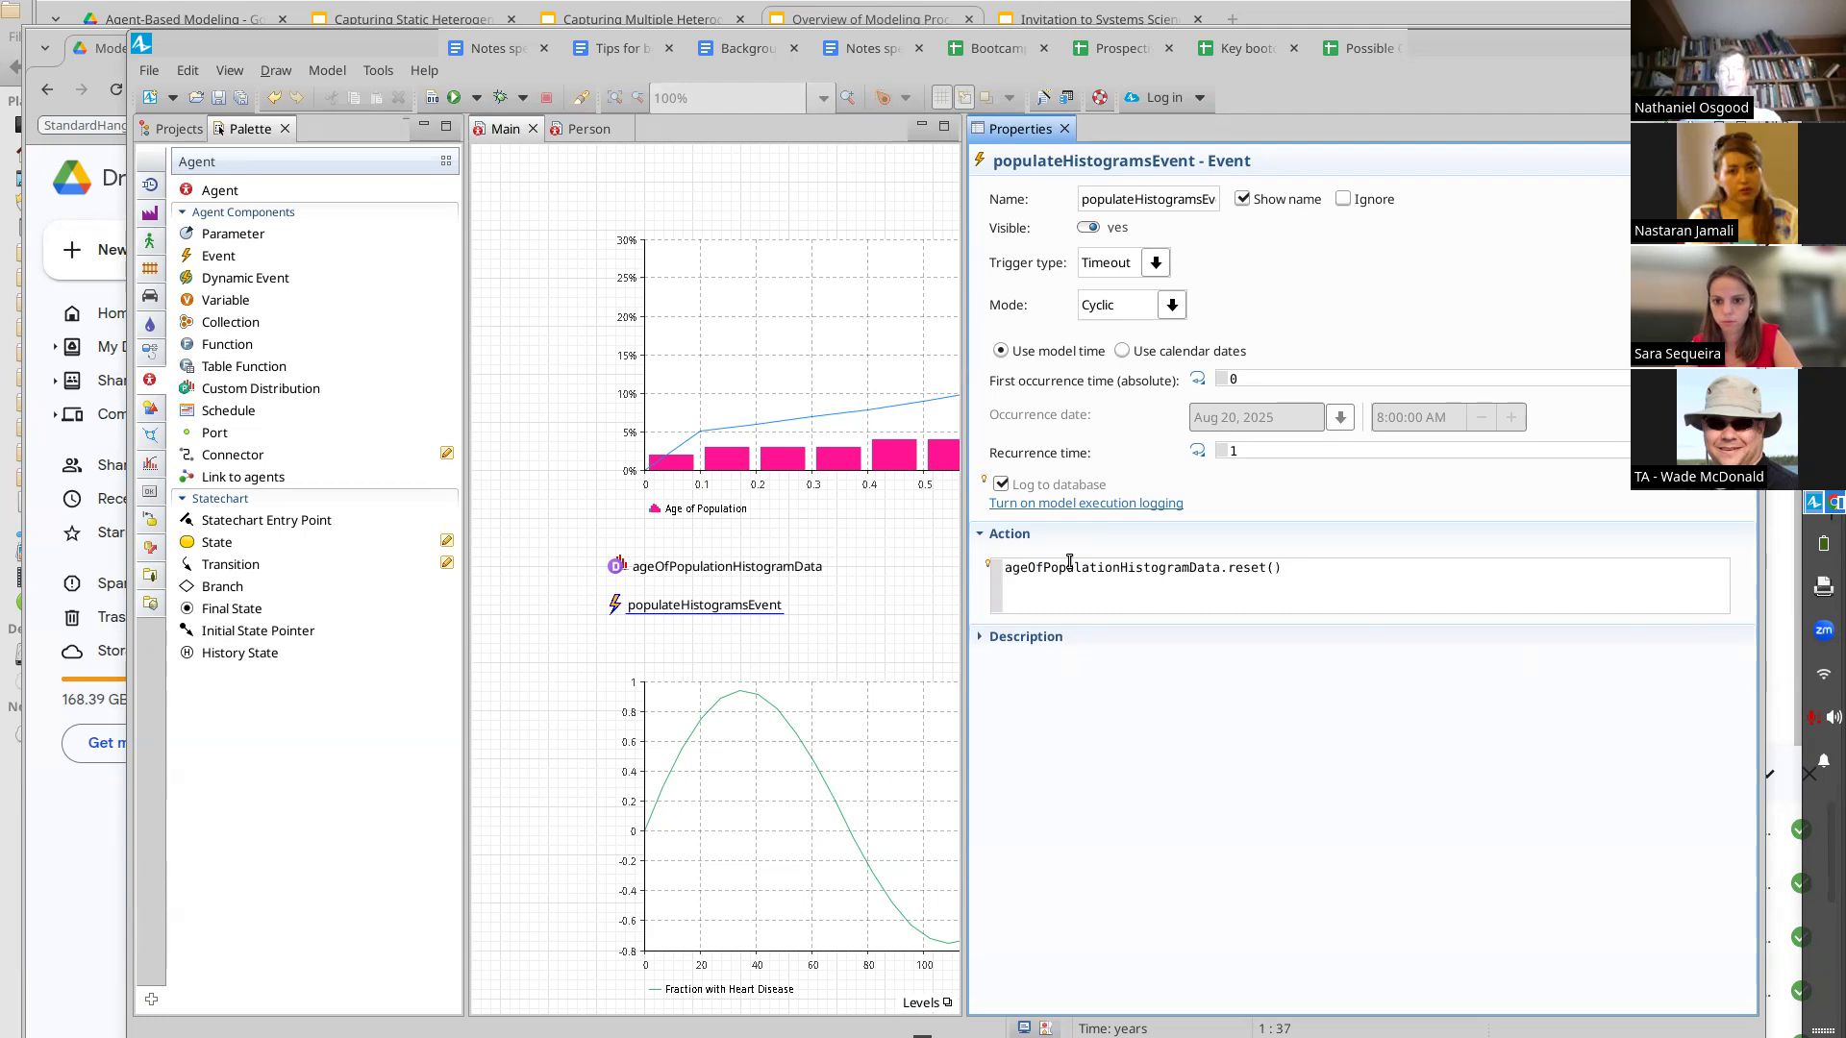
{"action": "type", "text": ";"}
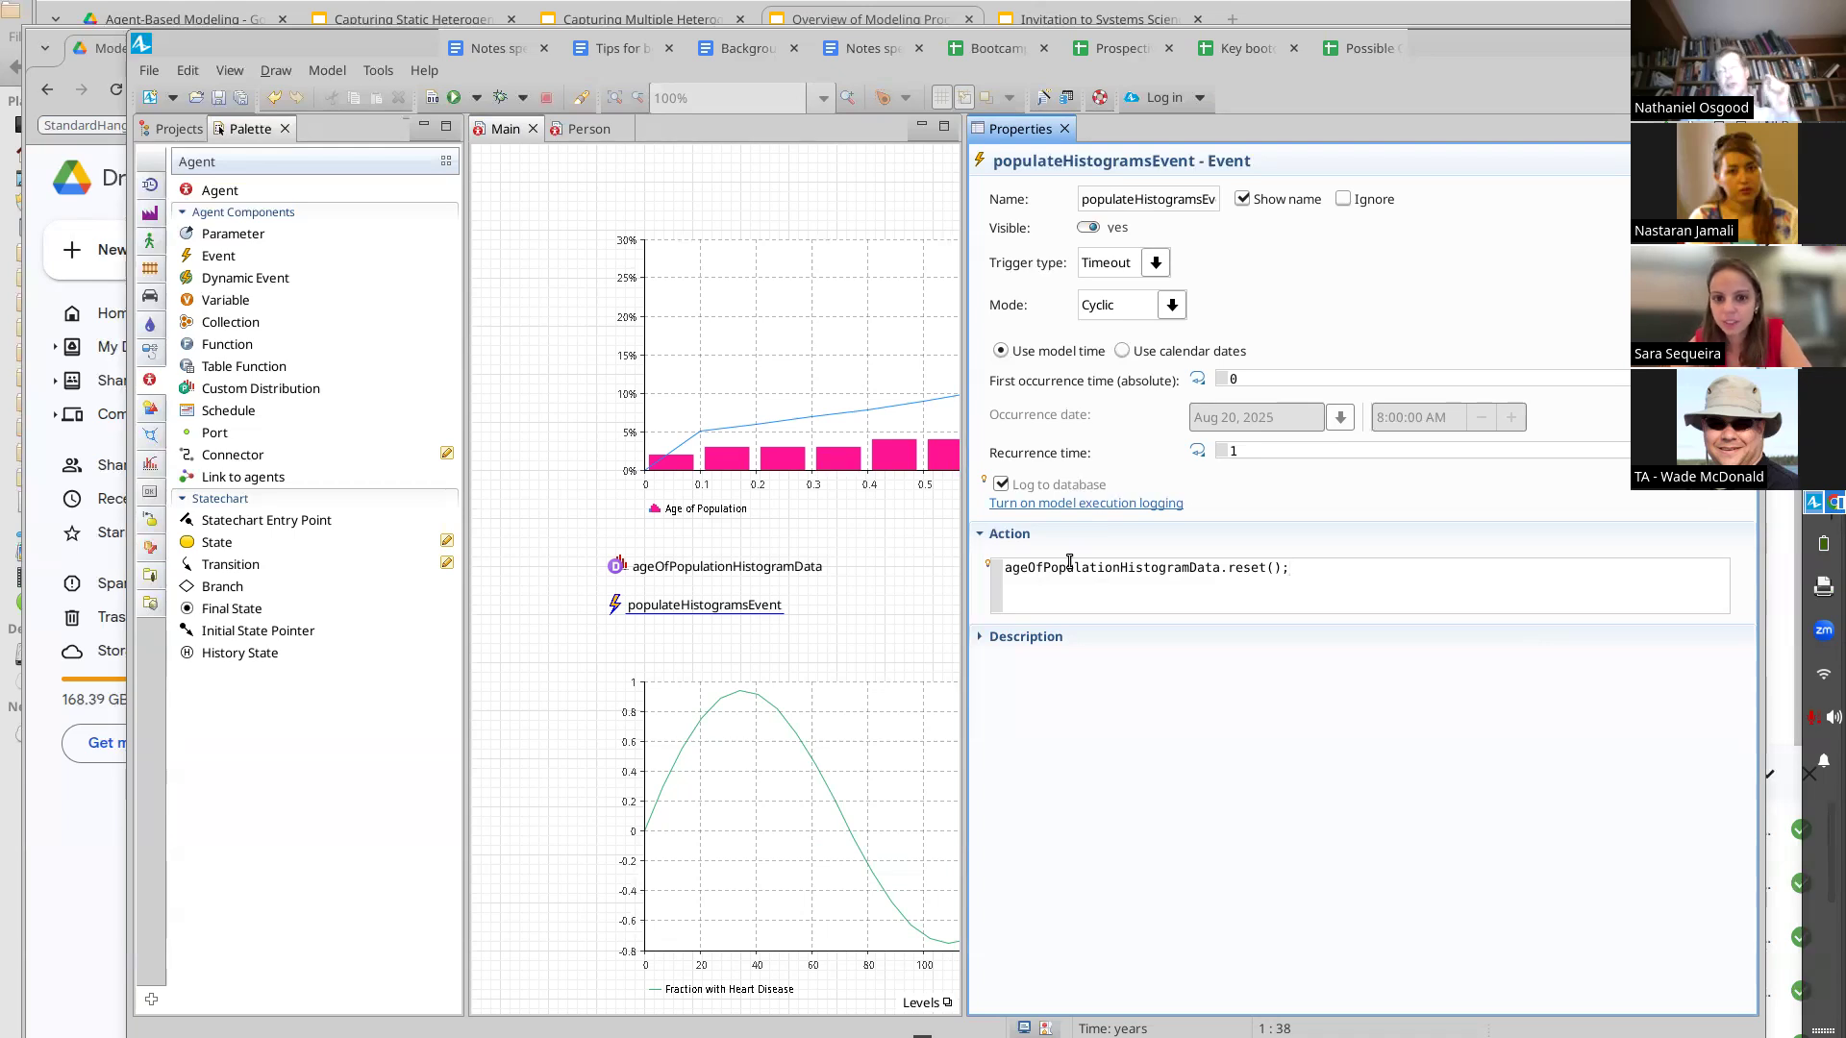
{"action": "key", "text": "ctrl+a"}
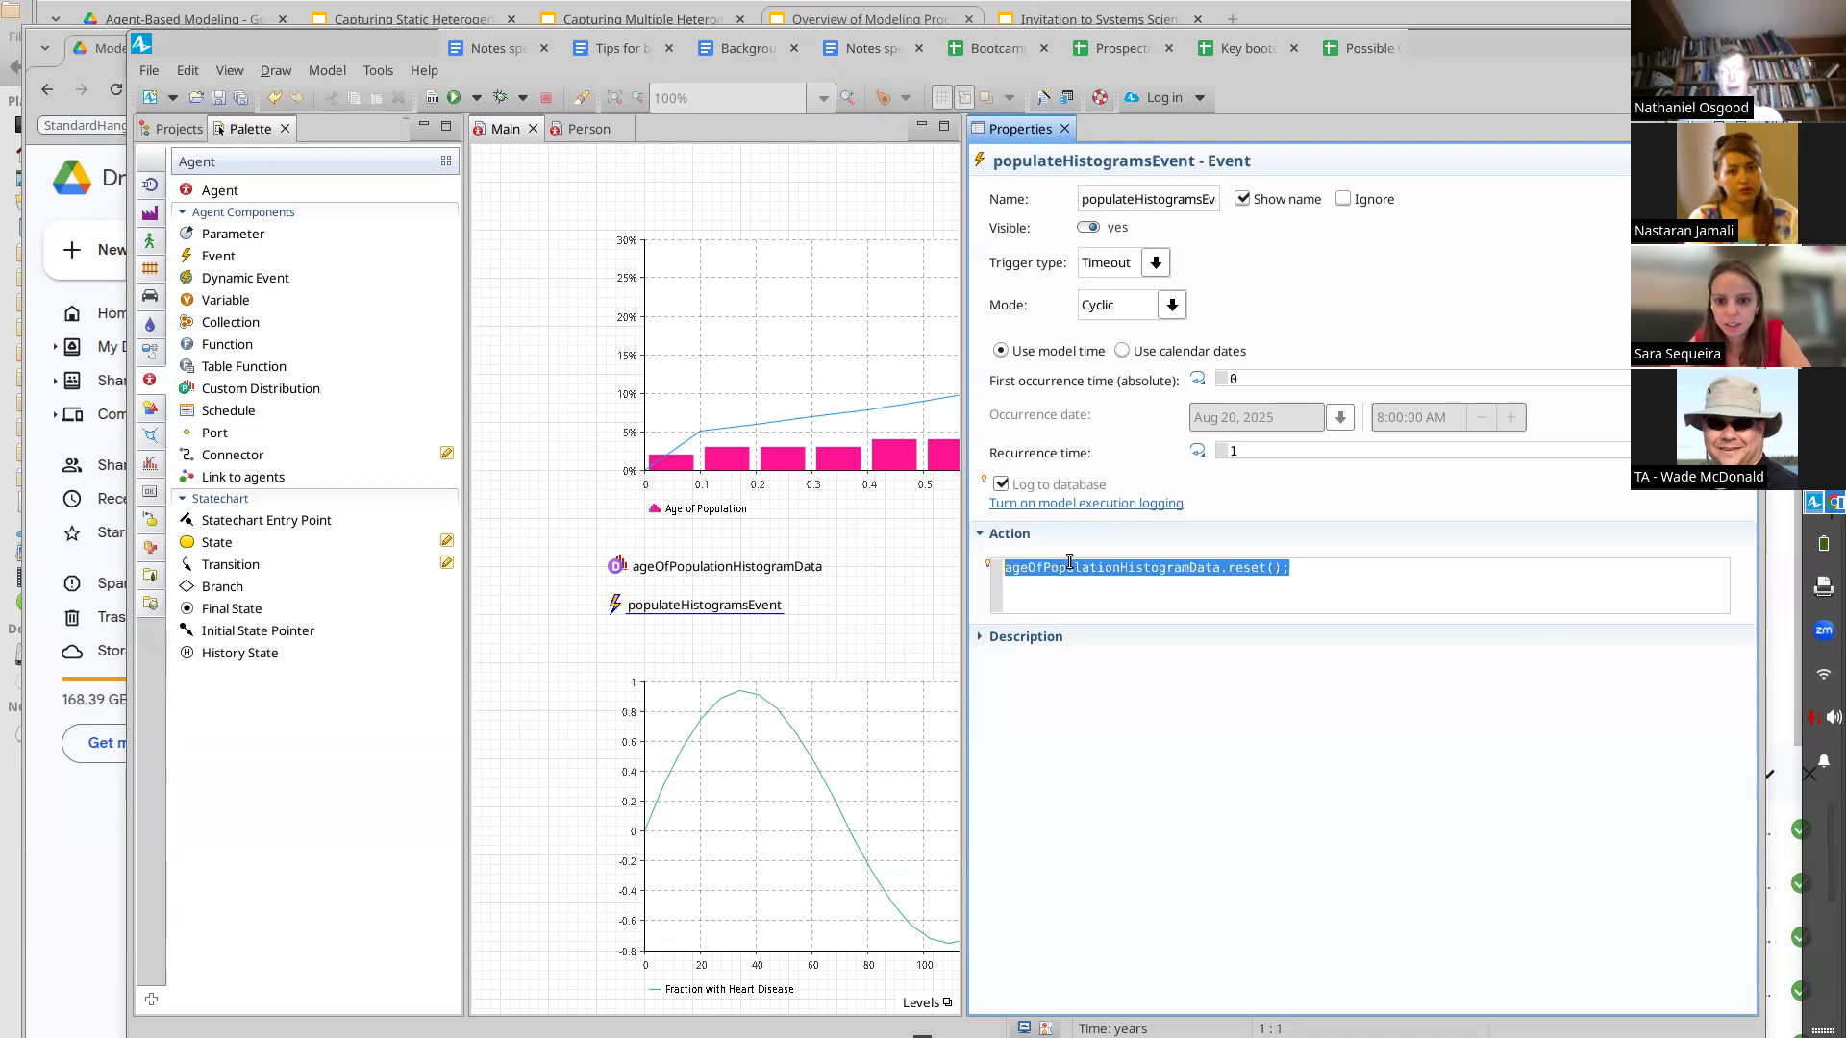
{"action": "key", "text": "Down"}
{"action": "key", "text": "Up"}
{"action": "key", "text": "shift+End"}
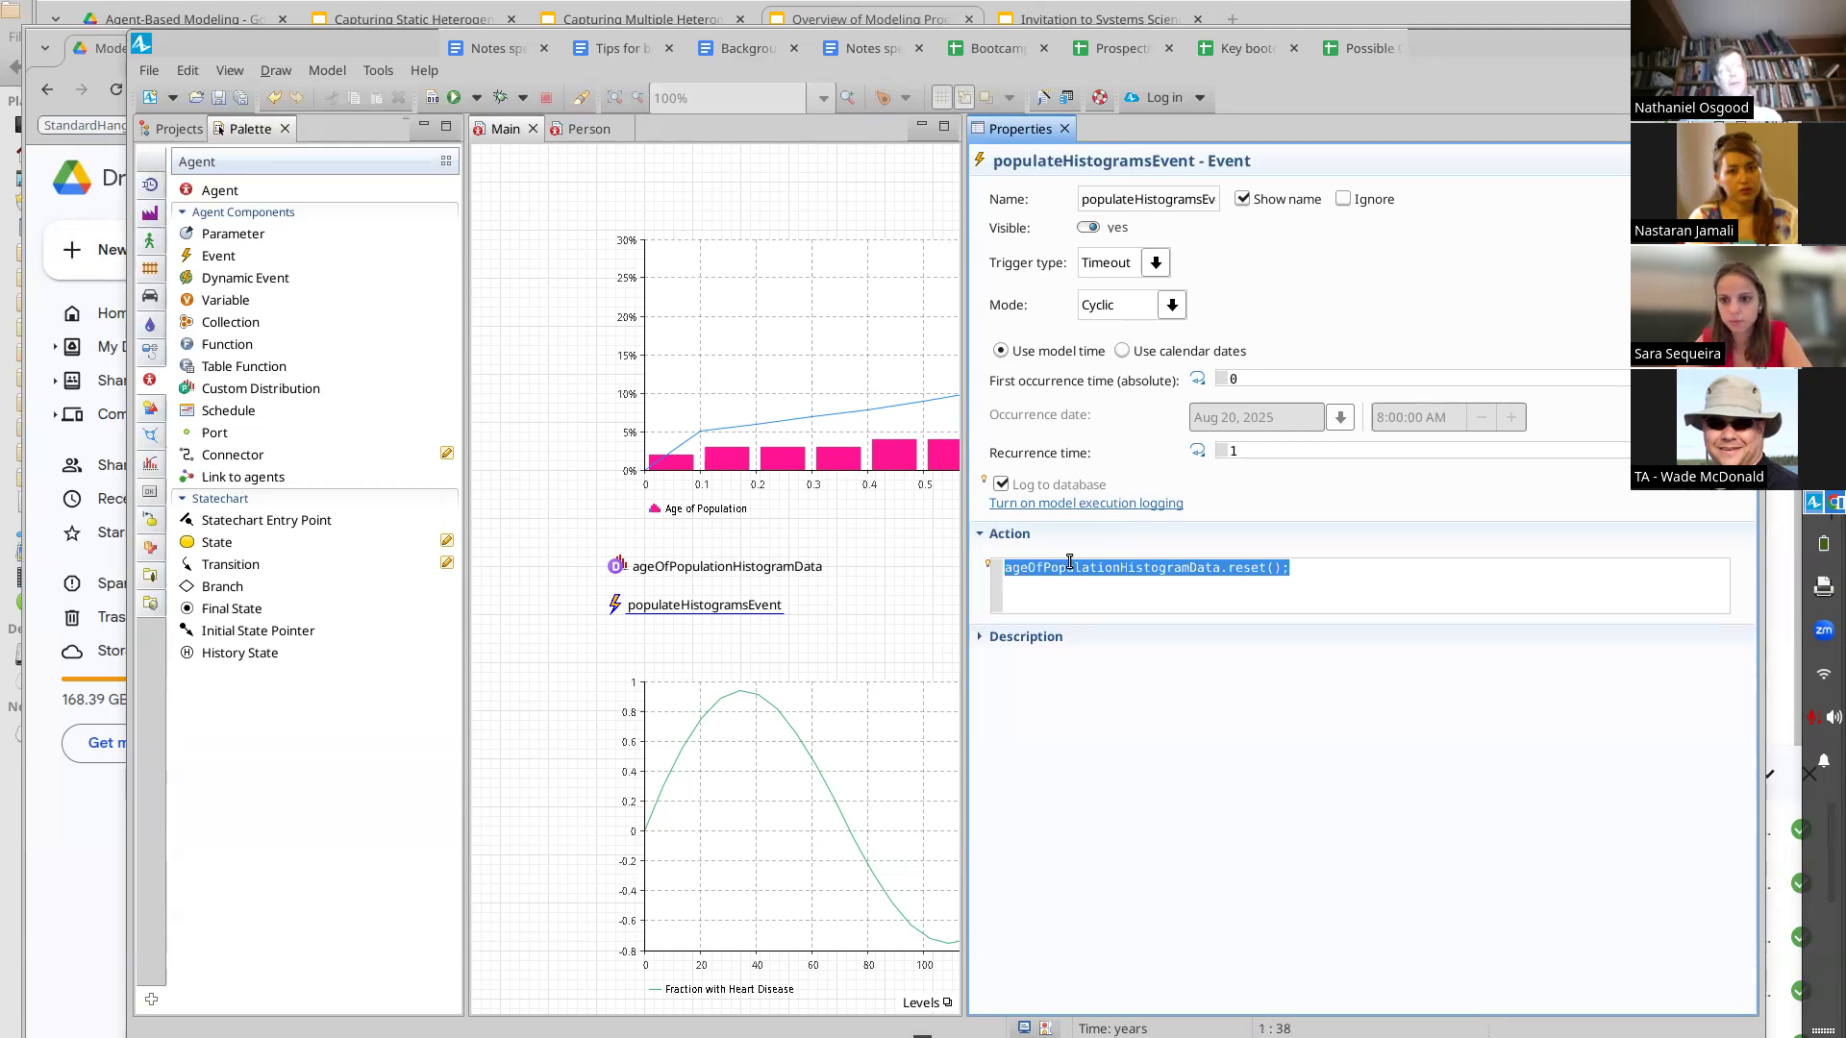
{"action": "key", "text": "End"}
{"action": "key", "text": "shift+Left"}
{"action": "key", "text": "shift+Left"}
{"action": "key", "text": "shift+Left"}
{"action": "key", "text": "ctrl+shift+Left"}
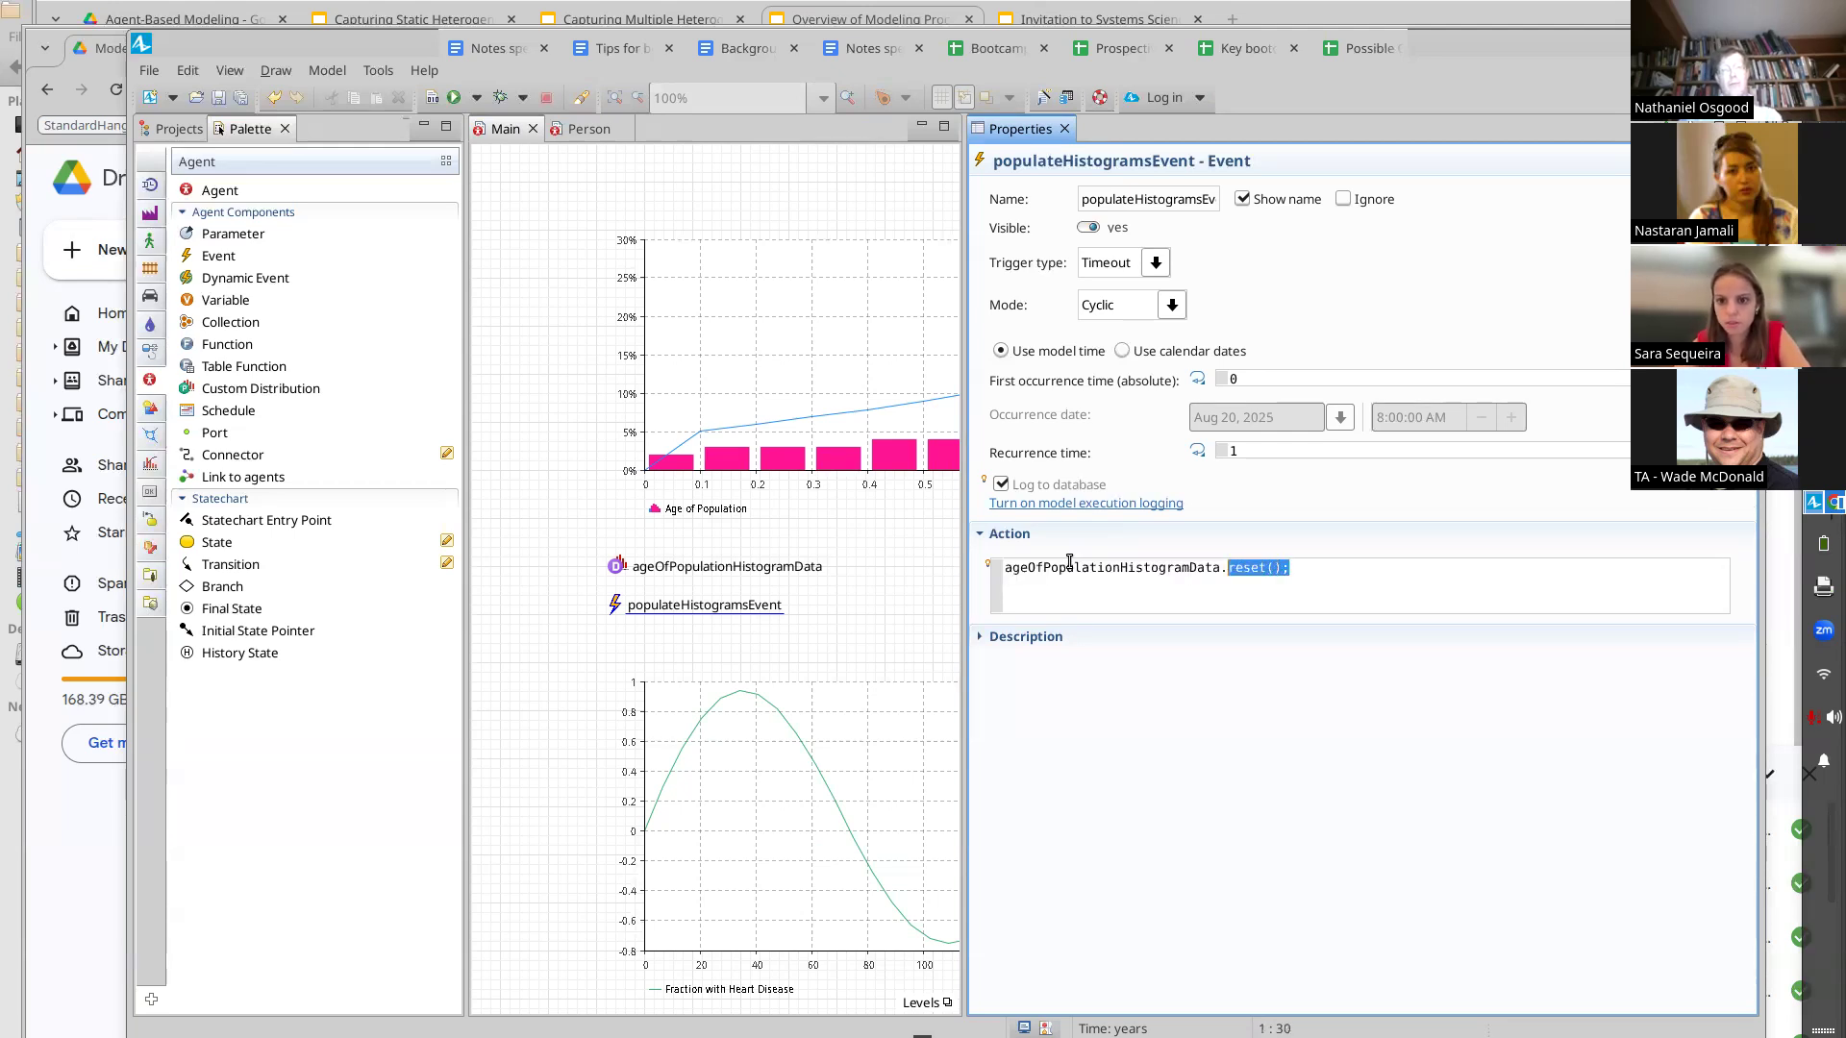
{"action": "key", "text": "Home"}
{"action": "key", "text": "End"}
Add a loop header for (Person person : population) on a new line below the reset call
{"action": "key", "text": "Down"}
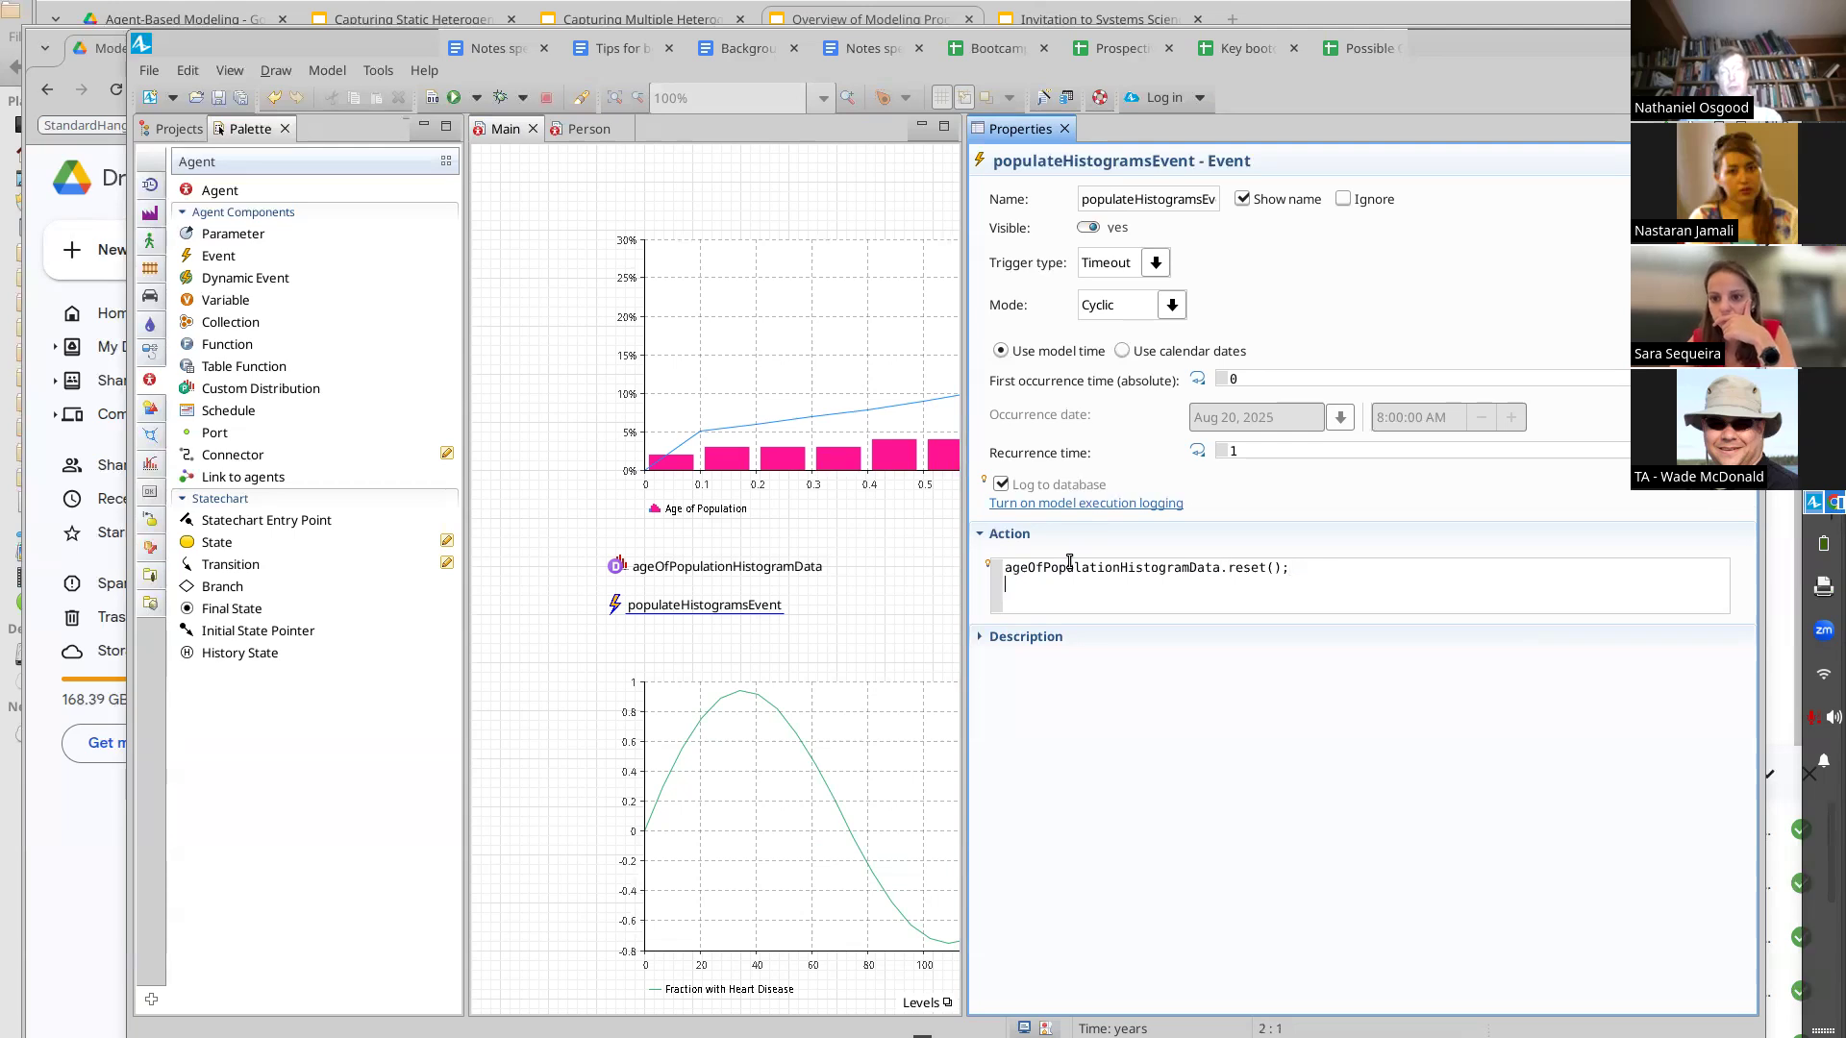
{"action": "key", "text": "Return"}
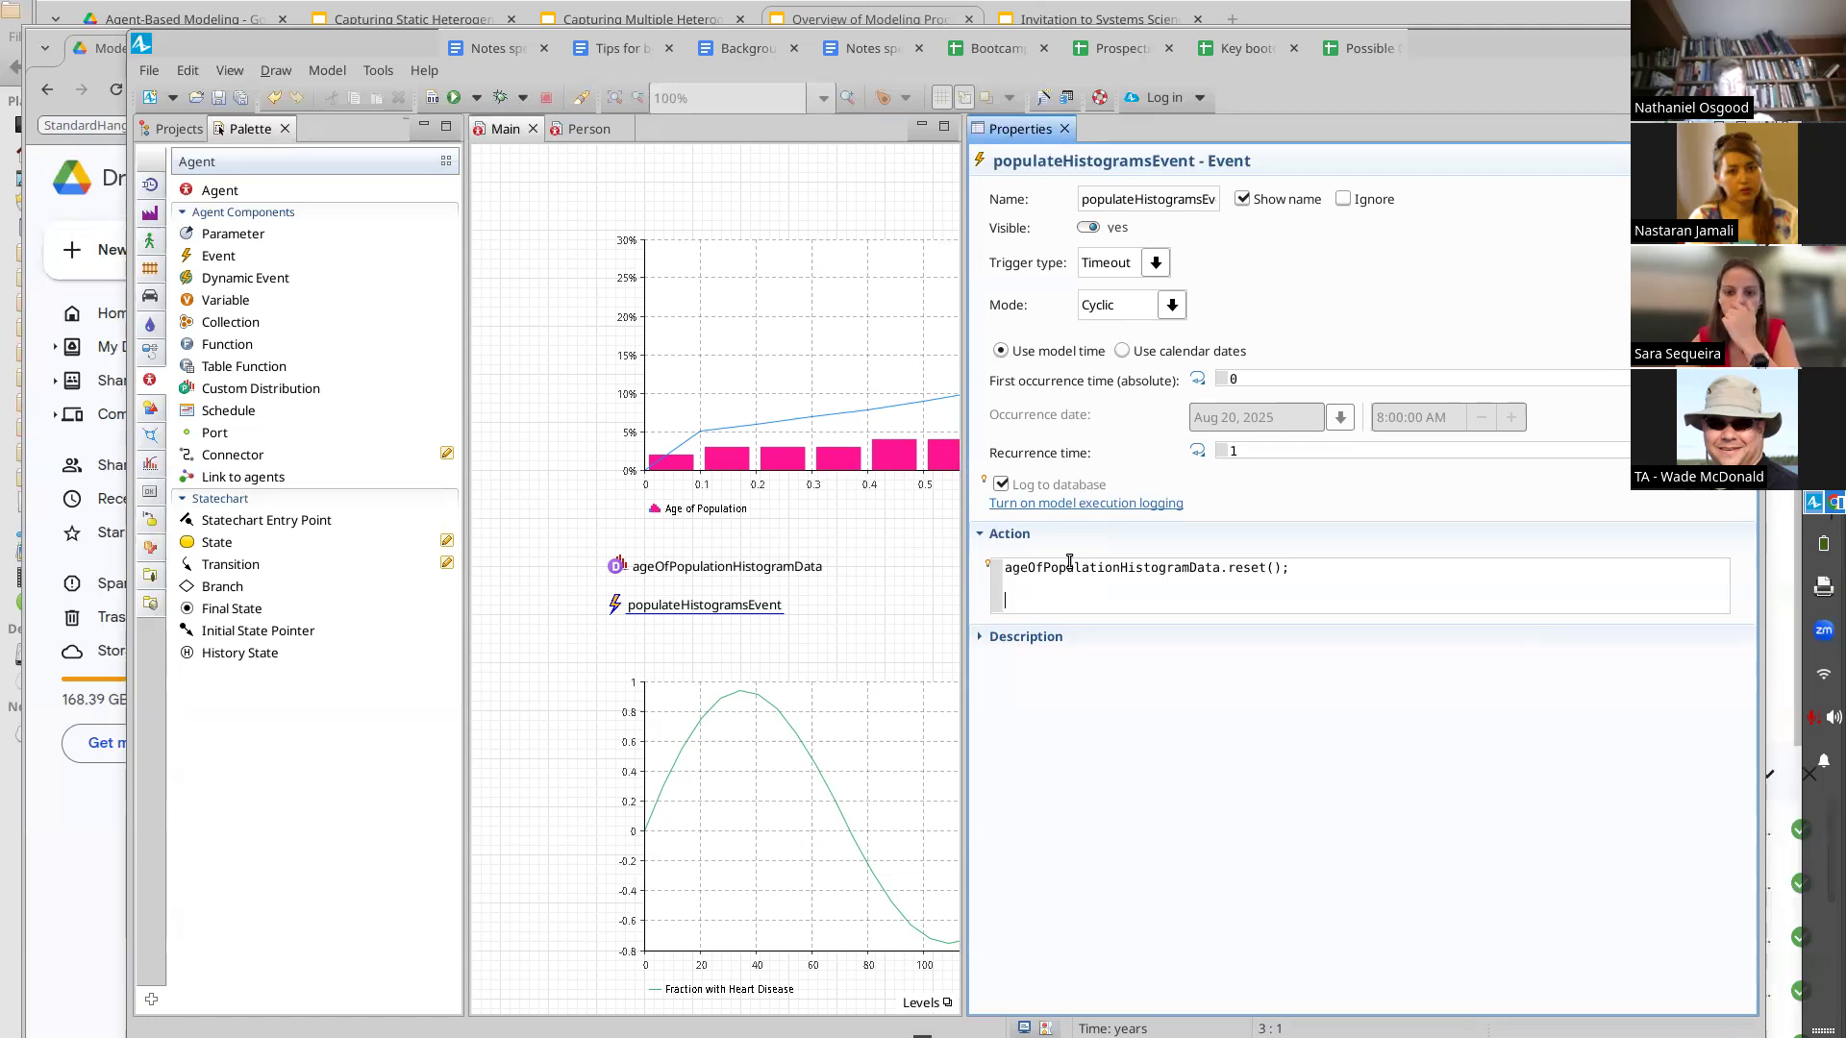
{"action": "type", "text": "for (Person "}
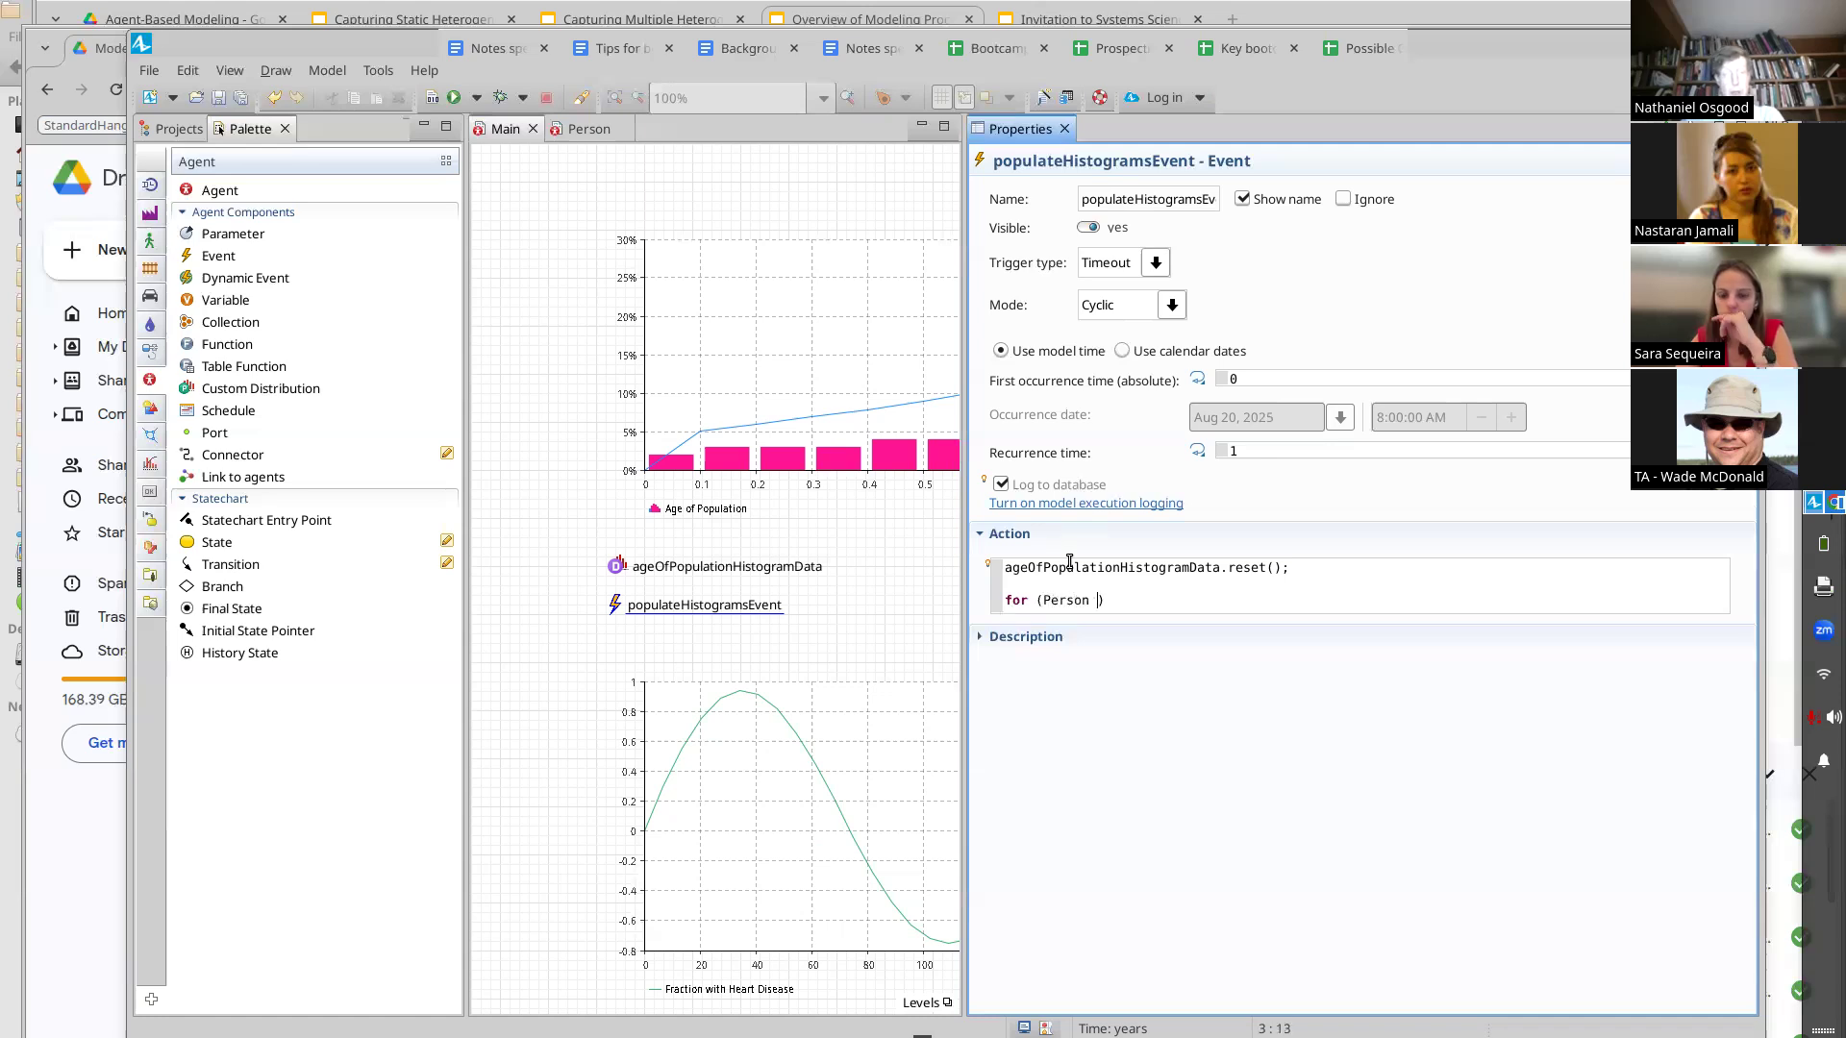
{"action": "type", "text": "person : "}
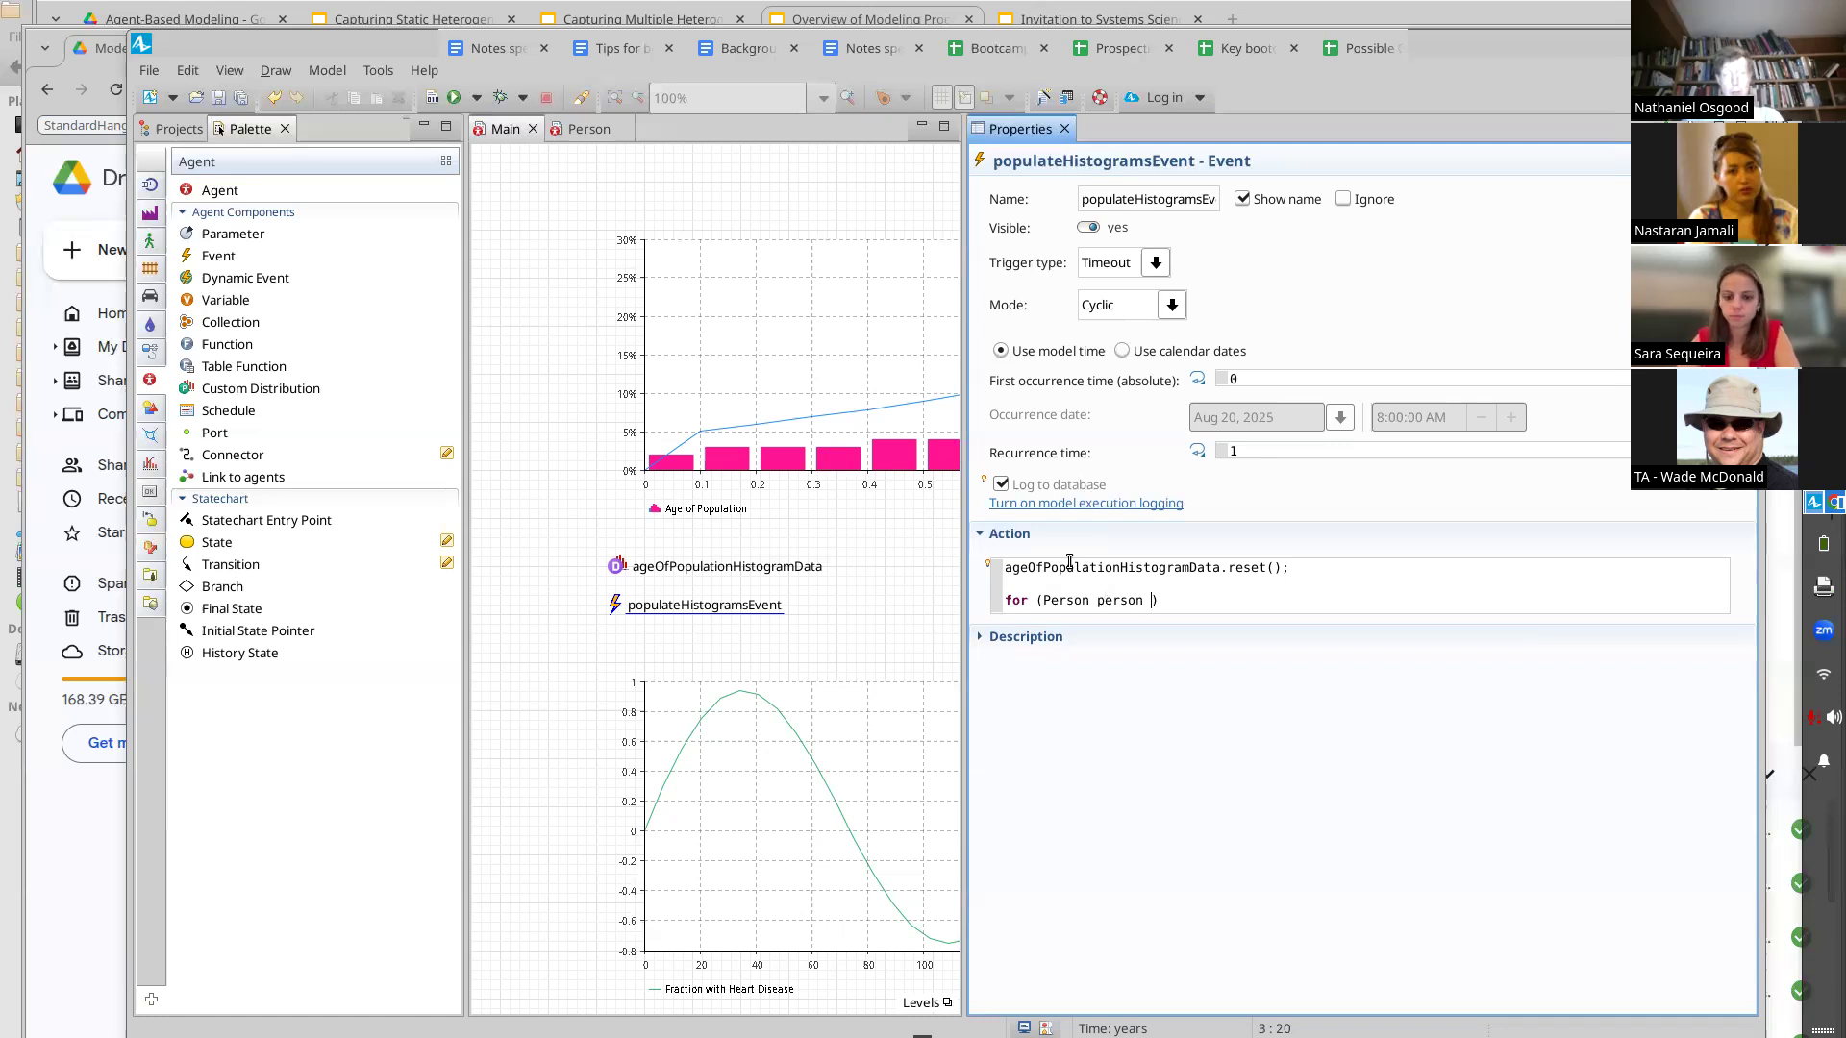
{"action": "type", "text": "population"}
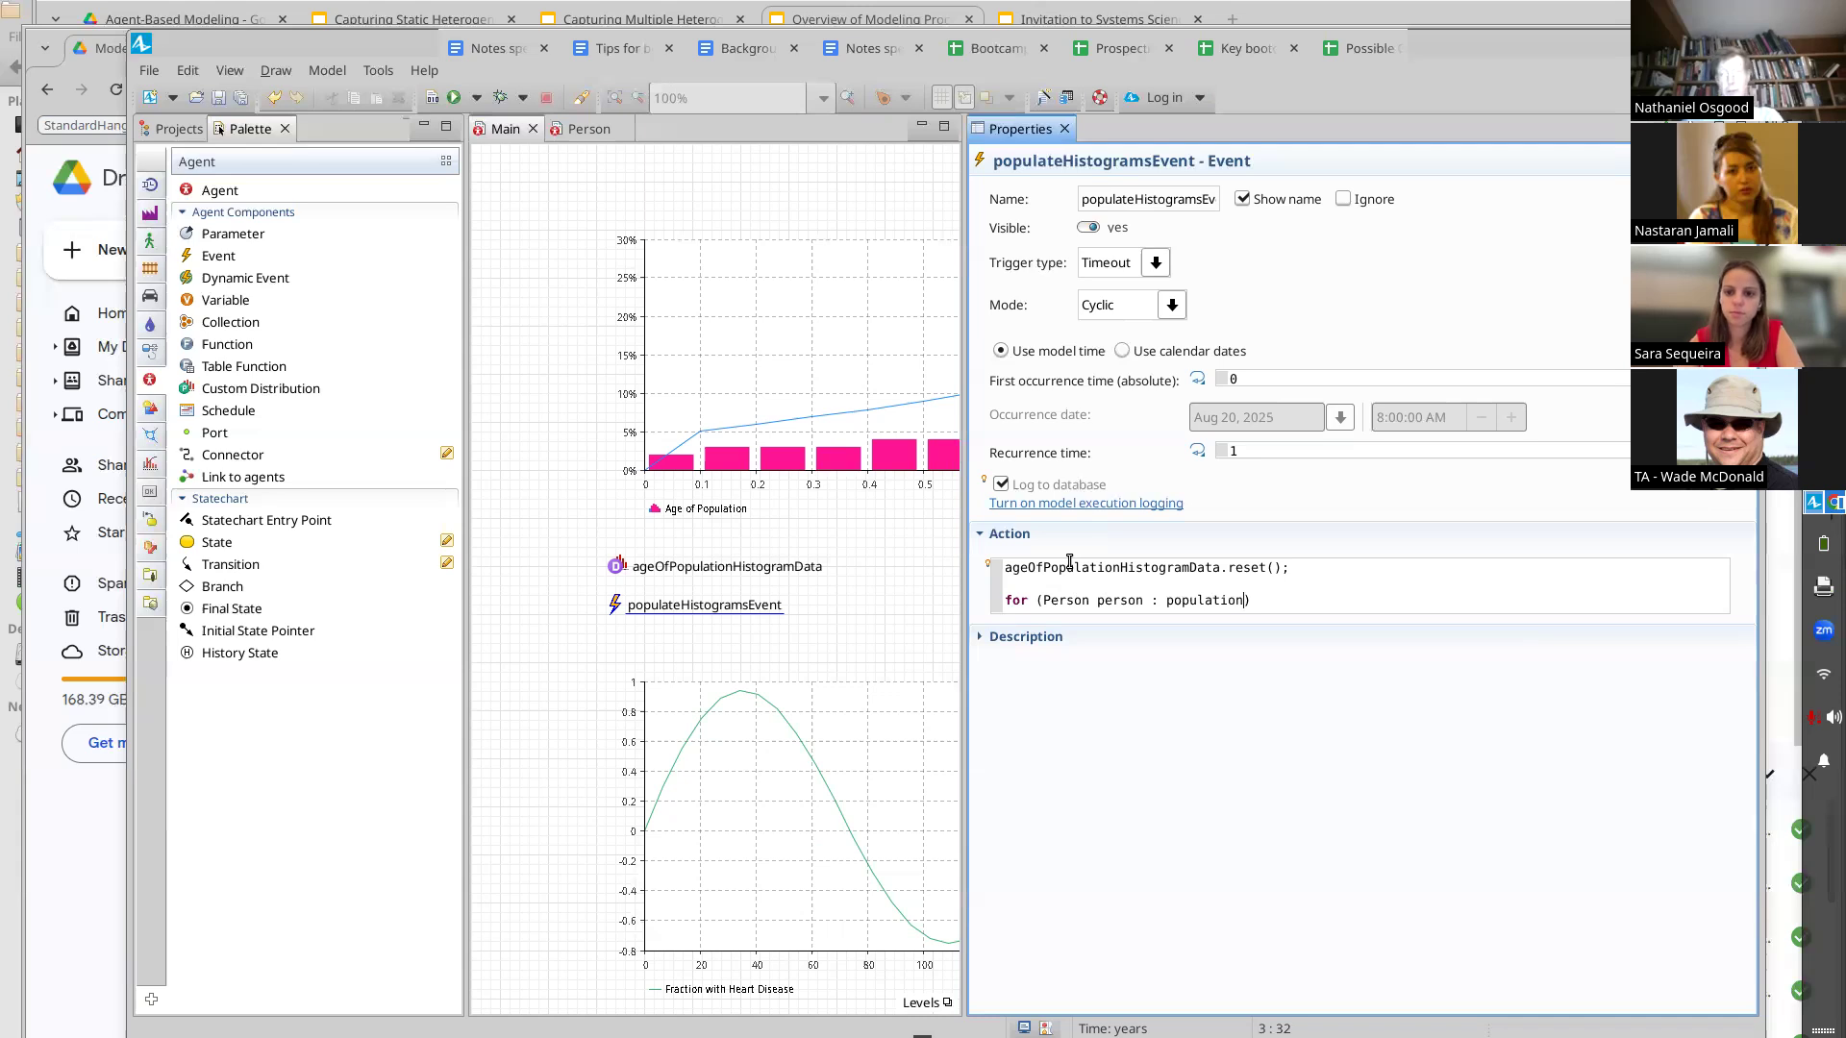
{"action": "key", "text": "End"}
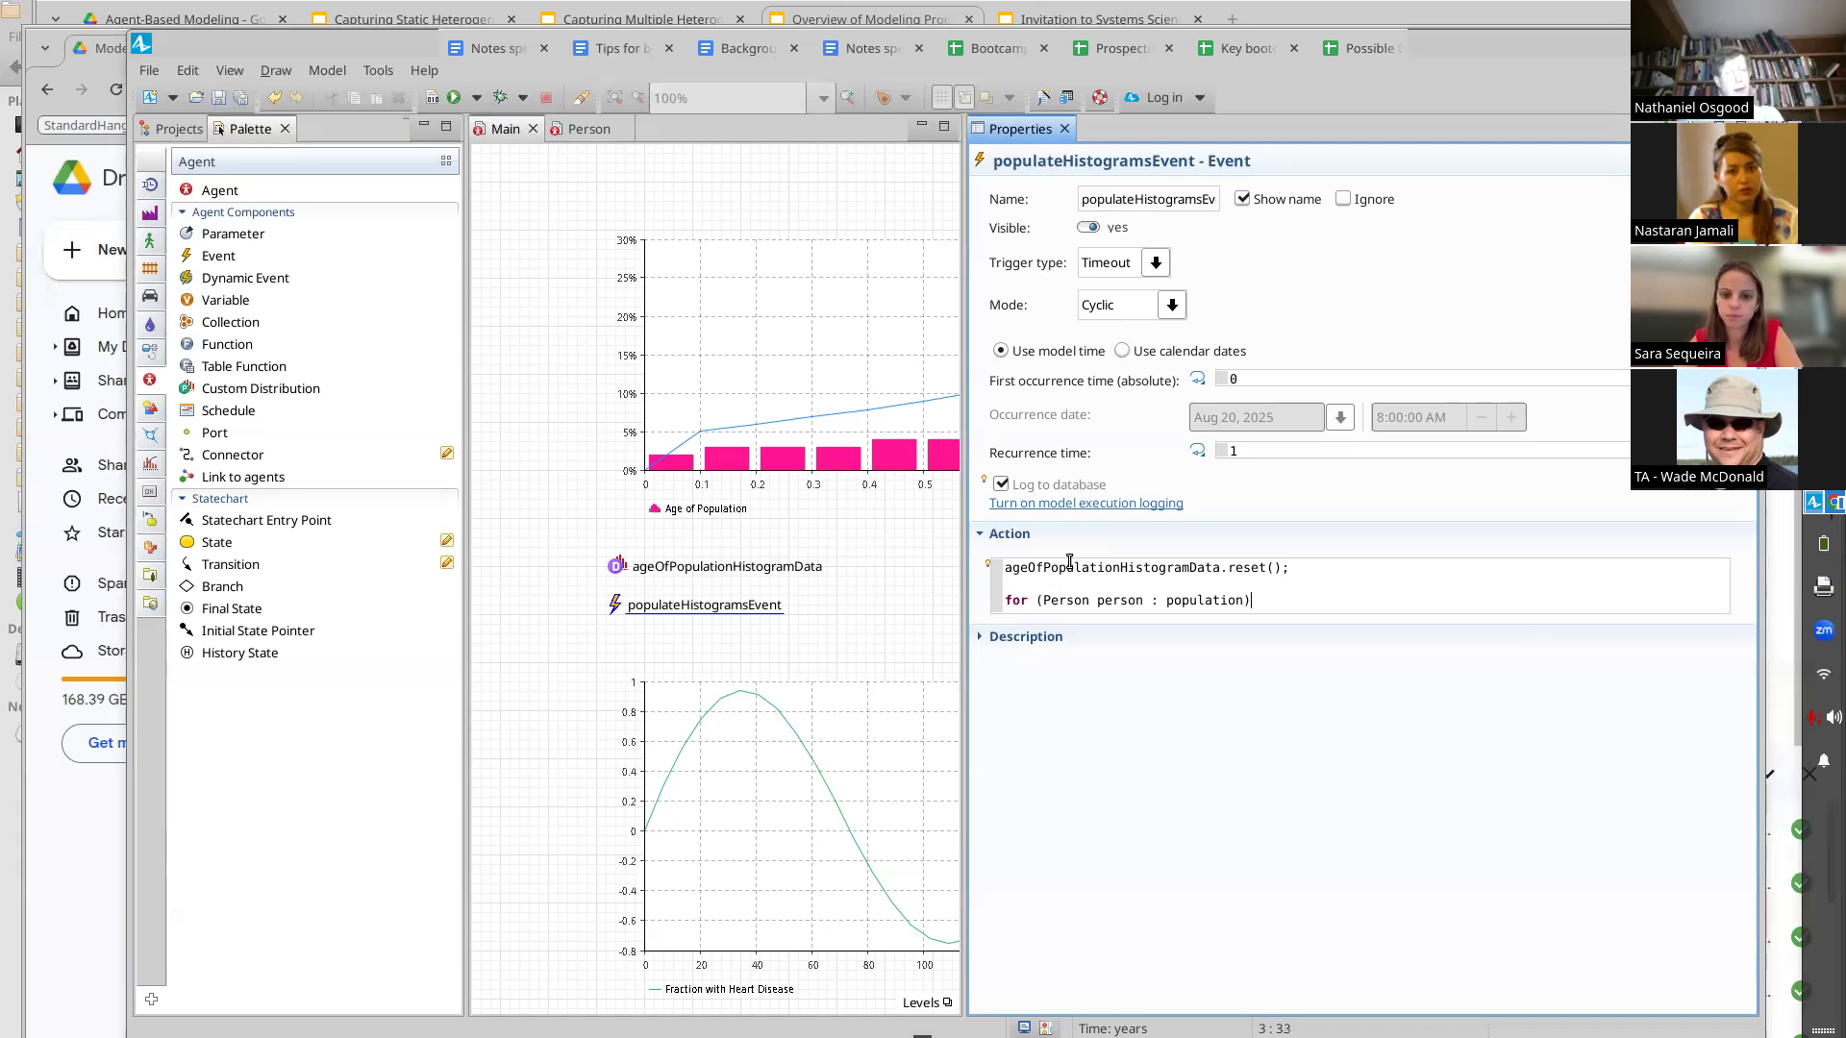
{"action": "key", "text": "shift+Left"}
{"action": "key", "text": "shift+Left"}
{"action": "key", "text": "shift+Left"}
{"action": "key", "text": "shift+Left"}
{"action": "key", "text": "shift+Left"}
{"action": "key", "text": "shift+Left"}
{"action": "key", "text": "shift+Left"}
{"action": "key", "text": "shift+Left"}
{"action": "key", "text": "shift+Left"}
{"action": "key", "text": "shift+Left"}
{"action": "key", "text": "shift+Left"}
{"action": "key", "text": "shift+Left"}
{"action": "key", "text": "shift+Left"}
{"action": "key", "text": "shift+Left"}
{"action": "key", "text": "shift+Left"}
{"action": "key", "text": "shift+Left"}
{"action": "key", "text": "shift+Left"}
{"action": "key", "text": "shift+Left"}
{"action": "key", "text": "shift+Left"}
{"action": "key", "text": "shift+Left"}
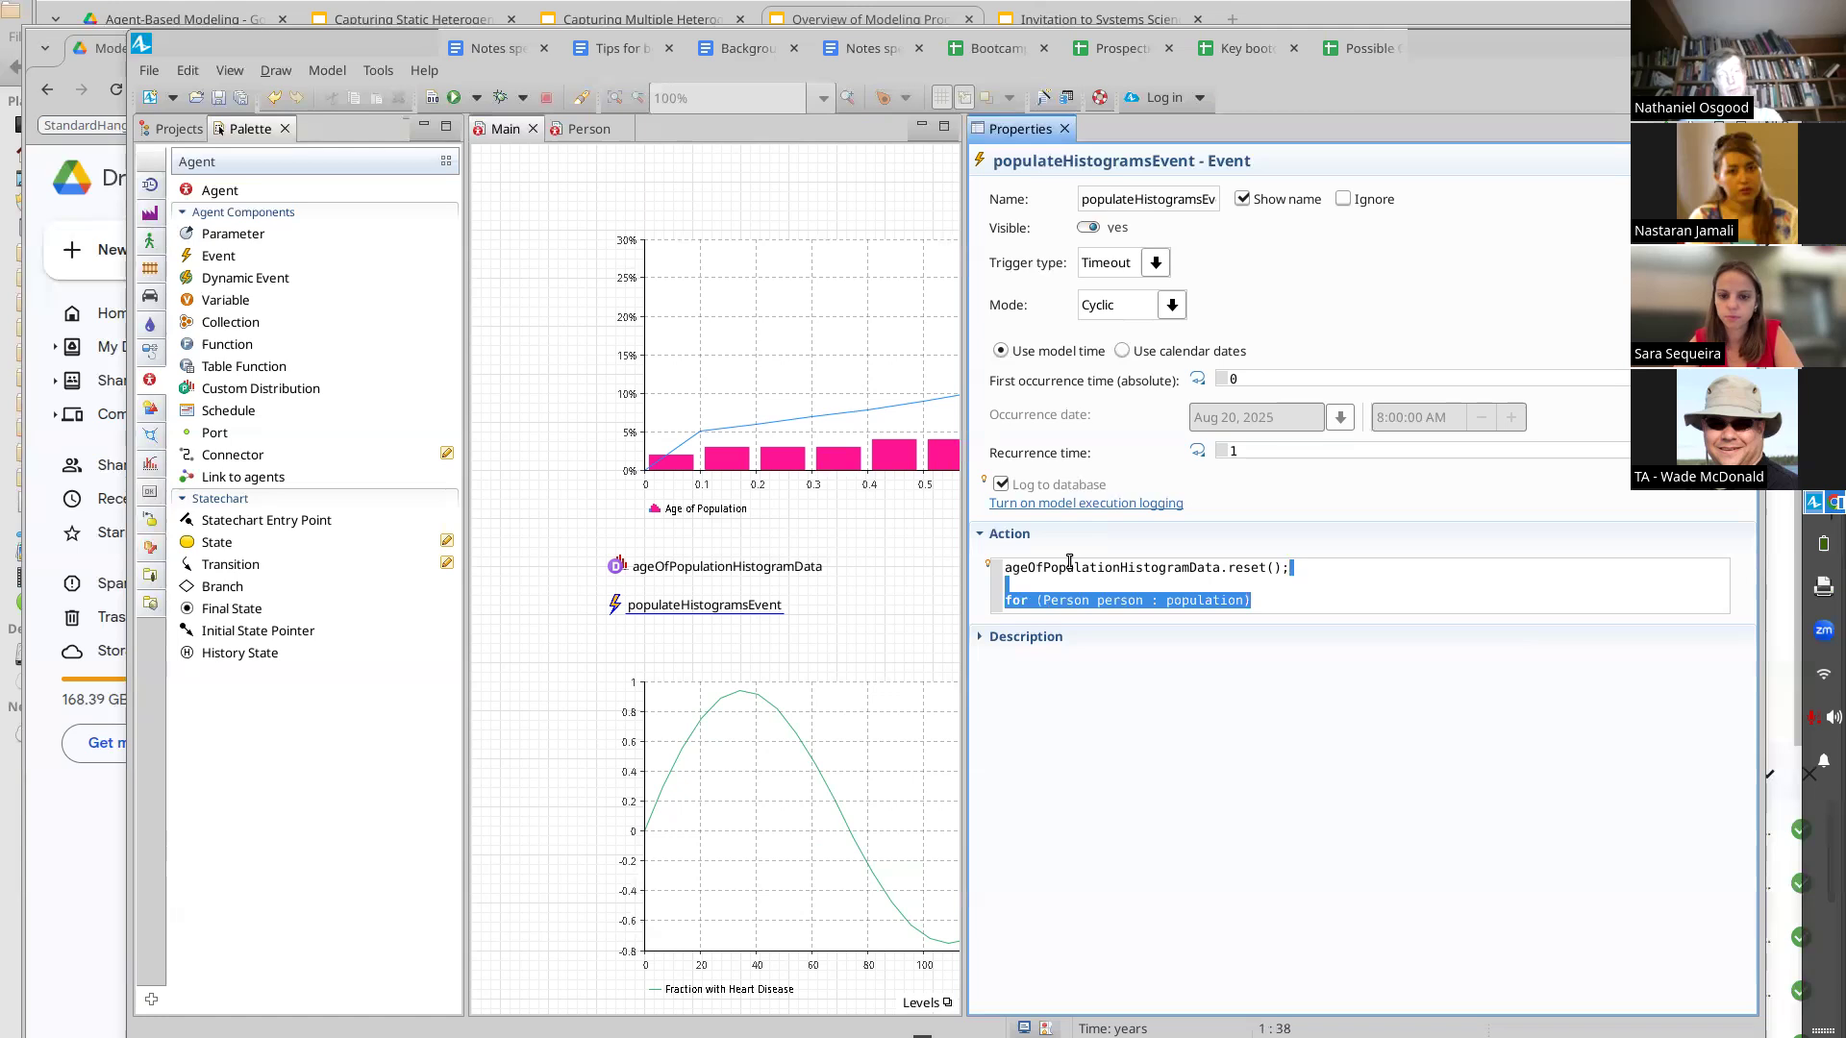
{"action": "key", "text": "Right"}
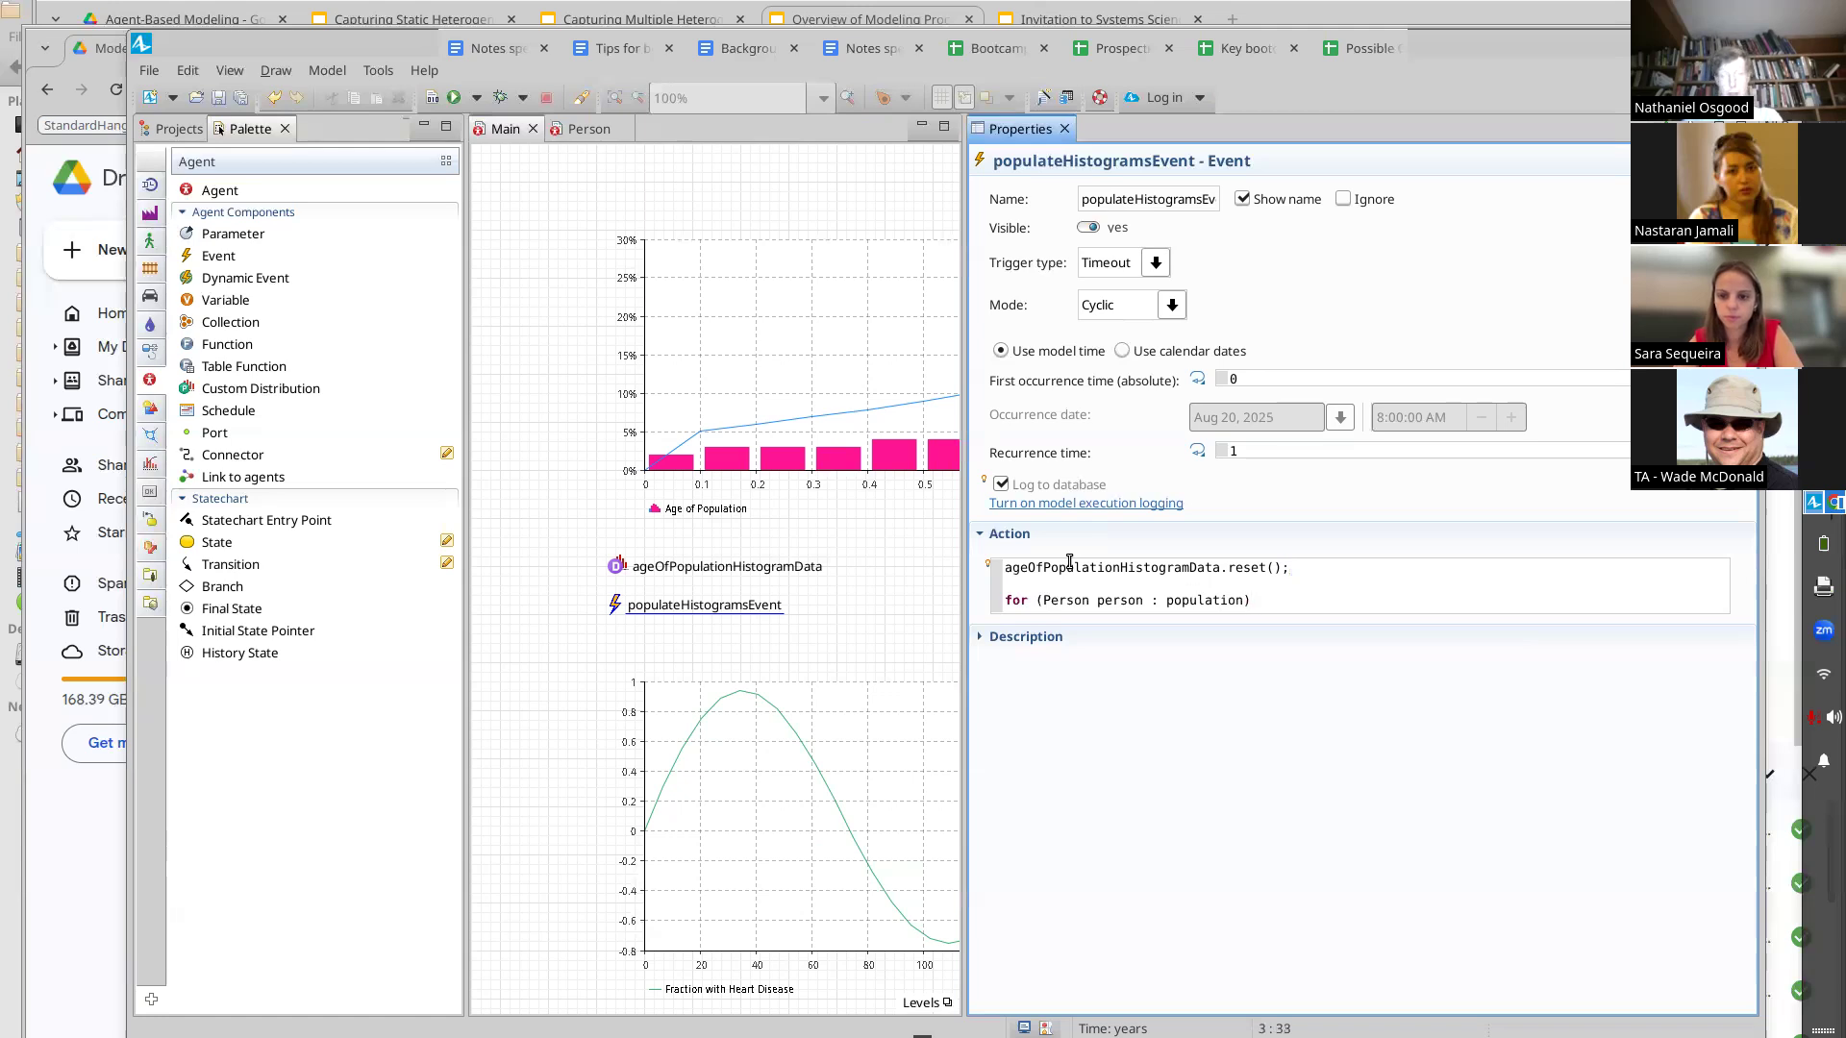
Add opening and closing braces for the loop body beneath the for header
{"action": "key", "text": "Return"}
{"action": "type", "text": "{"}
{"action": "key", "text": "Return"}
{"action": "key", "text": "BackSpace"}
{"action": "key", "text": "Left"}
{"action": "key", "text": "Right"}
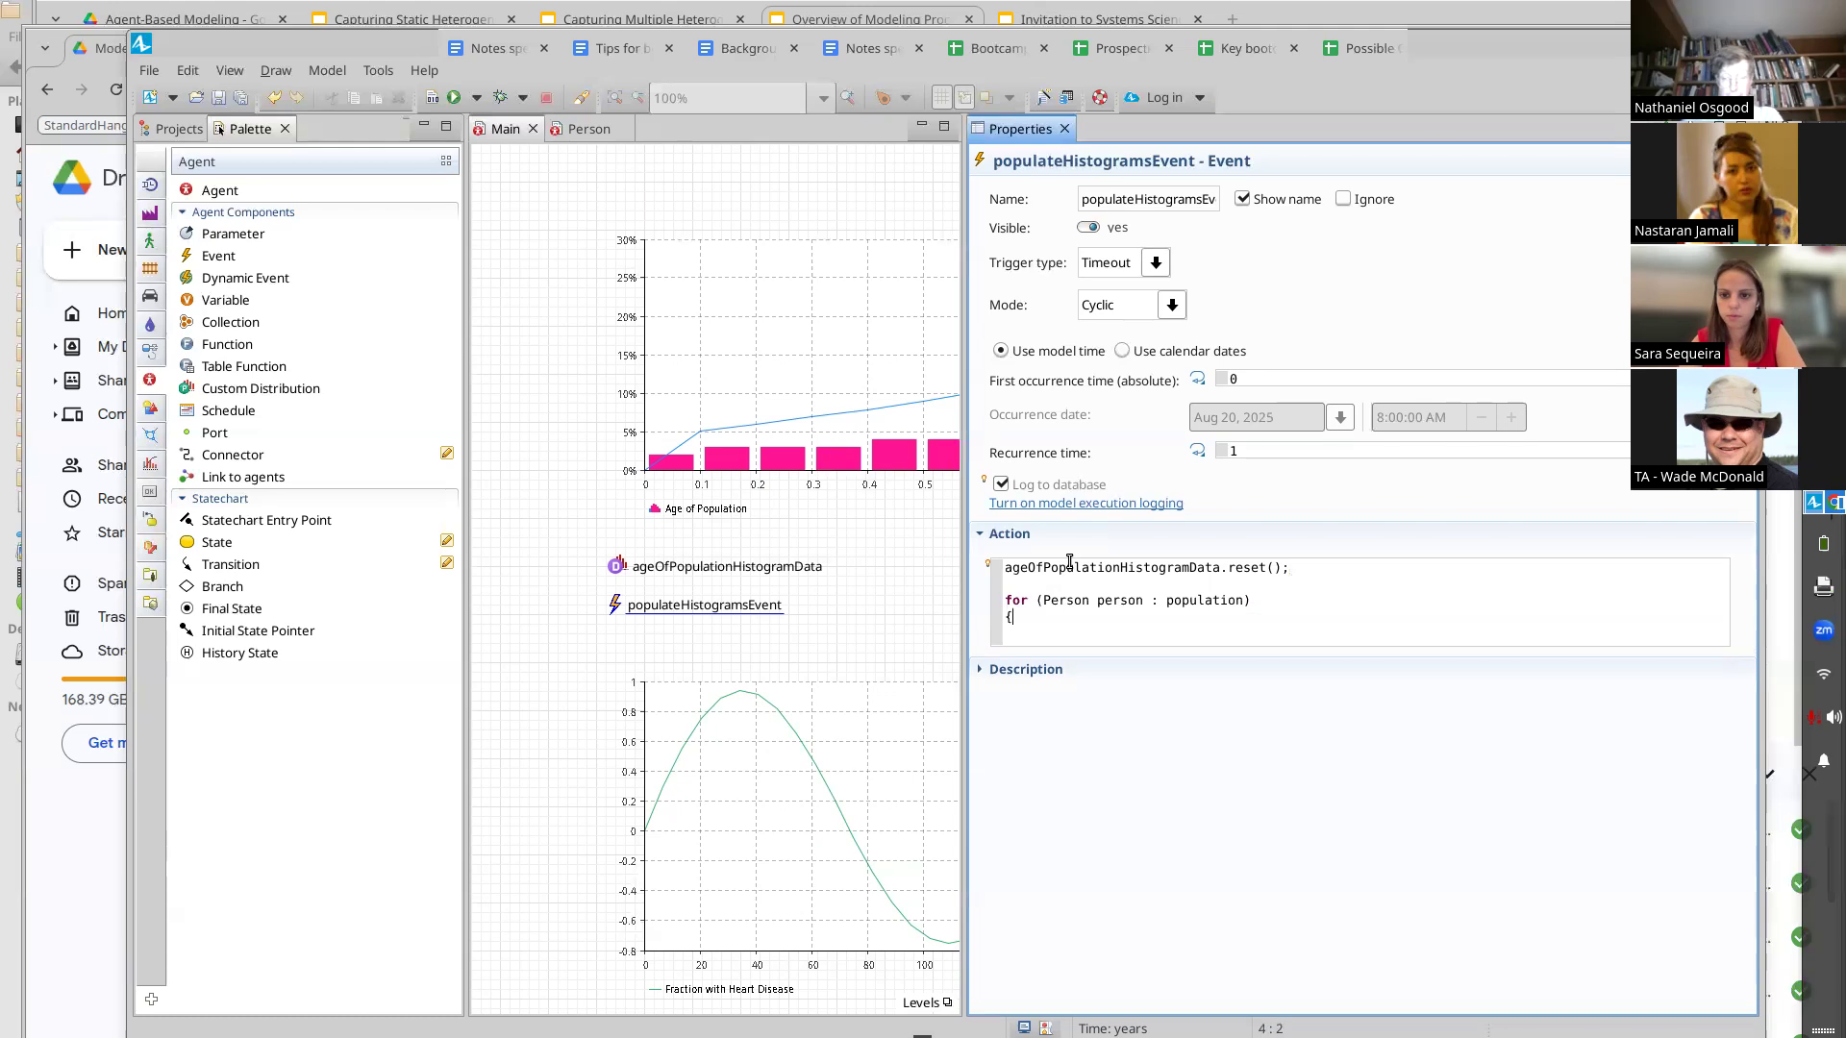
{"action": "key", "text": "Return"}
{"action": "type", "text": "}"}
{"action": "key", "text": "Return"}
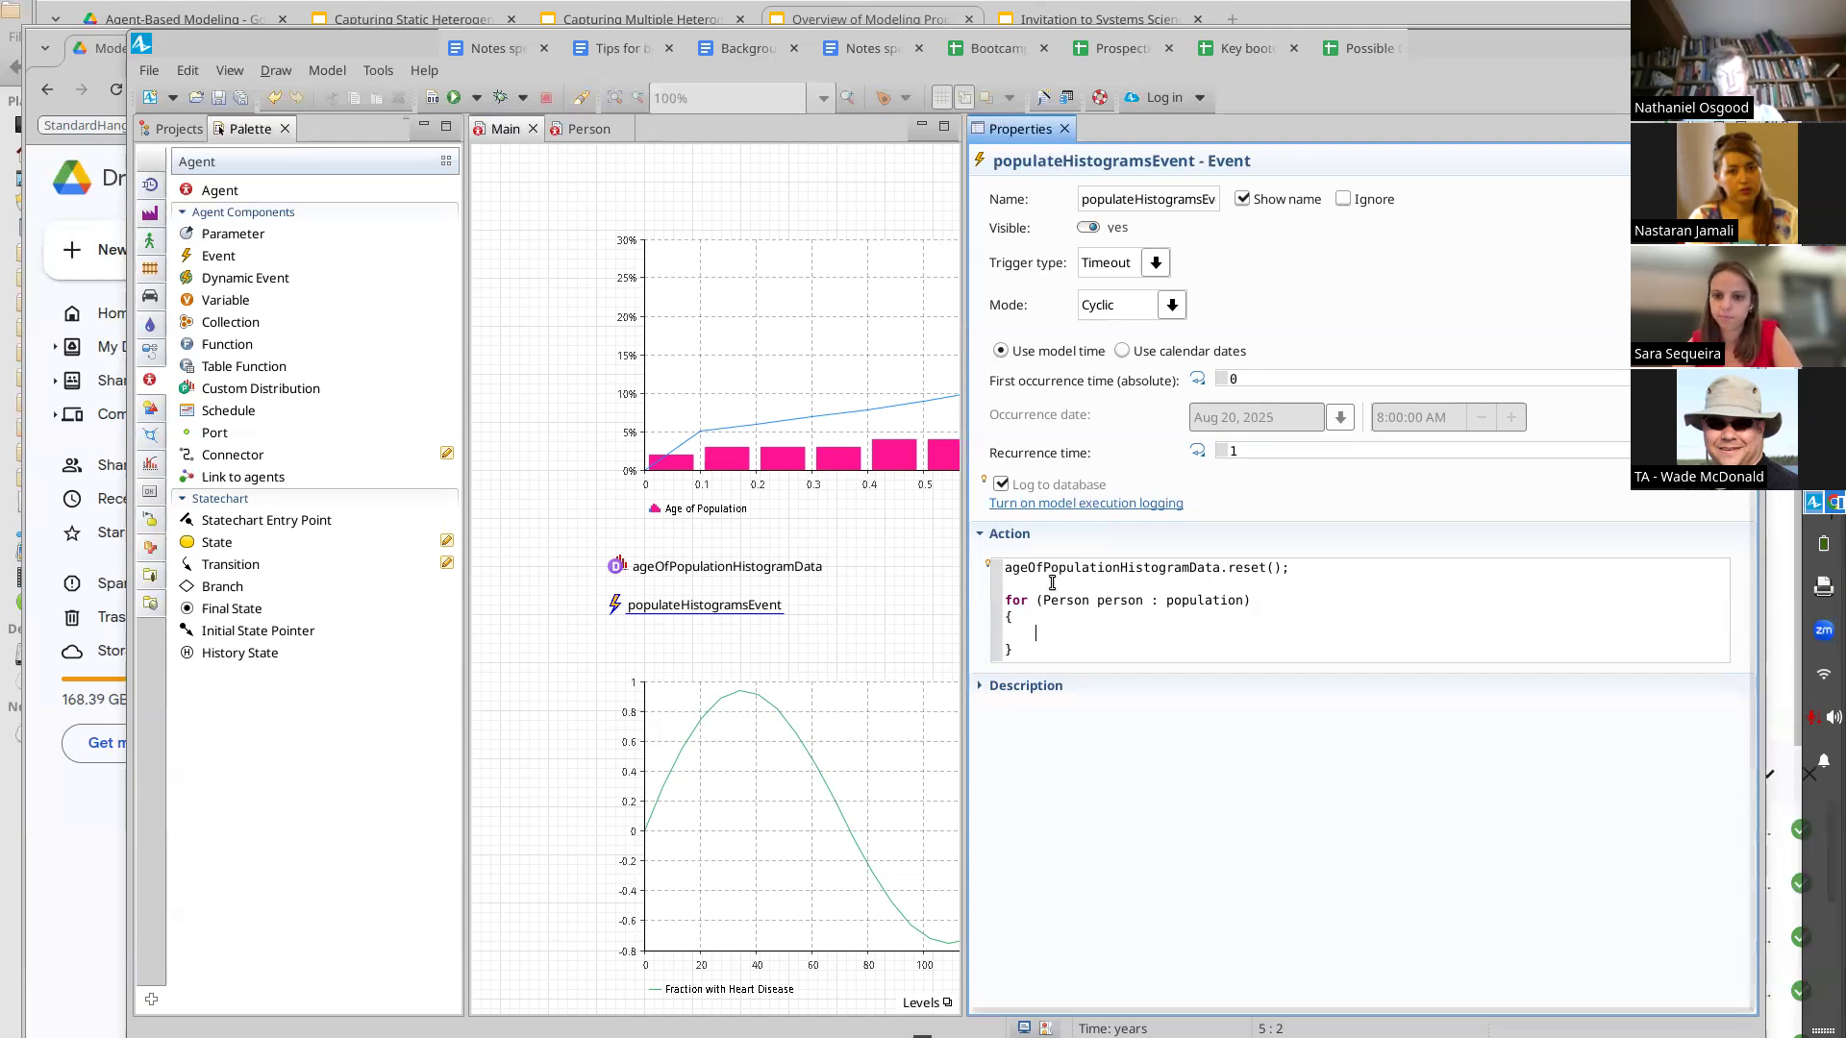
{"action": "left_click", "coordinate": [1006, 616]}
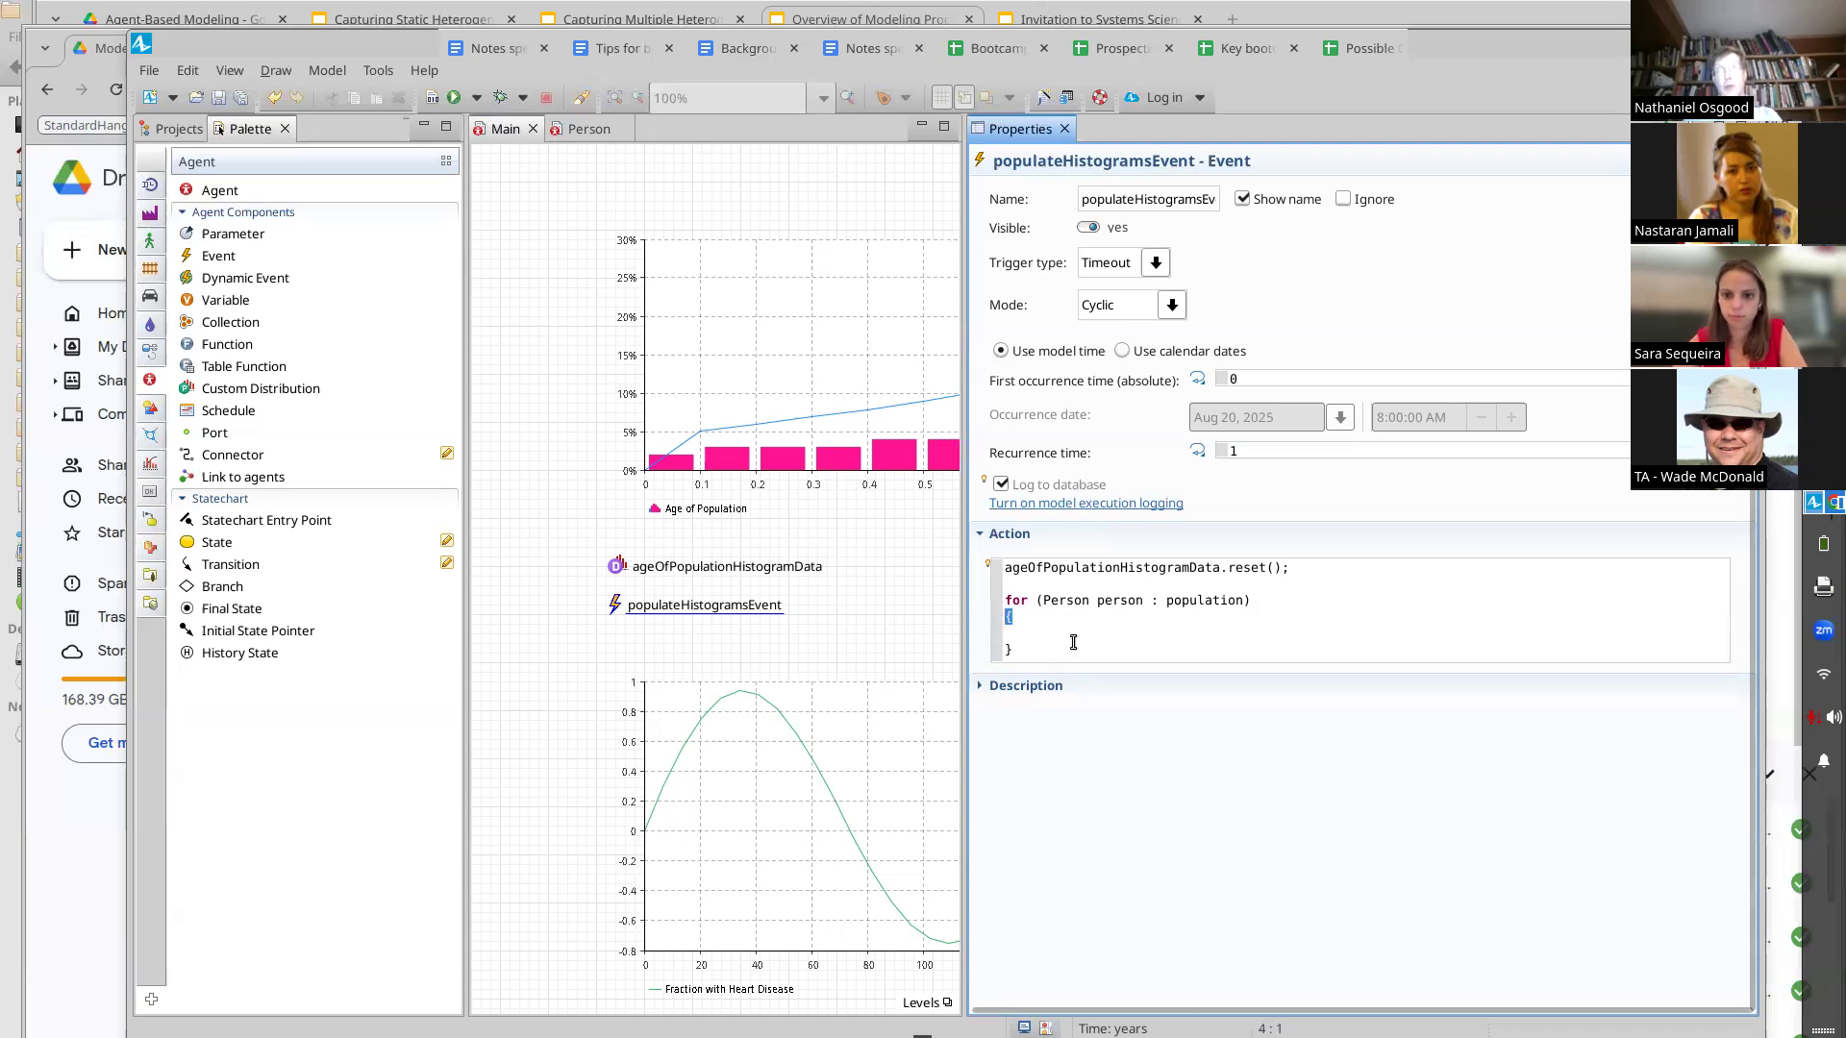
{"action": "key", "text": "Left"}
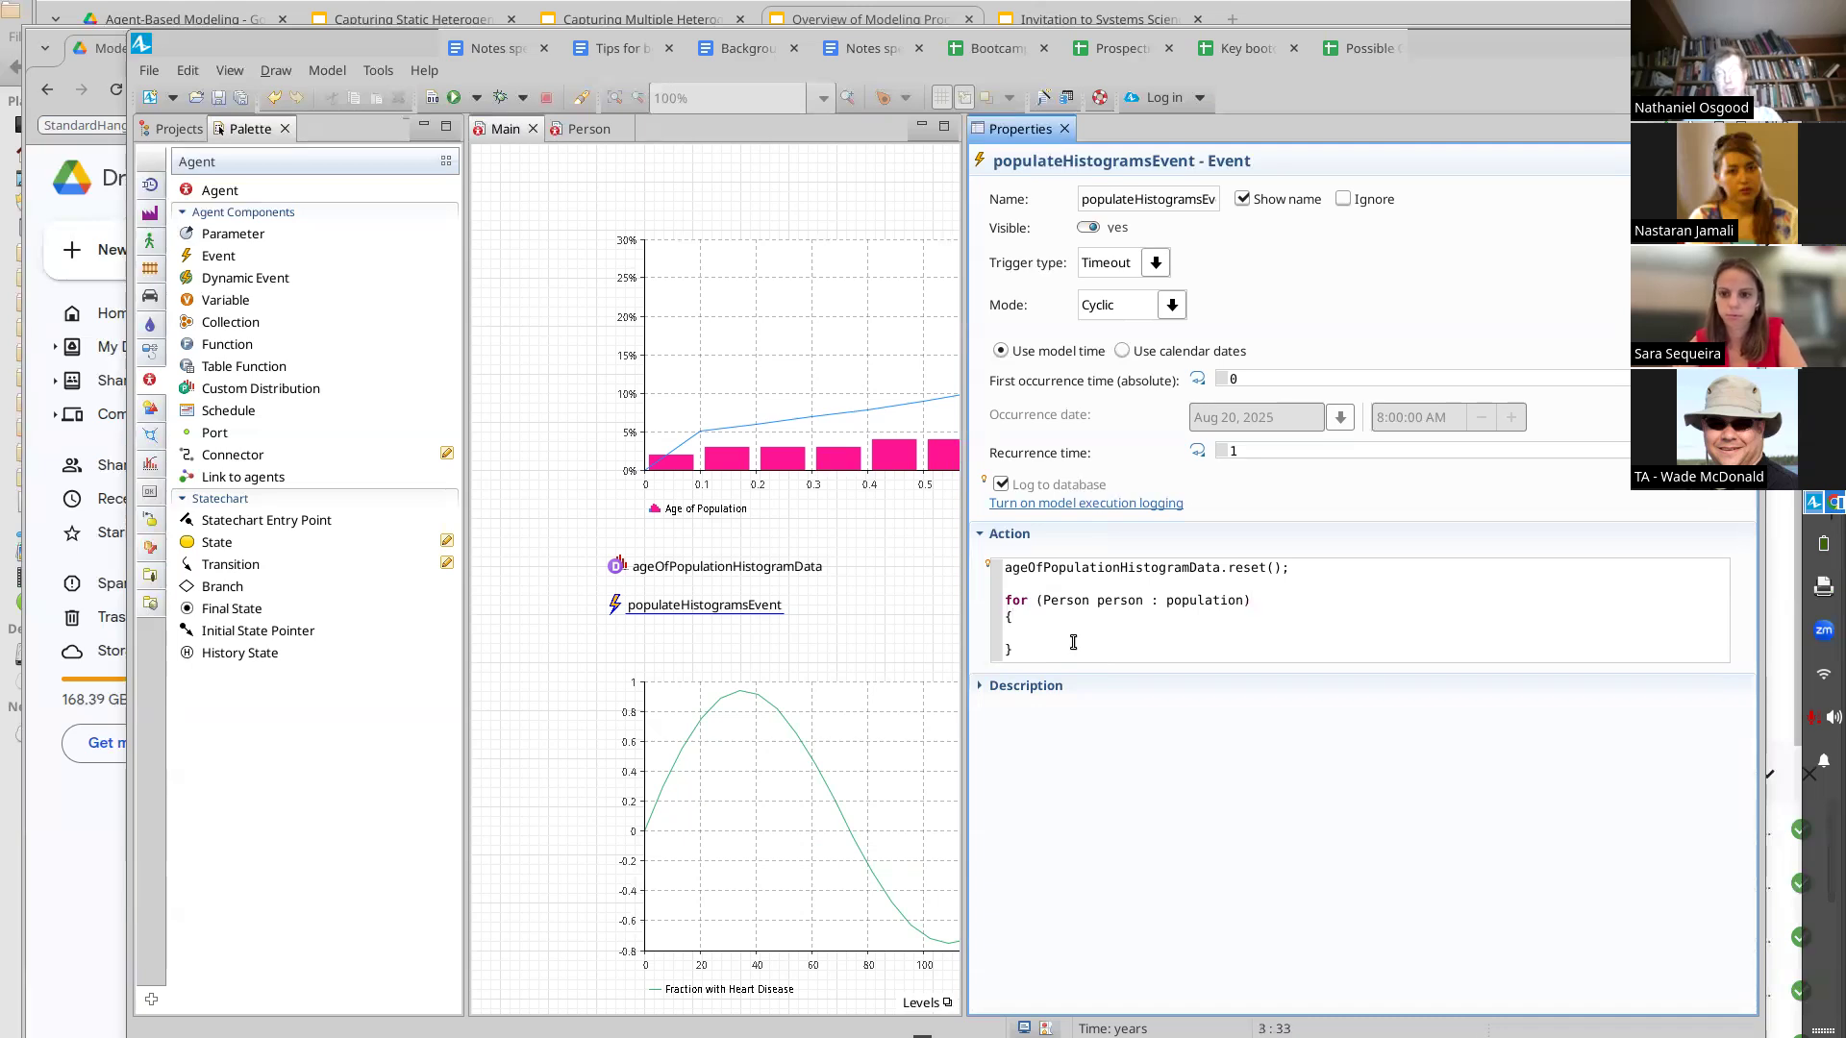
Open an indented line inside the loop body and insert a call to ageOfPopulationHistogramData.add()
{"action": "key", "text": "Delete"}
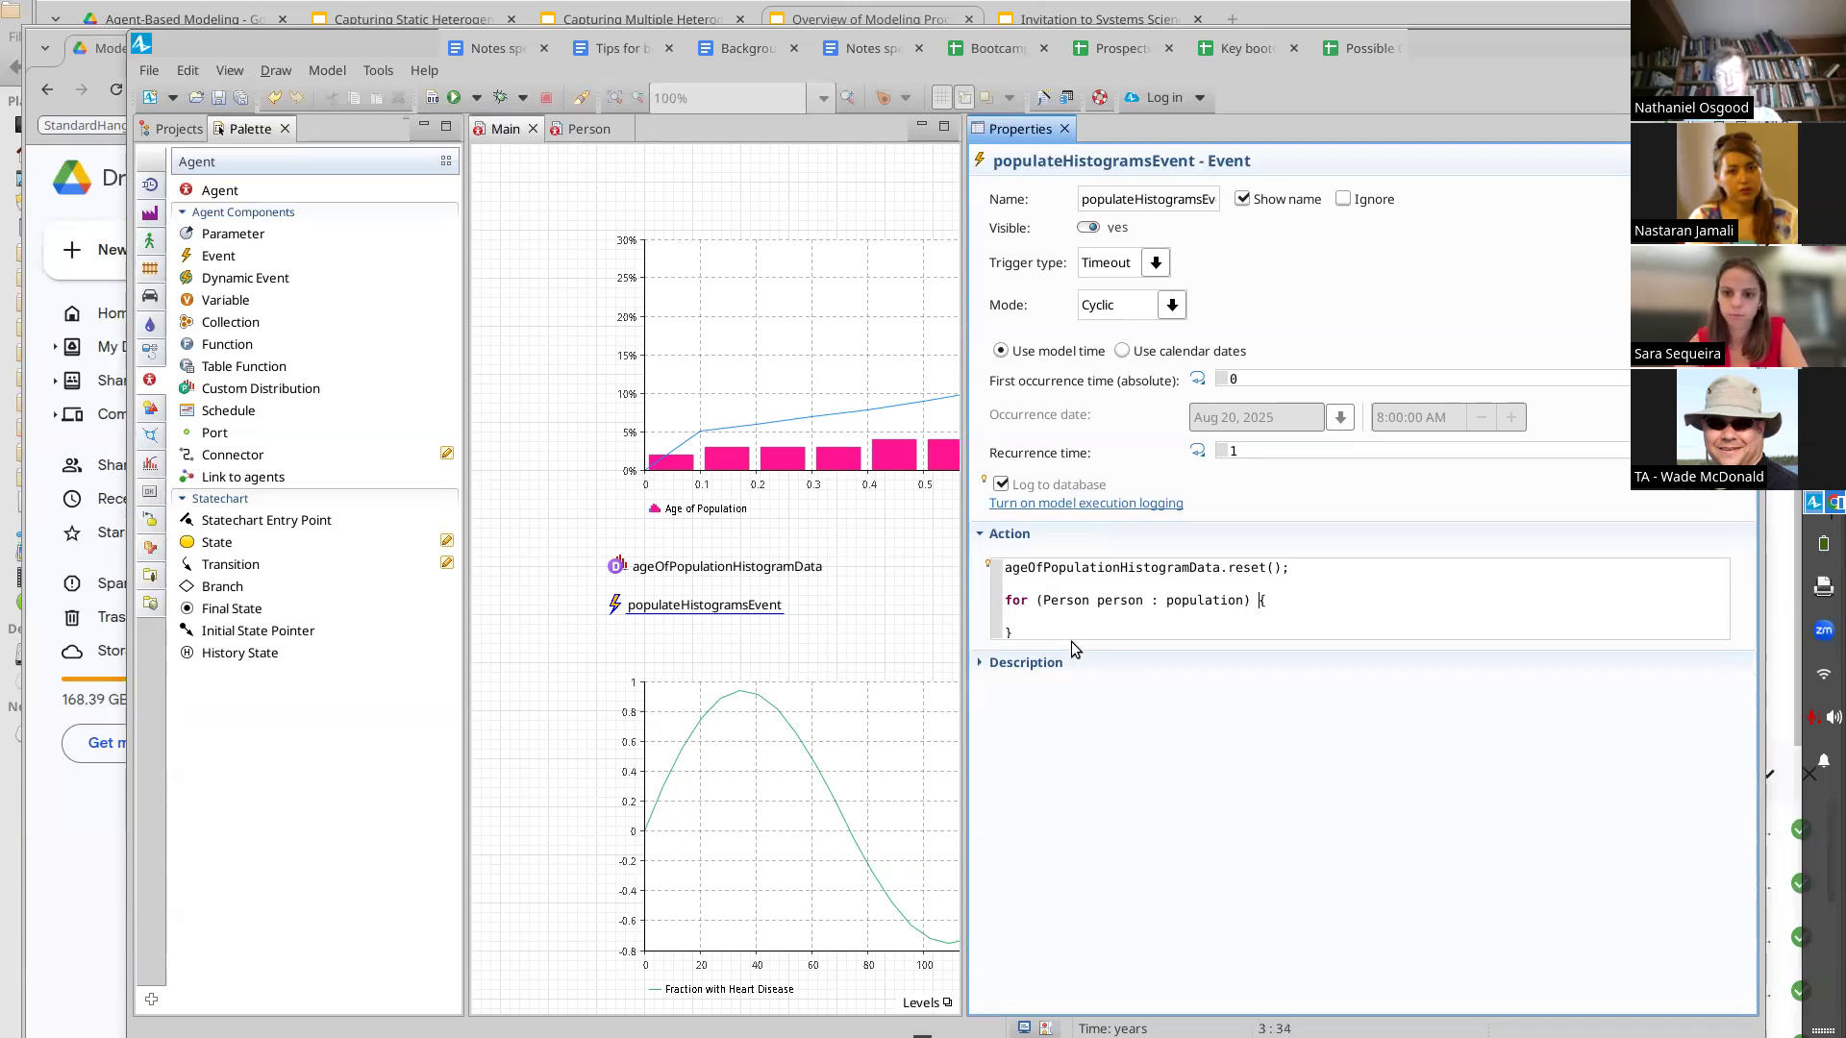
{"action": "key", "text": "Return"}
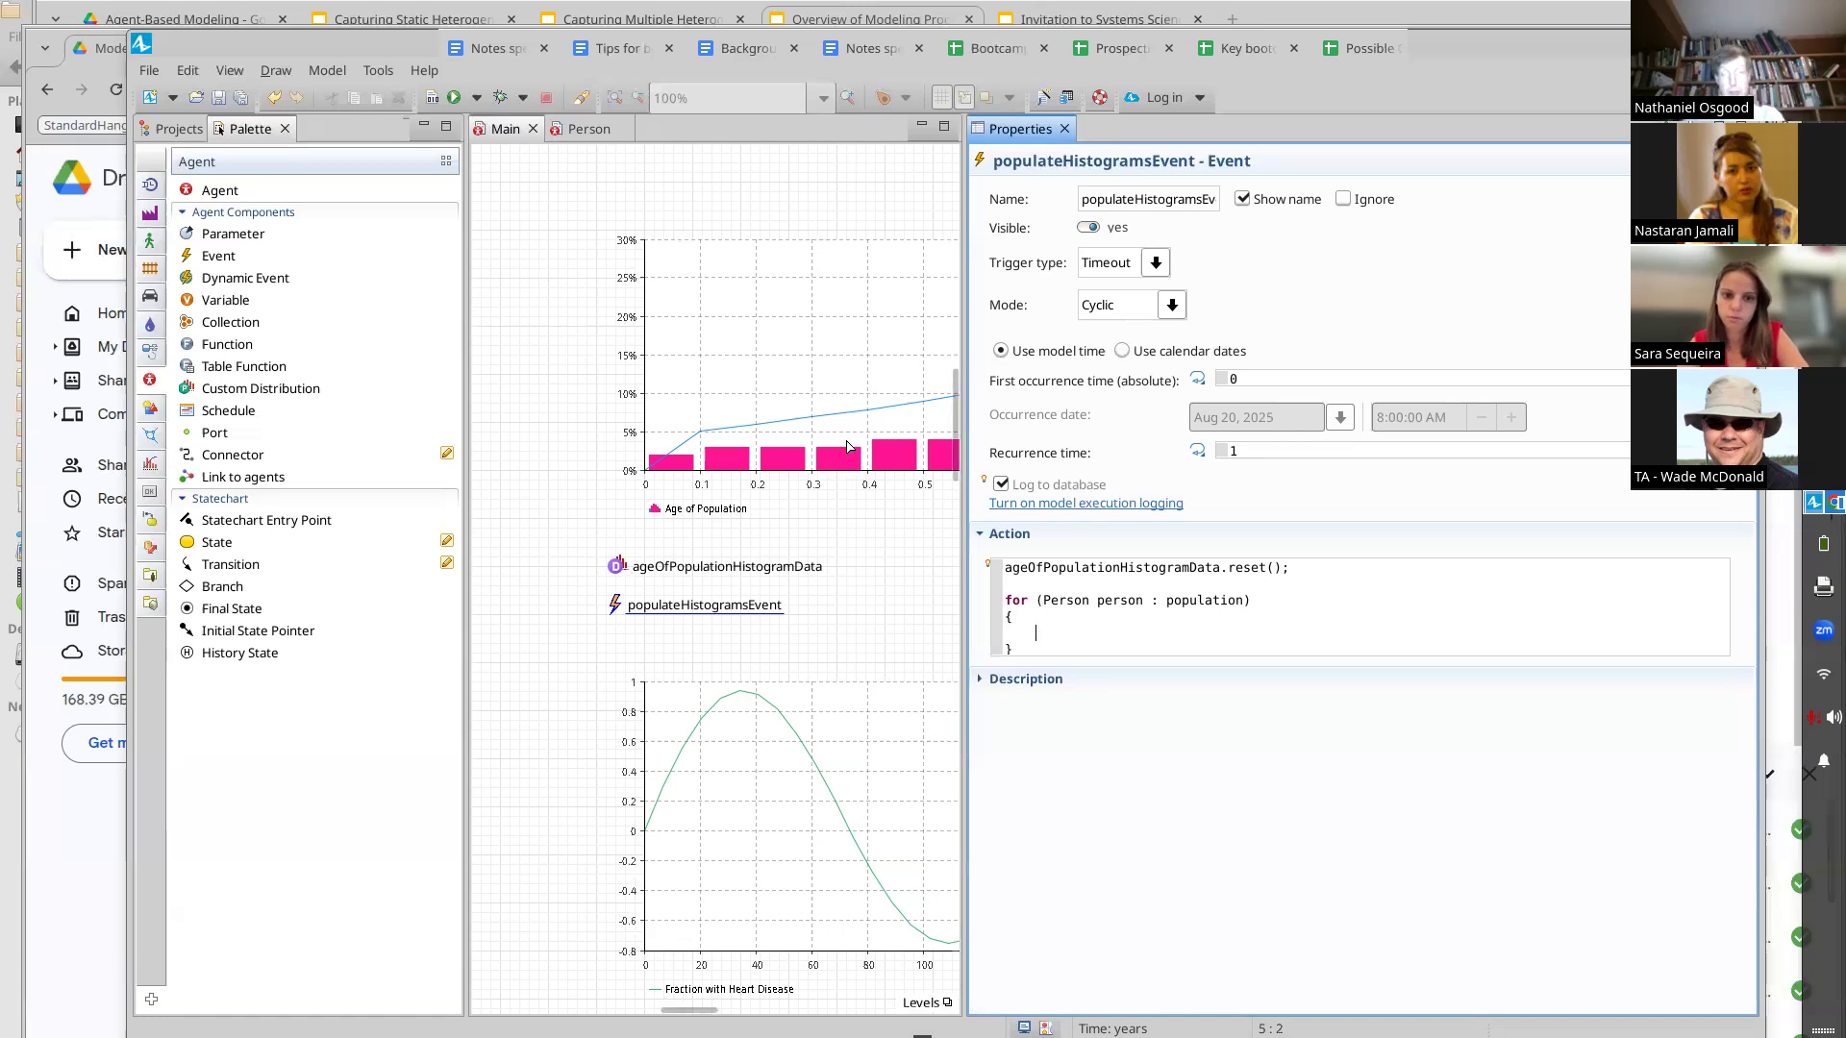
{"action": "type", "text": "geOfPop"}
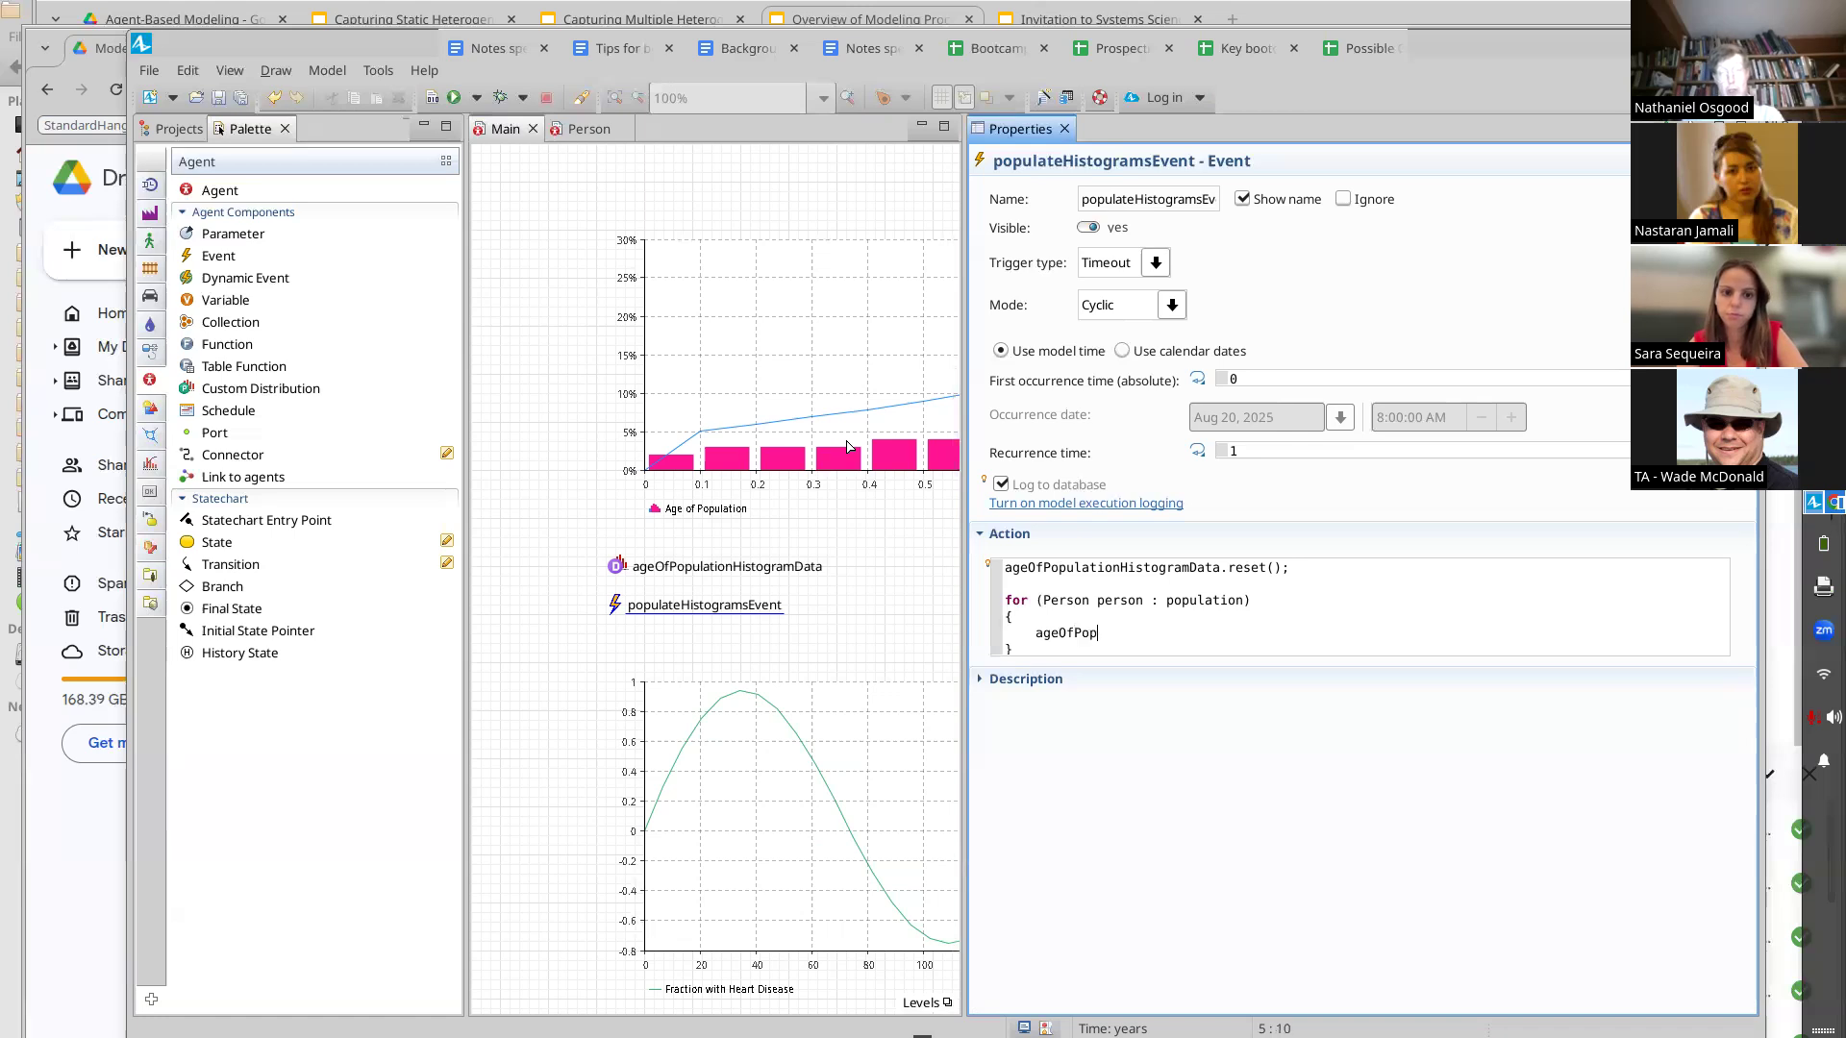
{"action": "key", "text": "ctrl+space"}
{"action": "key", "text": "Return"}
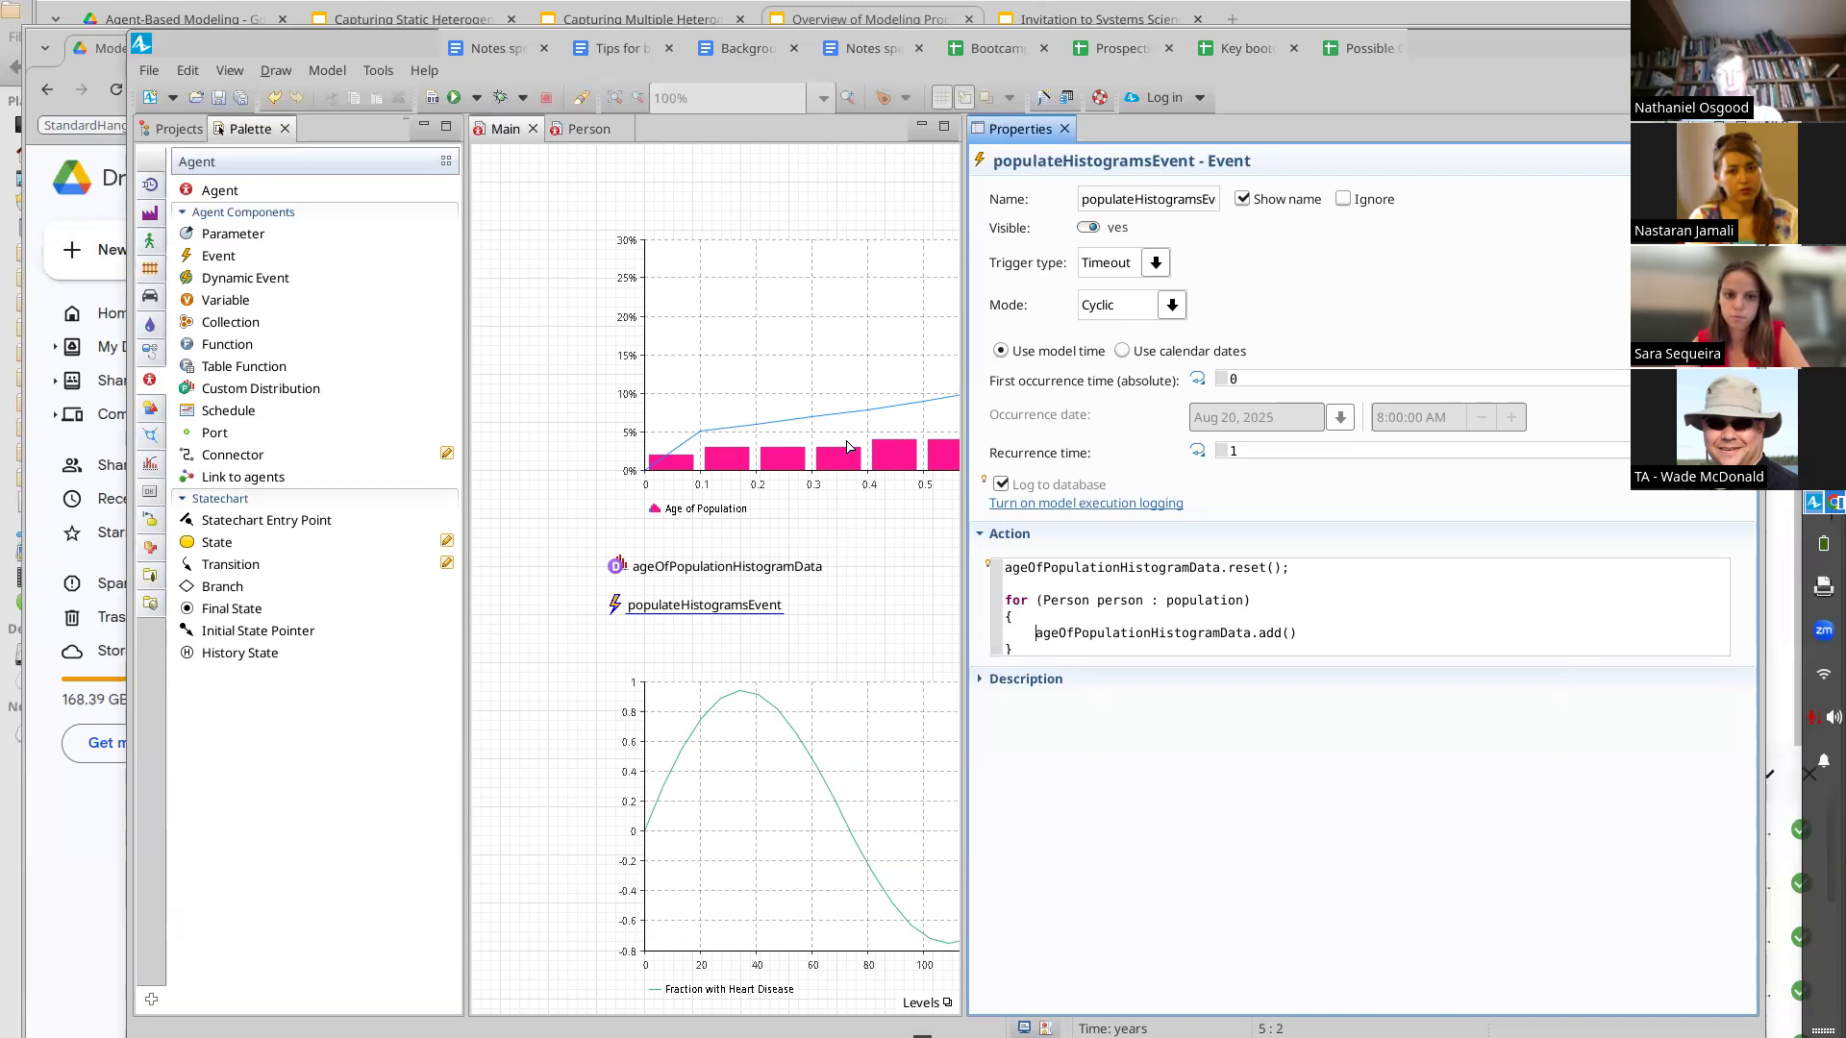
Pass person.currentAge() as the add call's argument and end the statement with a semicolon
{"action": "key", "text": "ctrl+shift+Left"}
{"action": "key", "text": "ctrl+shift+Right"}
{"action": "key", "text": "ctrl+shift+Right"}
{"action": "key", "text": "ctrl+shift+Left"}
{"action": "key", "text": "ctrl+shift+Left"}
{"action": "key", "text": "ctrl+shift+Right"}
{"action": "key", "text": "Right"}
{"action": "key", "text": "Right"}
{"action": "key", "text": "ctrl+shift+Right"}
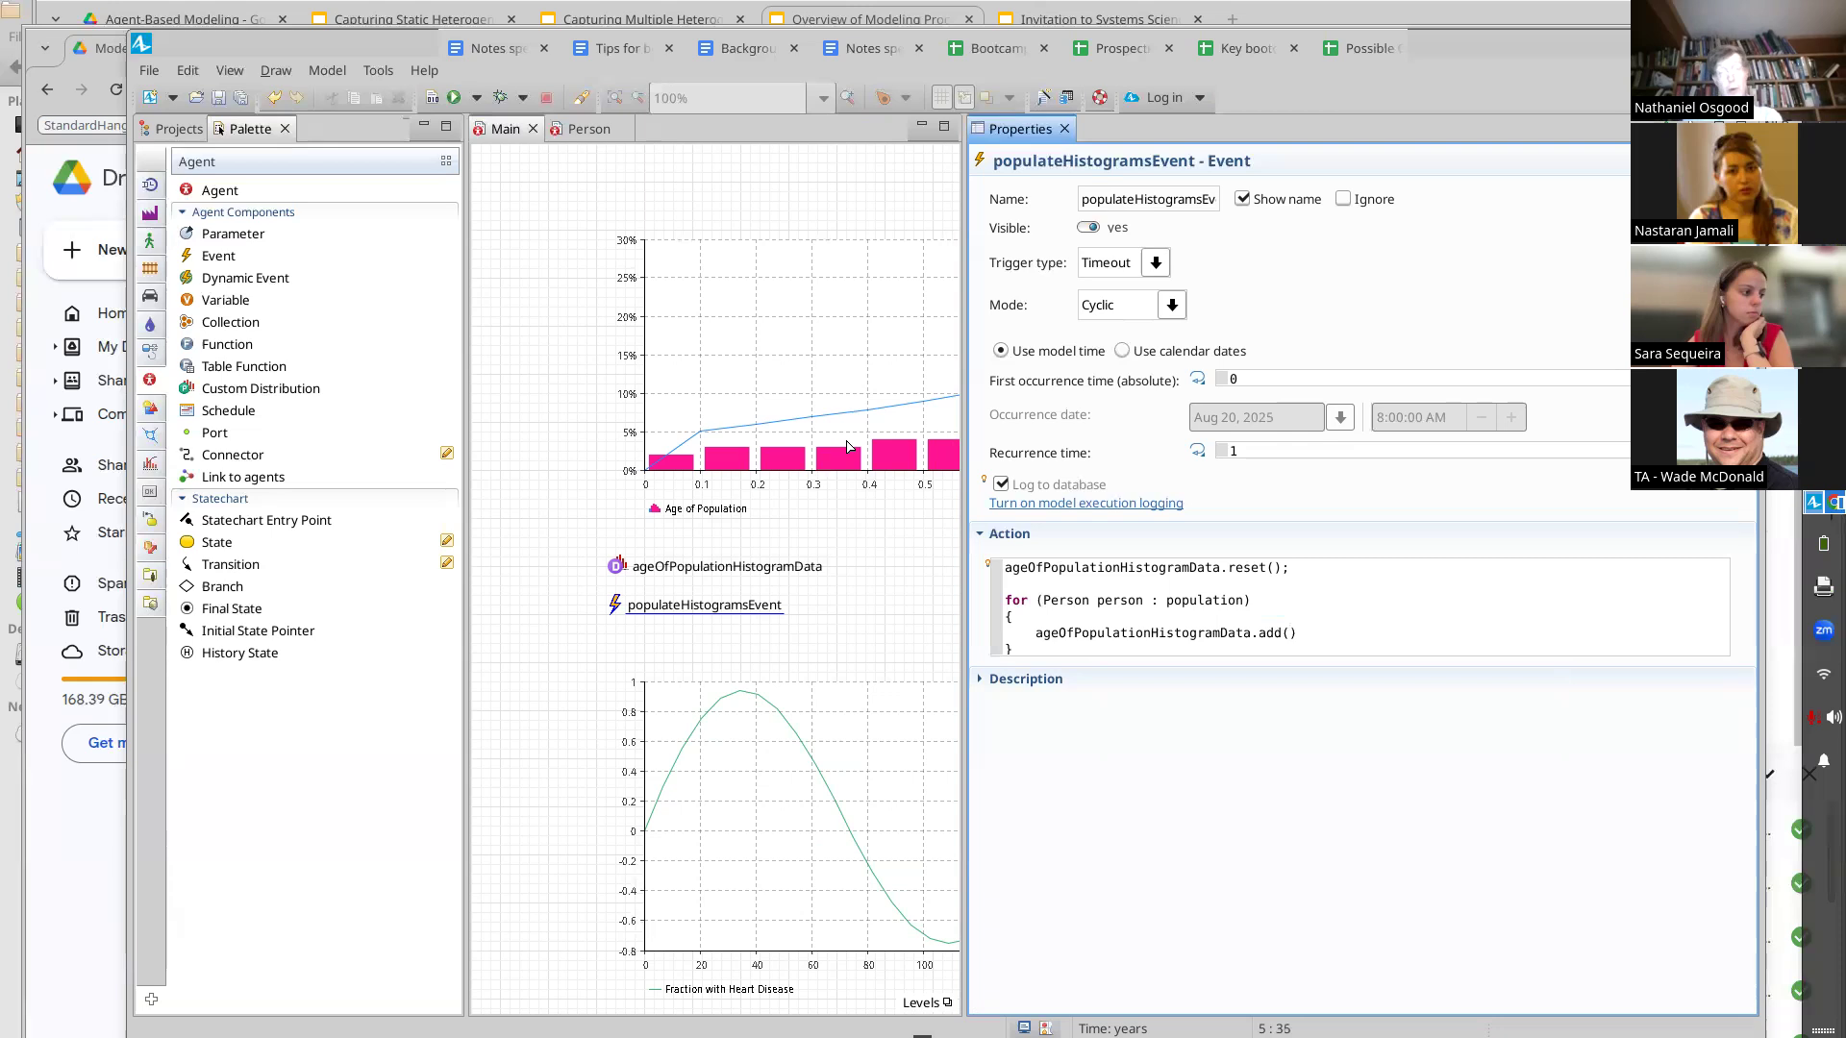
{"action": "type", "text": "(person.cur"}
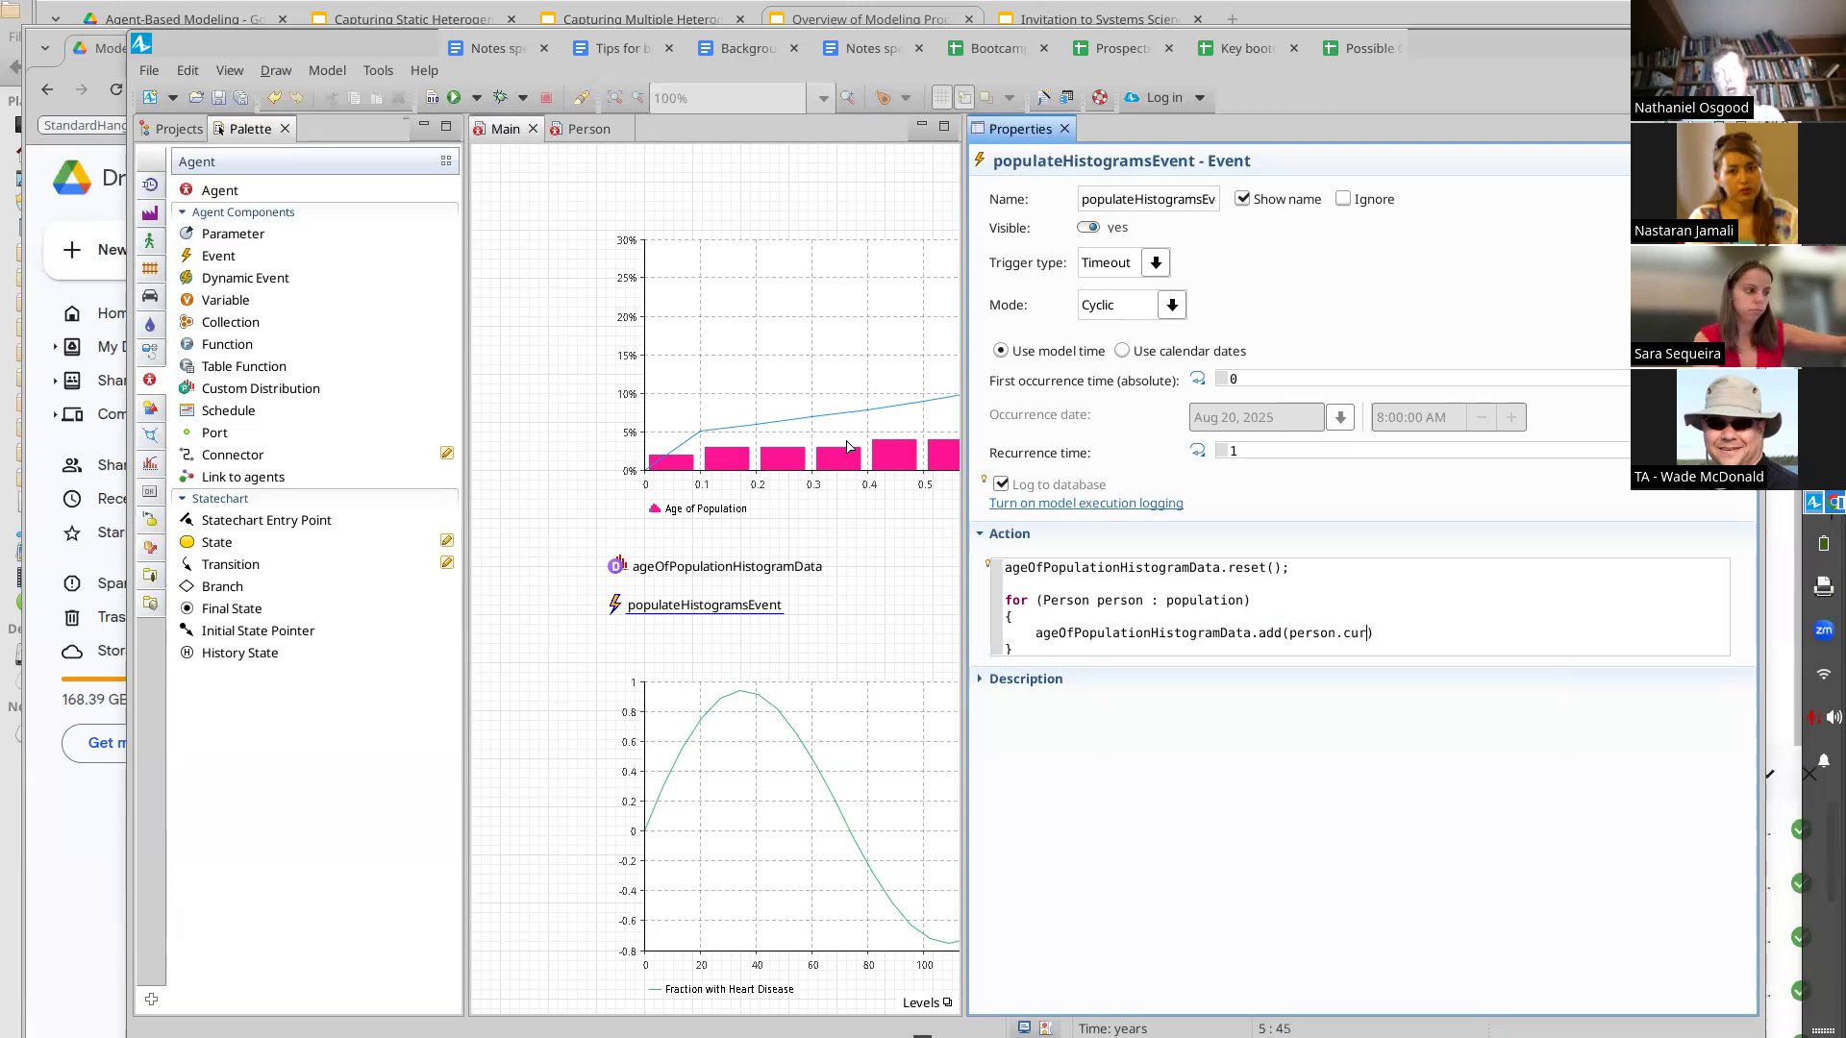
{"action": "key", "text": "ctrl+space"}
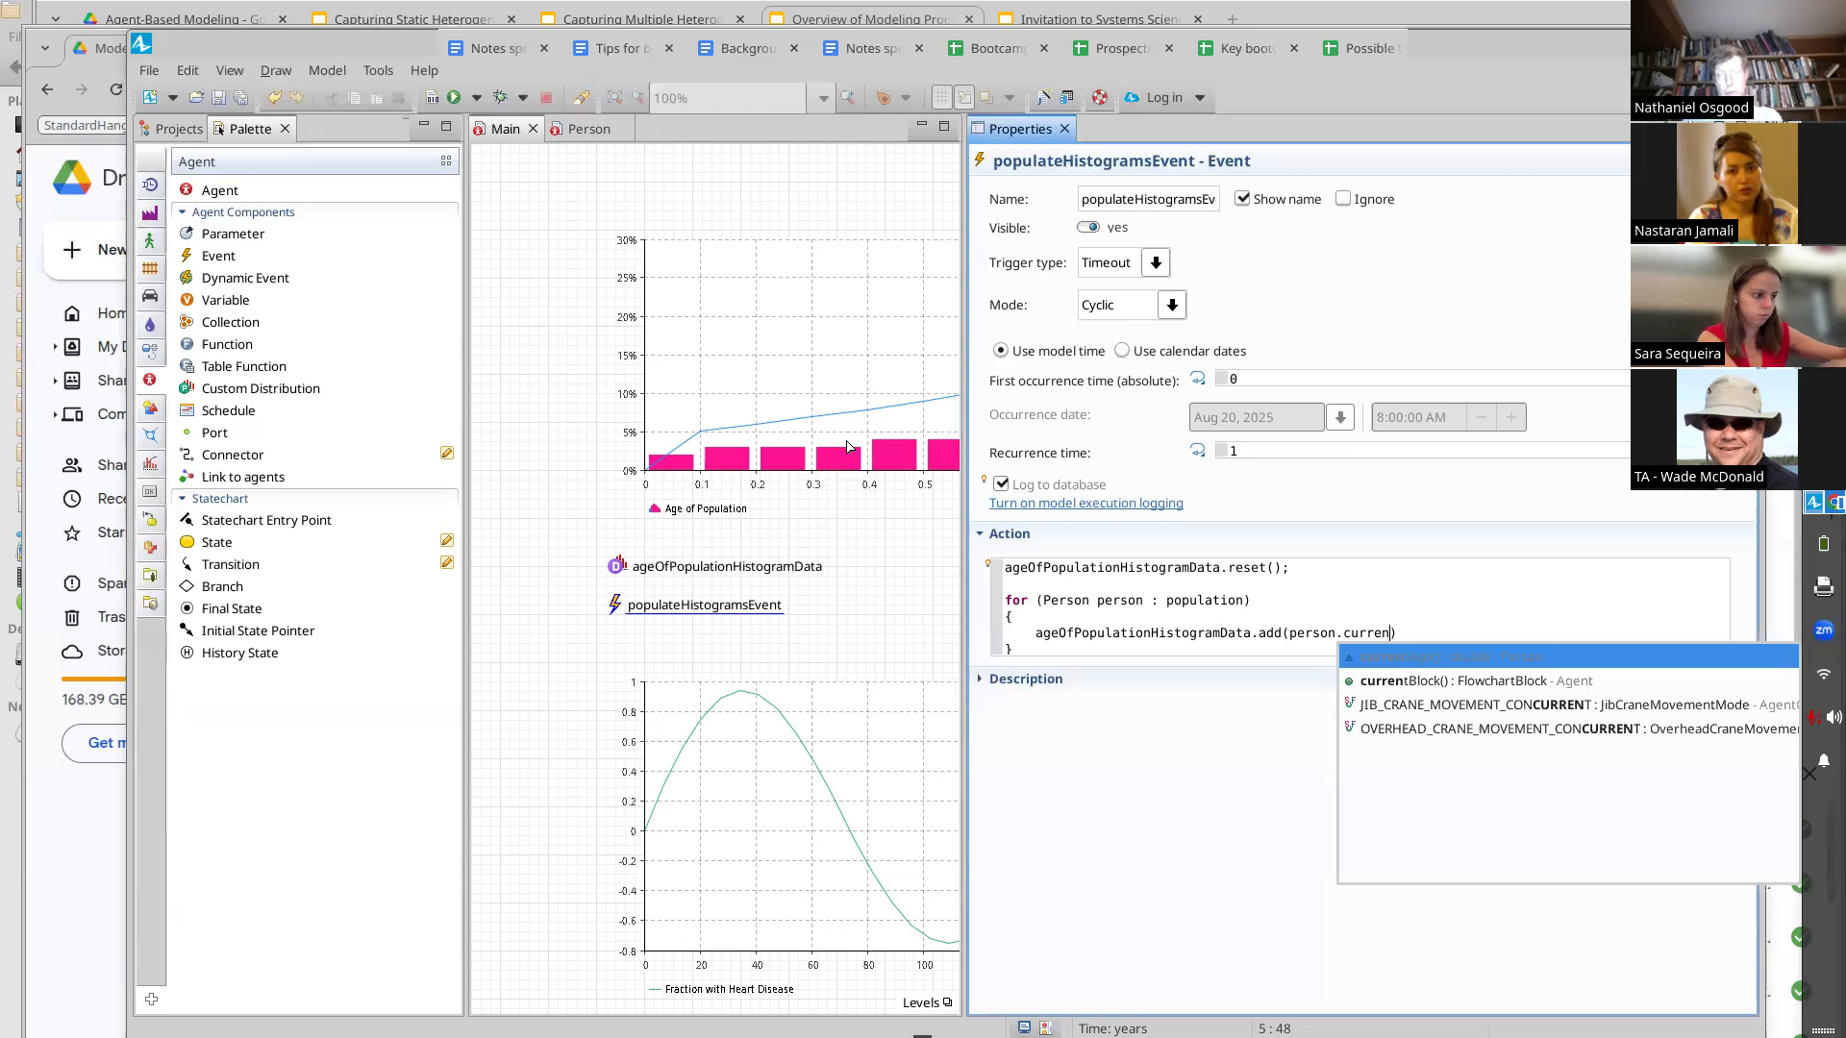
{"action": "key", "text": "Return"}
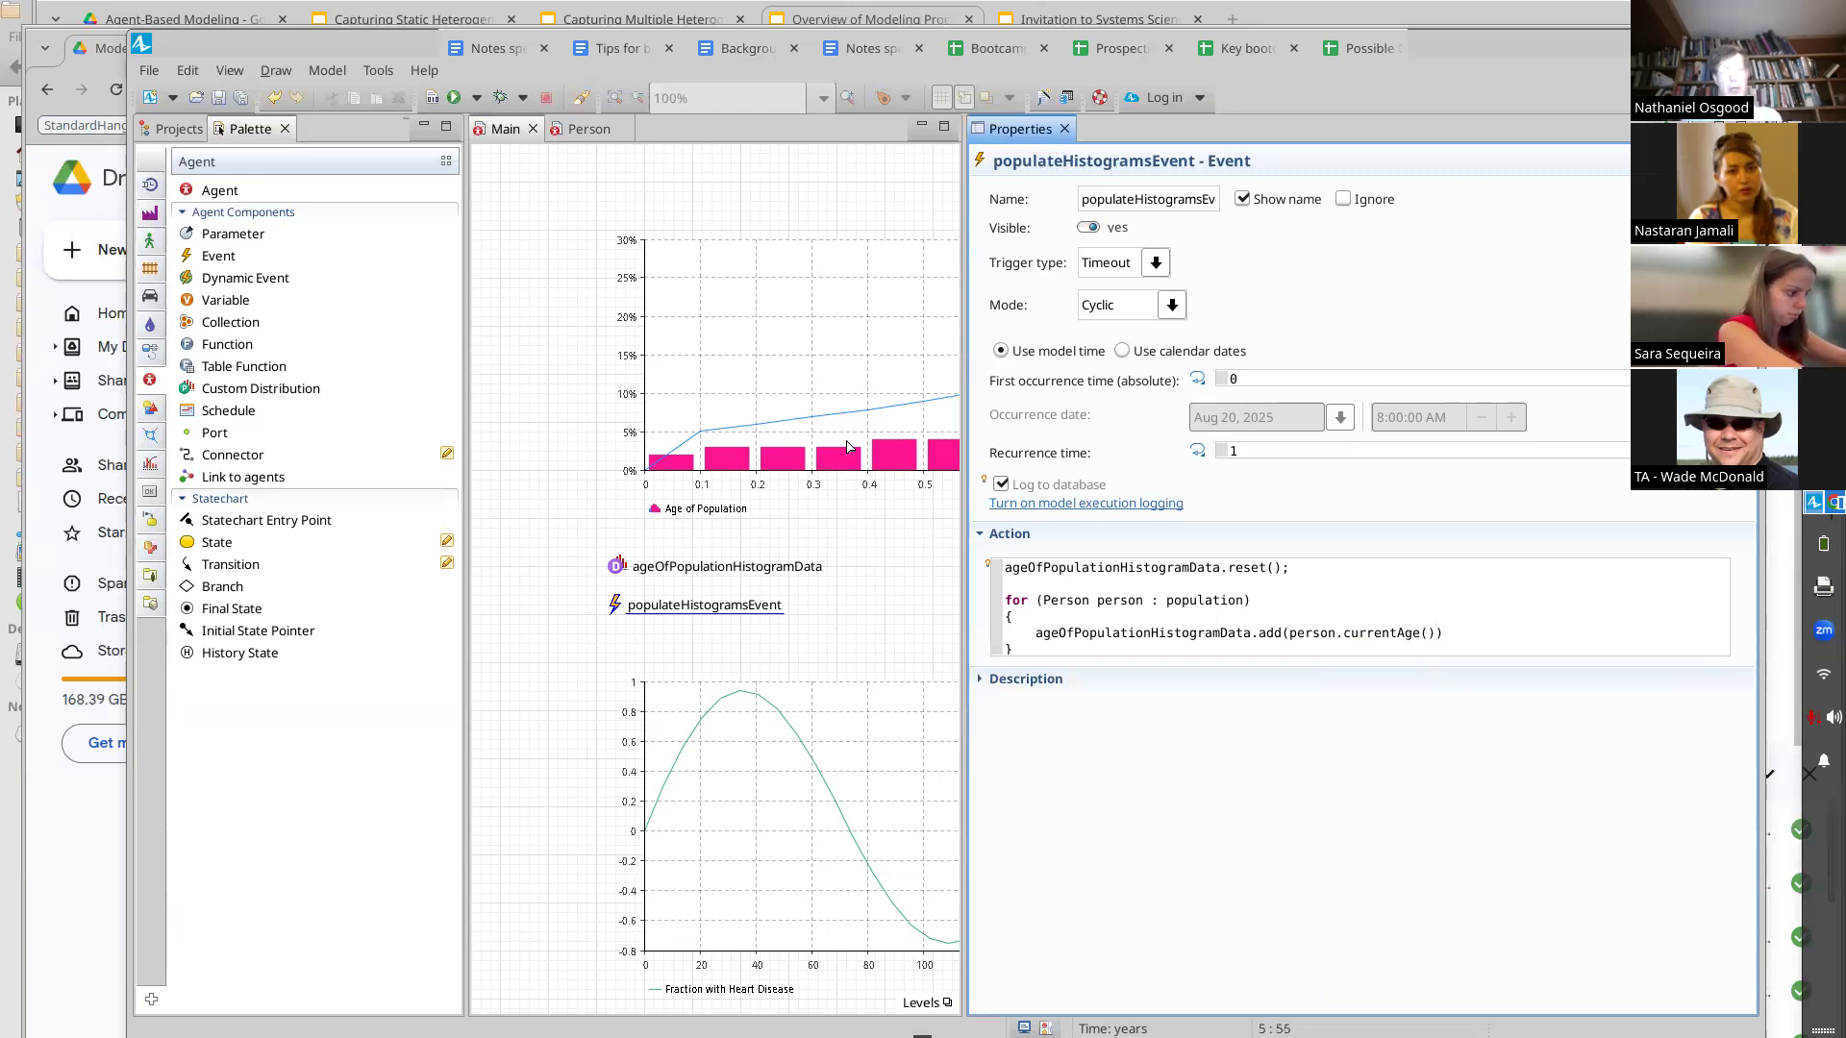
{"action": "key", "text": "shift+Home"}
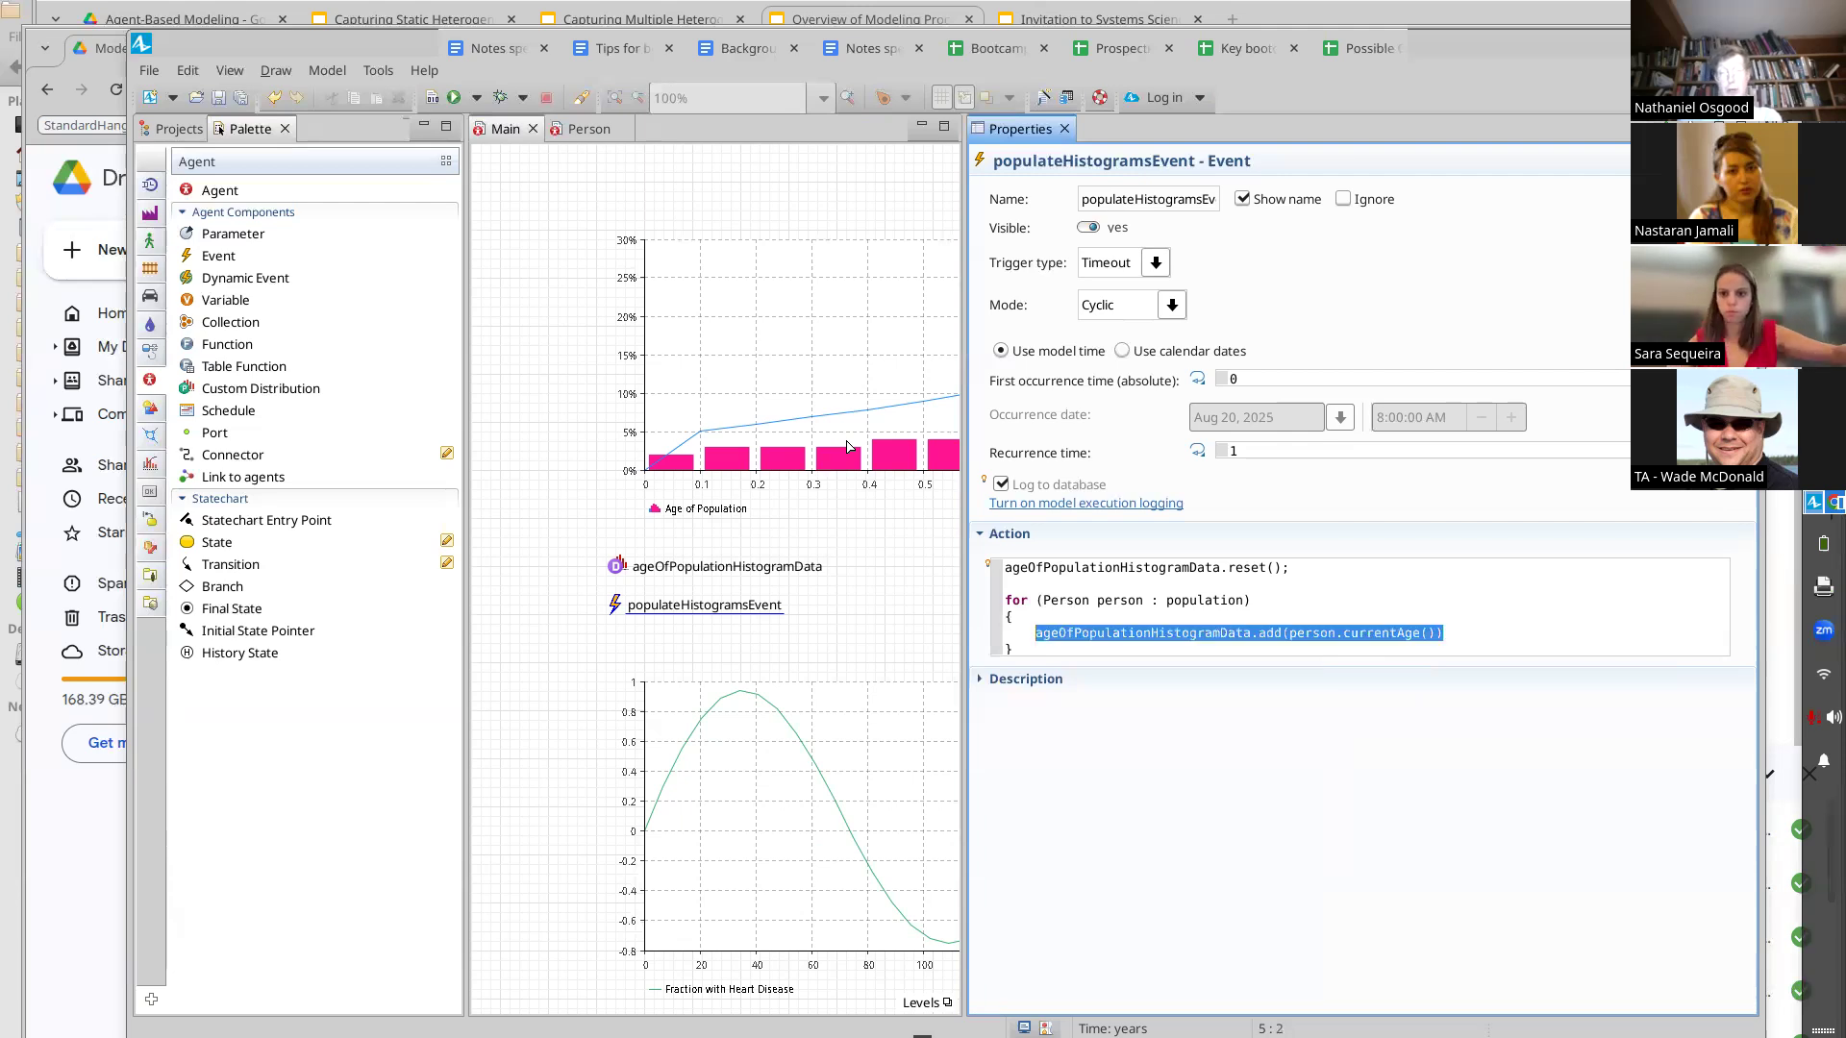
{"action": "key", "text": "End"}
{"action": "key", "text": "ctrl+shift+Left"}
{"action": "key", "text": "ctrl+shift+Left"}
{"action": "key", "text": "ctrl+shift+Left"}
{"action": "key", "text": "ctrl+shift+Left"}
{"action": "key", "text": "ctrl+shift+Left"}
{"action": "key", "text": "ctrl+shift+Left"}
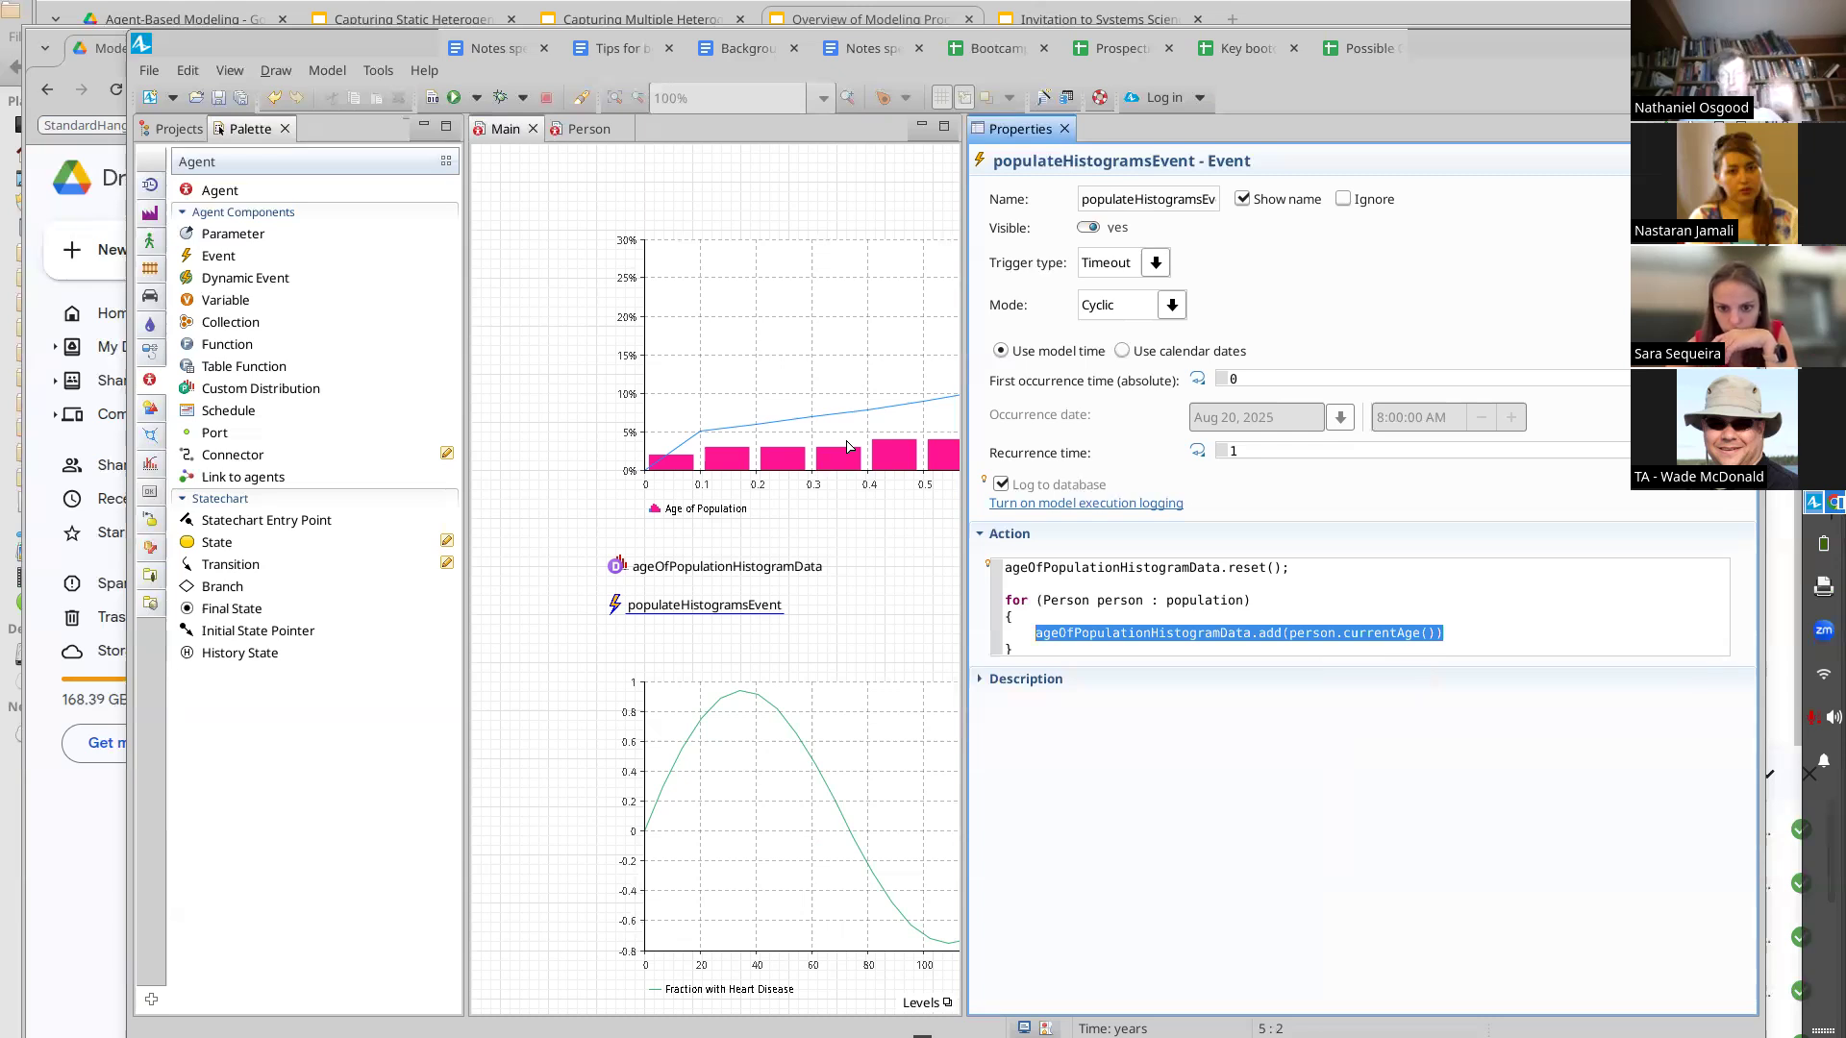
{"action": "key", "text": "Down"}
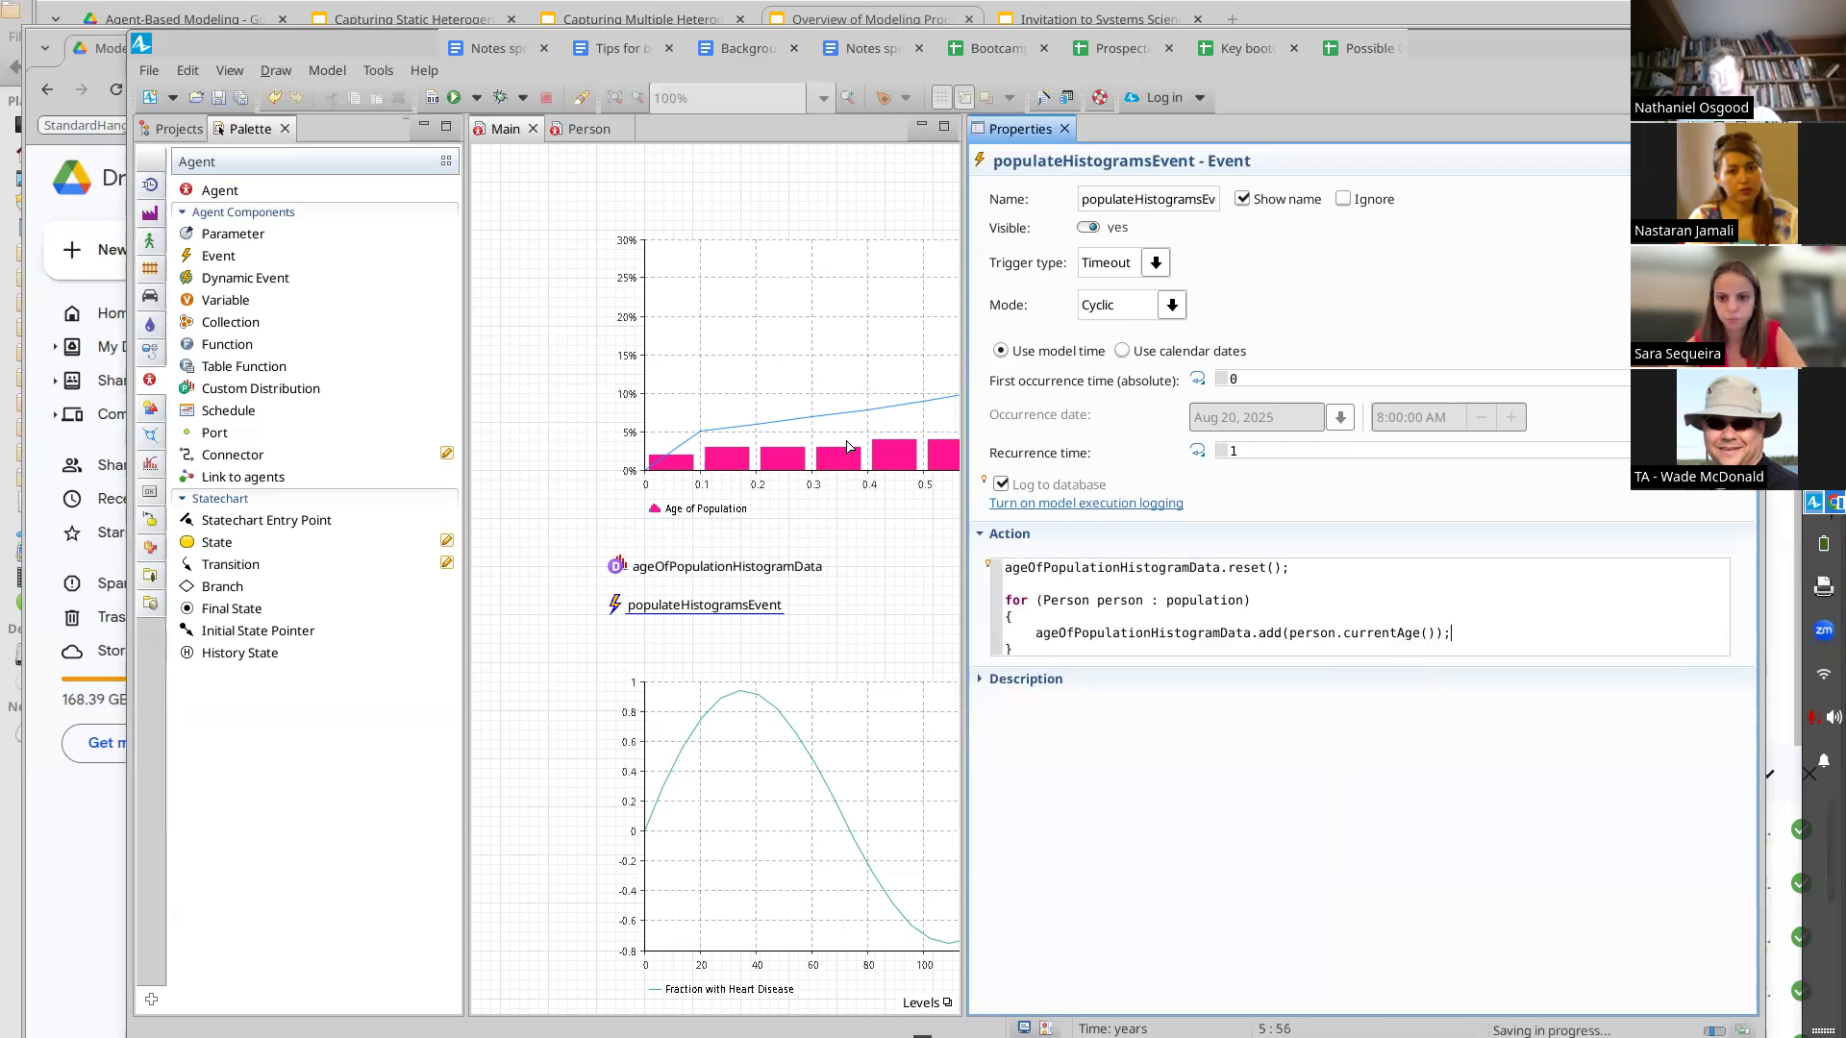
{"action": "key", "text": "Down"}
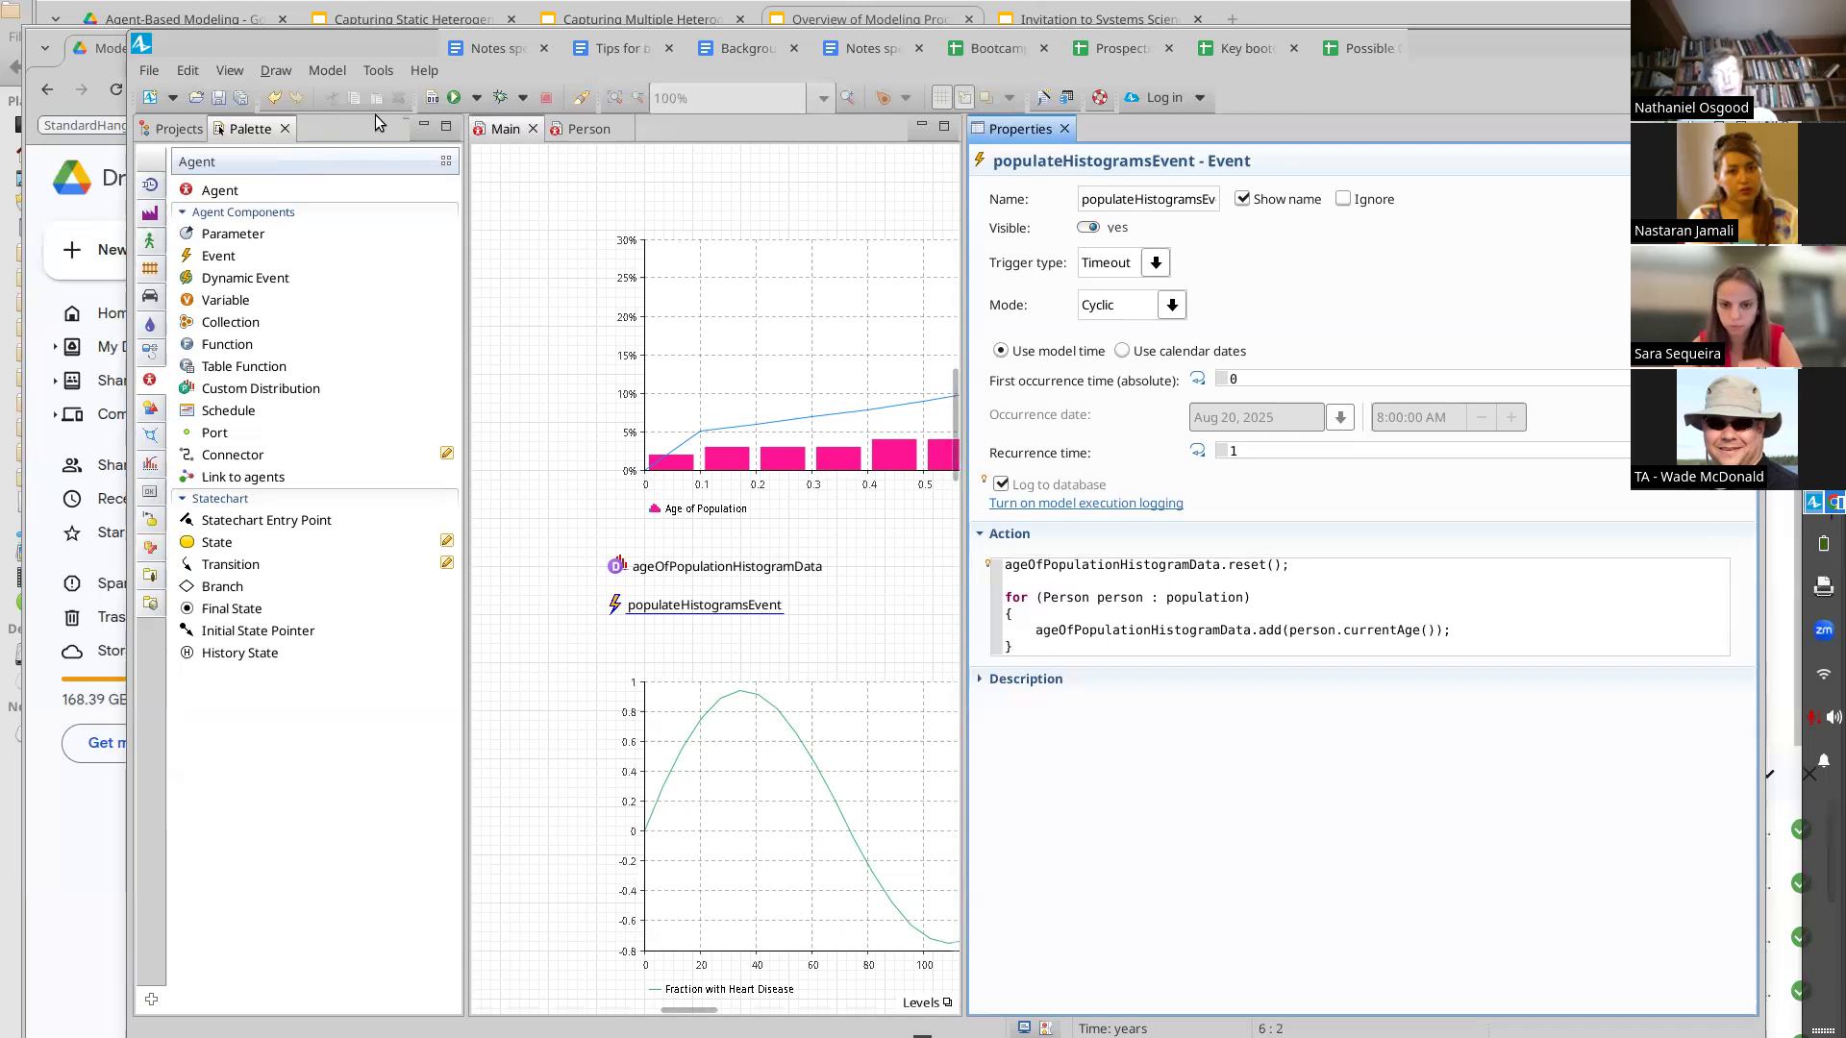
{"action": "key", "text": "Up"}
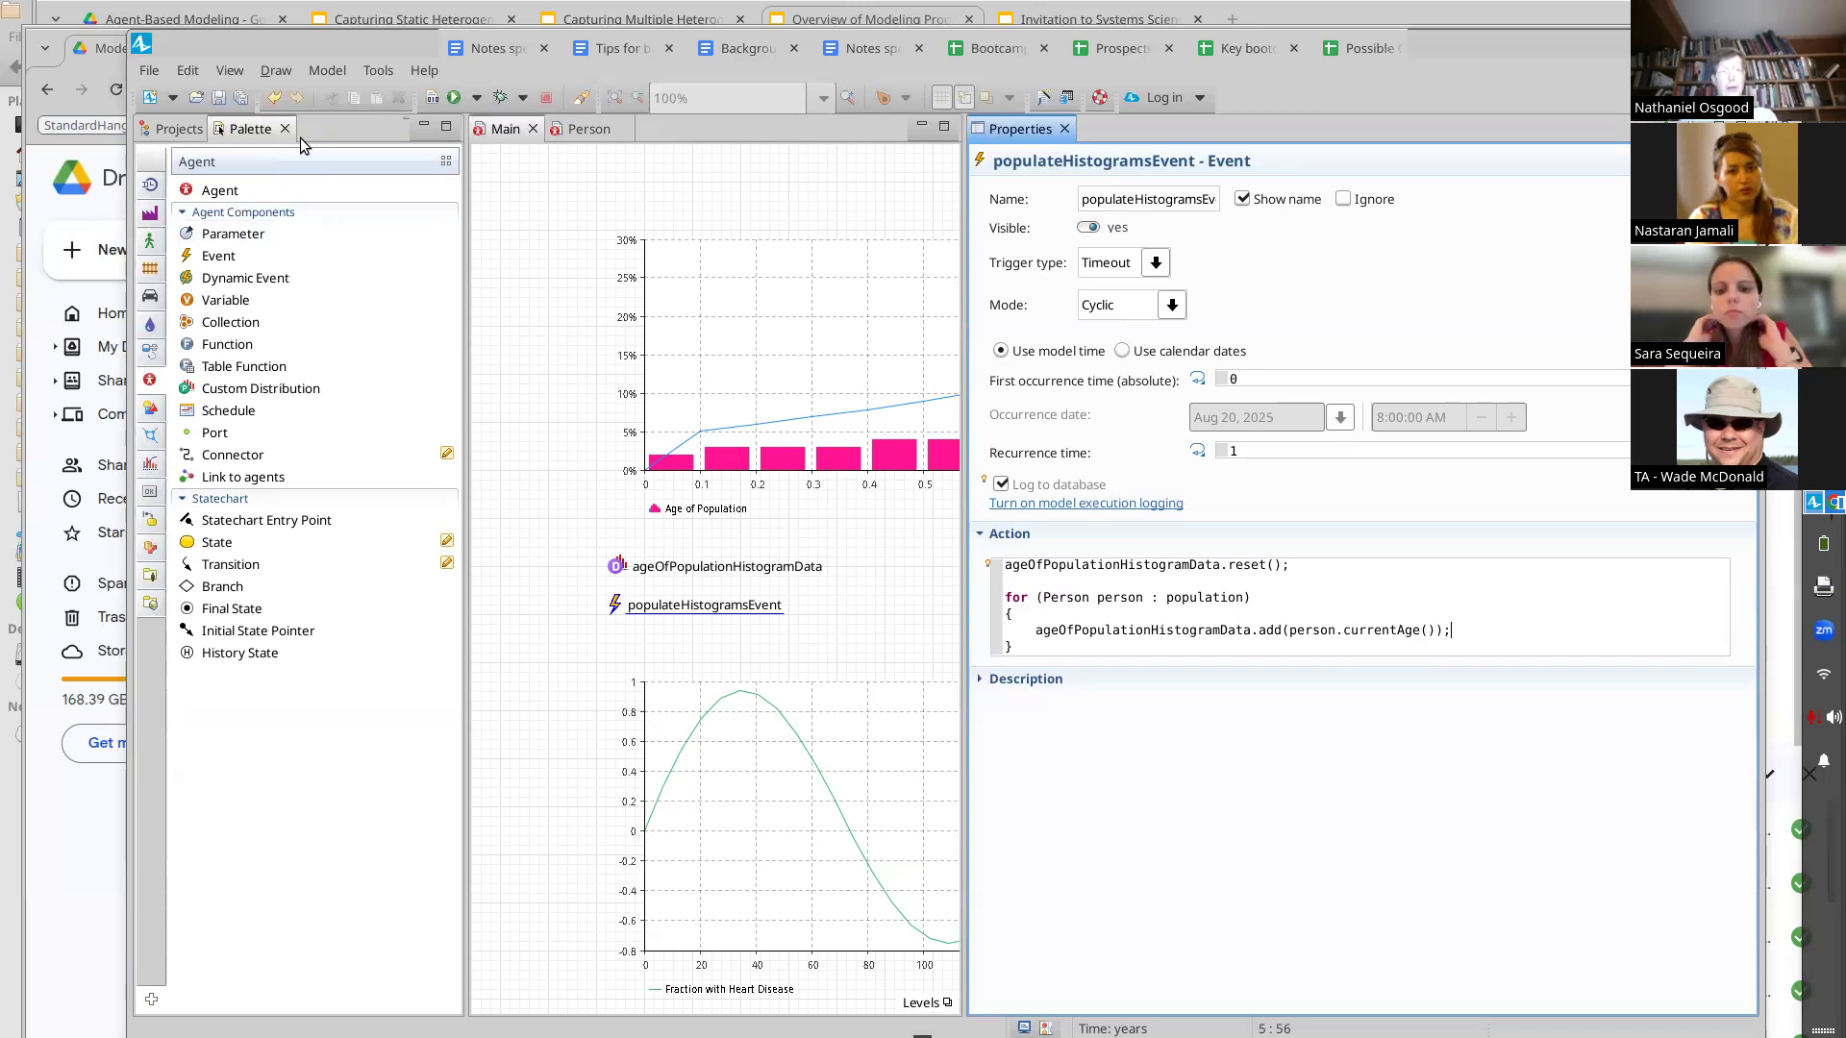
Build the model and run the Baseline experiment
{"action": "left_click", "coordinate": [432, 98]}
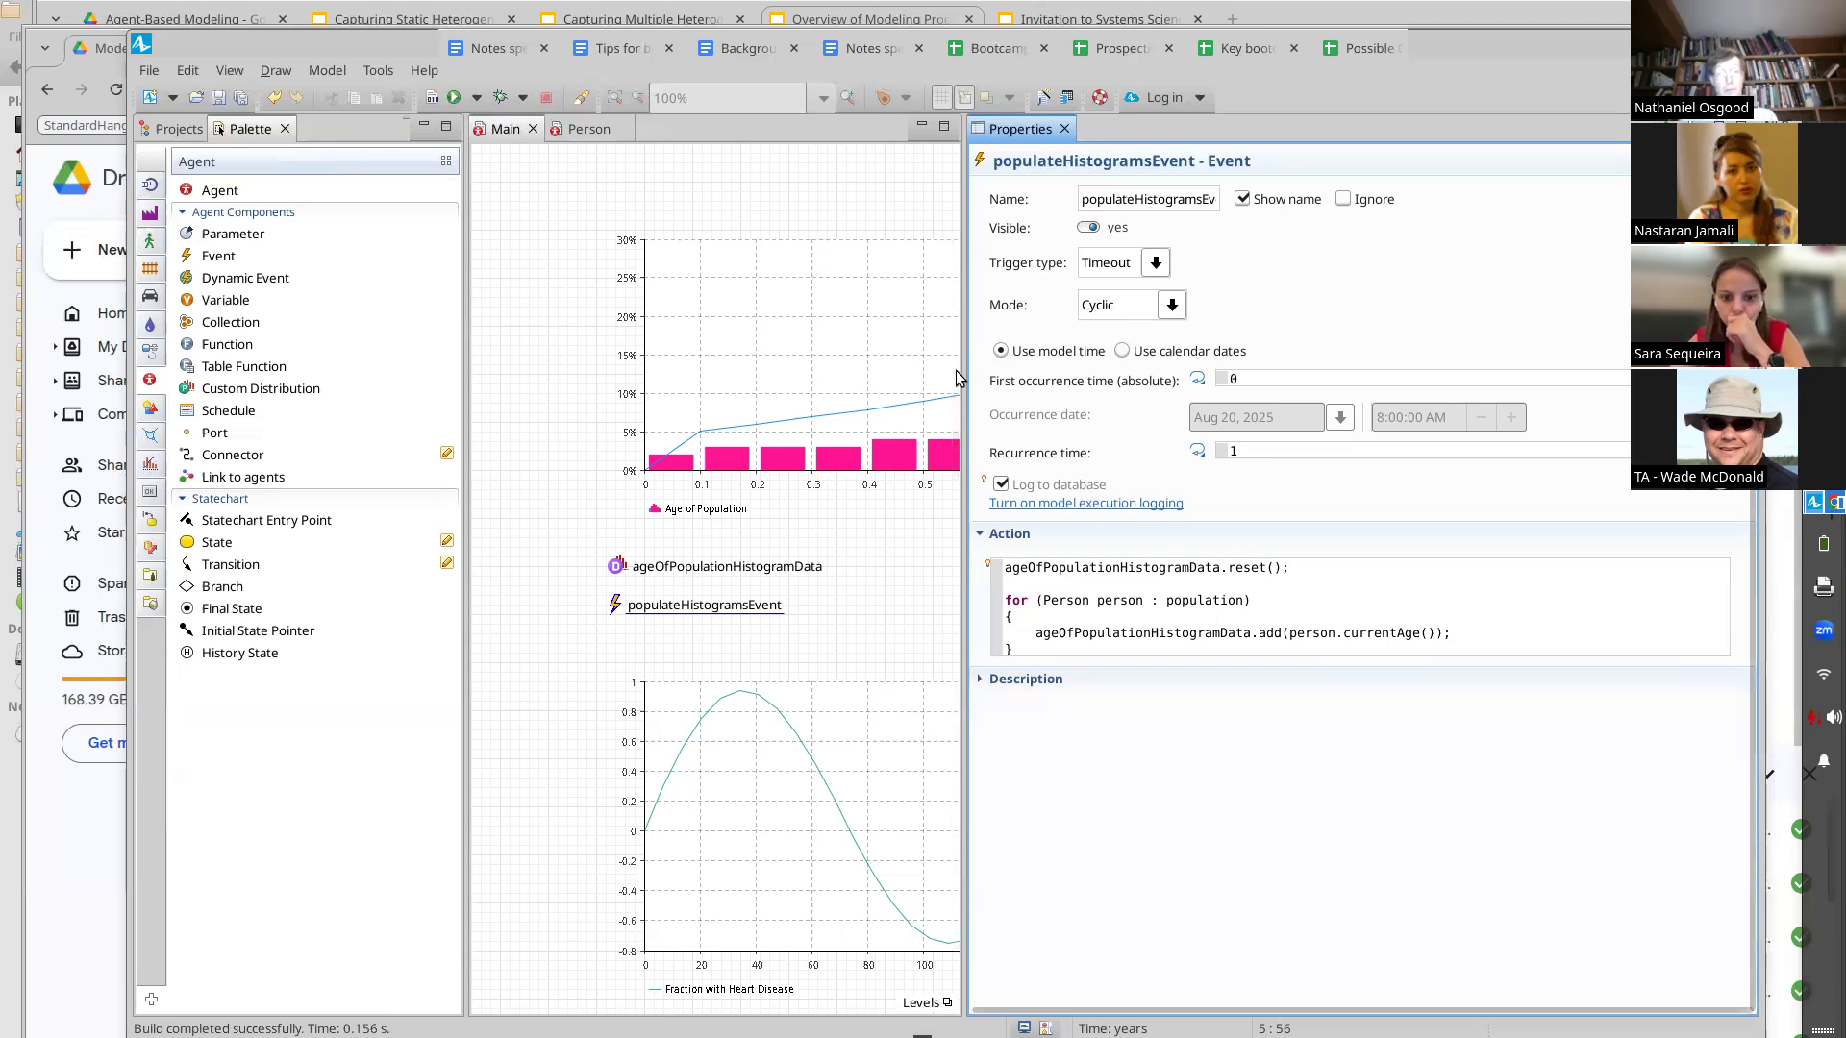
{"action": "left_click", "coordinate": [431, 97]}
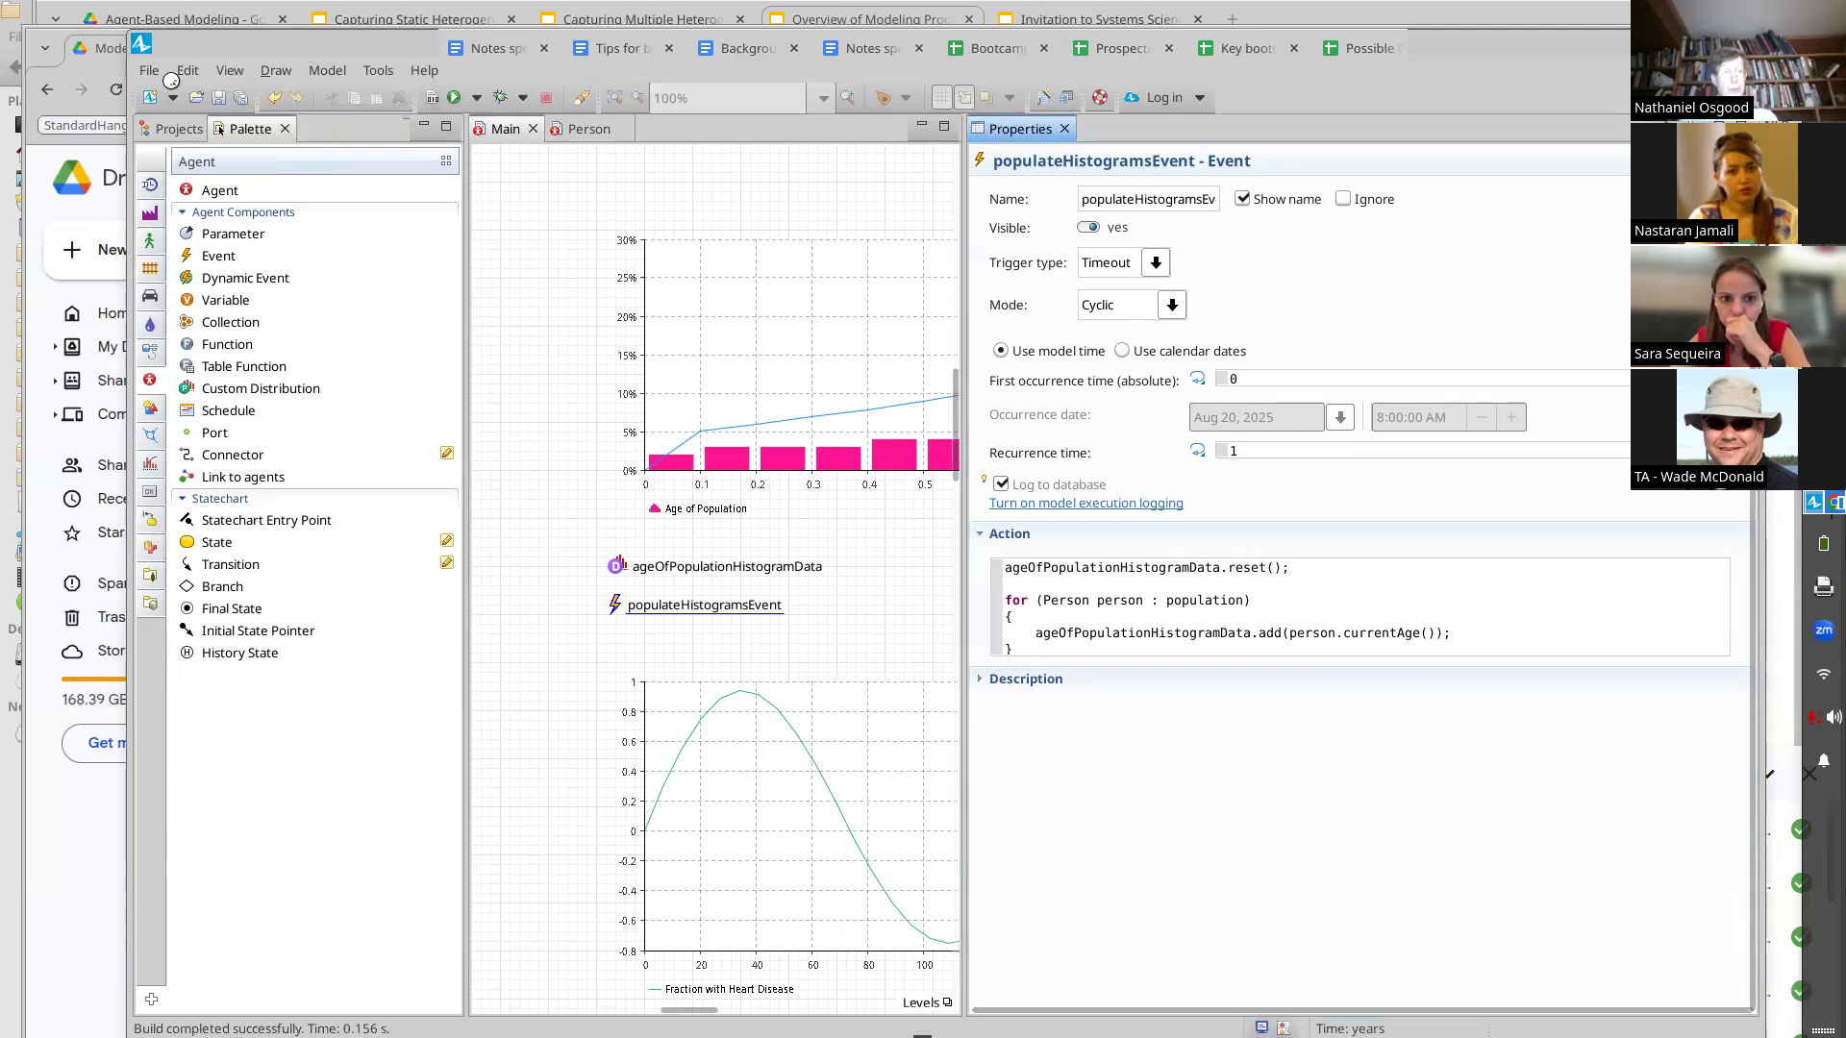
{"action": "left_click", "coordinate": [175, 129]}
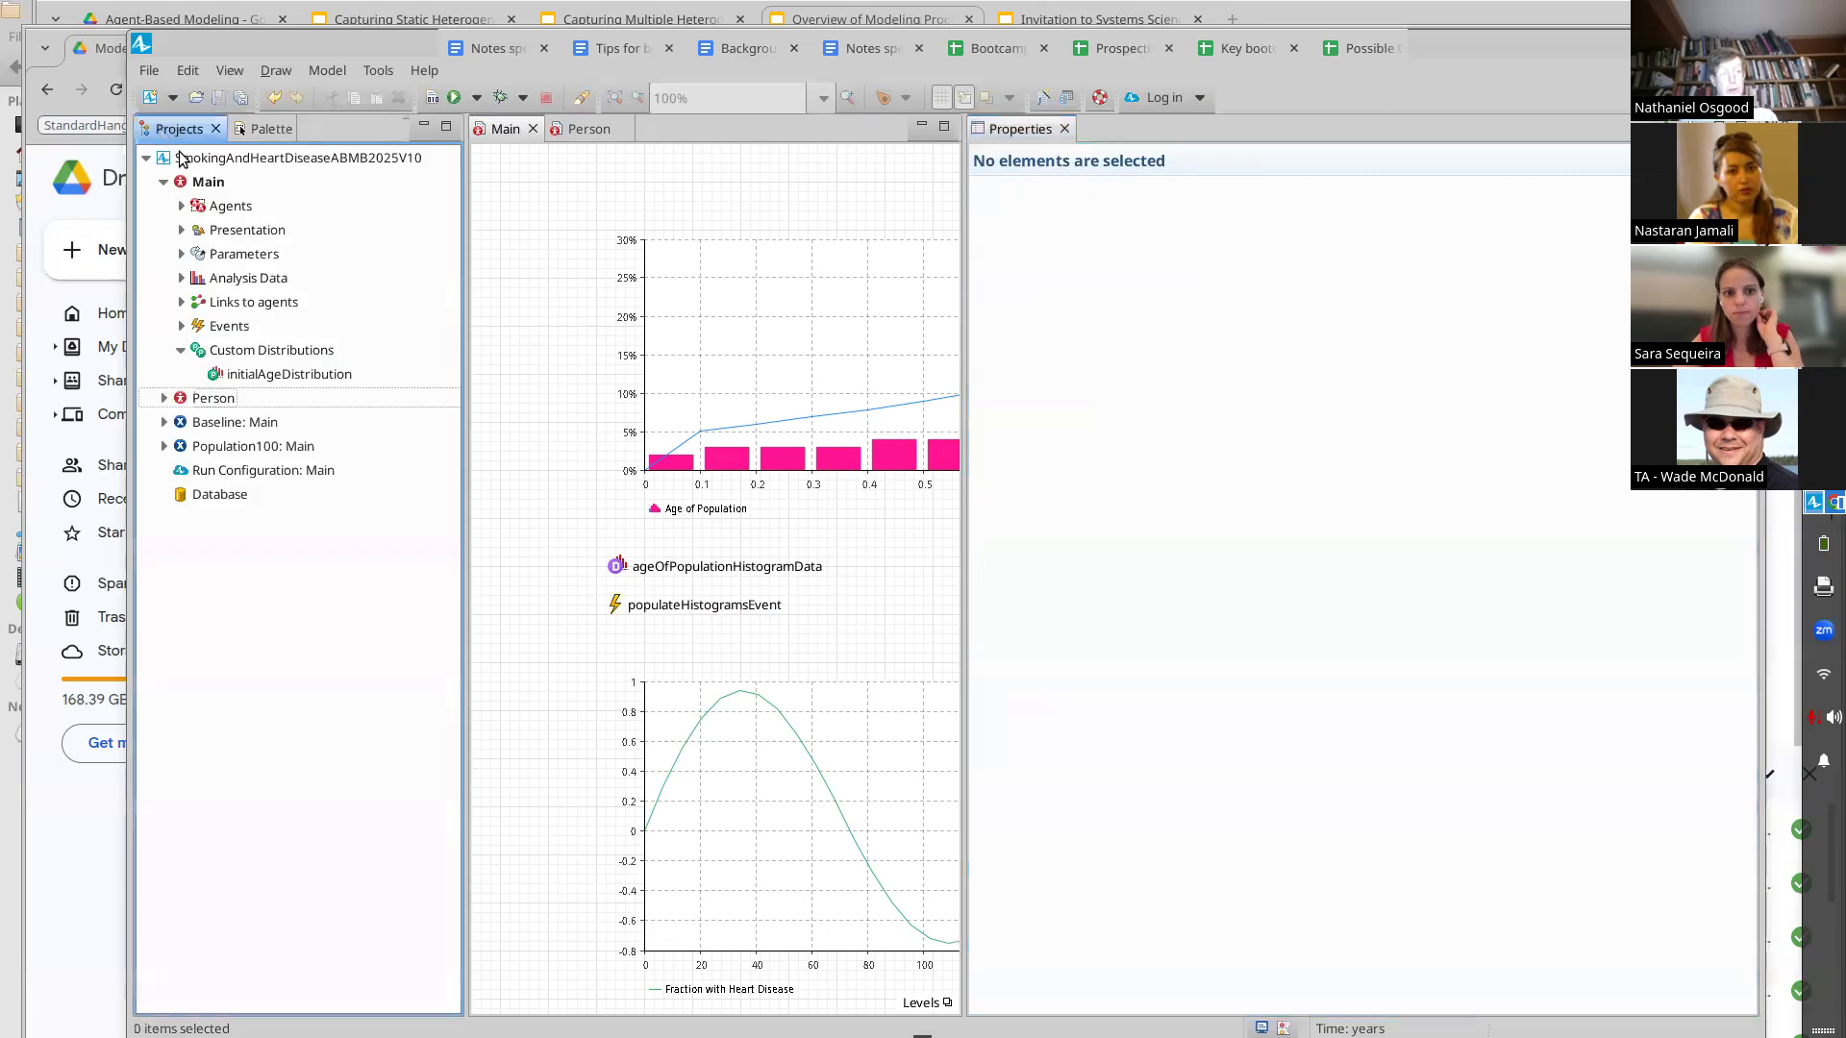
{"action": "right_click", "coordinate": [227, 425]}
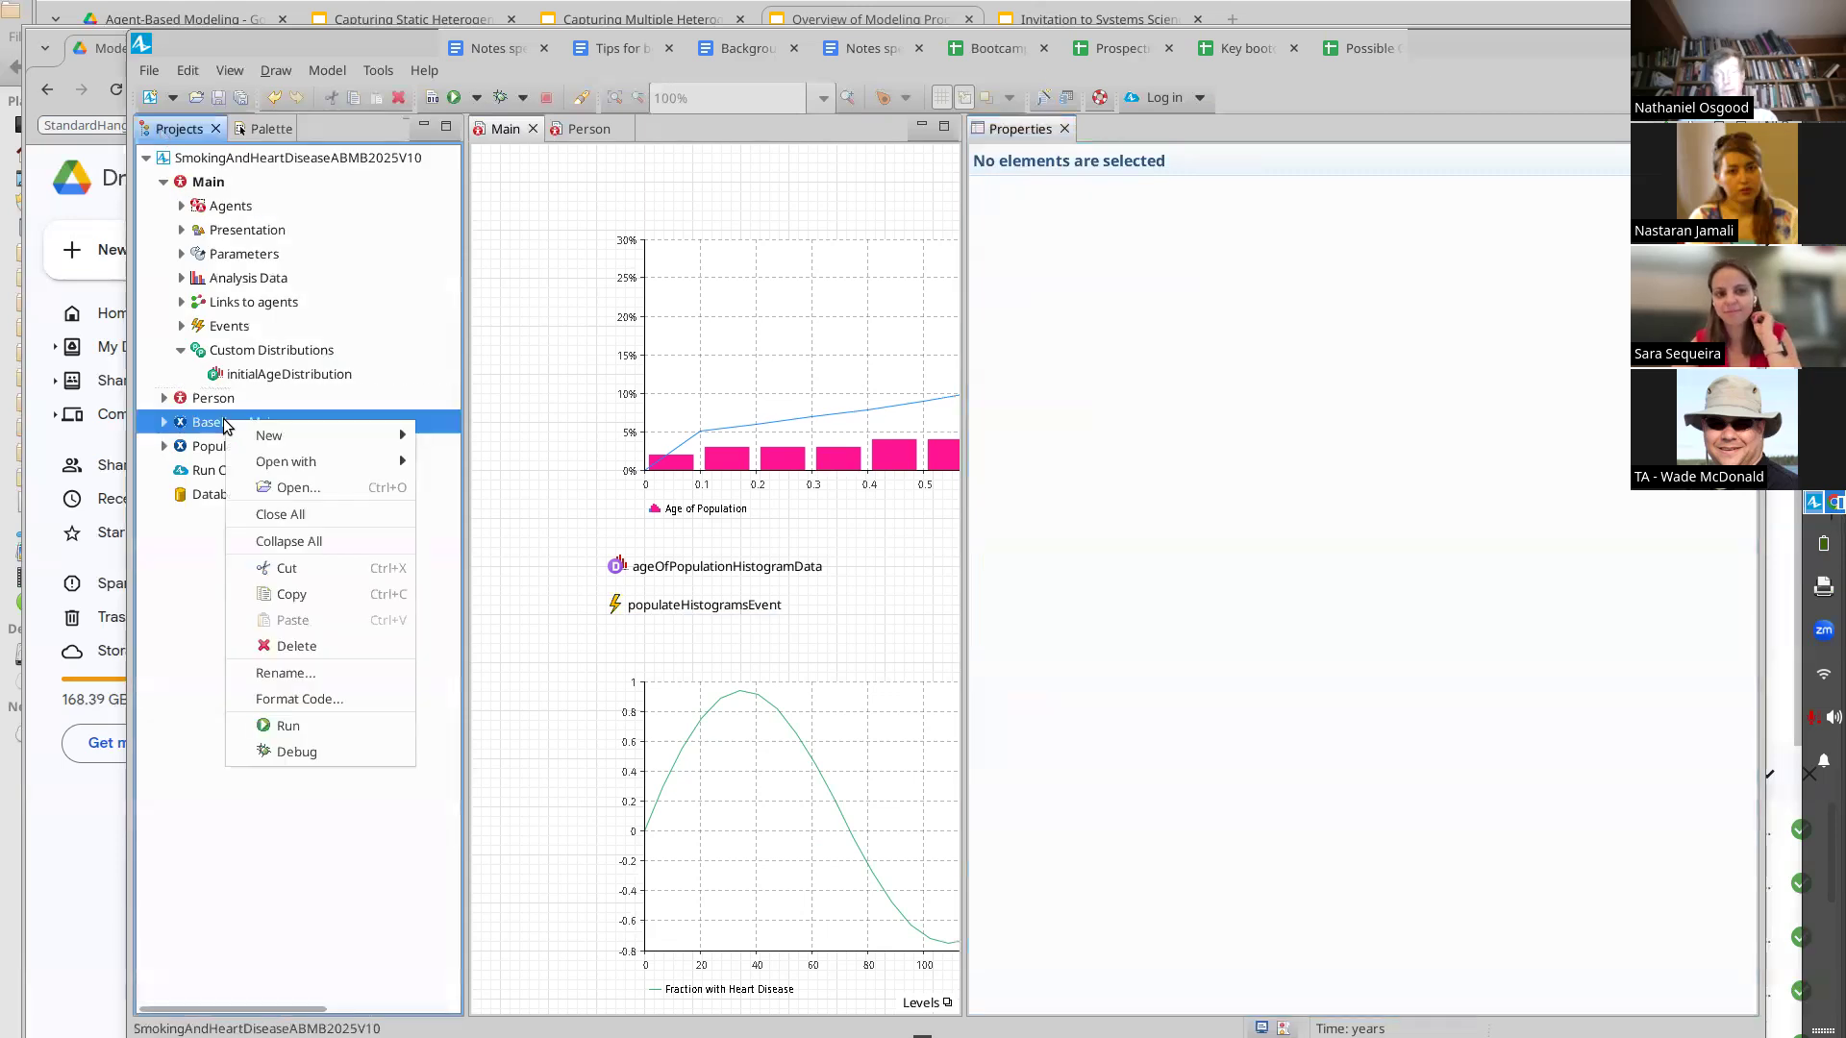
{"action": "left_click", "coordinate": [300, 726]}
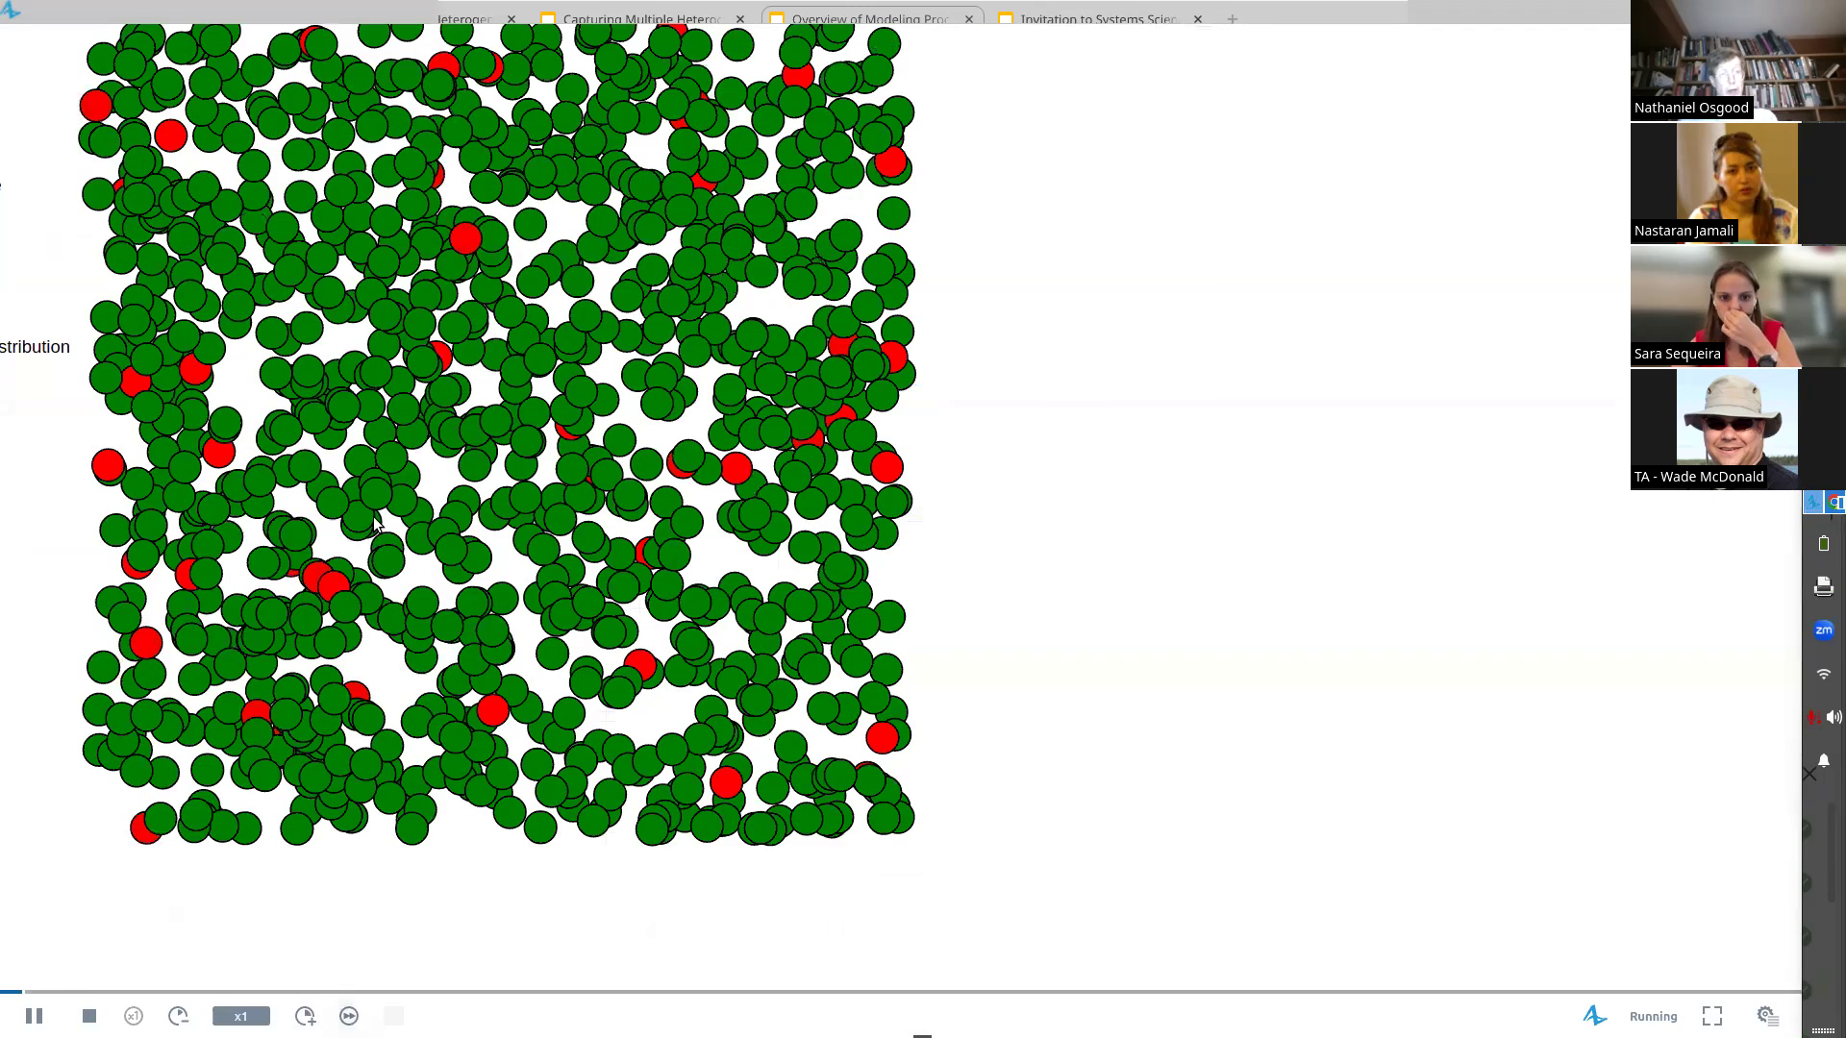
Examine the Age of Population histogram while the simulation runs at higher speed, then close the run window
{"action": "left_click_drag", "start_coordinate": [409, 114], "coordinate": [467, 747]}
{"action": "left_click_drag", "start_coordinate": [453, 359], "coordinate": [498, 857]}
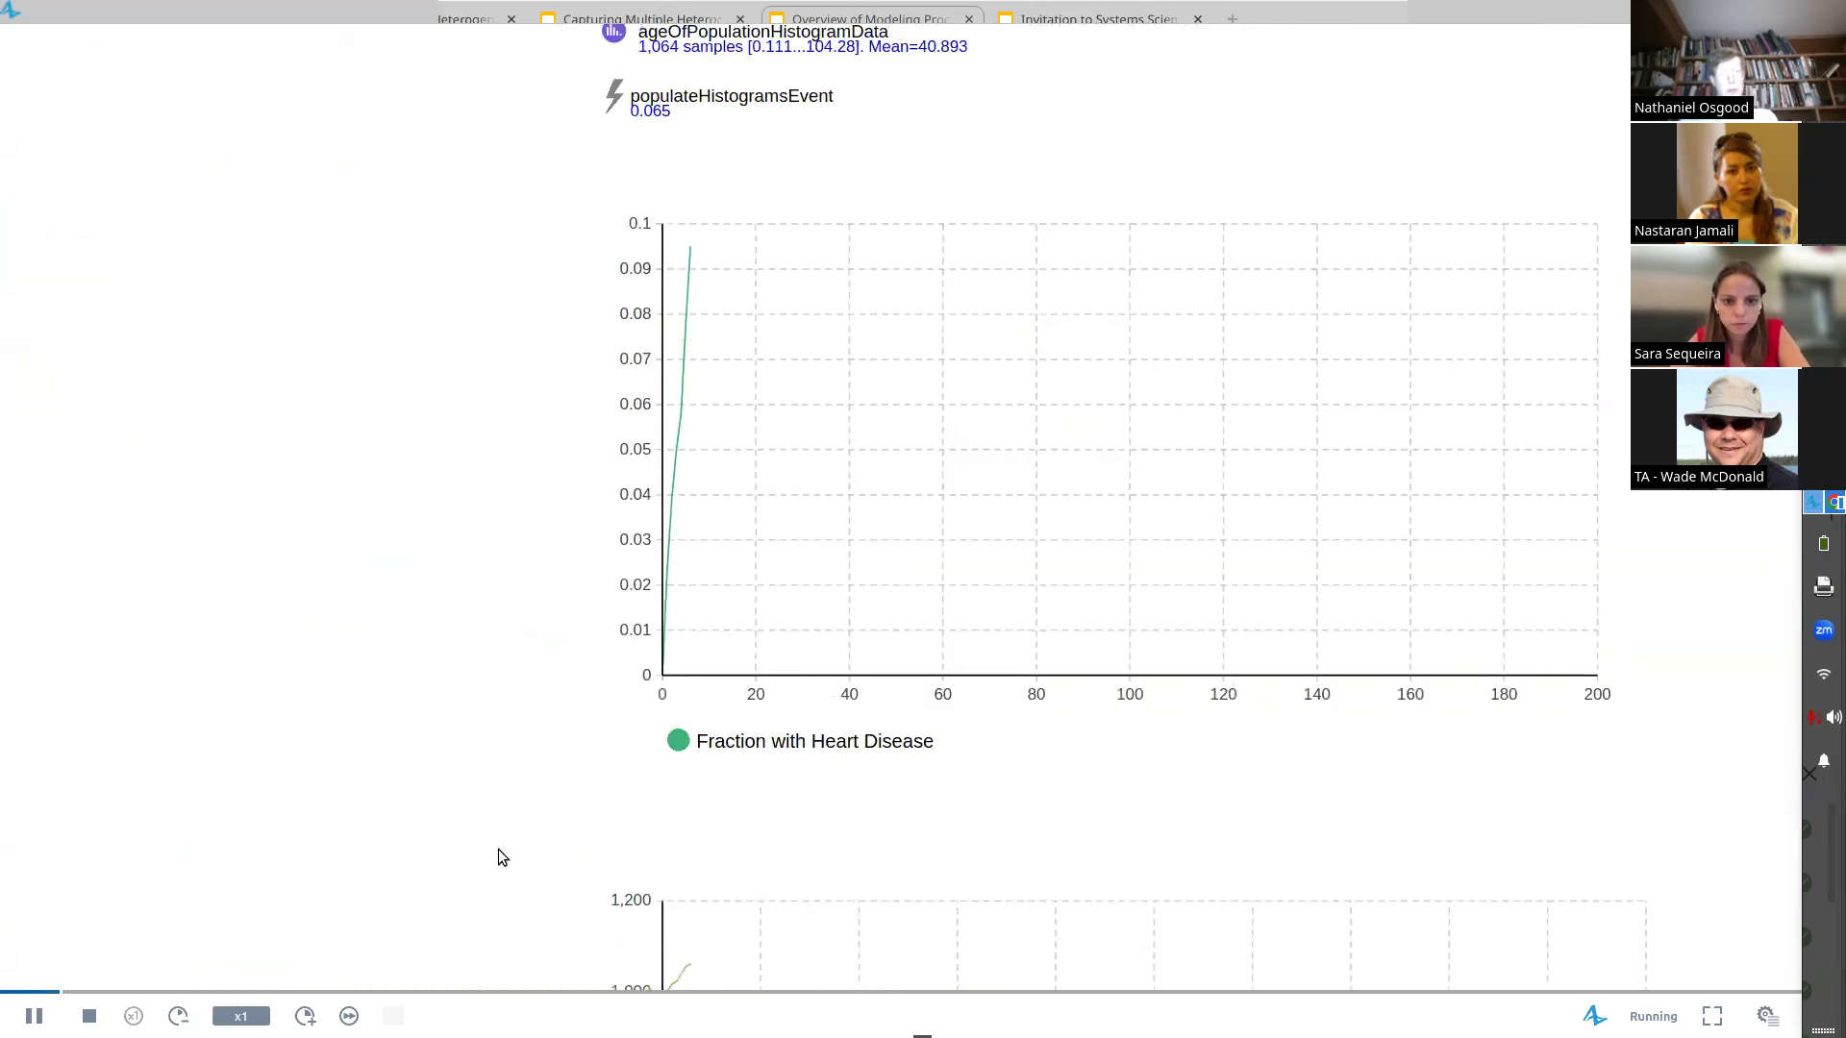
{"action": "left_click_drag", "start_coordinate": [466, 366], "coordinate": [471, 973]}
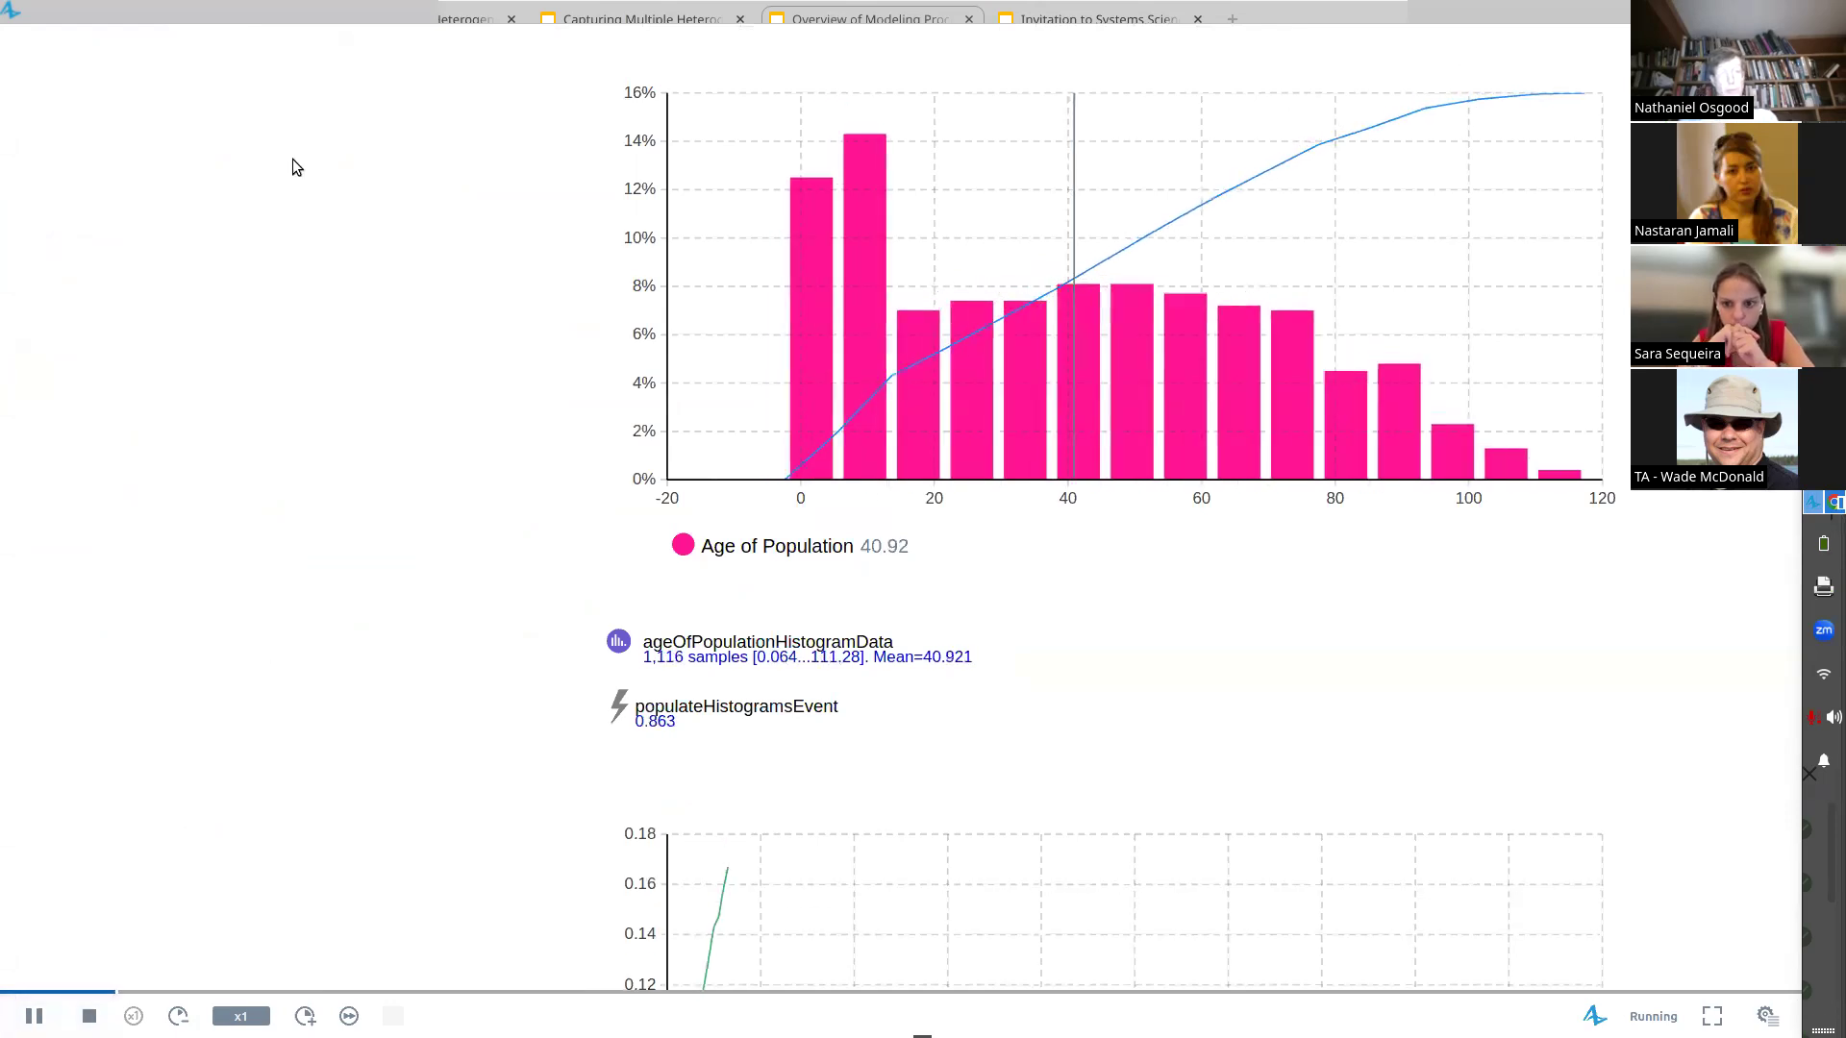
{"action": "left_click_drag", "start_coordinate": [234, 20], "coordinate": [328, 23]}
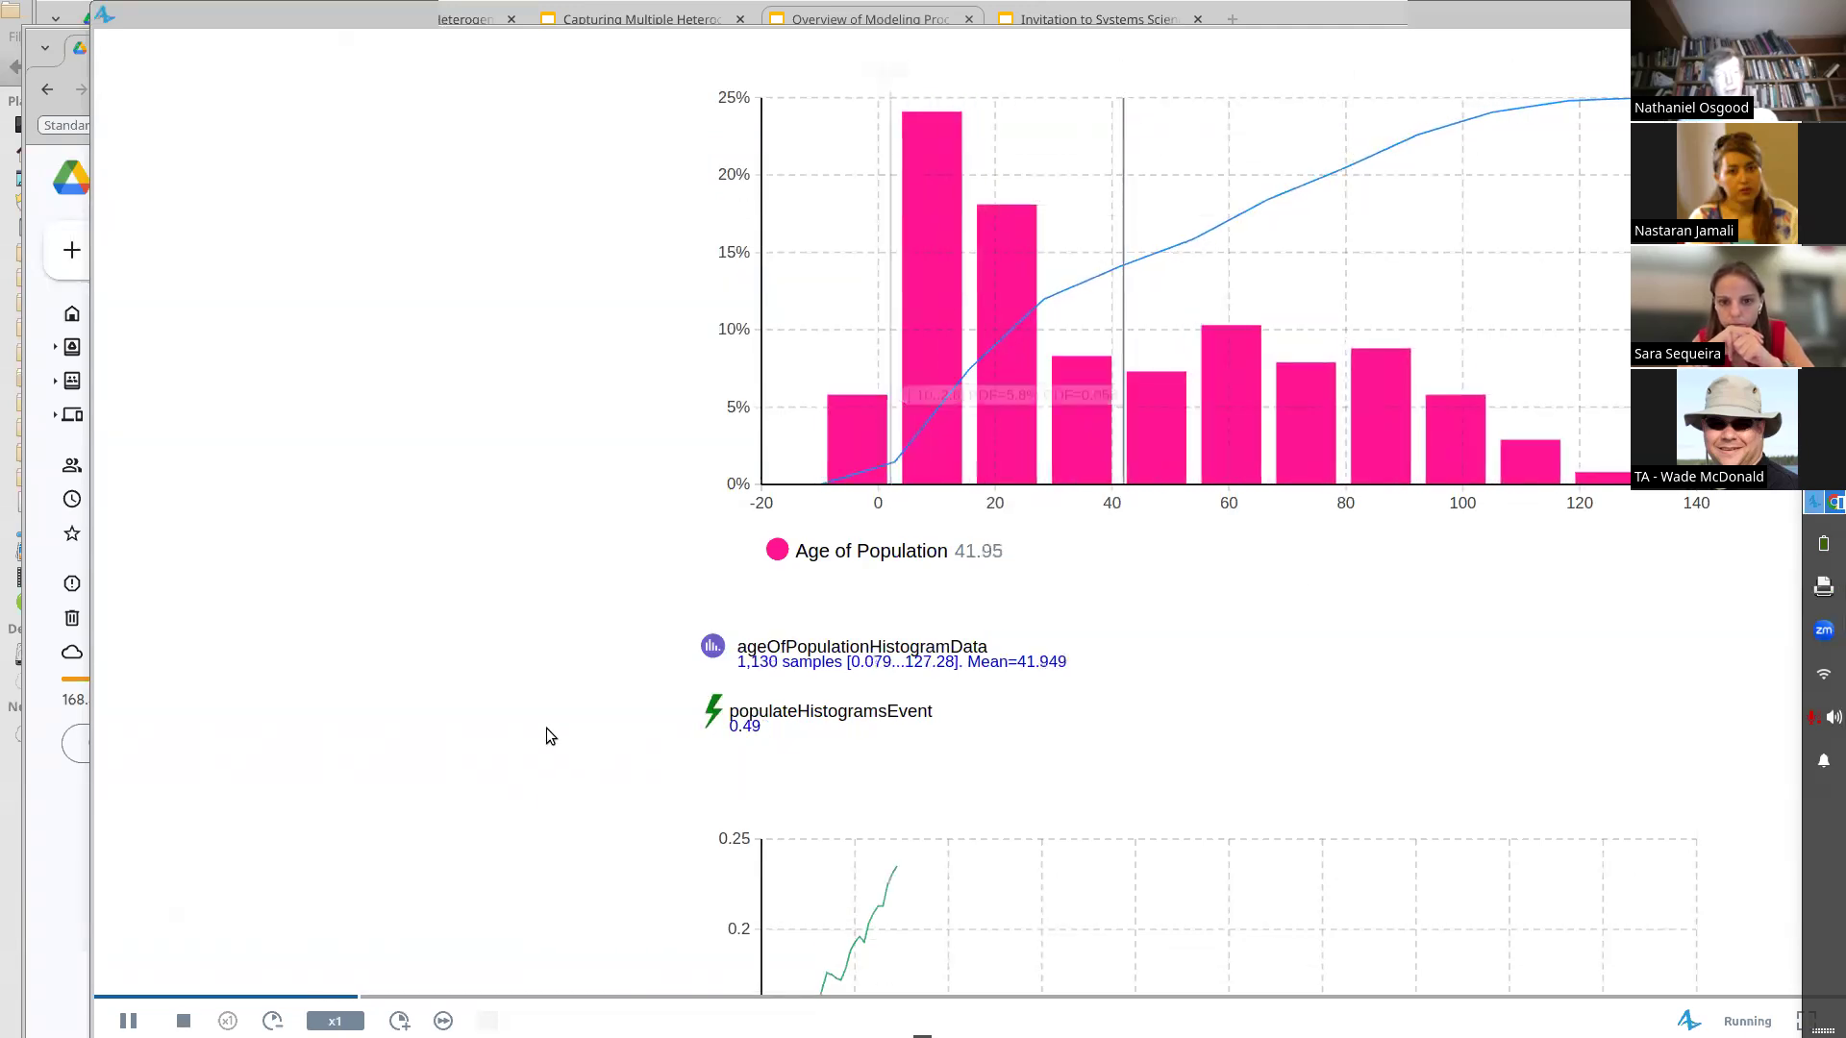
{"action": "left_click", "coordinate": [130, 1018]}
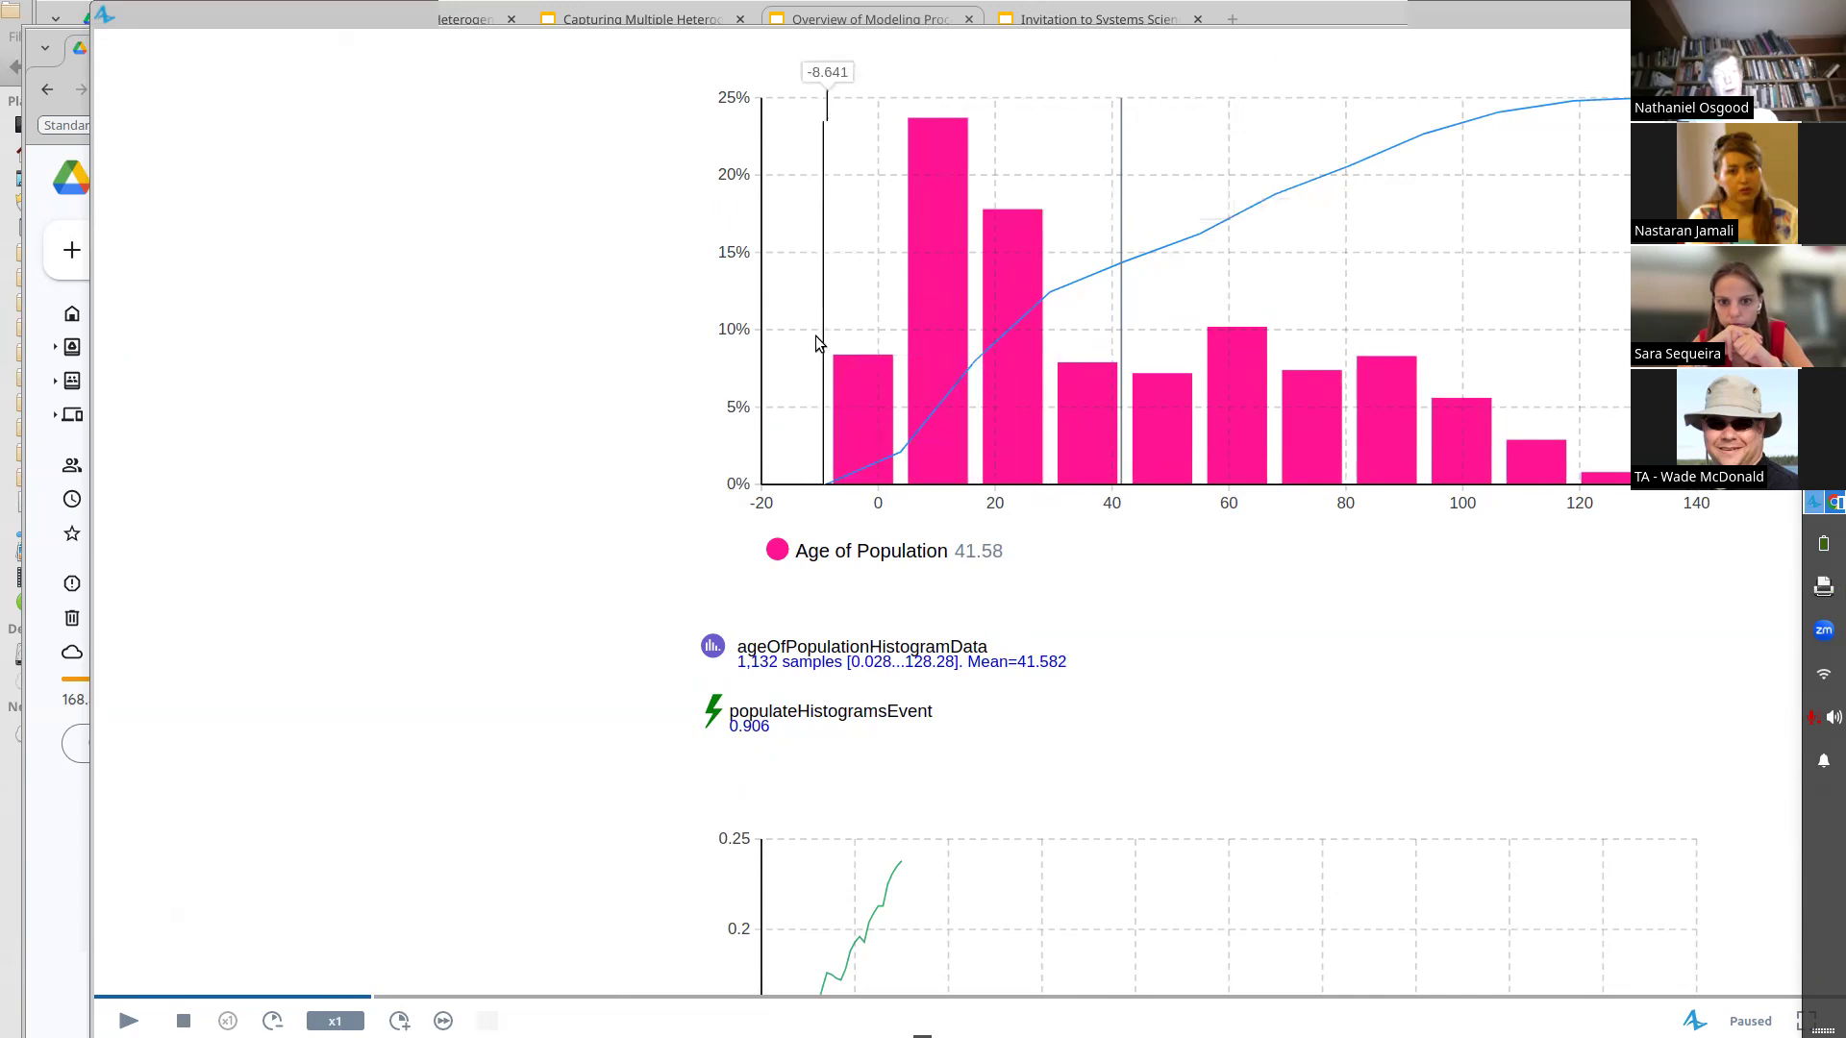
{"action": "left_click", "coordinate": [128, 1020]}
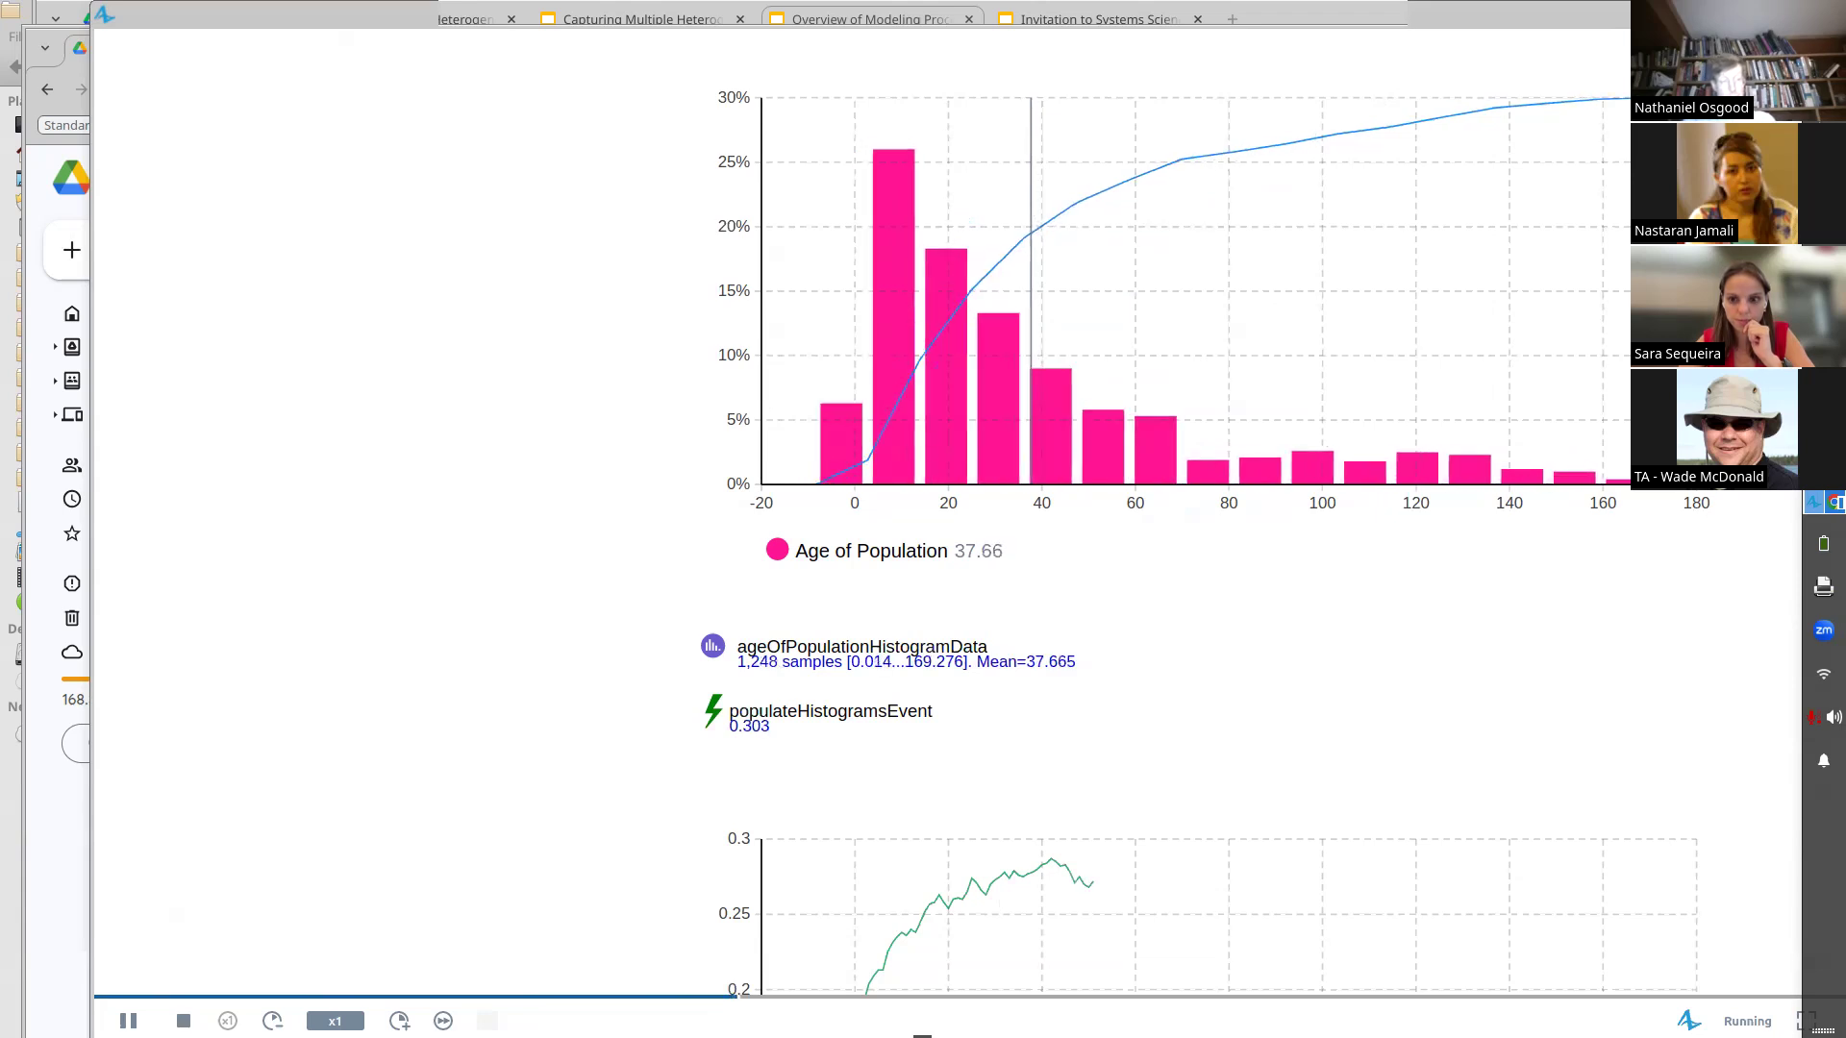
{"action": "left_click", "coordinate": [399, 1020]}
{"action": "left_click", "coordinate": [399, 1020]}
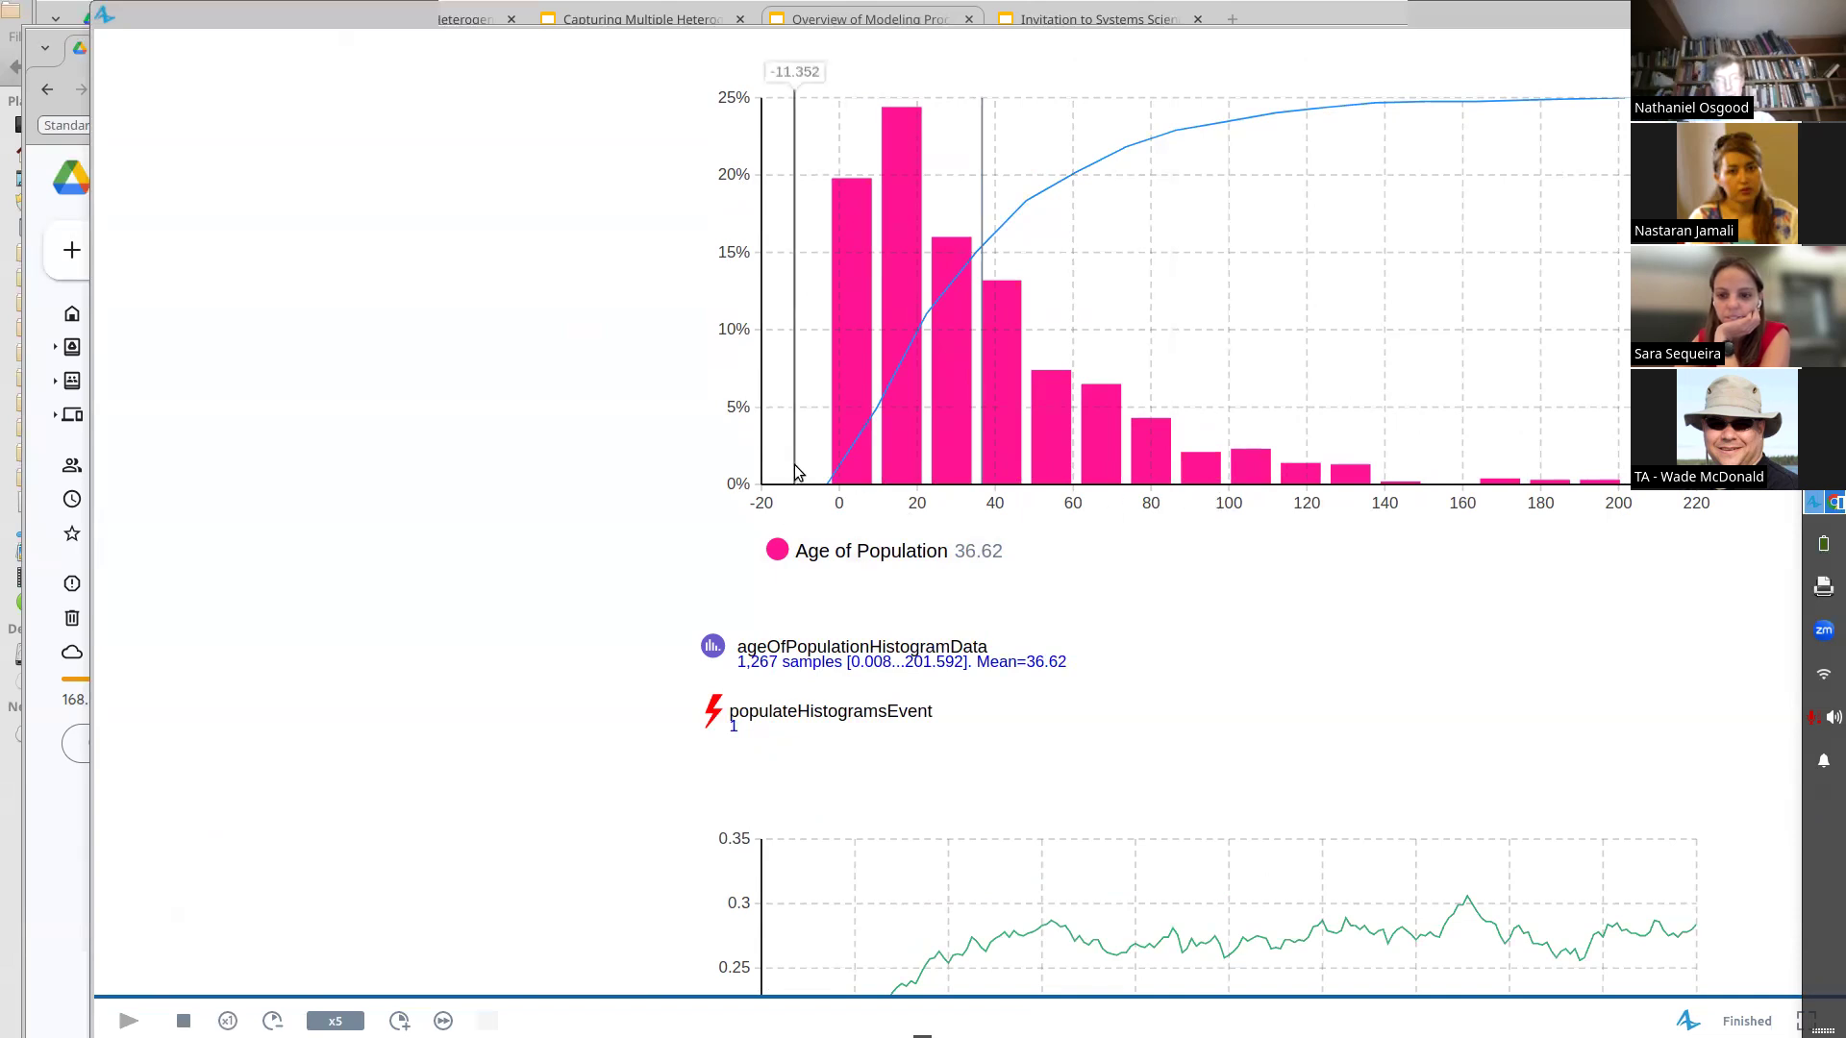
{"action": "left_click_drag", "start_coordinate": [1561, 15], "coordinate": [1275, 76]}
{"action": "left_click", "coordinate": [1601, 77]}
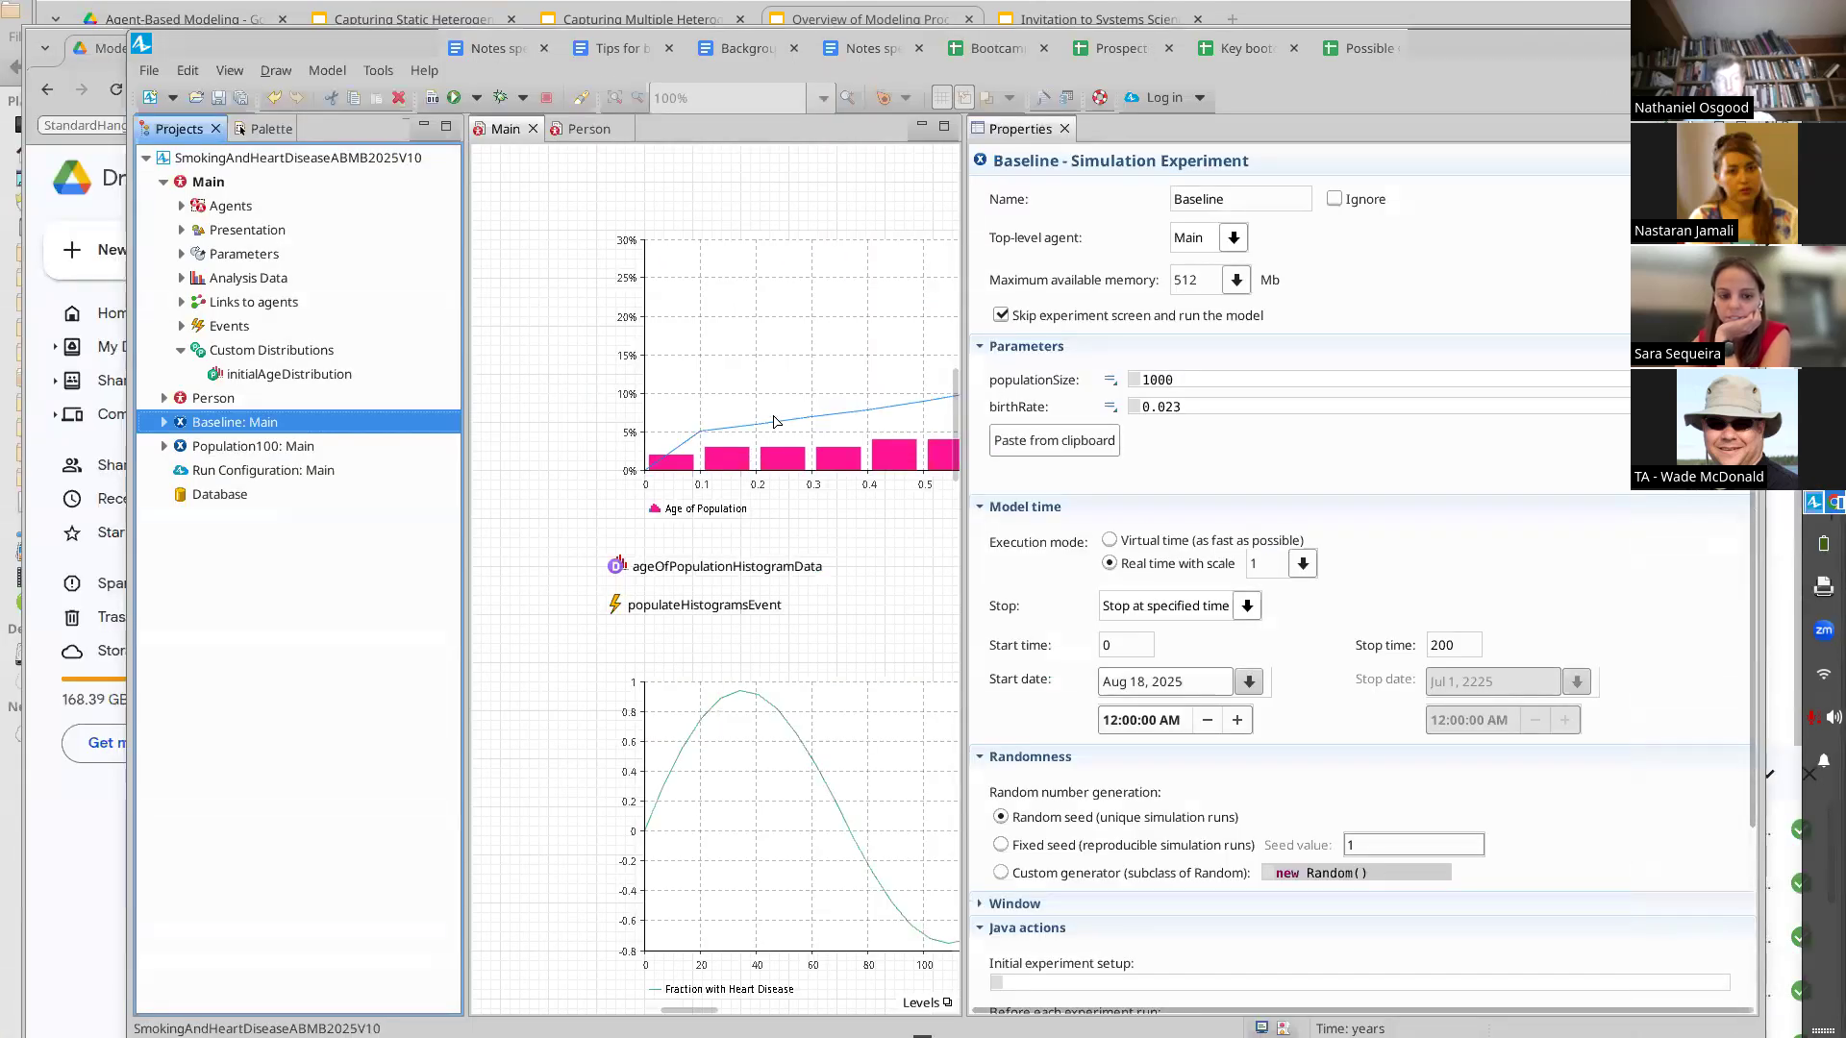
Set the histogram data's values range to Fixed with maximum 100.0, and save the model
{"action": "left_click", "coordinate": [774, 420]}
{"action": "left_click", "coordinate": [644, 565]}
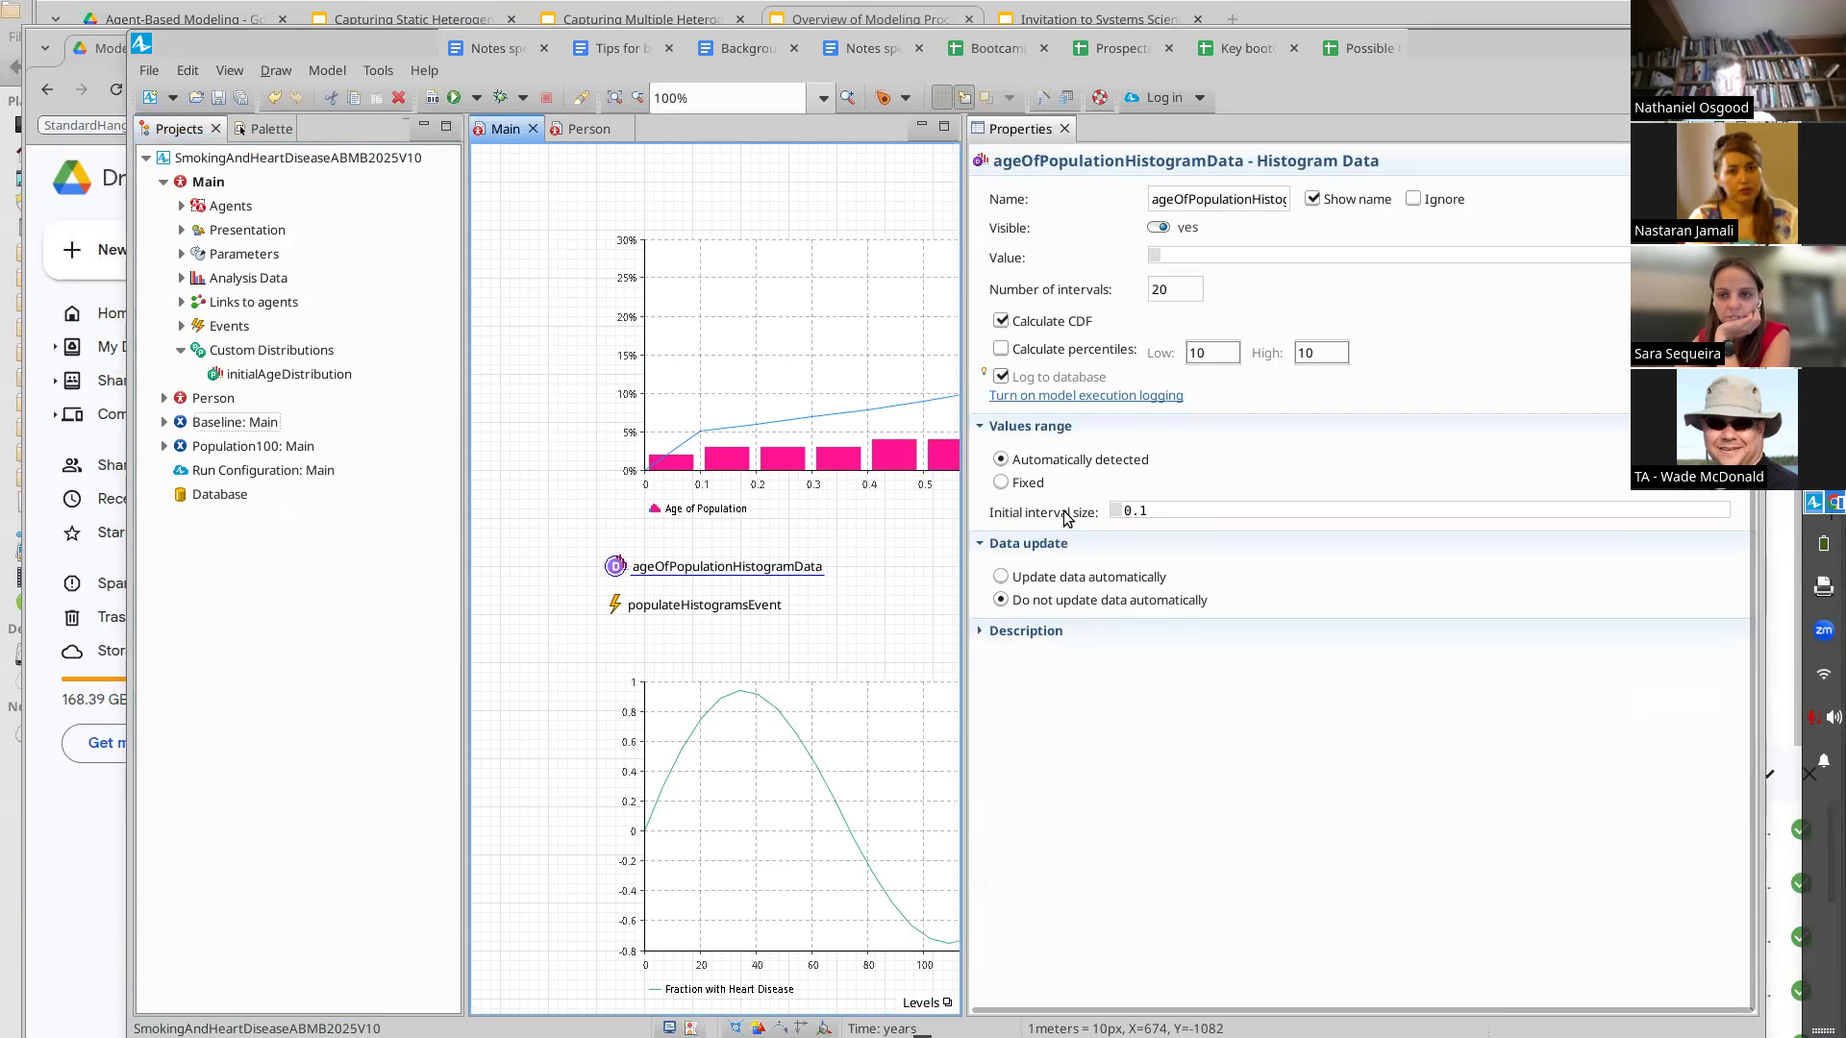
{"action": "left_click", "coordinate": [1021, 482]}
{"action": "left_click", "coordinate": [1200, 539]}
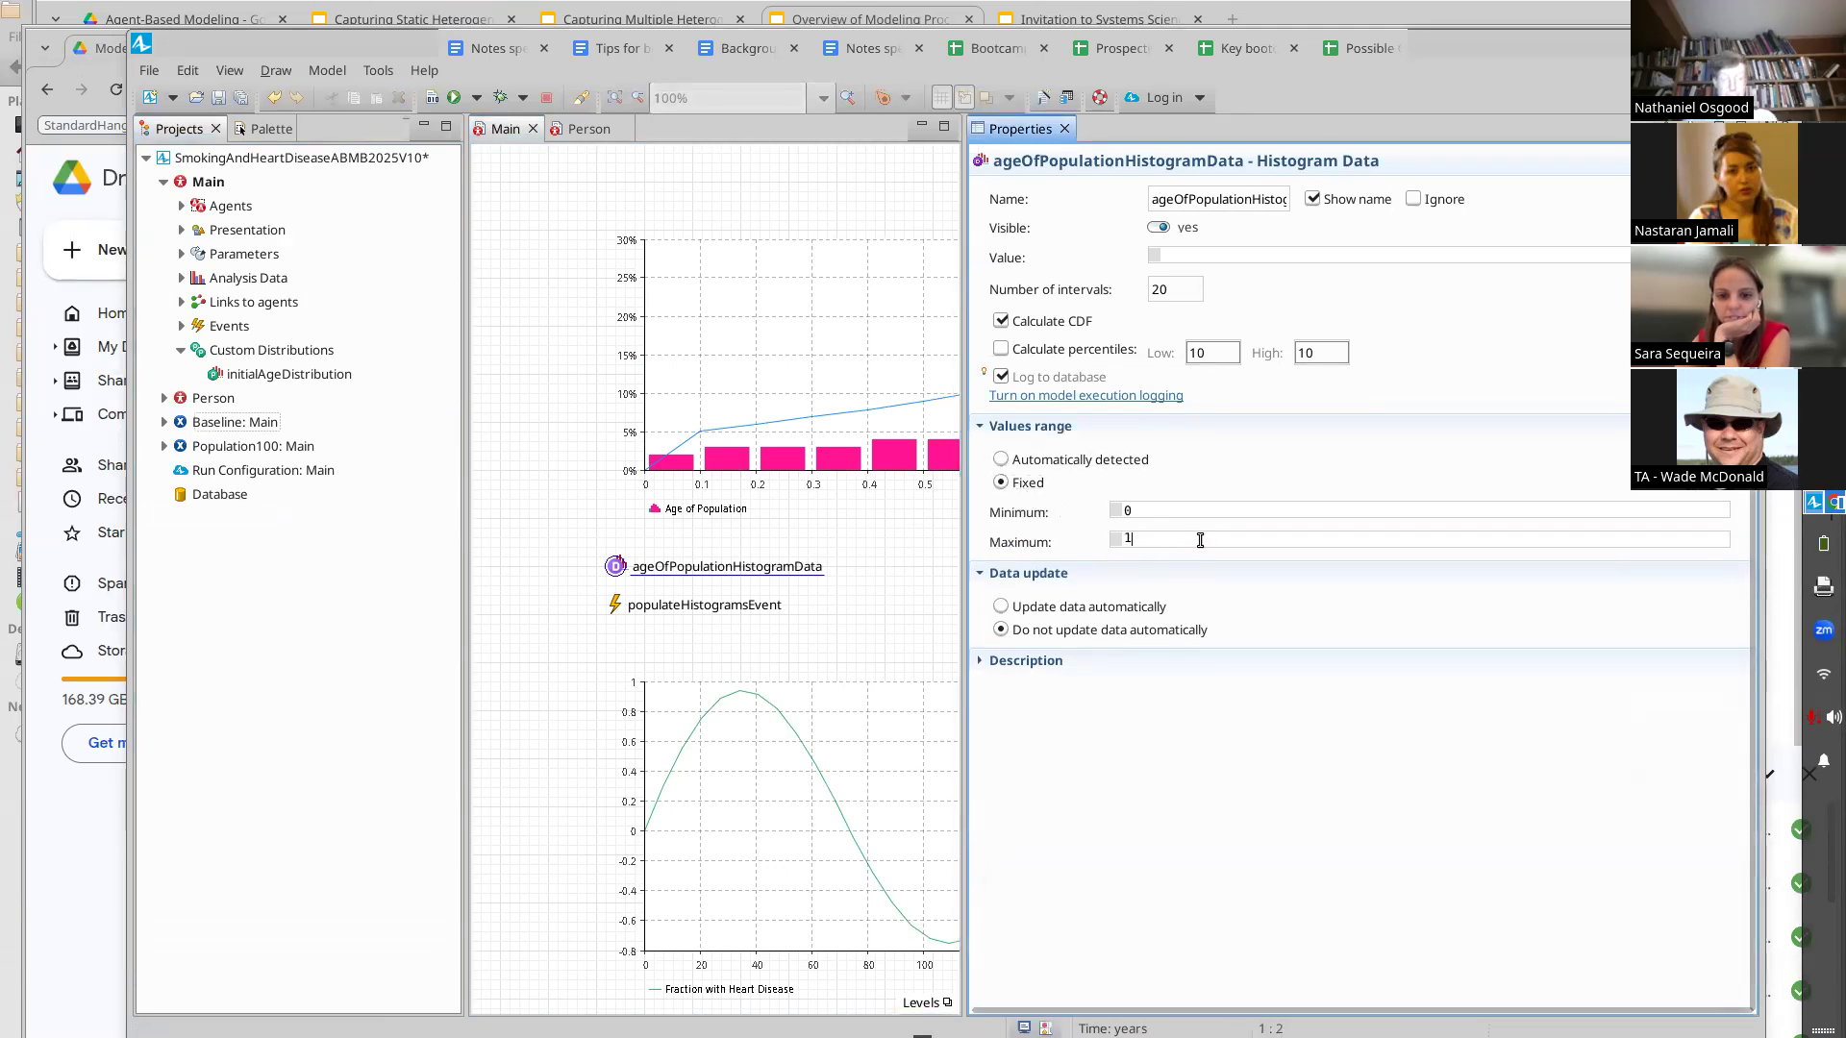
{"action": "key", "text": "BackSpace"}
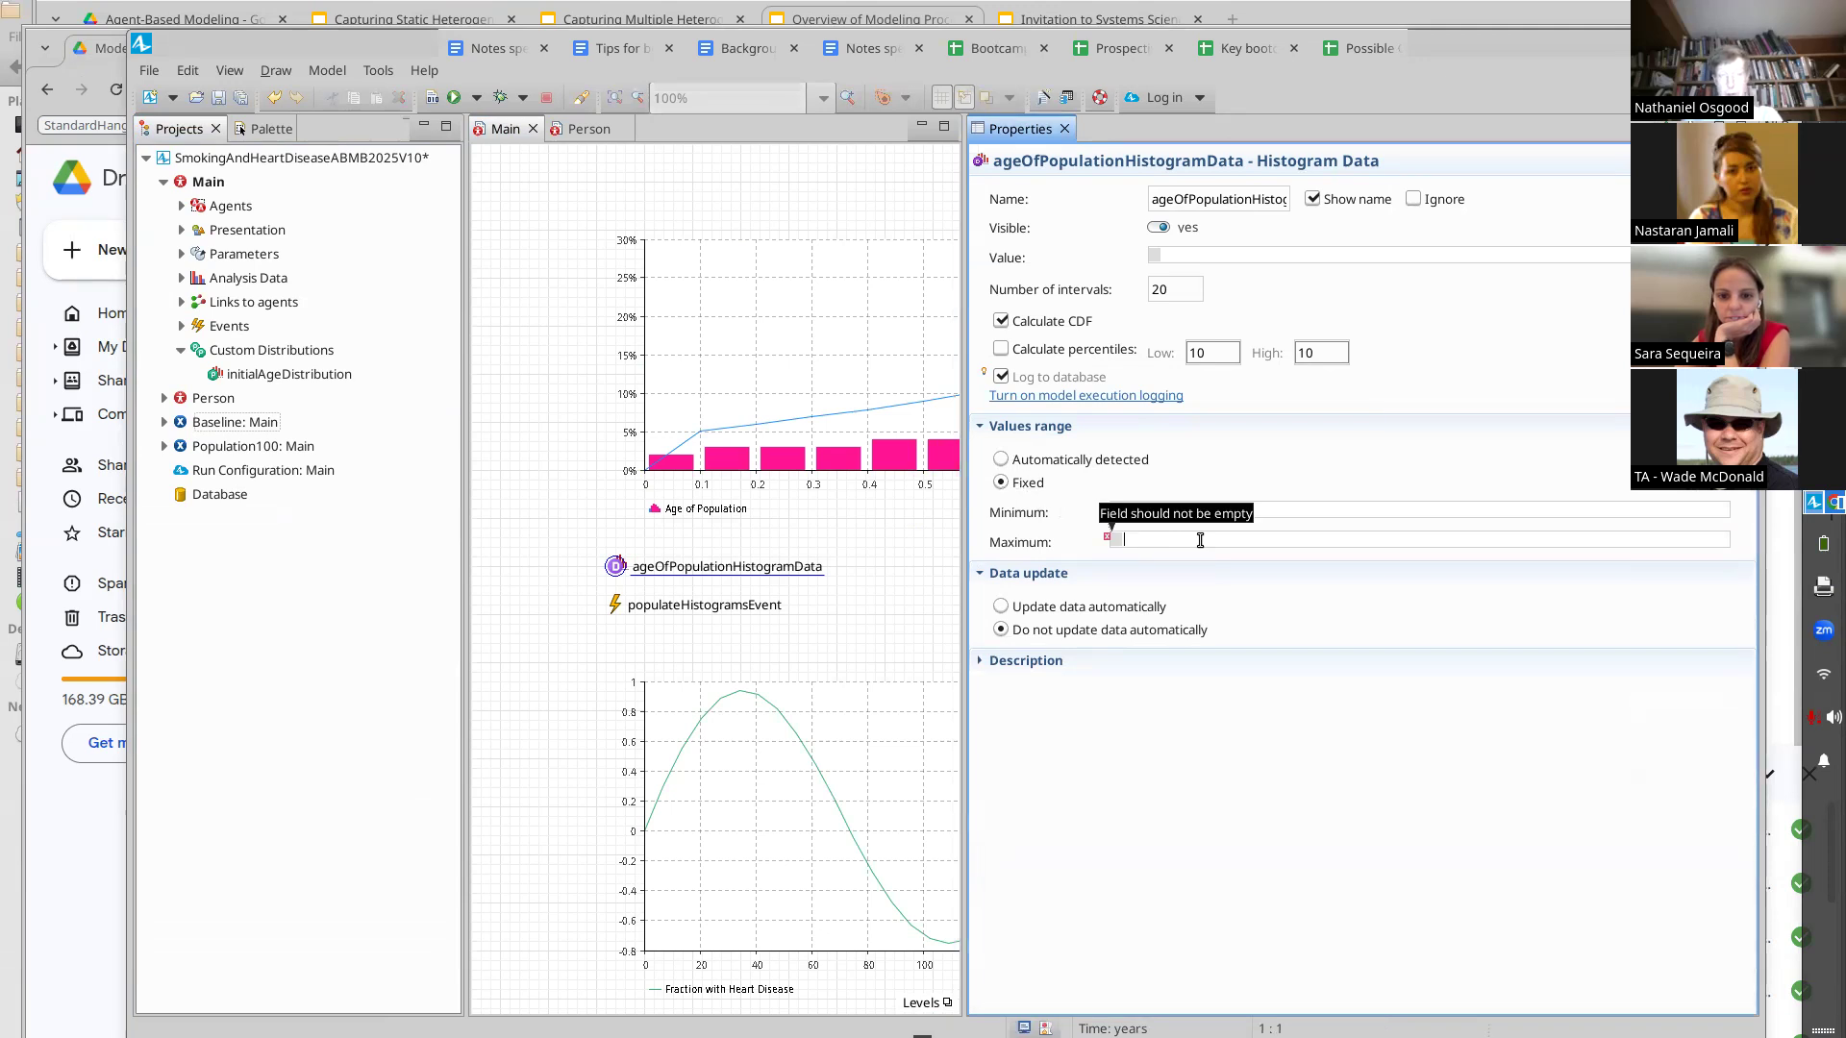
{"action": "type", "text": "100.0"}
{"action": "key", "text": "ctrl+s"}
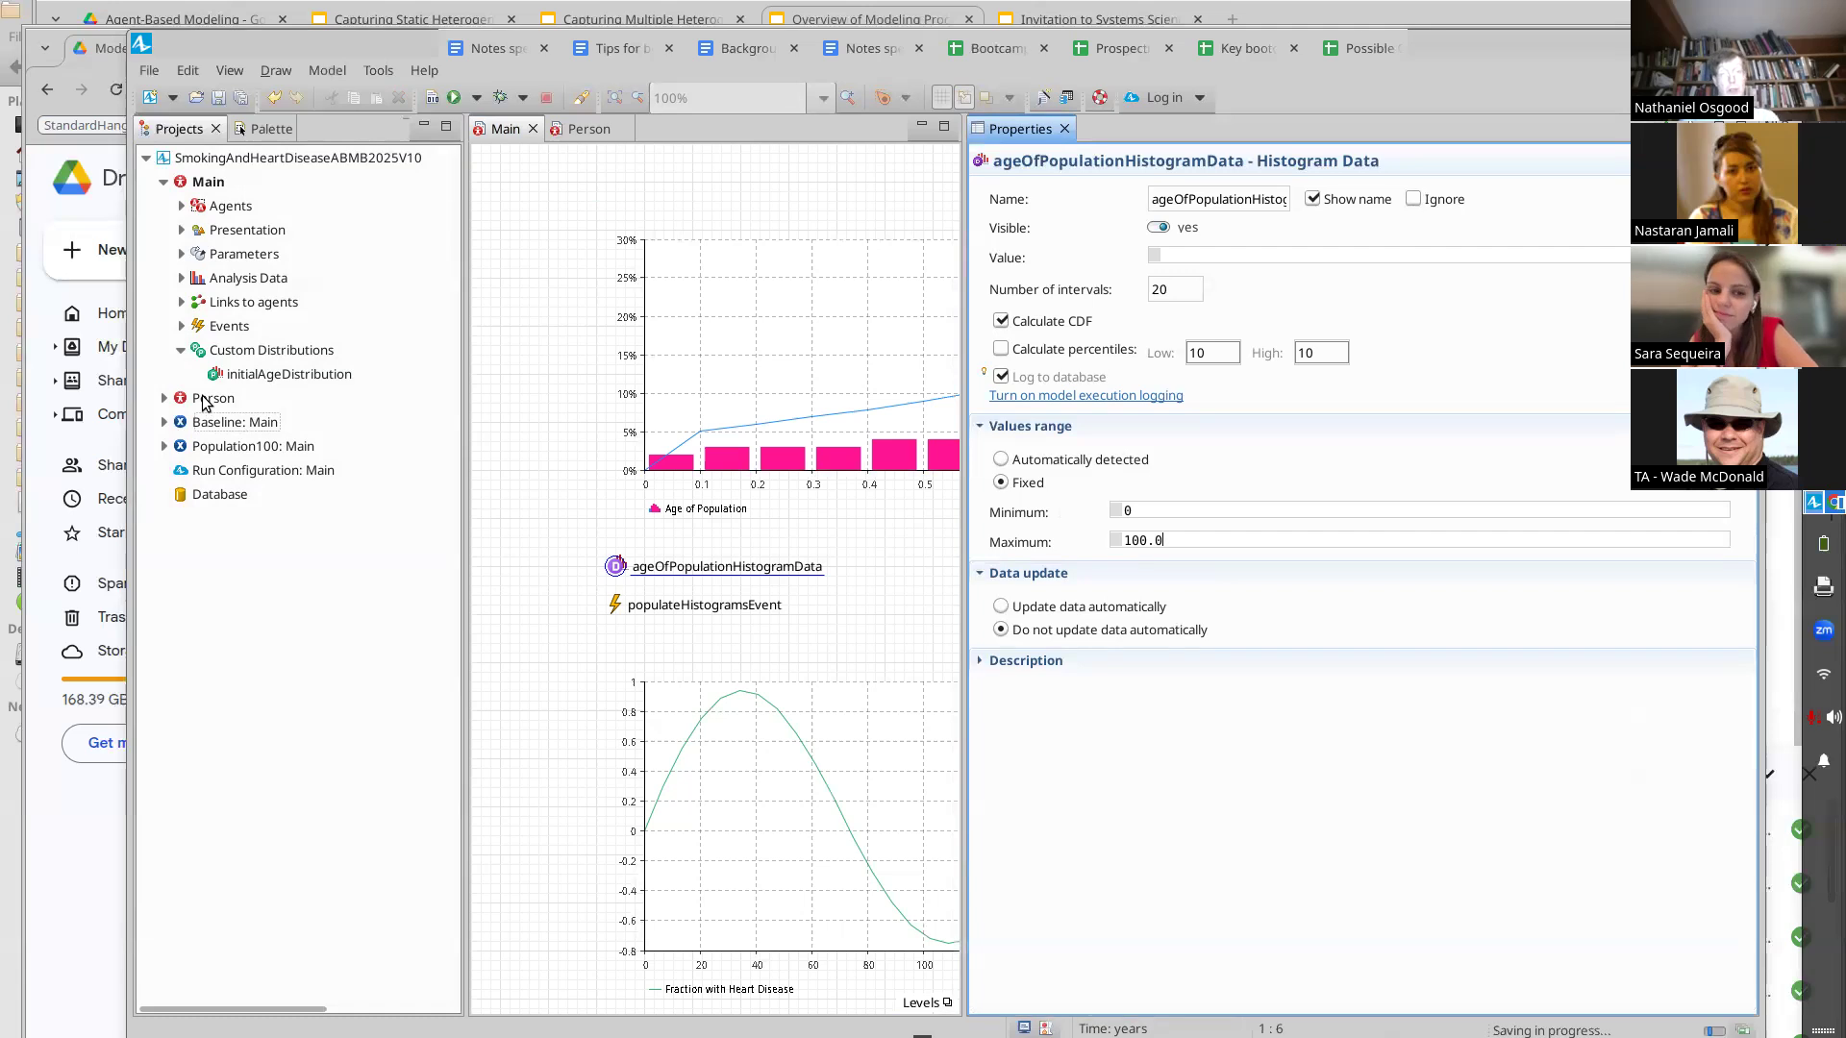
Run the Baseline experiment again and examine the Age of Population histogram at increased speed
{"action": "right_click", "coordinate": [204, 402]}
{"action": "key", "text": "Escape"}
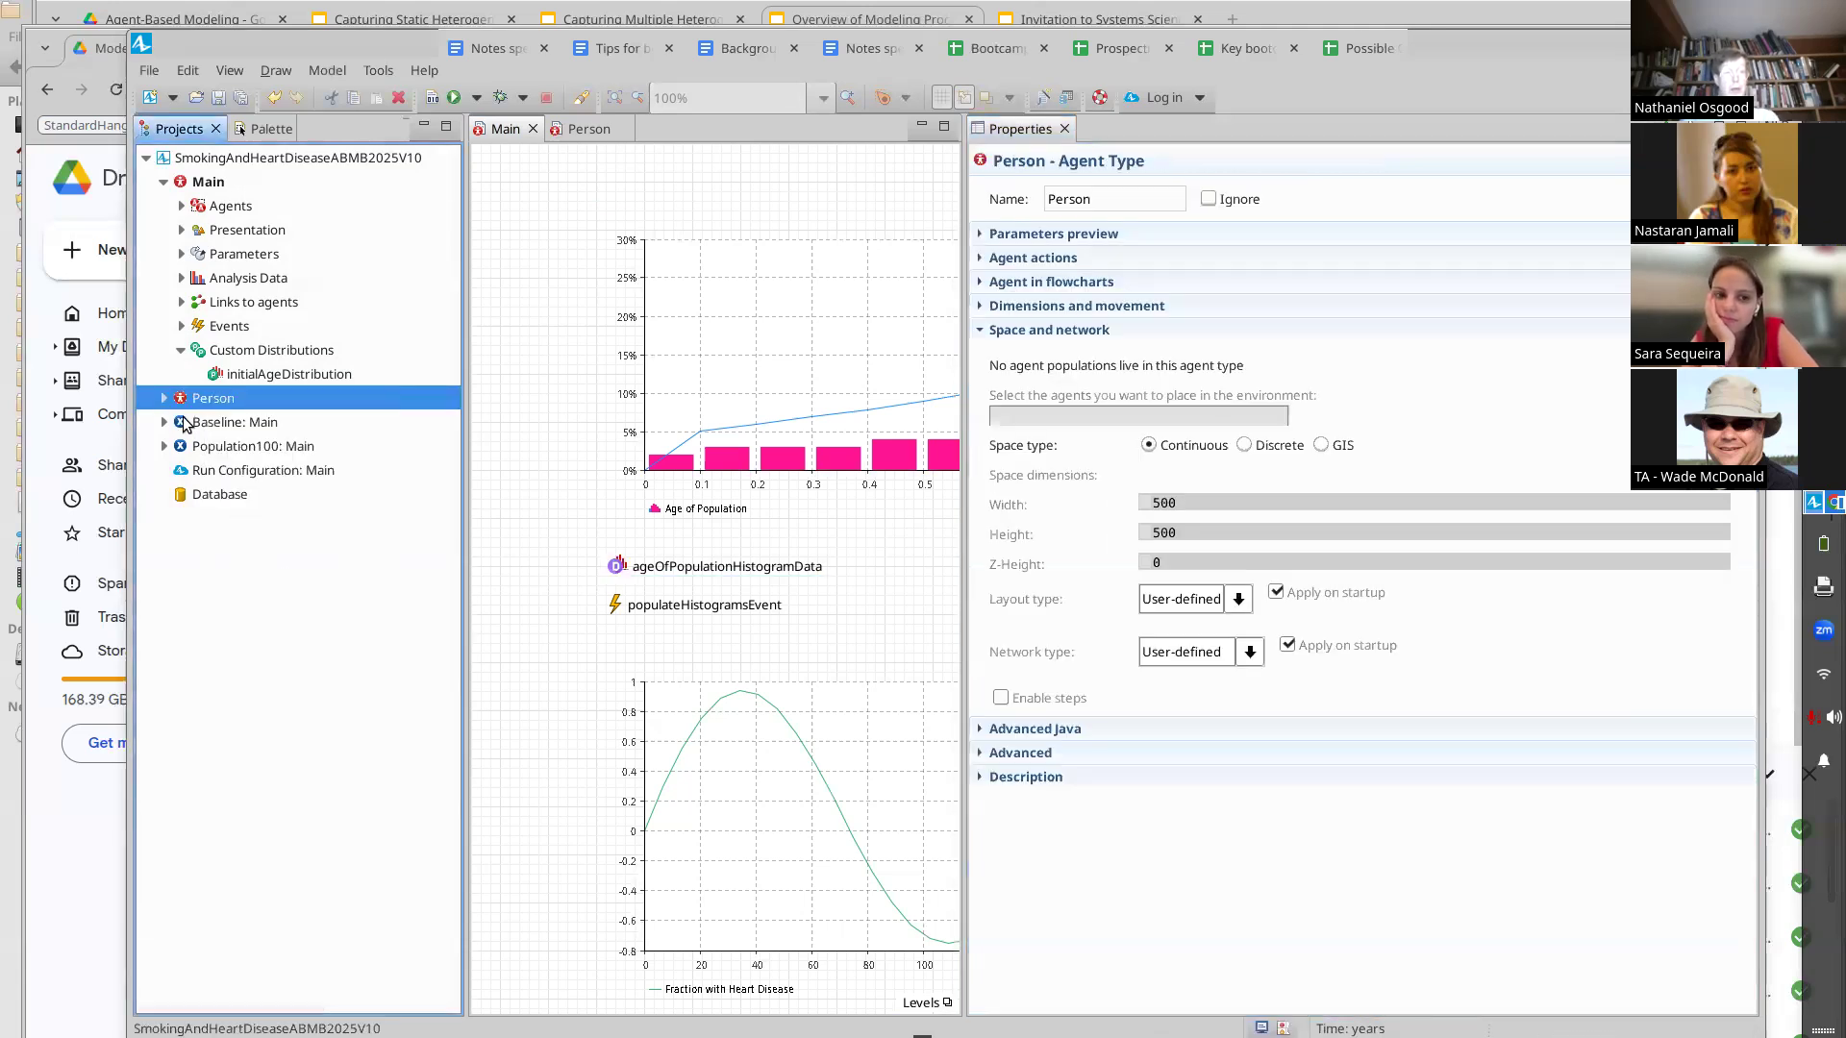
{"action": "right_click", "coordinate": [183, 423]}
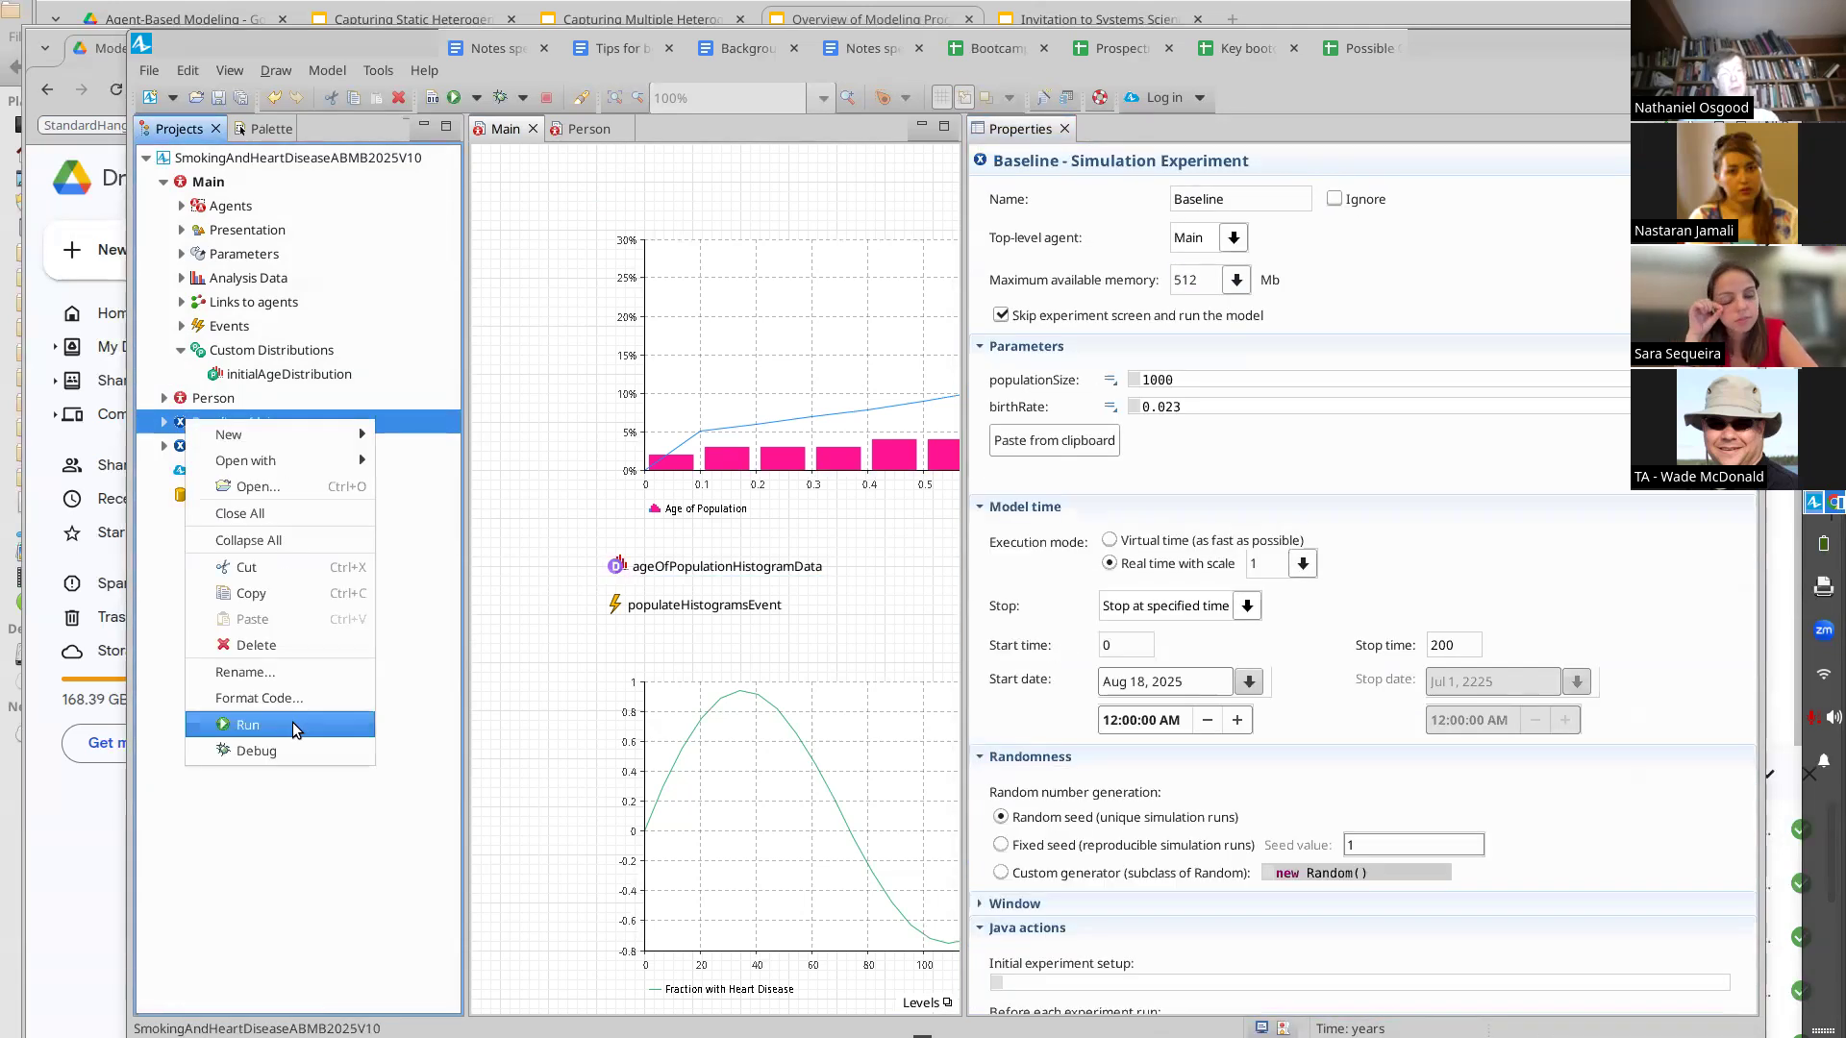
{"action": "left_click", "coordinate": [292, 724]}
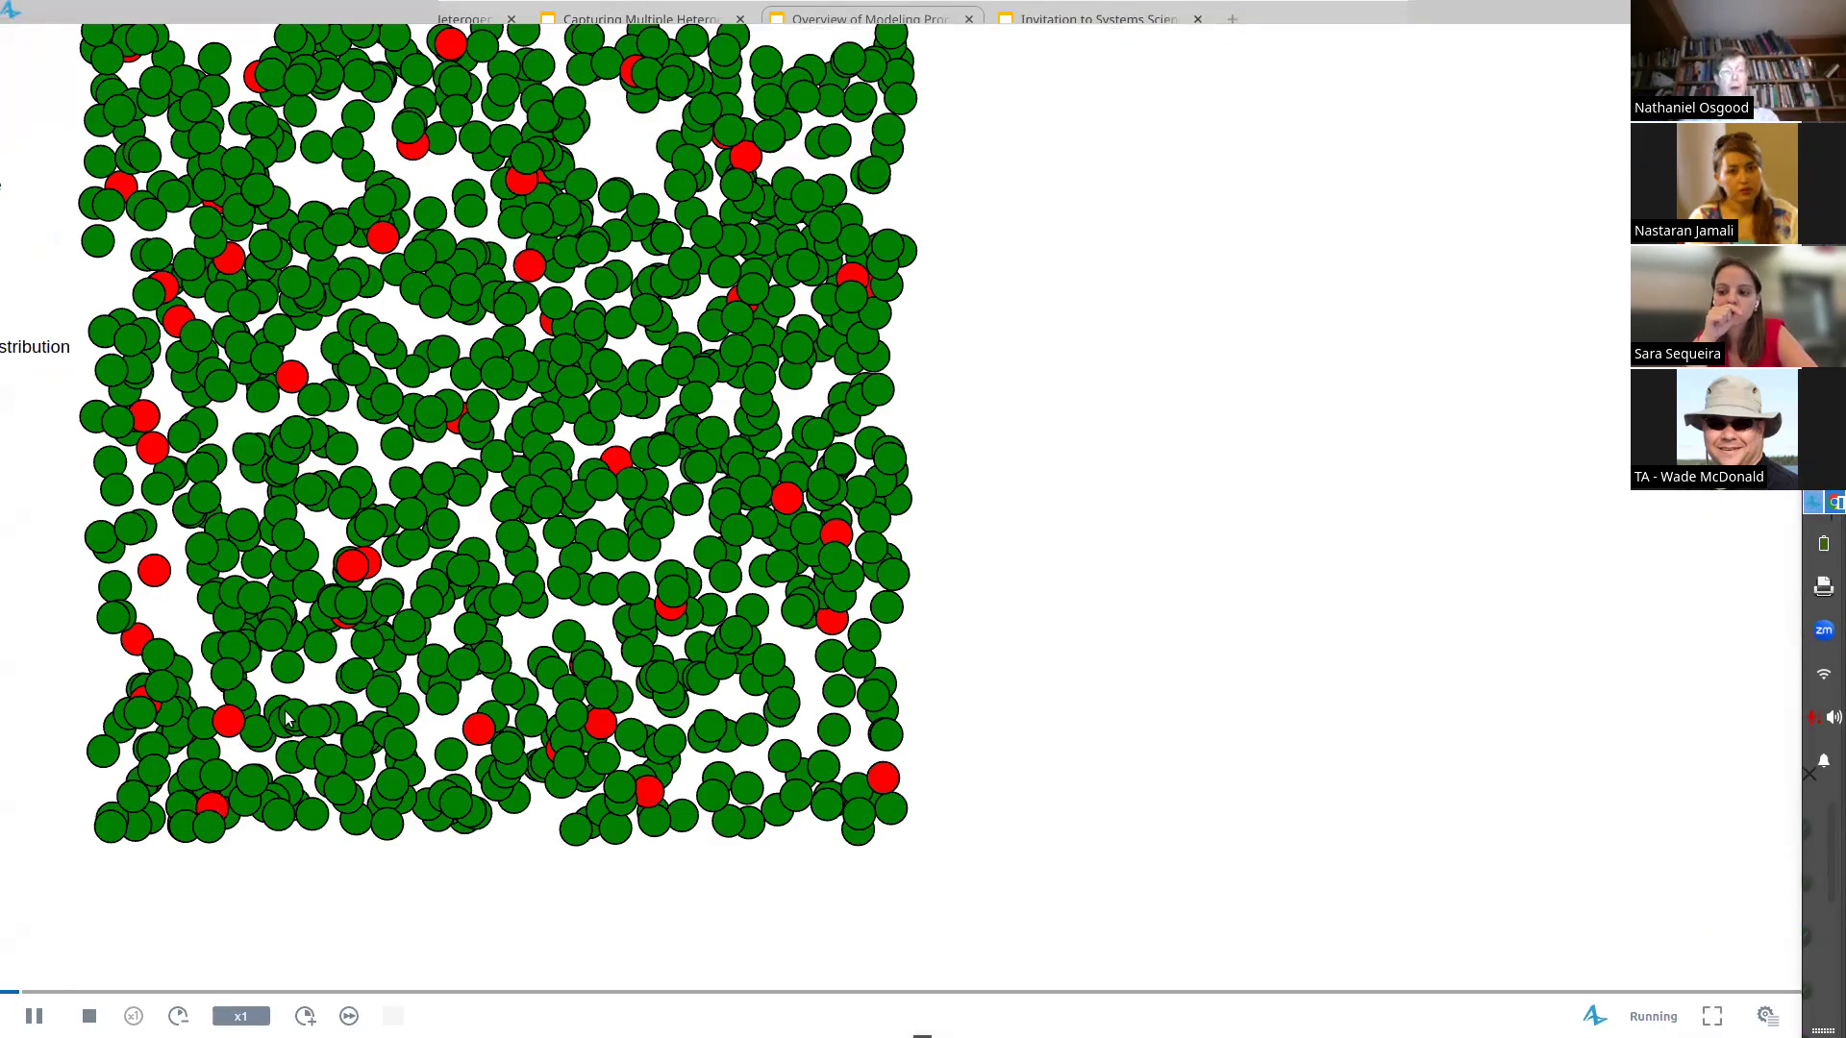
{"action": "scroll", "coordinate": [293, 724], "scroll_direction": "up", "scroll_amount": 5}
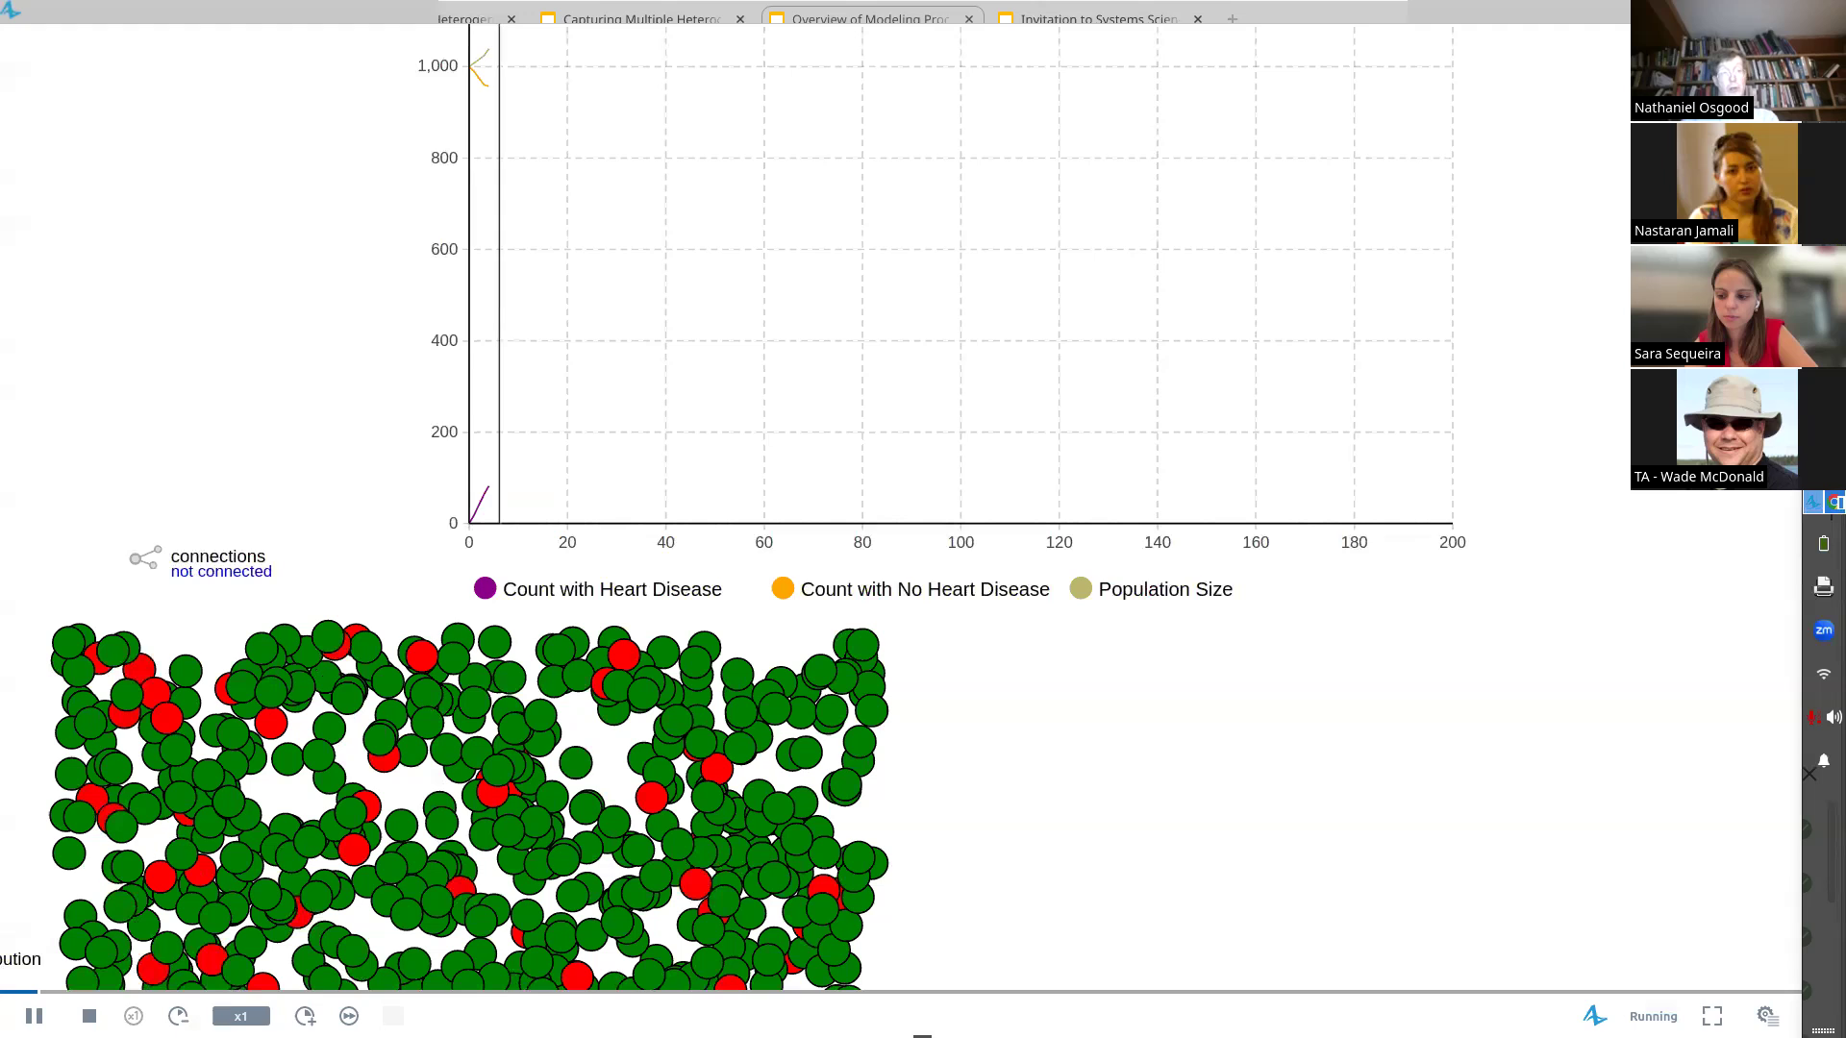
{"action": "scroll", "coordinate": [500, 197], "scroll_direction": "up", "scroll_amount": 10}
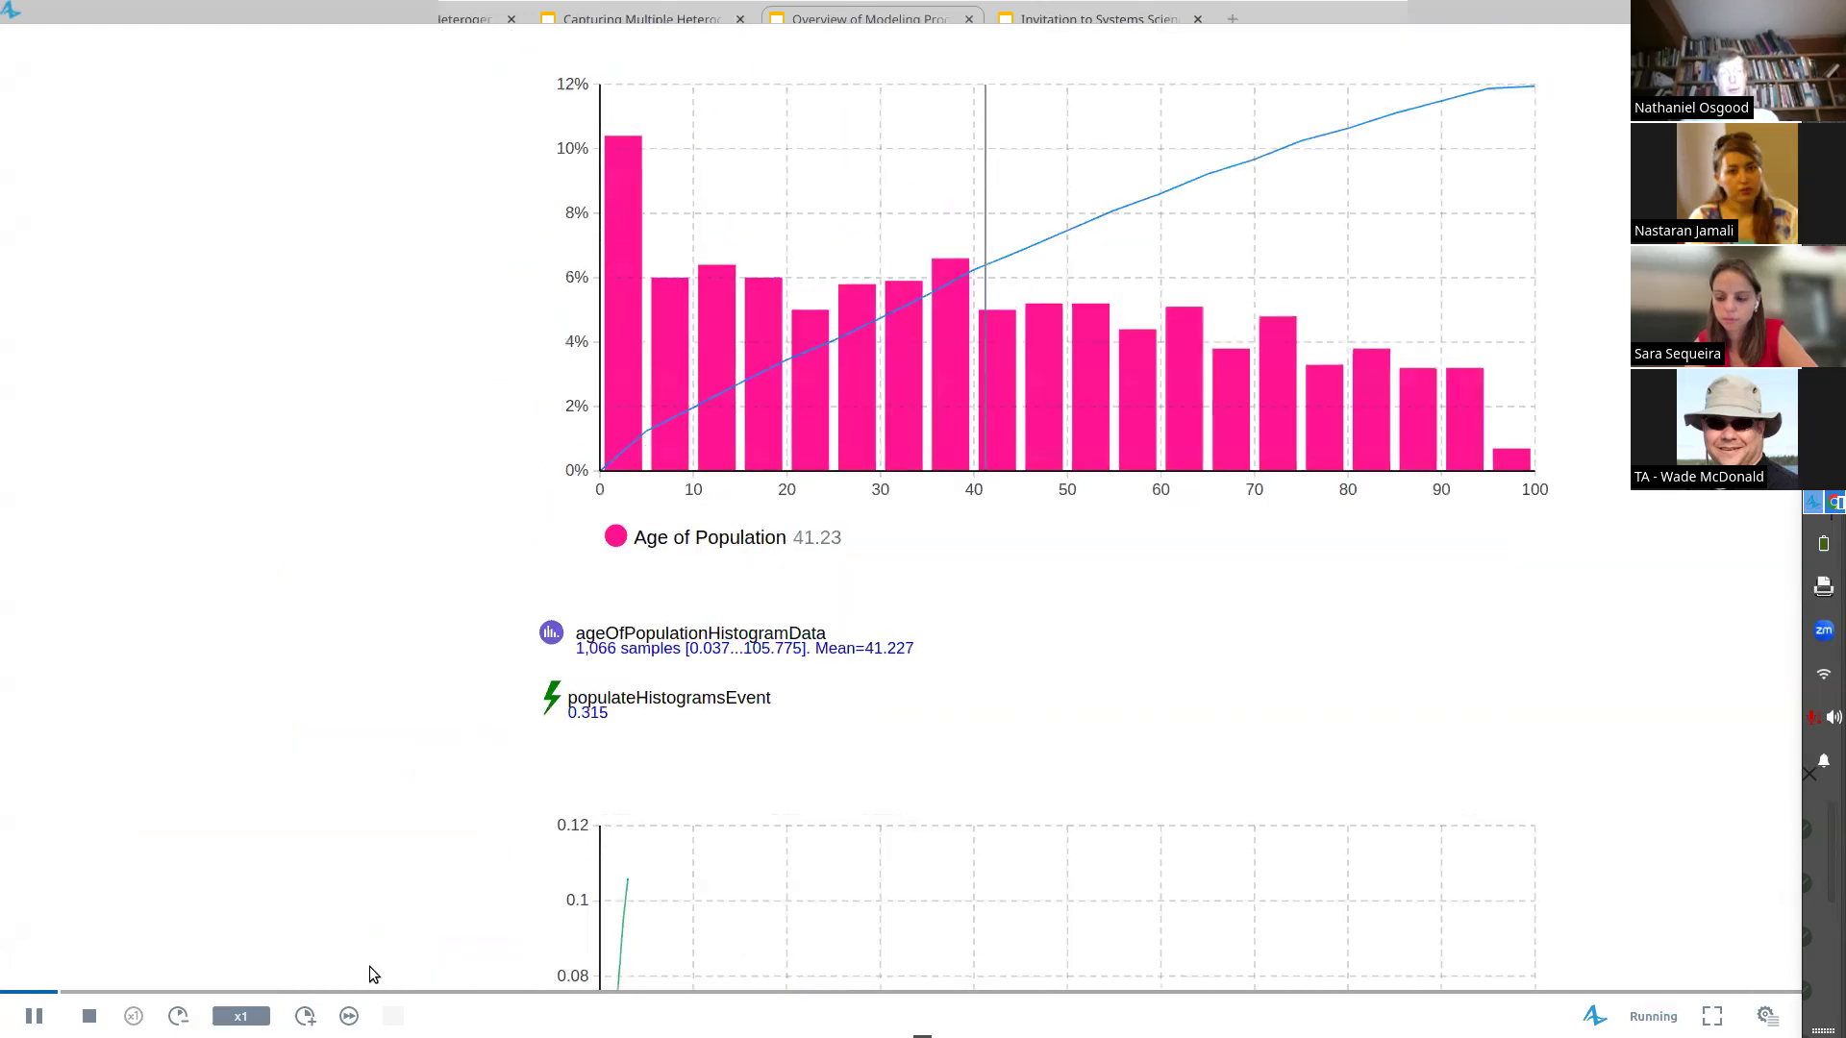
{"action": "left_click", "coordinate": [305, 1016]}
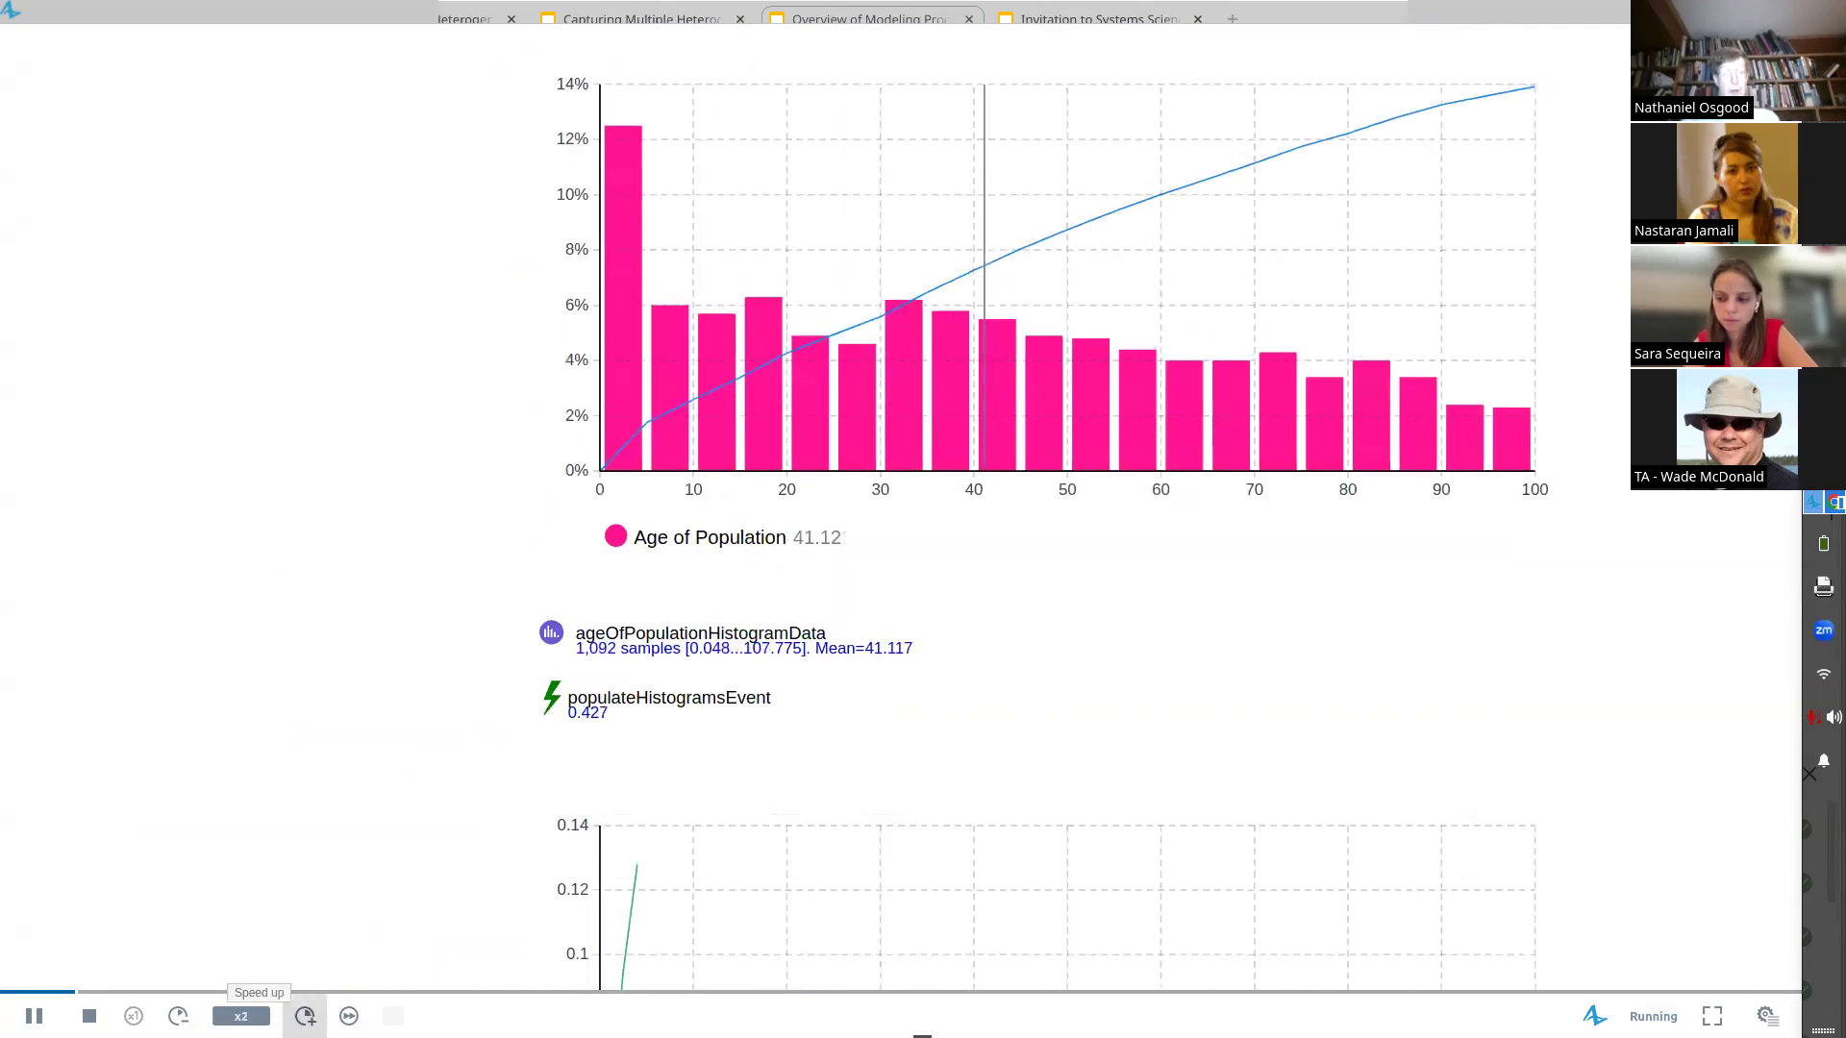
Speed the simulation up to x10, examine the Age of Population histogram until the run finishes, and stop it
{"action": "left_click", "coordinate": [305, 1016]}
{"action": "left_click", "coordinate": [304, 1016]}
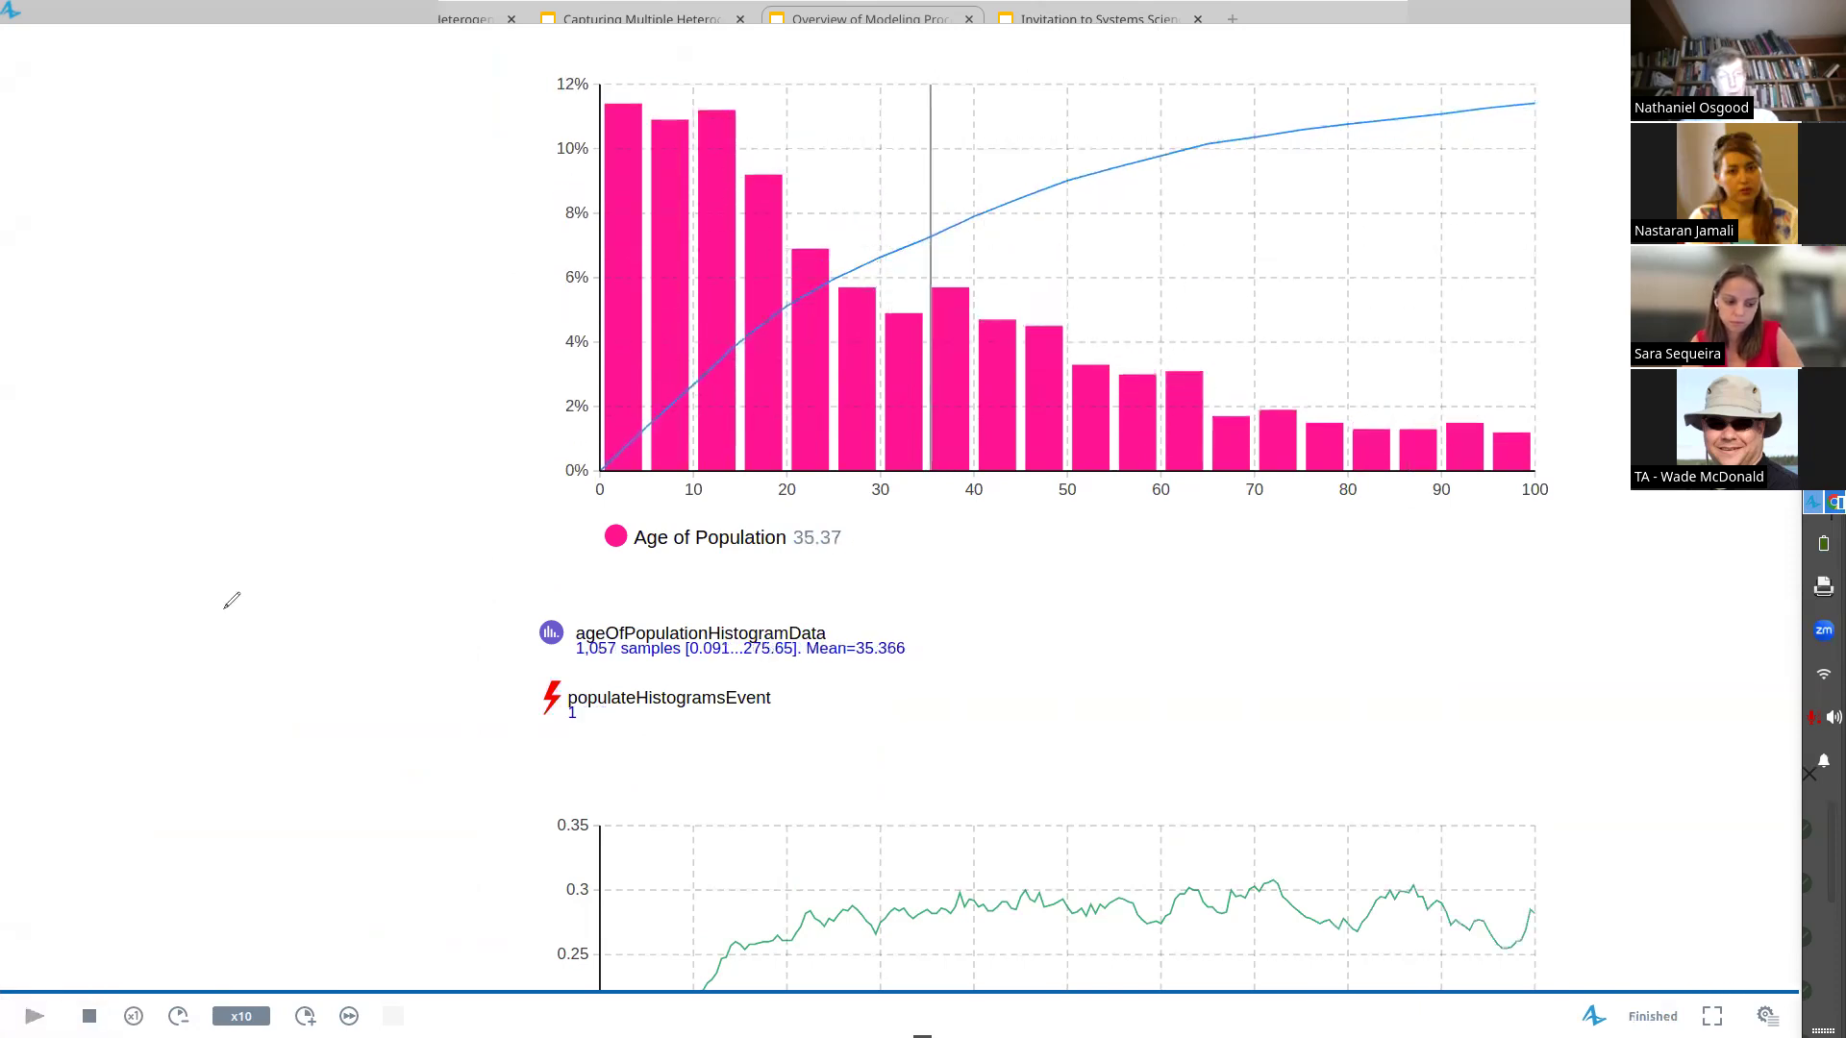
{"action": "left_click_drag", "start_coordinate": [404, 633], "coordinate": [387, 342]}
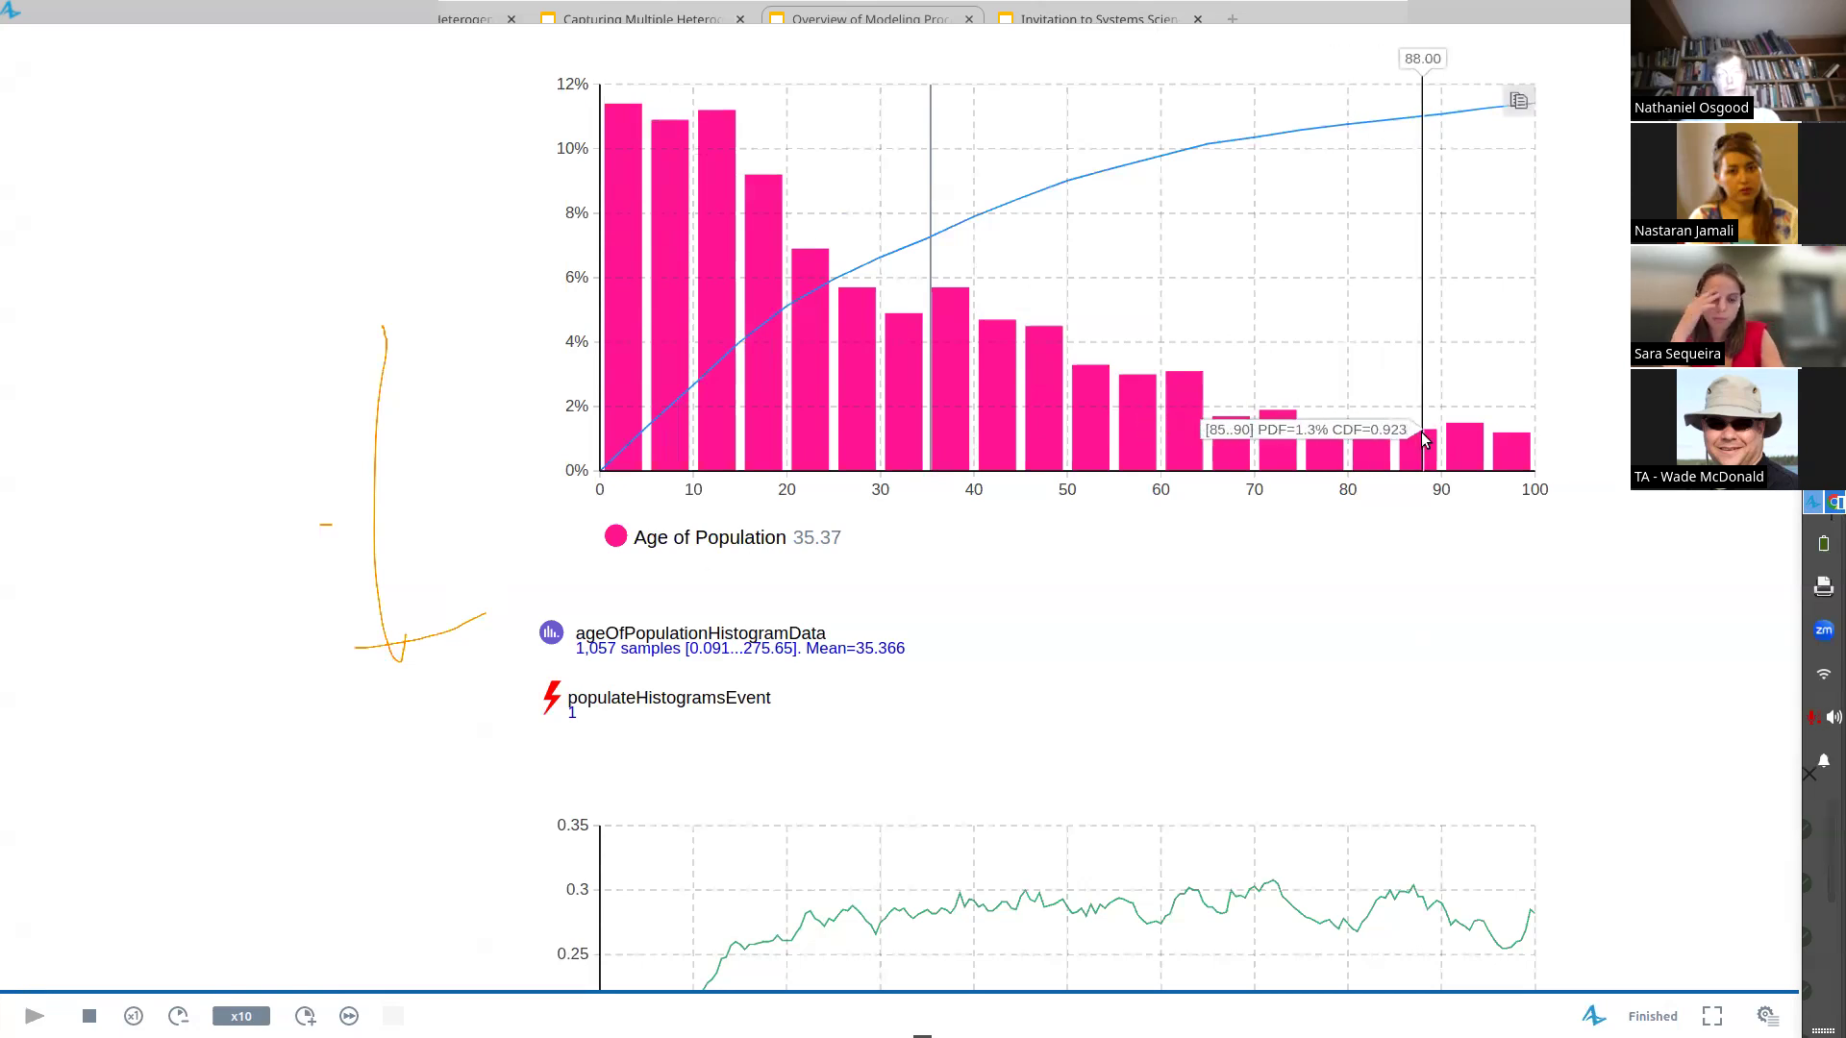
{"action": "left_click", "coordinate": [56, 1007]}
Maximize the simulation window, run the model again, examine the Age of Population histogram, and close the run window
{"action": "left_click_drag", "start_coordinate": [238, 12], "coordinate": [321, 990]}
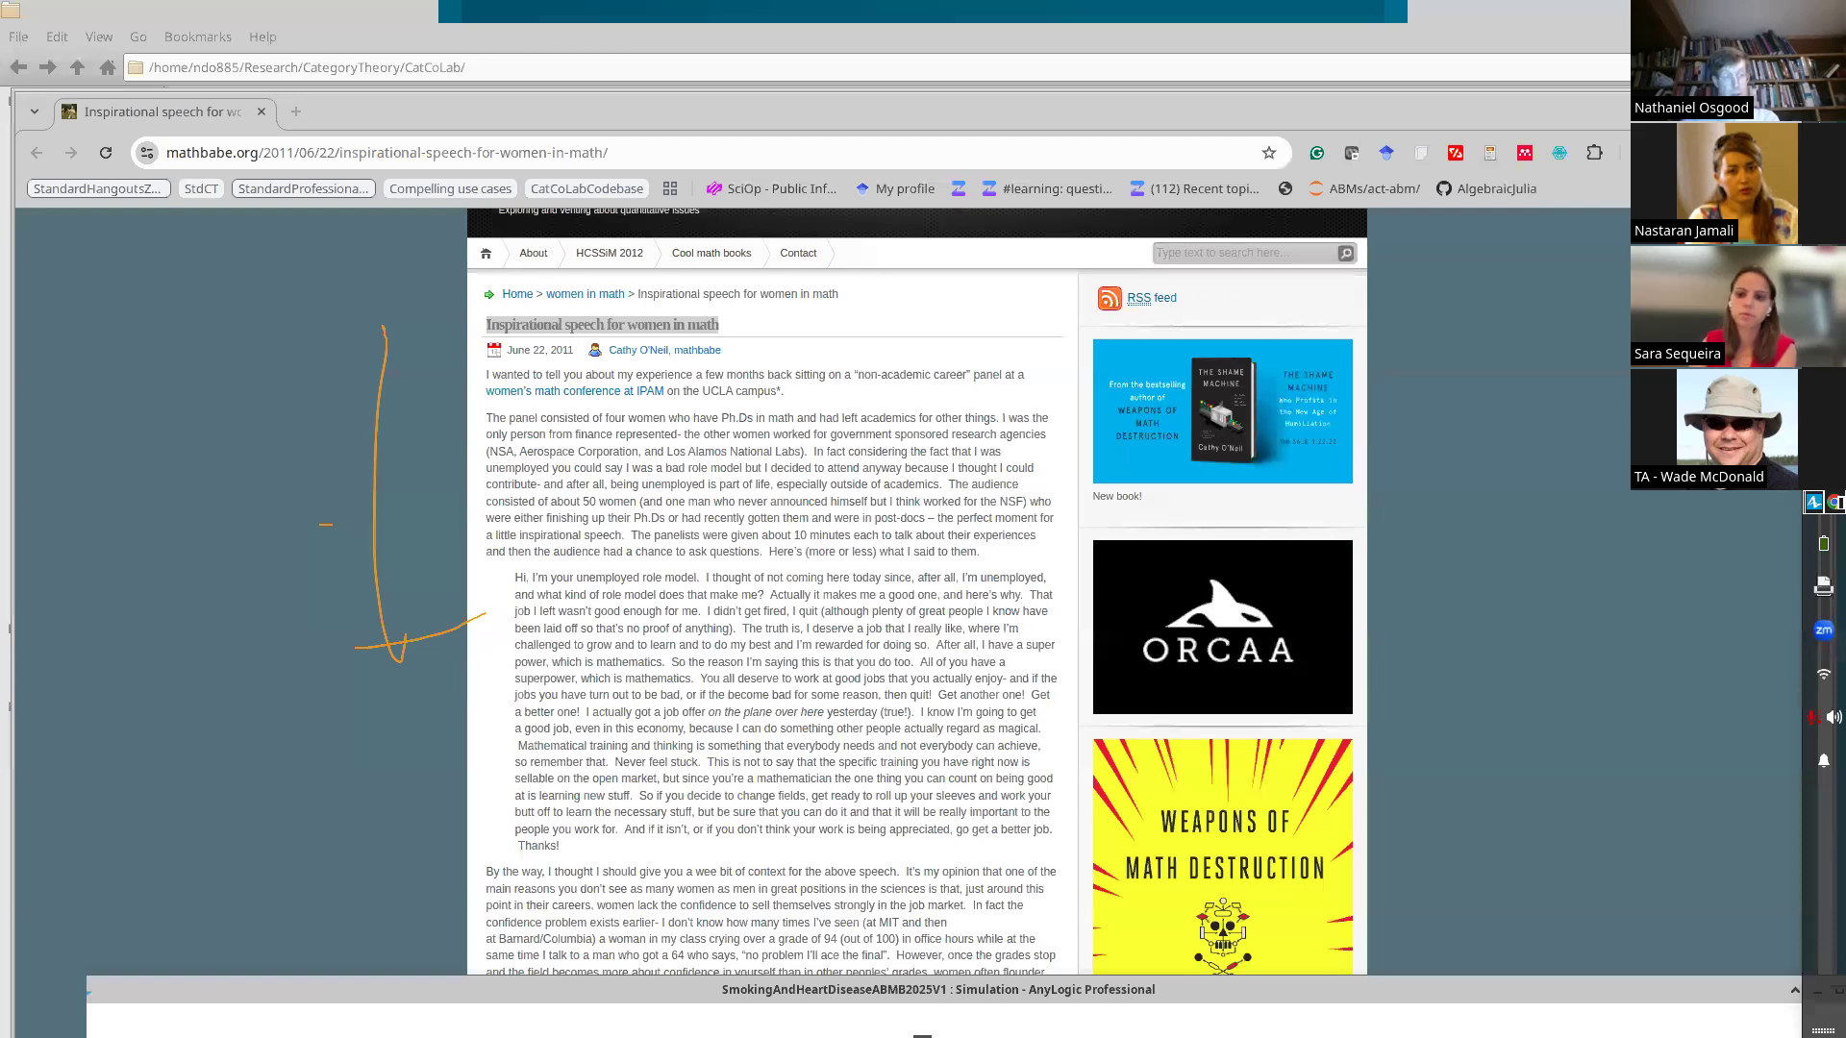
{"action": "double_click", "coordinate": [265, 989]}
{"action": "left_click_drag", "start_coordinate": [262, 981], "coordinate": [271, 42]}
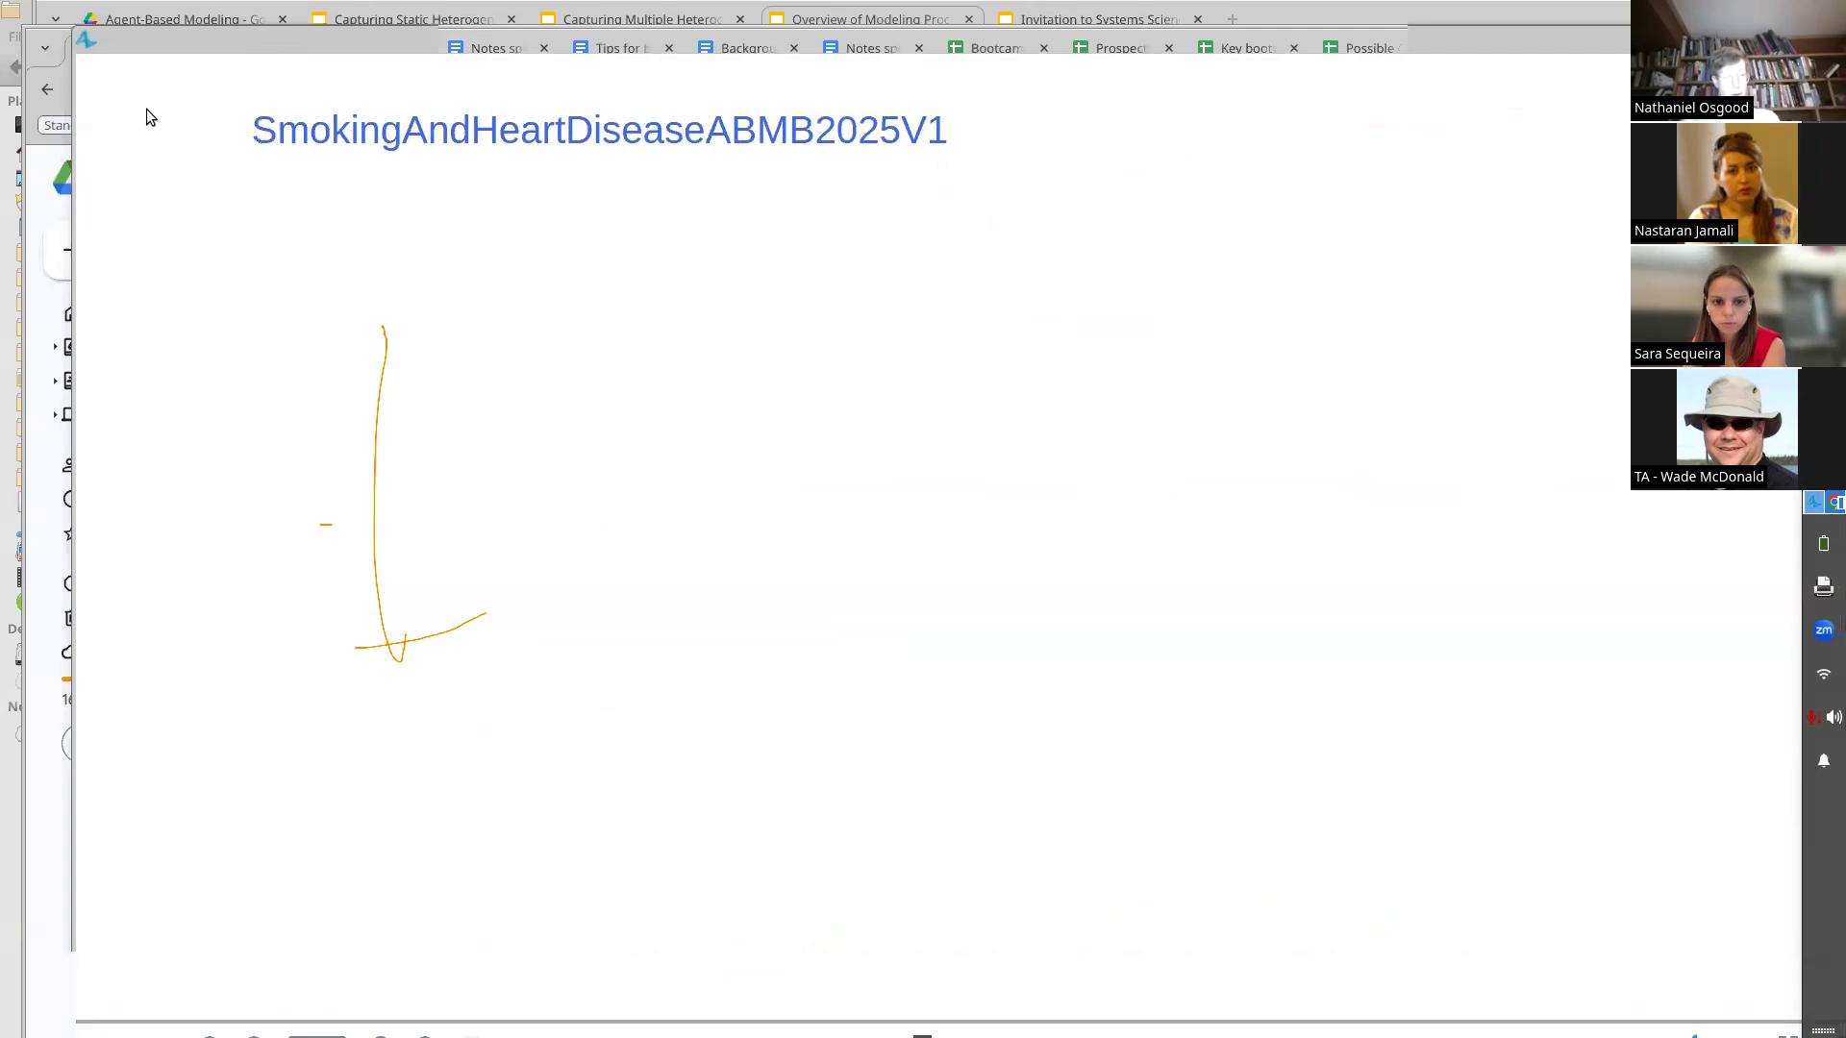
{"action": "double_click", "coordinate": [152, 32]}
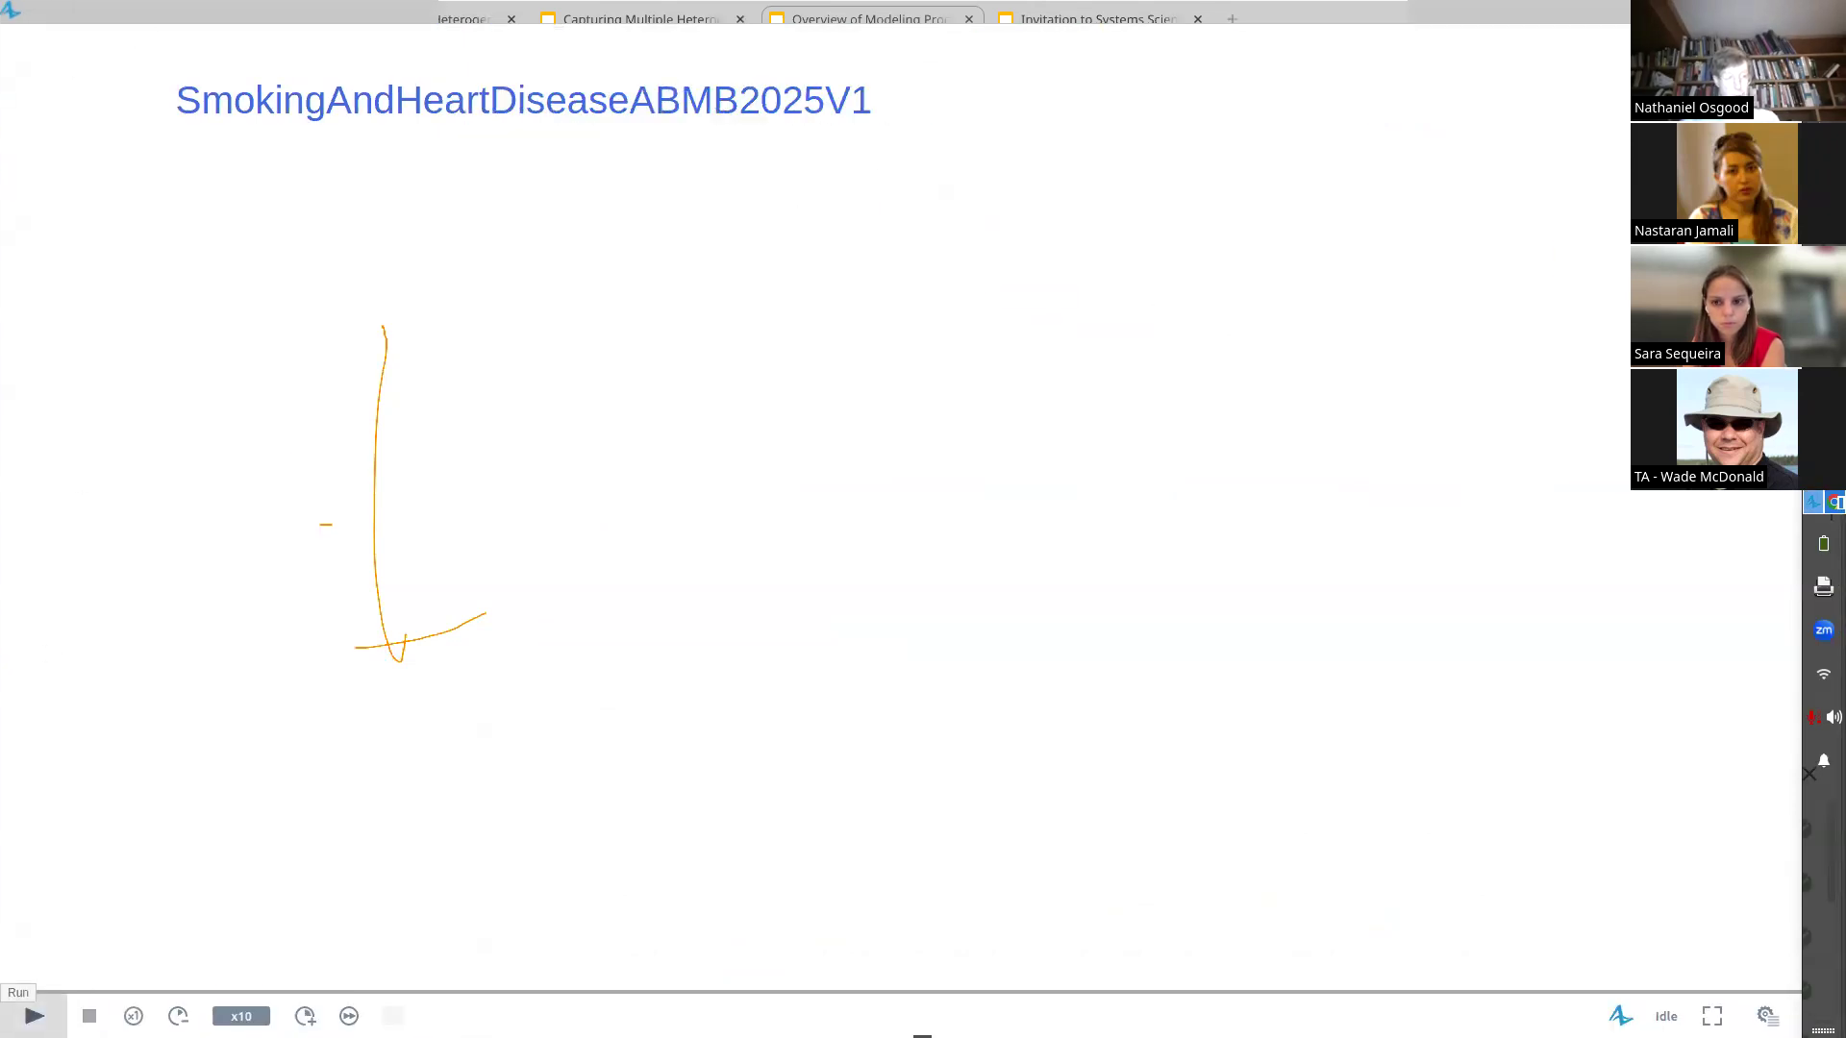
{"action": "left_click", "coordinate": [34, 1016]}
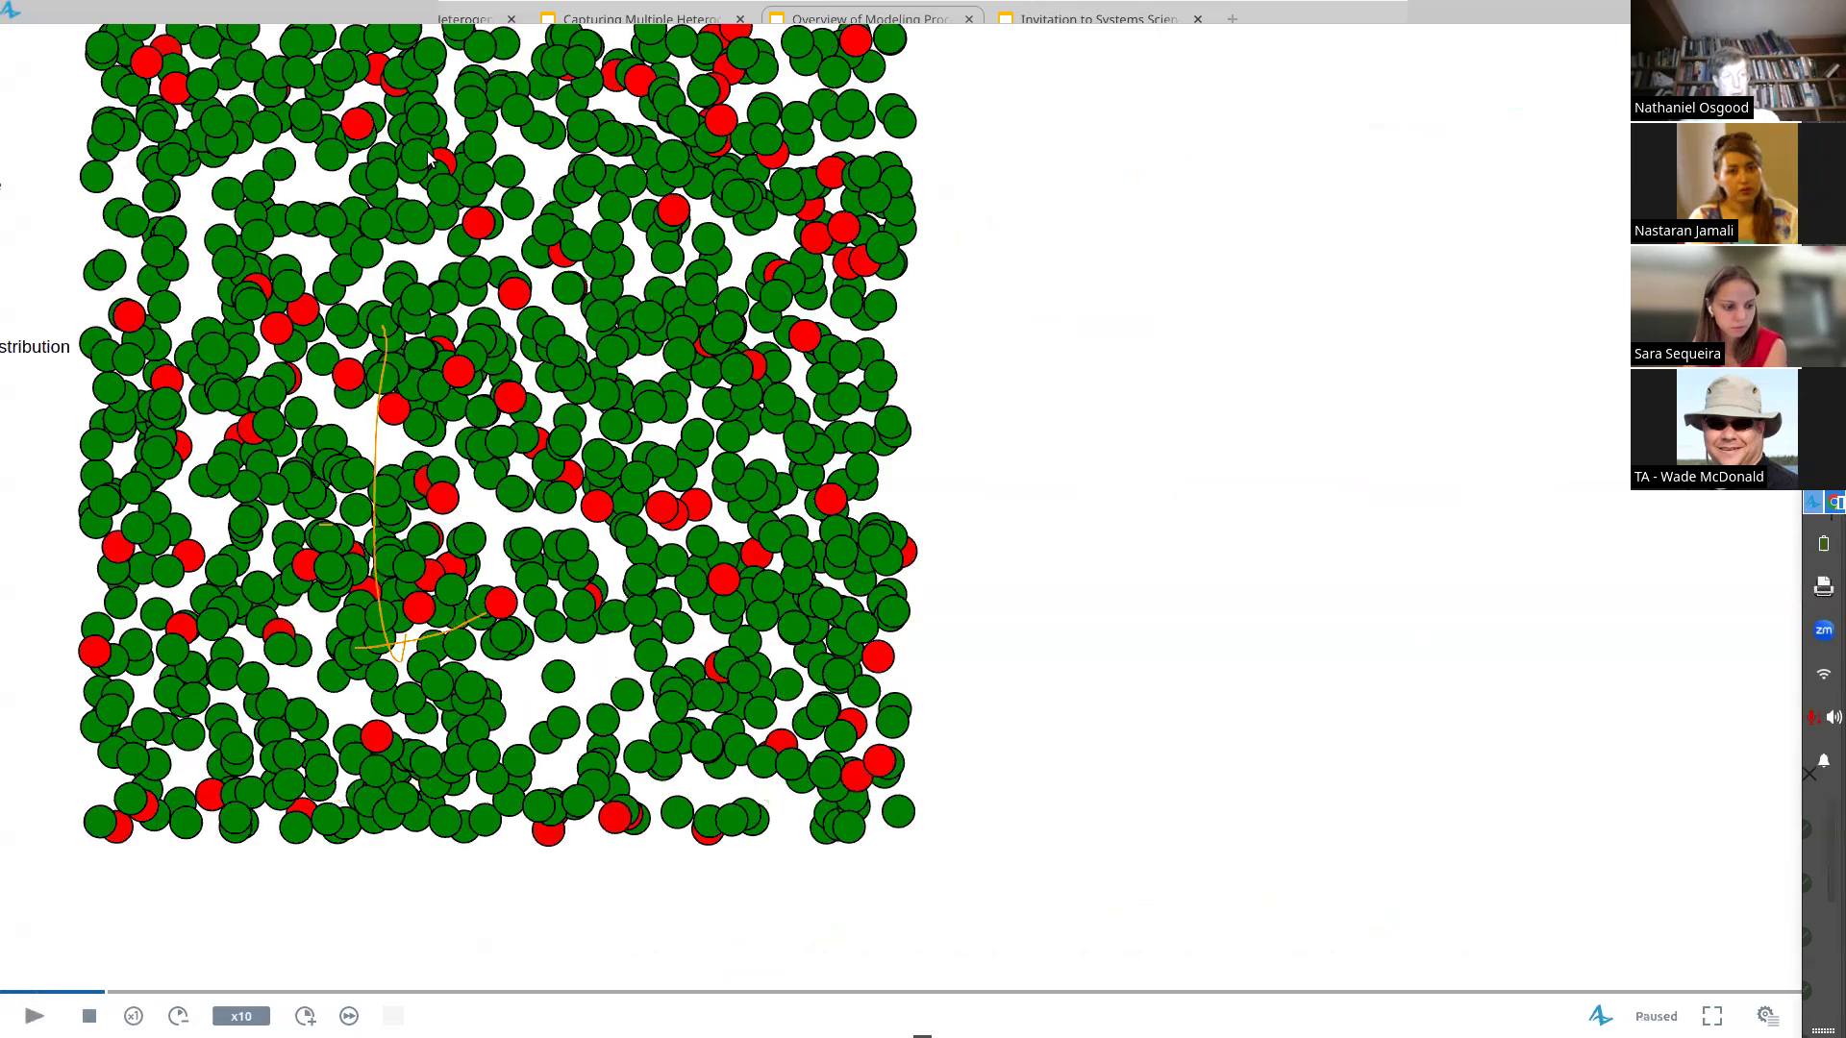
{"action": "scroll", "coordinate": [568, 169], "scroll_direction": "up", "scroll_amount": 9}
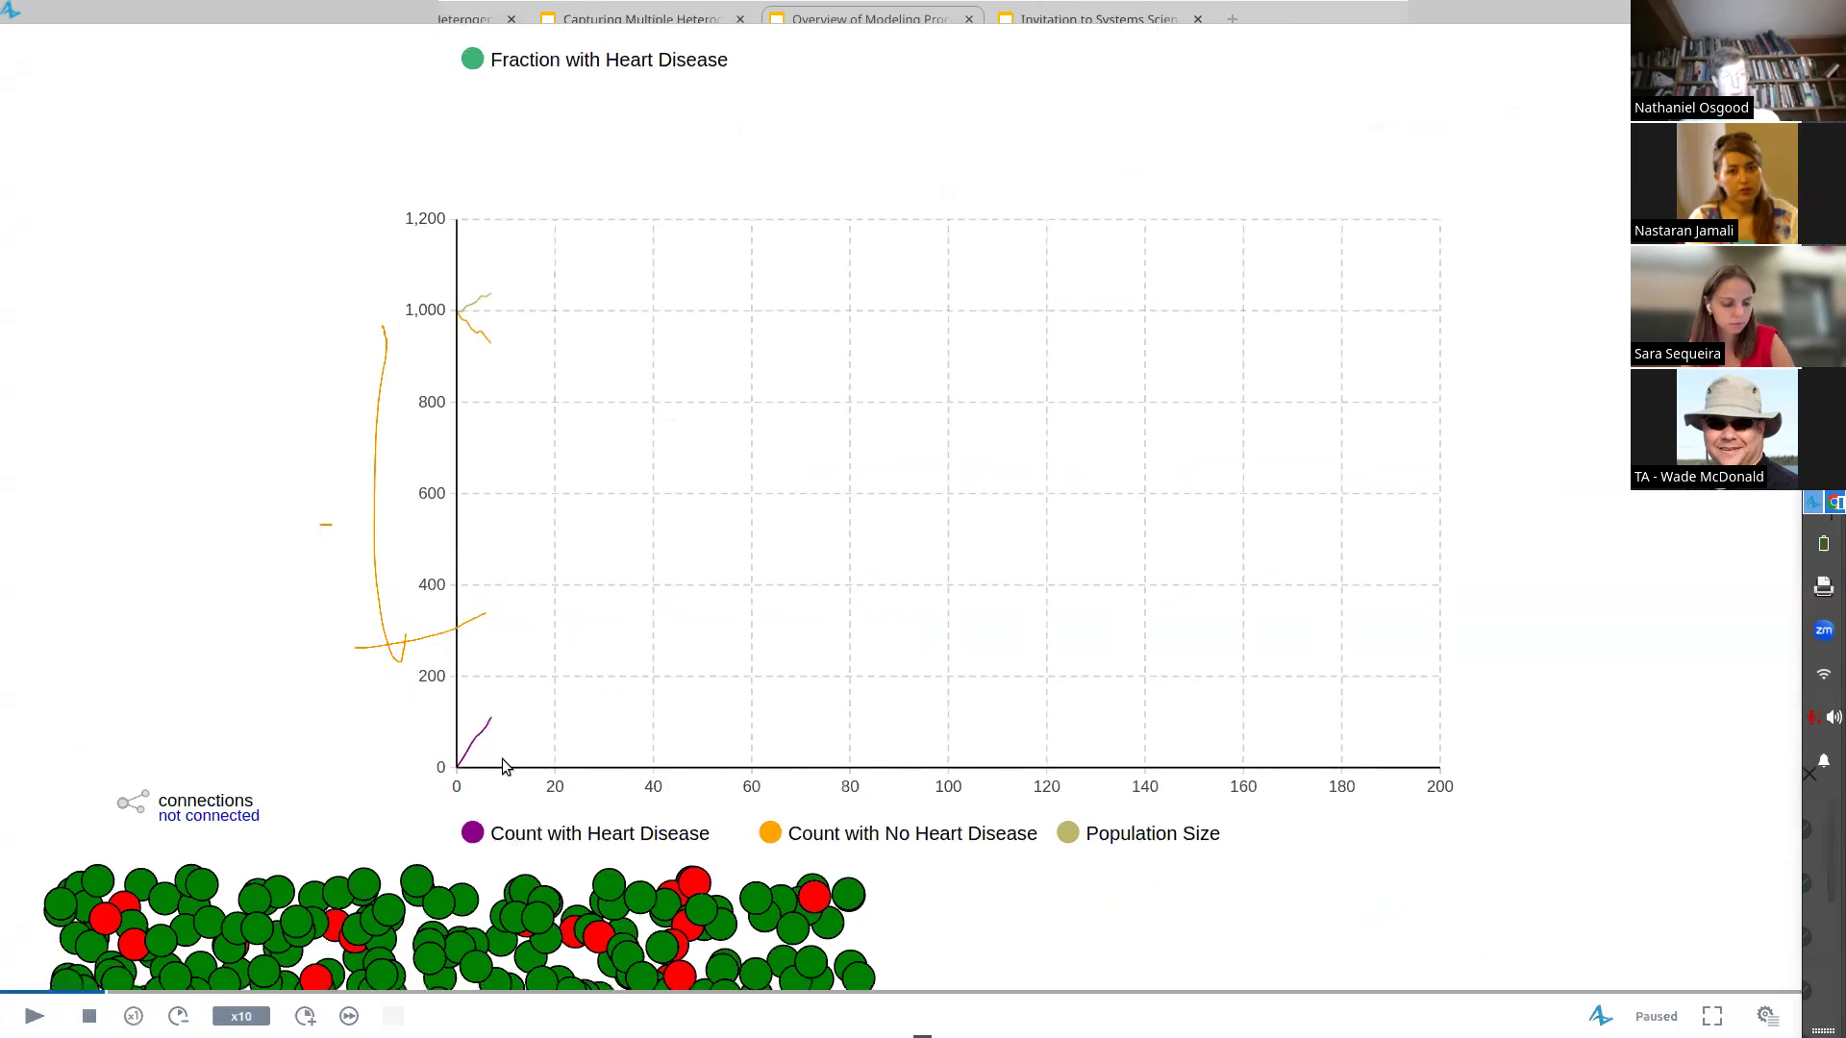
{"action": "scroll", "coordinate": [535, 391], "scroll_direction": "up", "scroll_amount": 3}
{"action": "scroll", "coordinate": [638, 885], "scroll_direction": "up", "scroll_amount": 5}
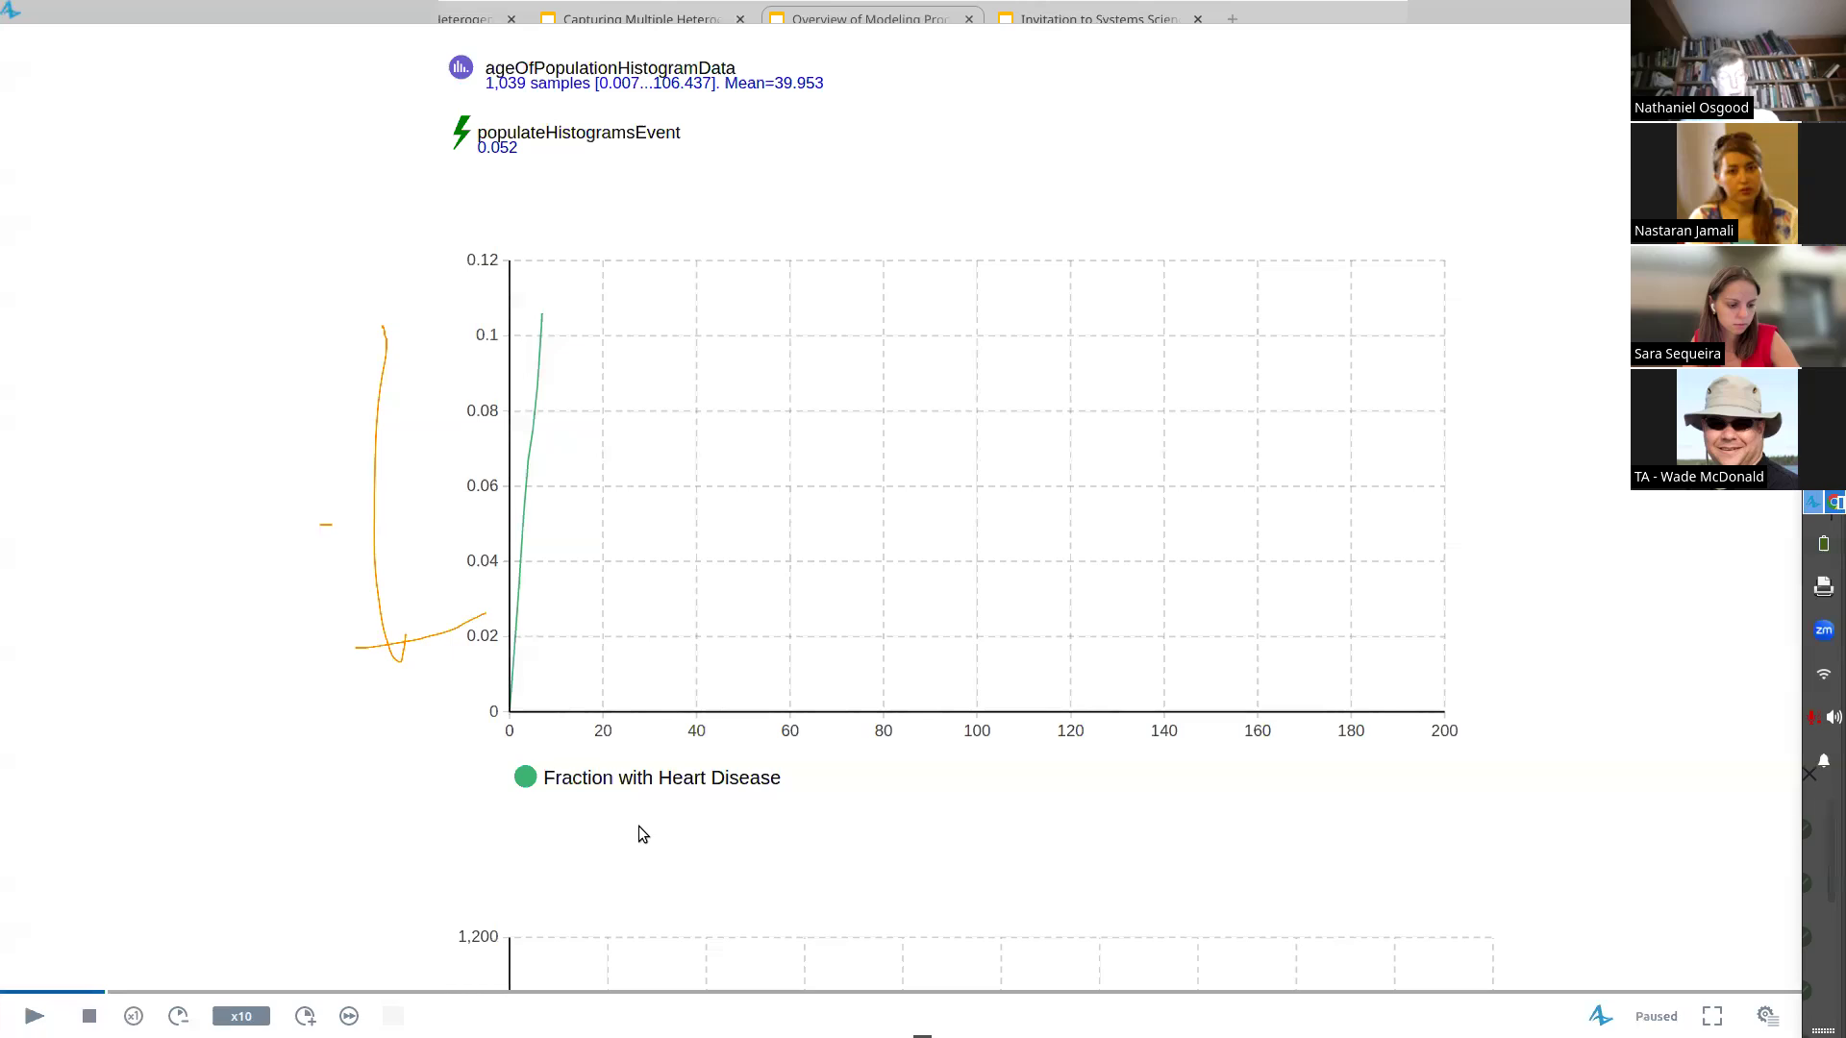
{"action": "scroll", "coordinate": [638, 326], "scroll_direction": "up", "scroll_amount": 7}
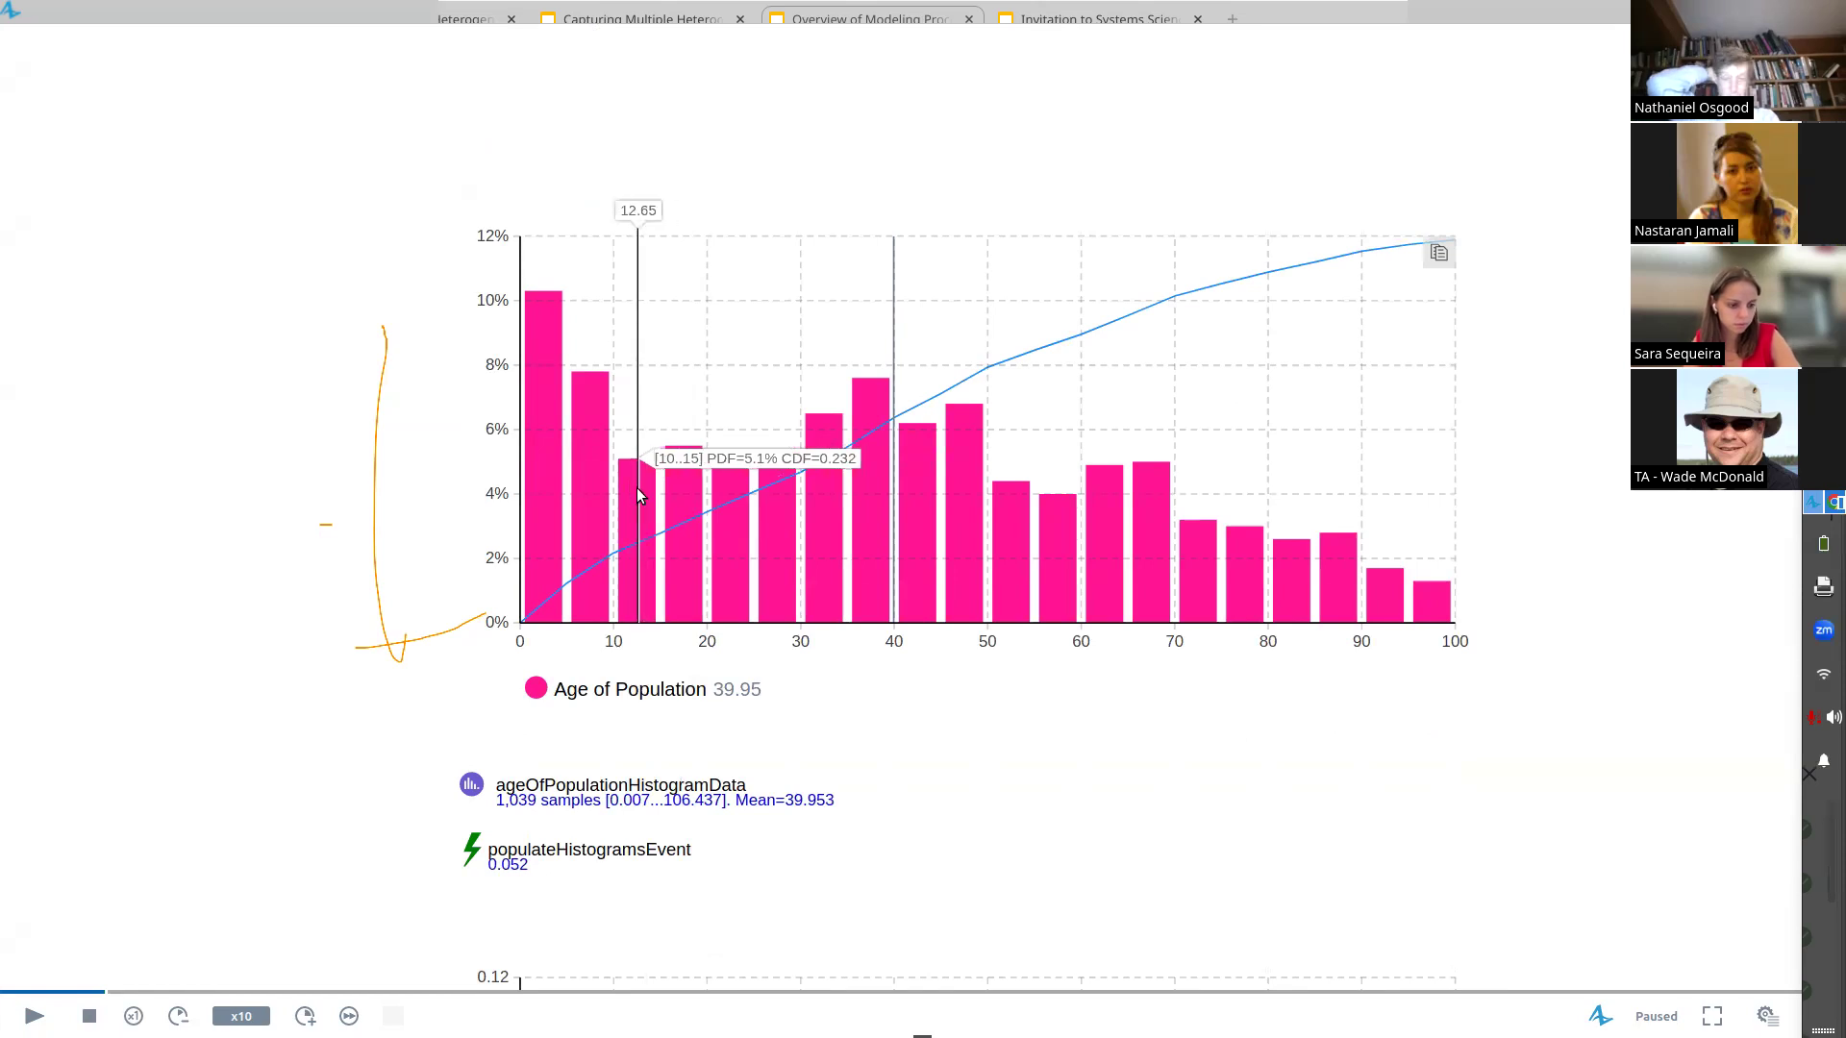
{"action": "left_click", "coordinate": [1767, 1016]}
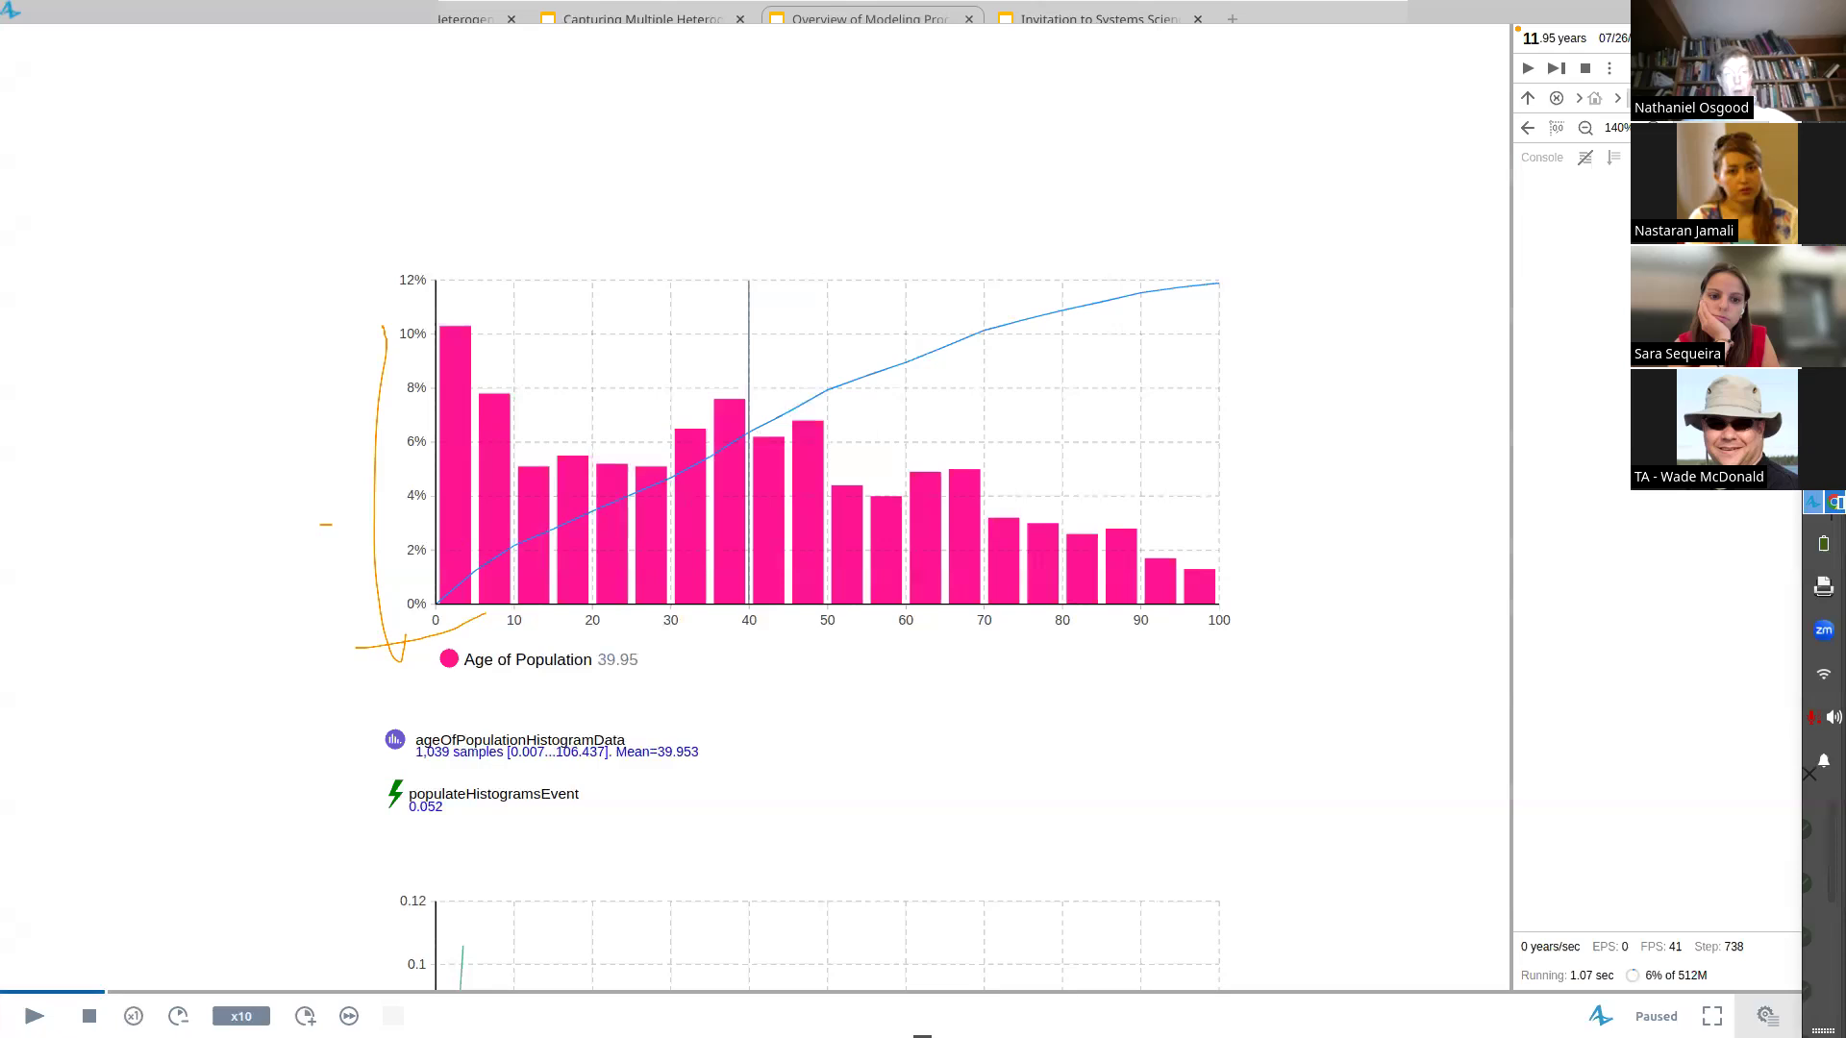
{"action": "left_click", "coordinate": [1788, 11]}
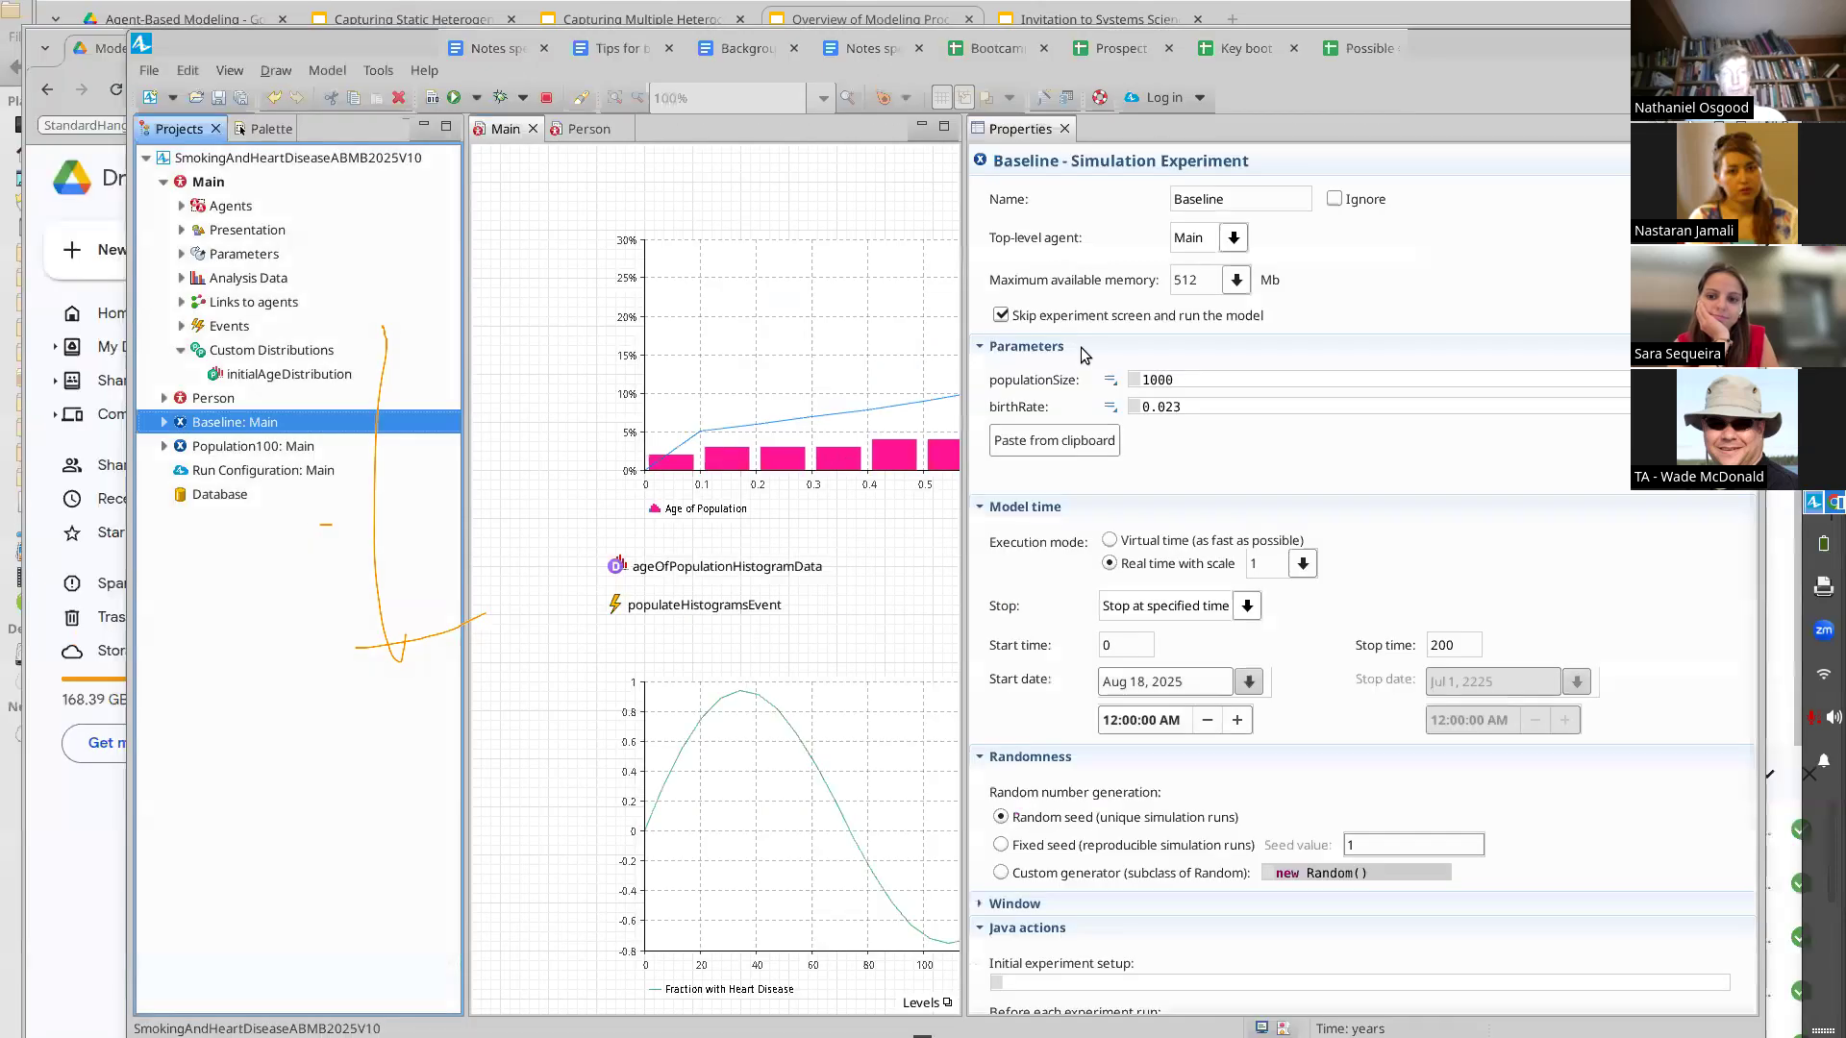
Save the model as a new version named SmokingAndHeartDiseaseABMB2025V11
{"action": "right_click", "coordinate": [274, 160]}
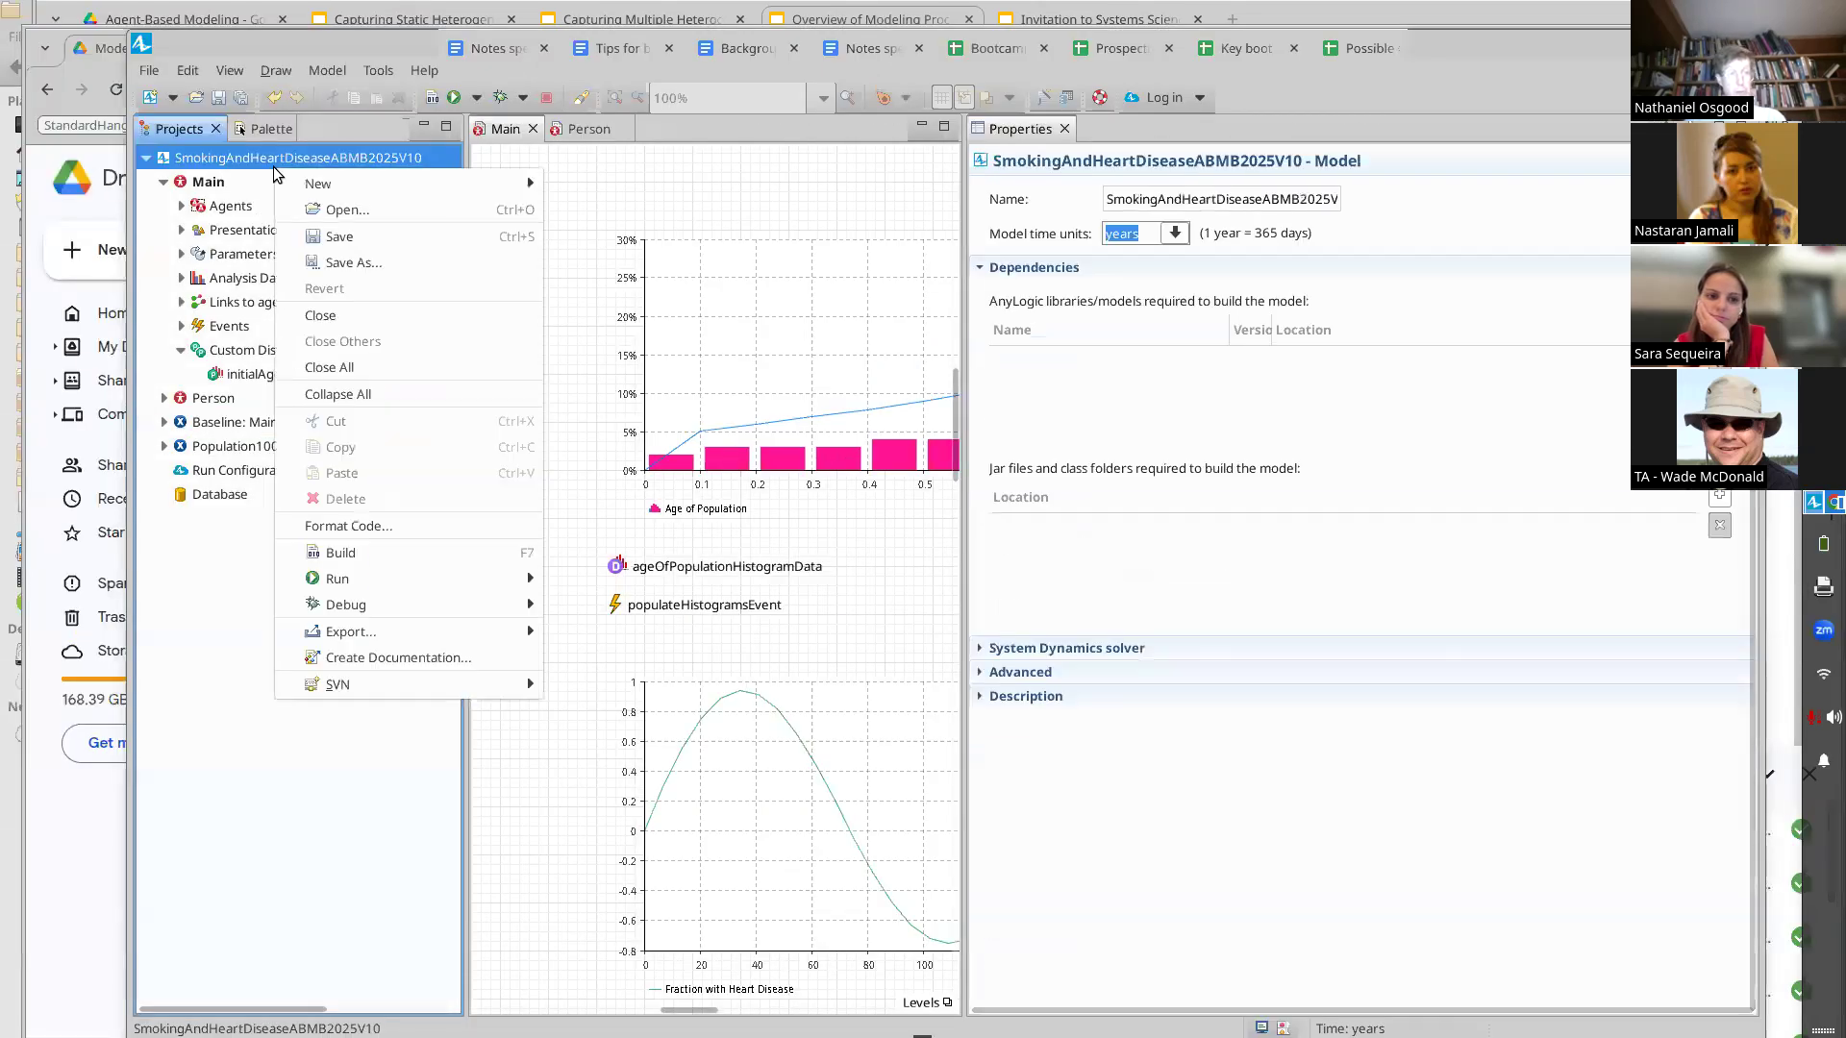
{"action": "left_click", "coordinate": [353, 263]}
{"action": "key", "text": "End"}
{"action": "key", "text": "BackSpace"}
{"action": "type", "text": "1"}
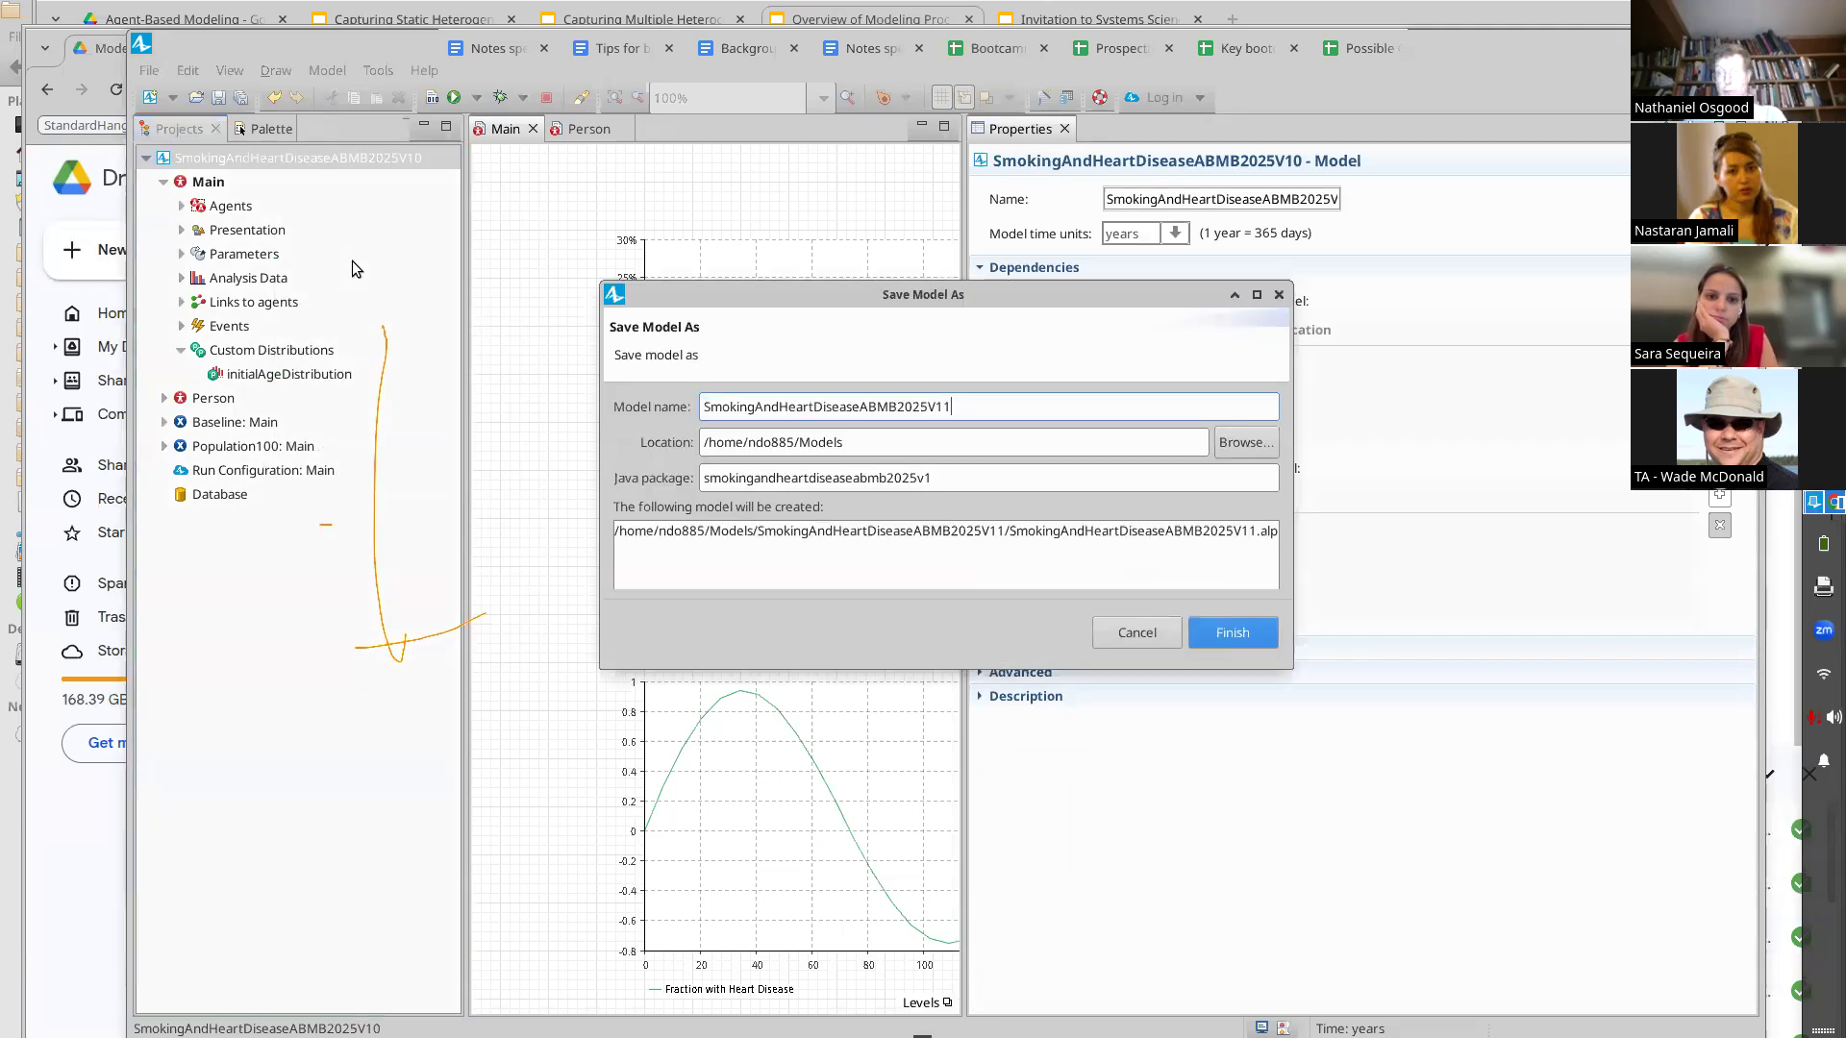
{"action": "key", "text": "Return"}
Switch to Google Drive and upload SmokingAndHeartDiseaseABMB2025V10.alp from the Models folder to the Models Built in Class folder
{"action": "key", "text": "alt+Tab"}
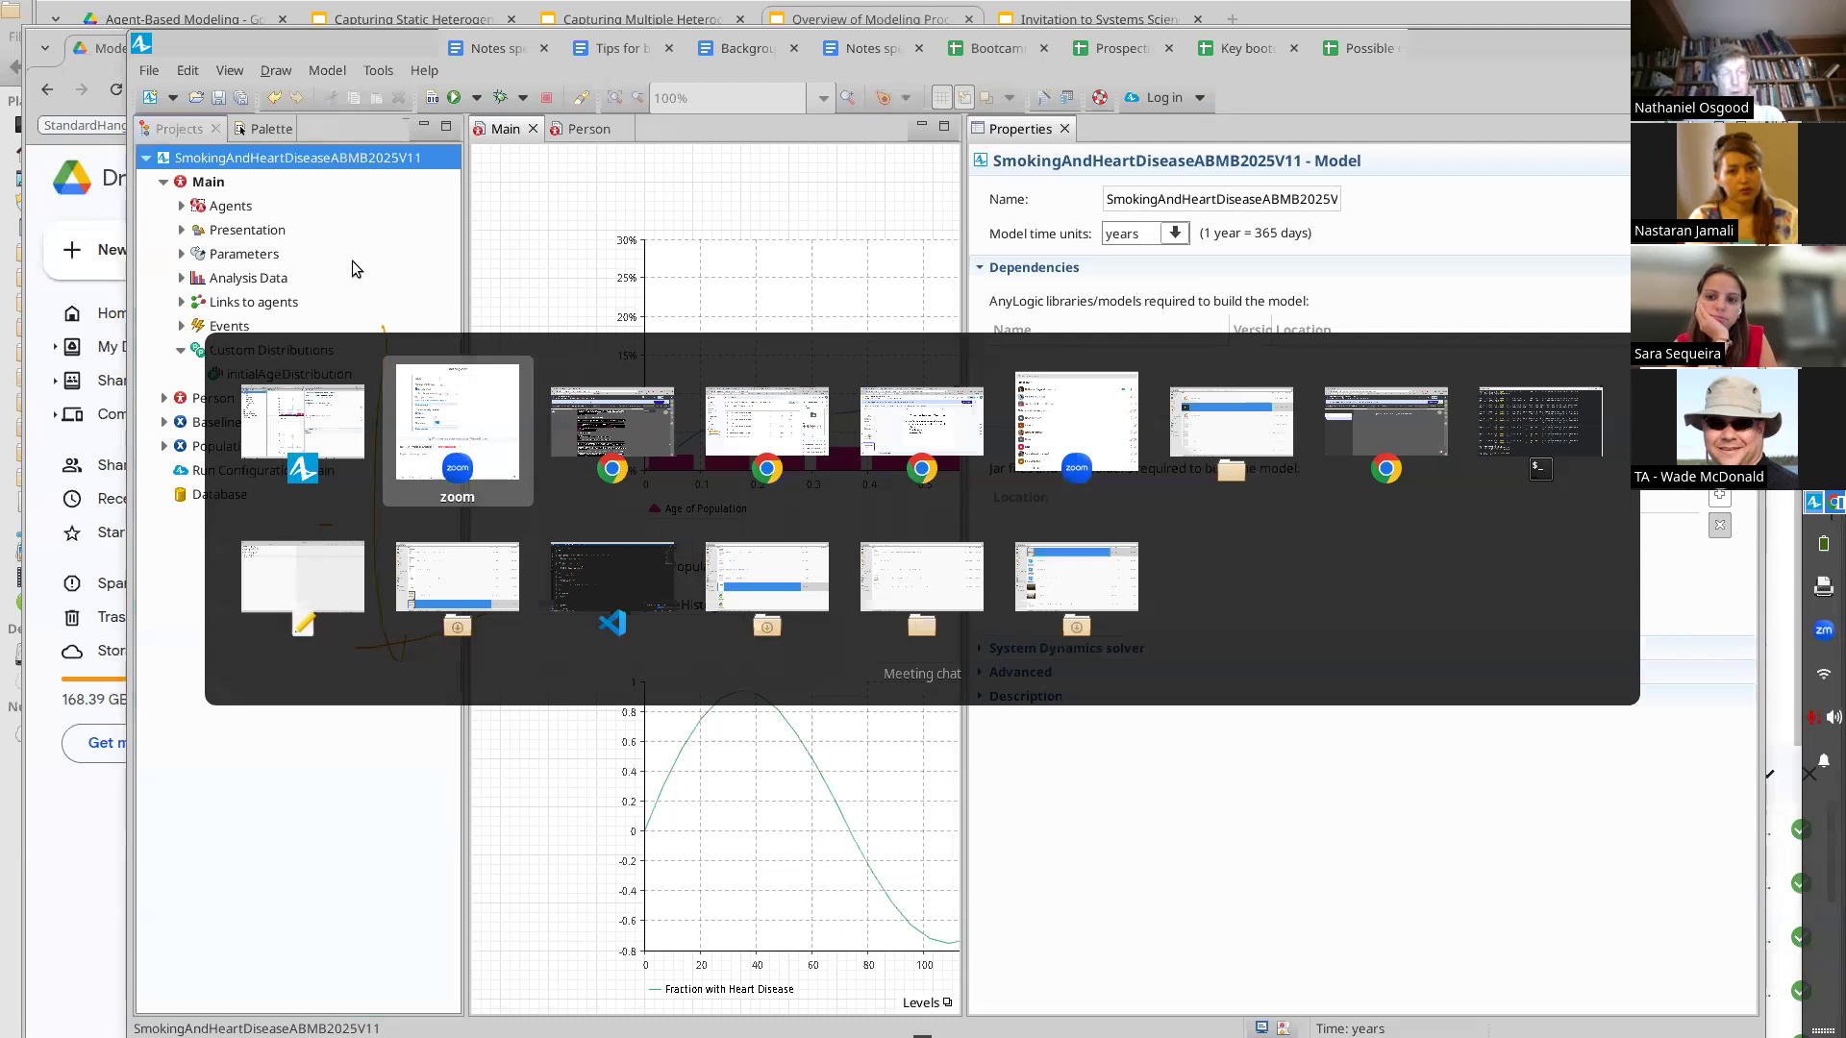
{"action": "key", "text": "alt+Tab"}
{"action": "key", "text": "alt+Tab"}
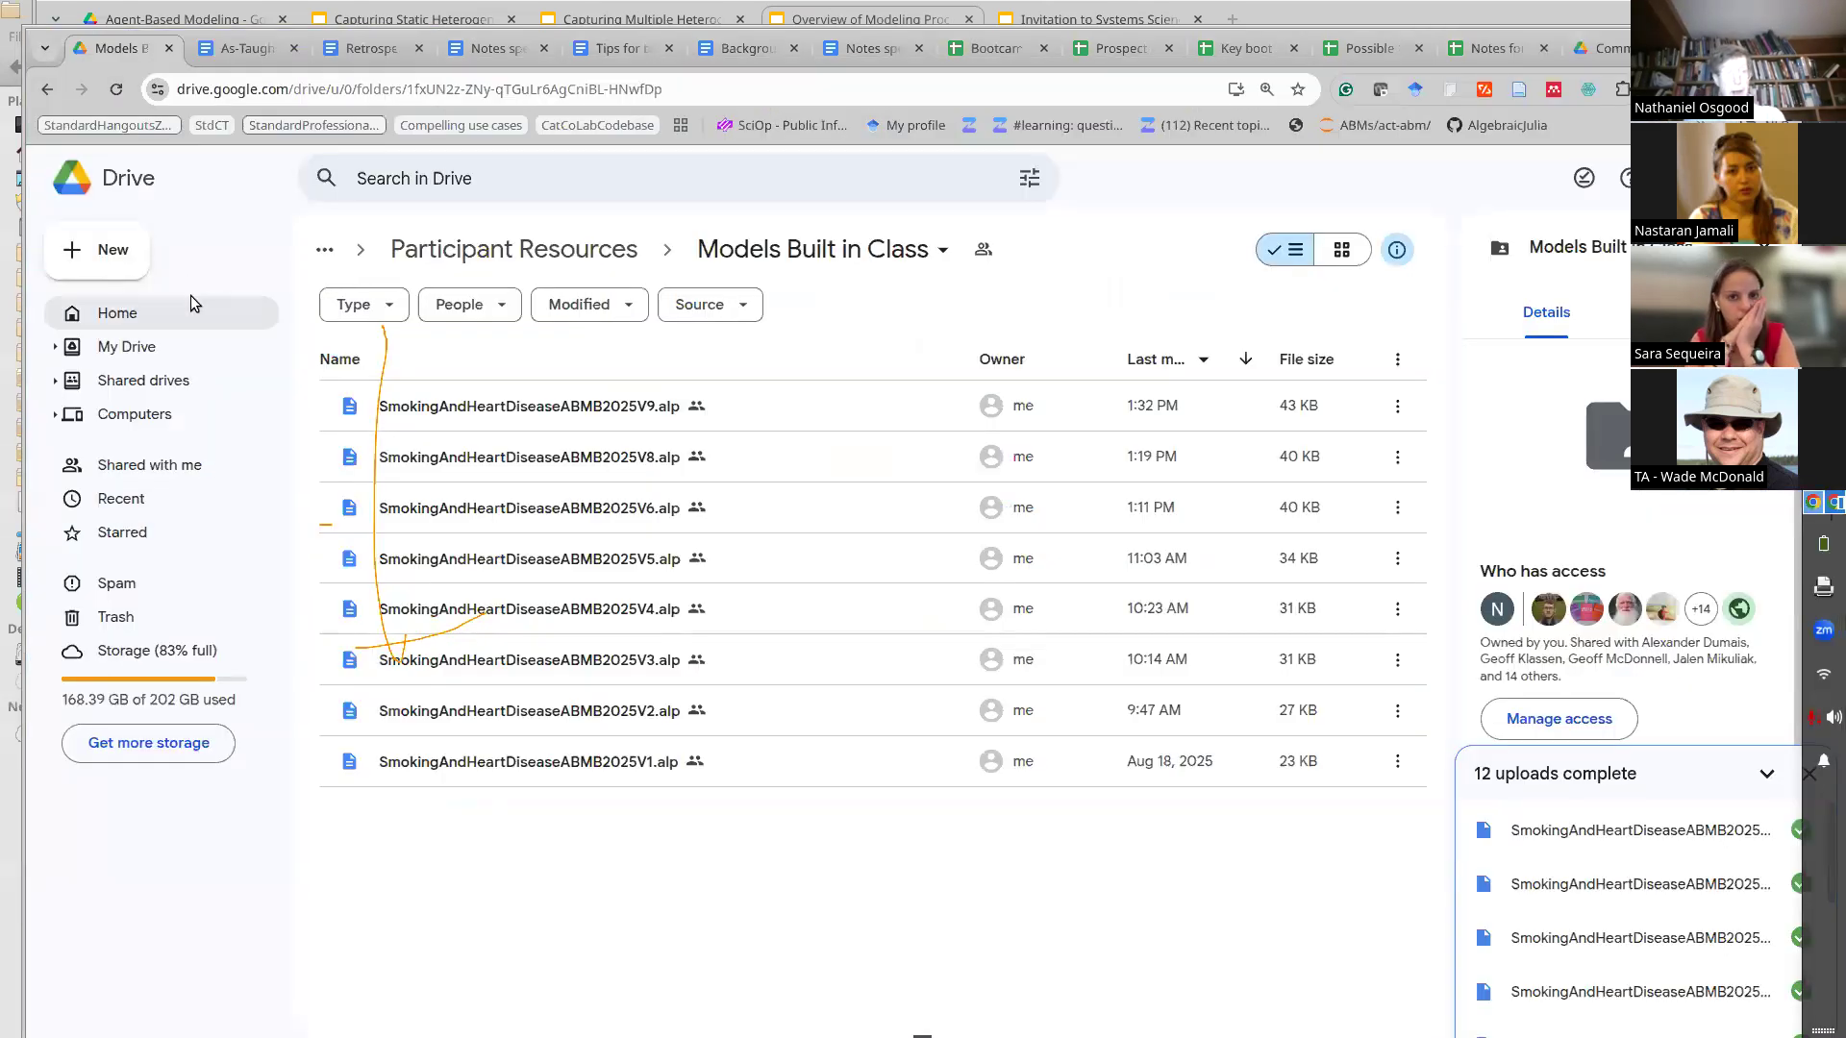
{"action": "left_click", "coordinate": [104, 255]}
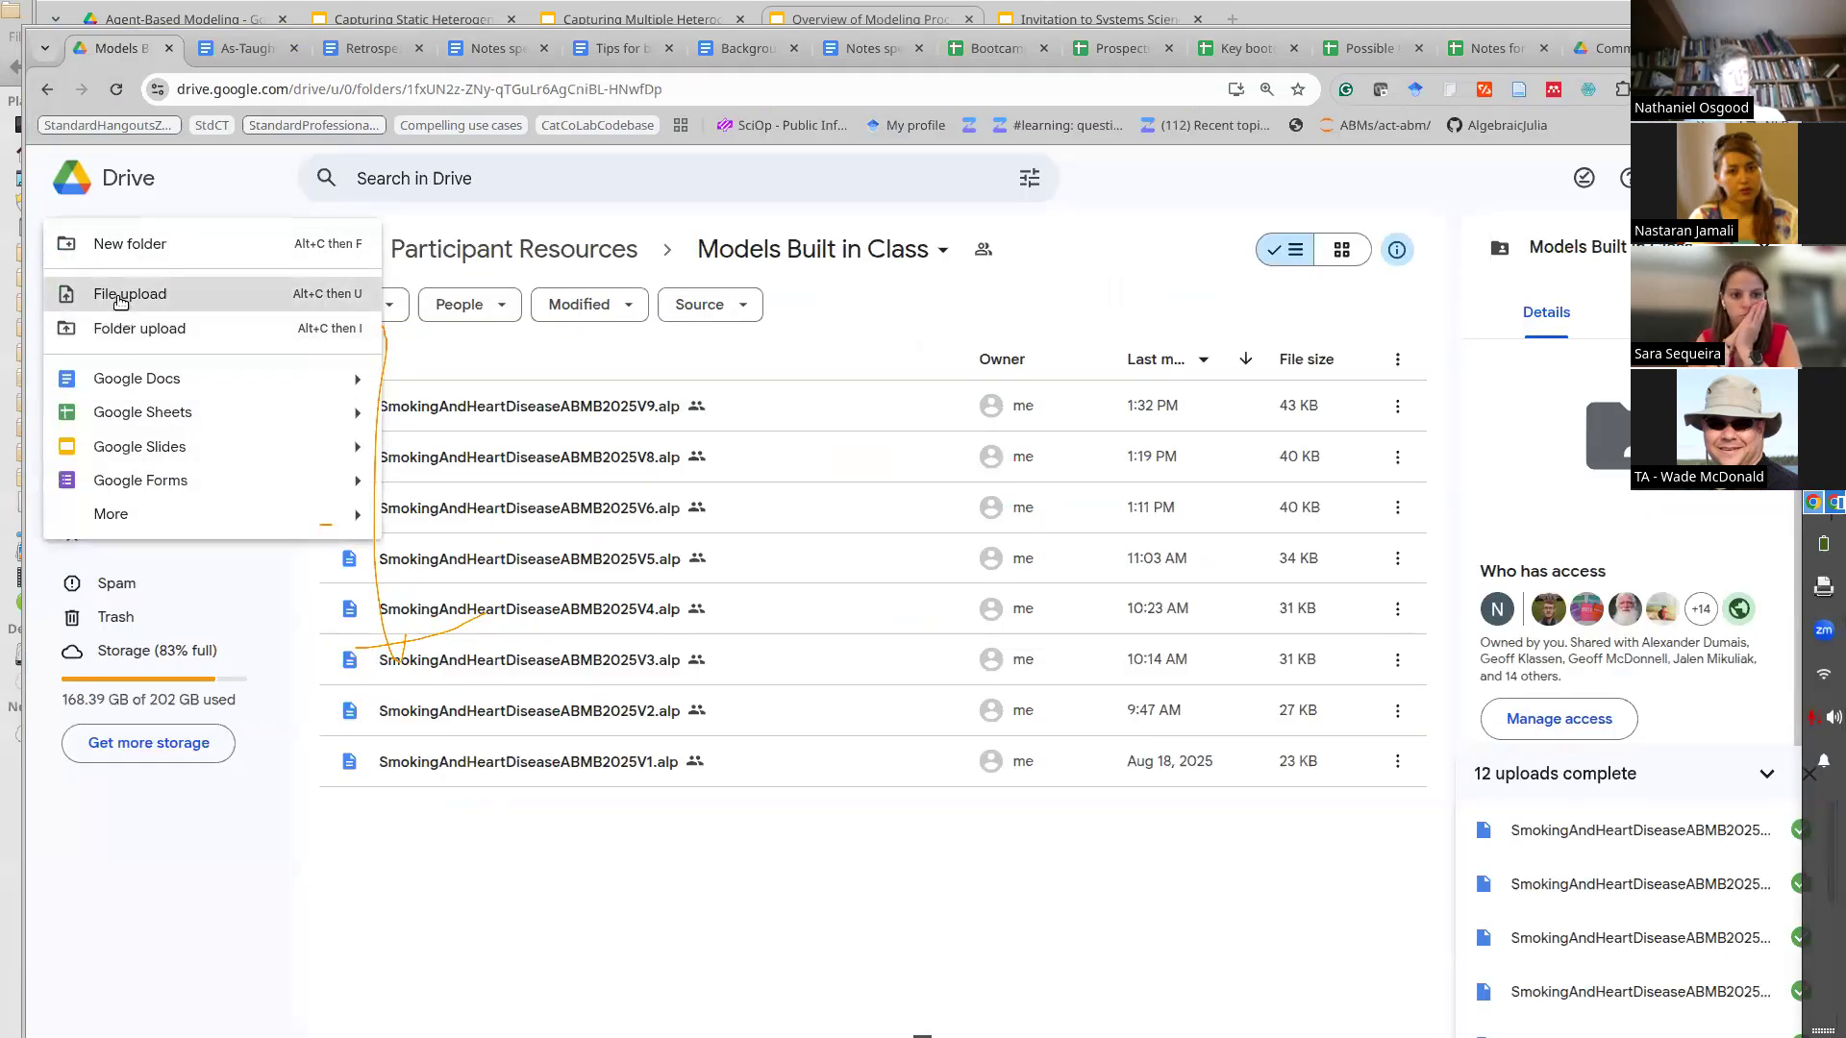
{"action": "left_click", "coordinate": [130, 289]}
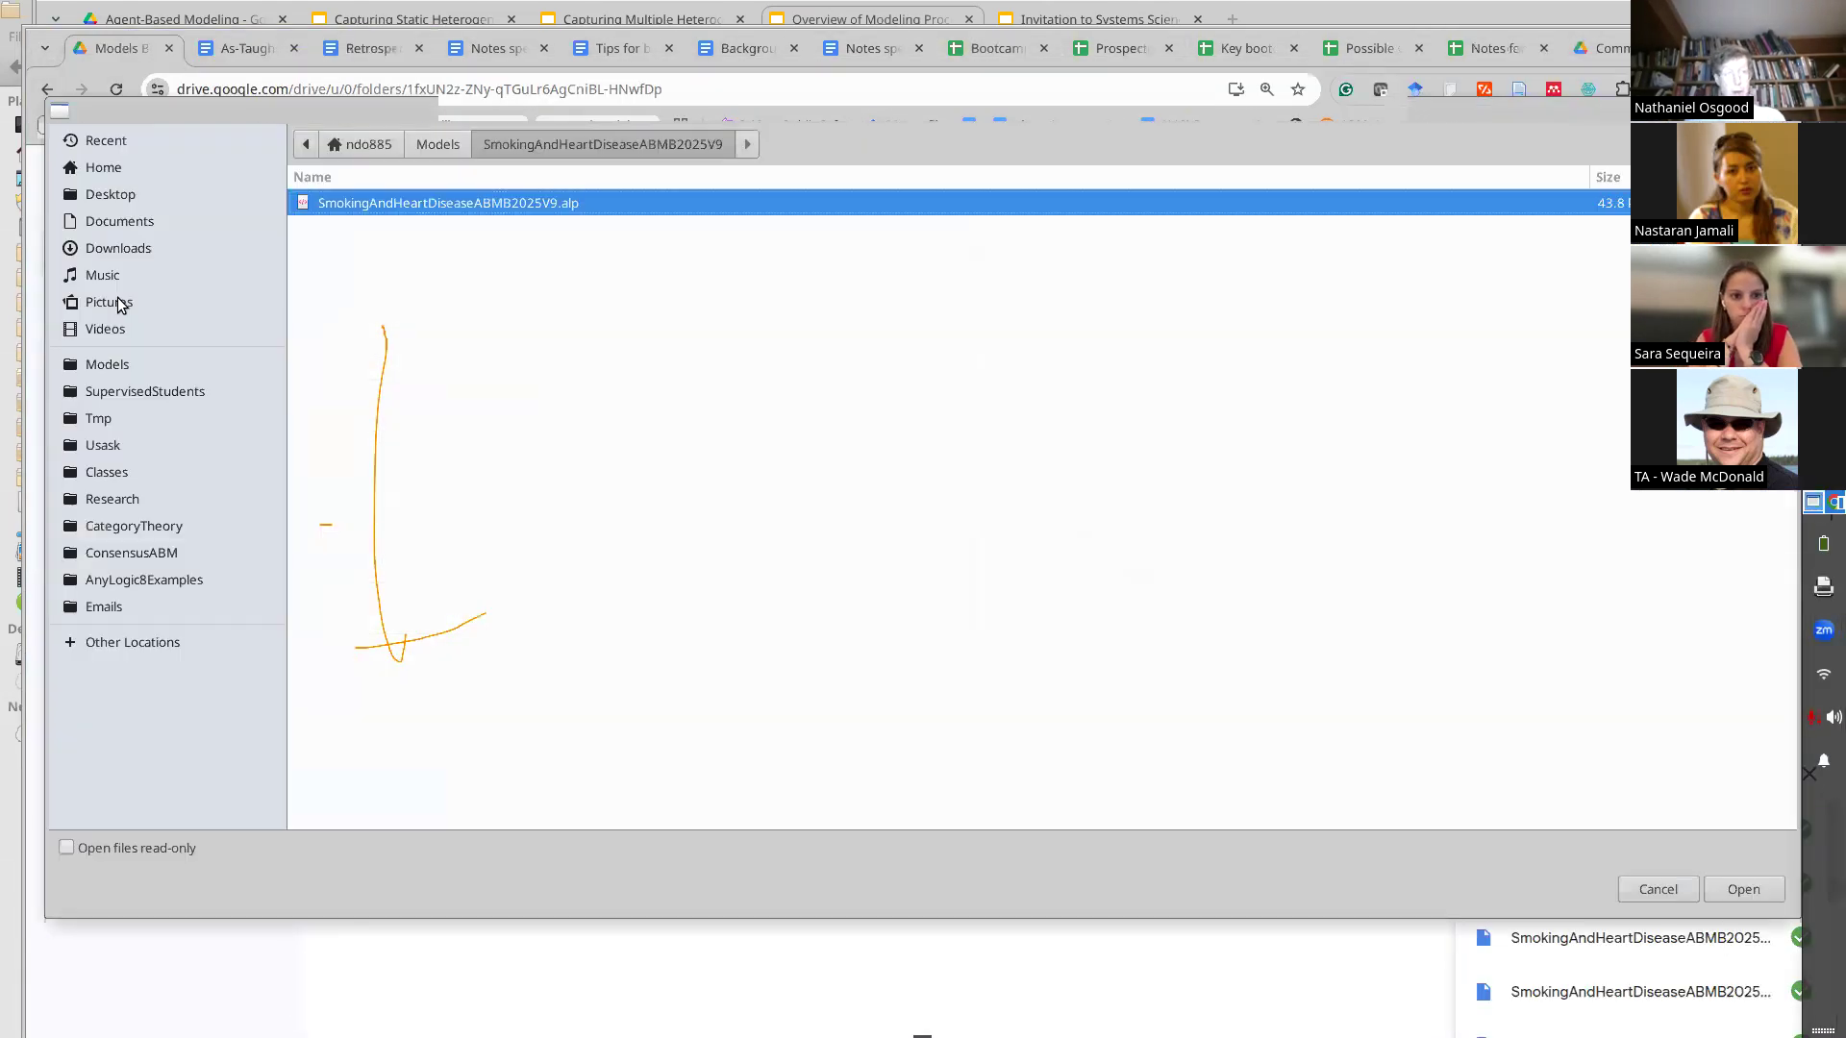
{"action": "left_click", "coordinate": [423, 144]}
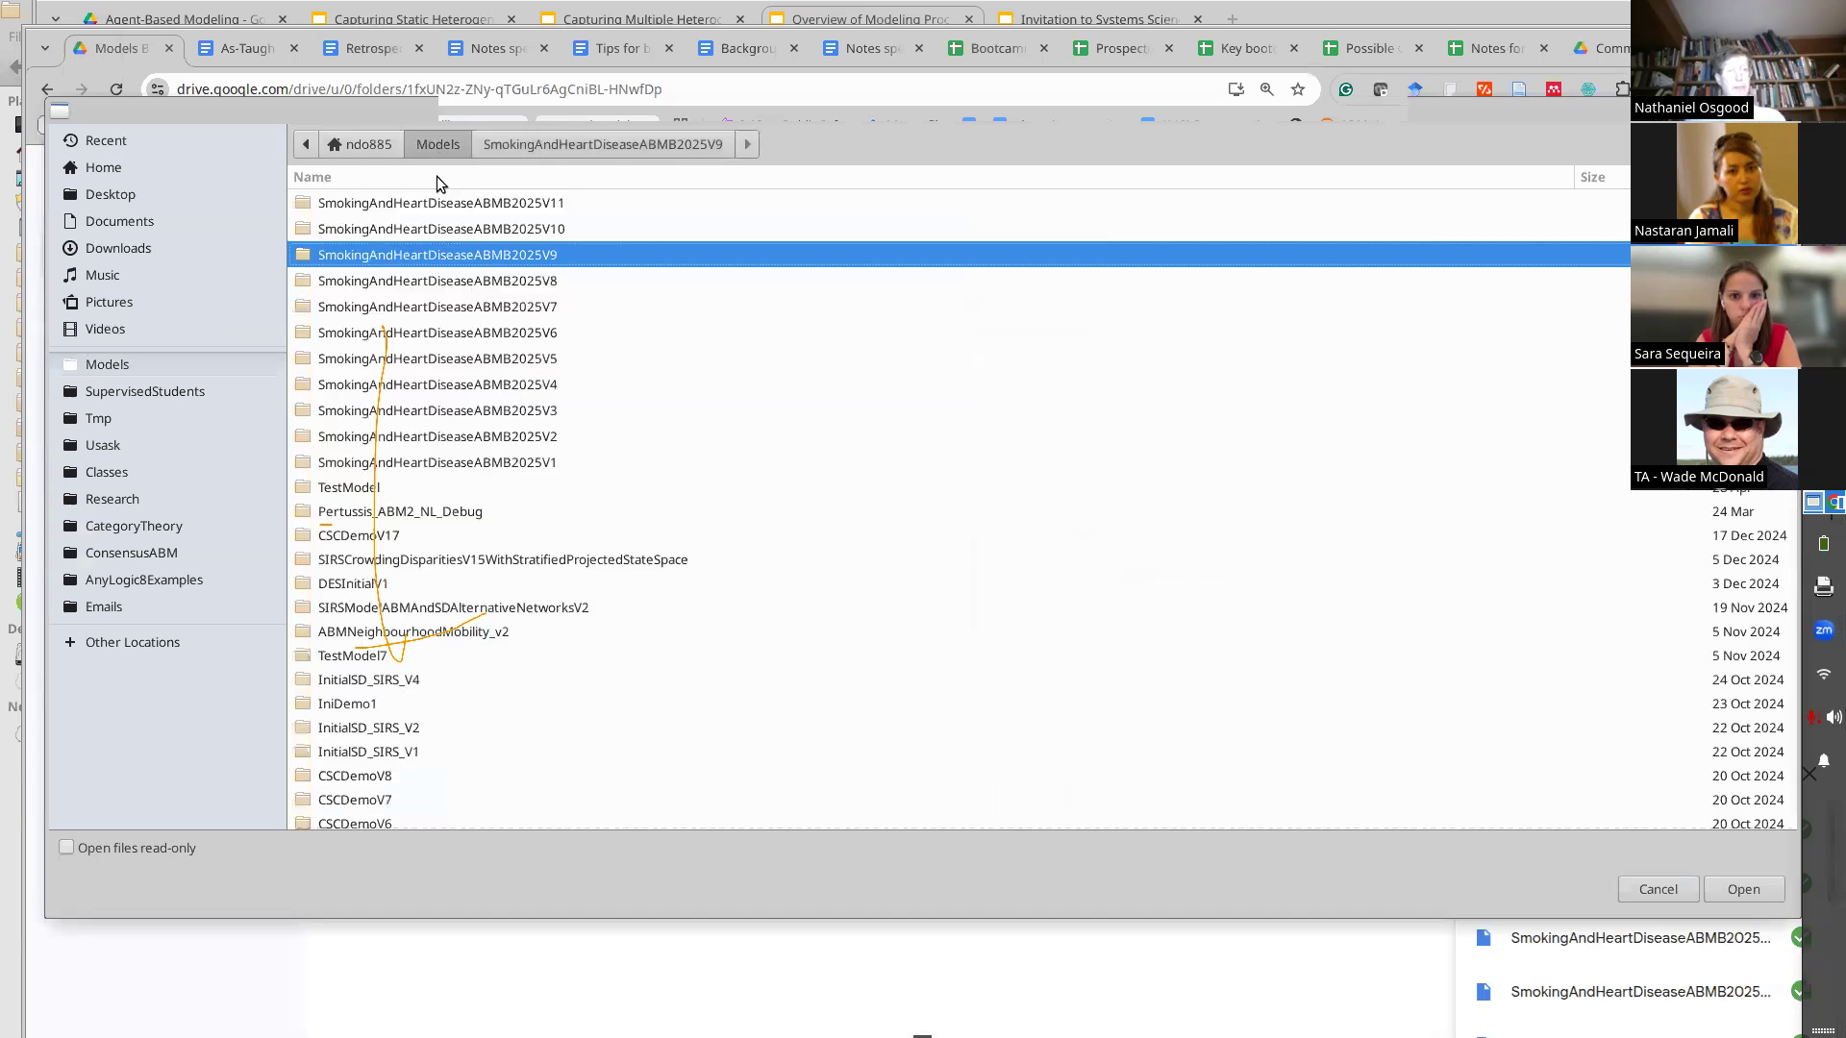
{"action": "double_click", "coordinate": [473, 252]}
{"action": "key", "text": "Return"}
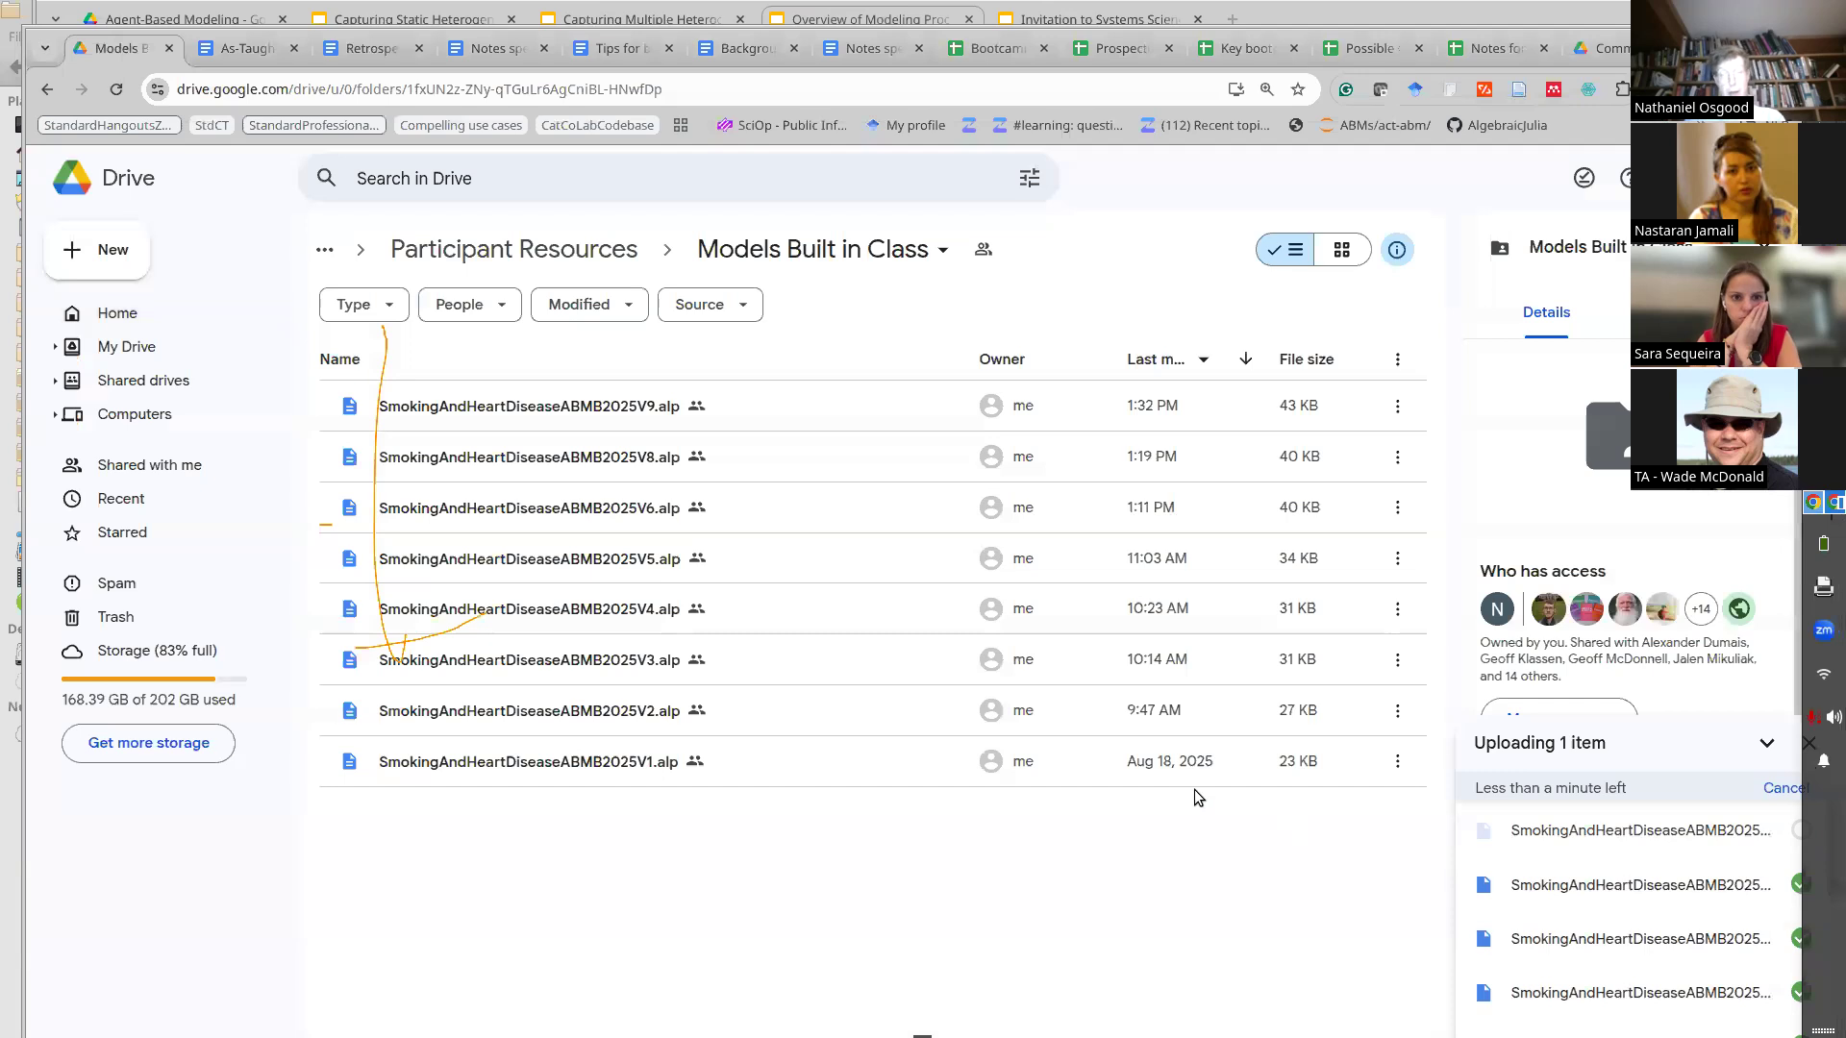
{"action": "key", "text": "alt+Tab"}
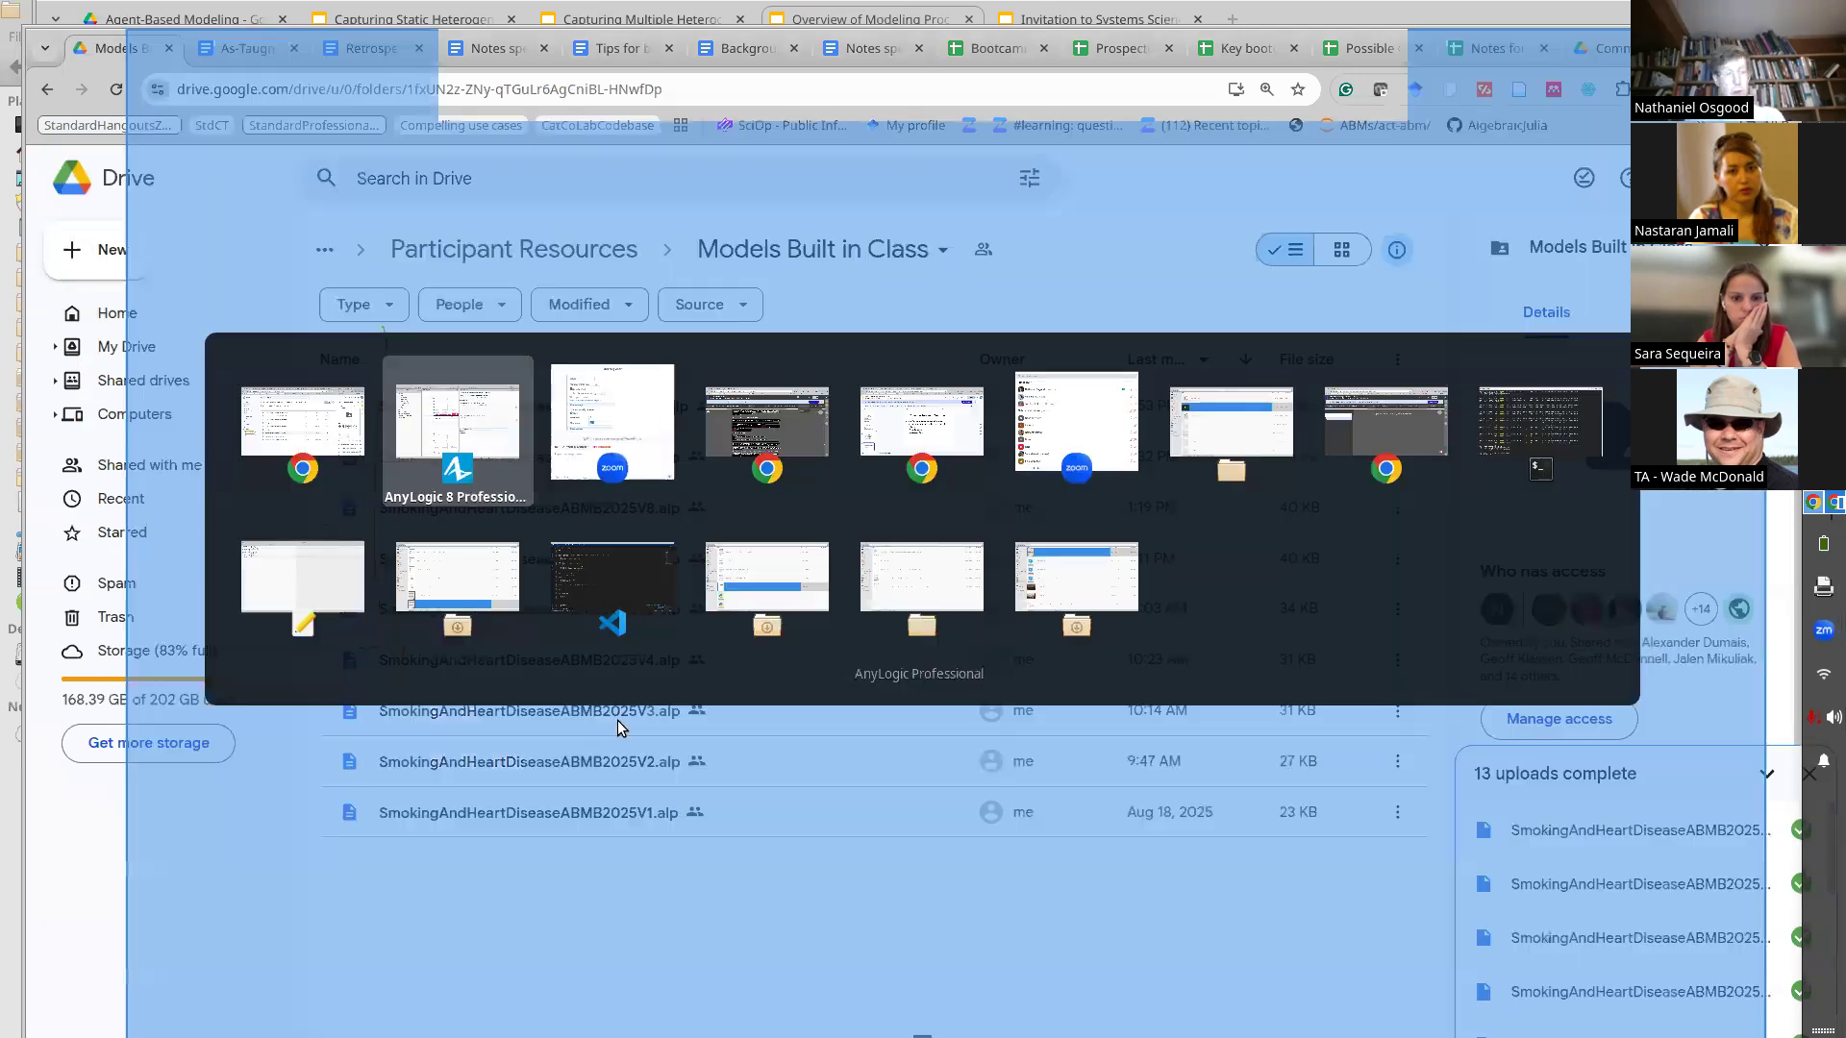
{"action": "key", "text": "Escape"}
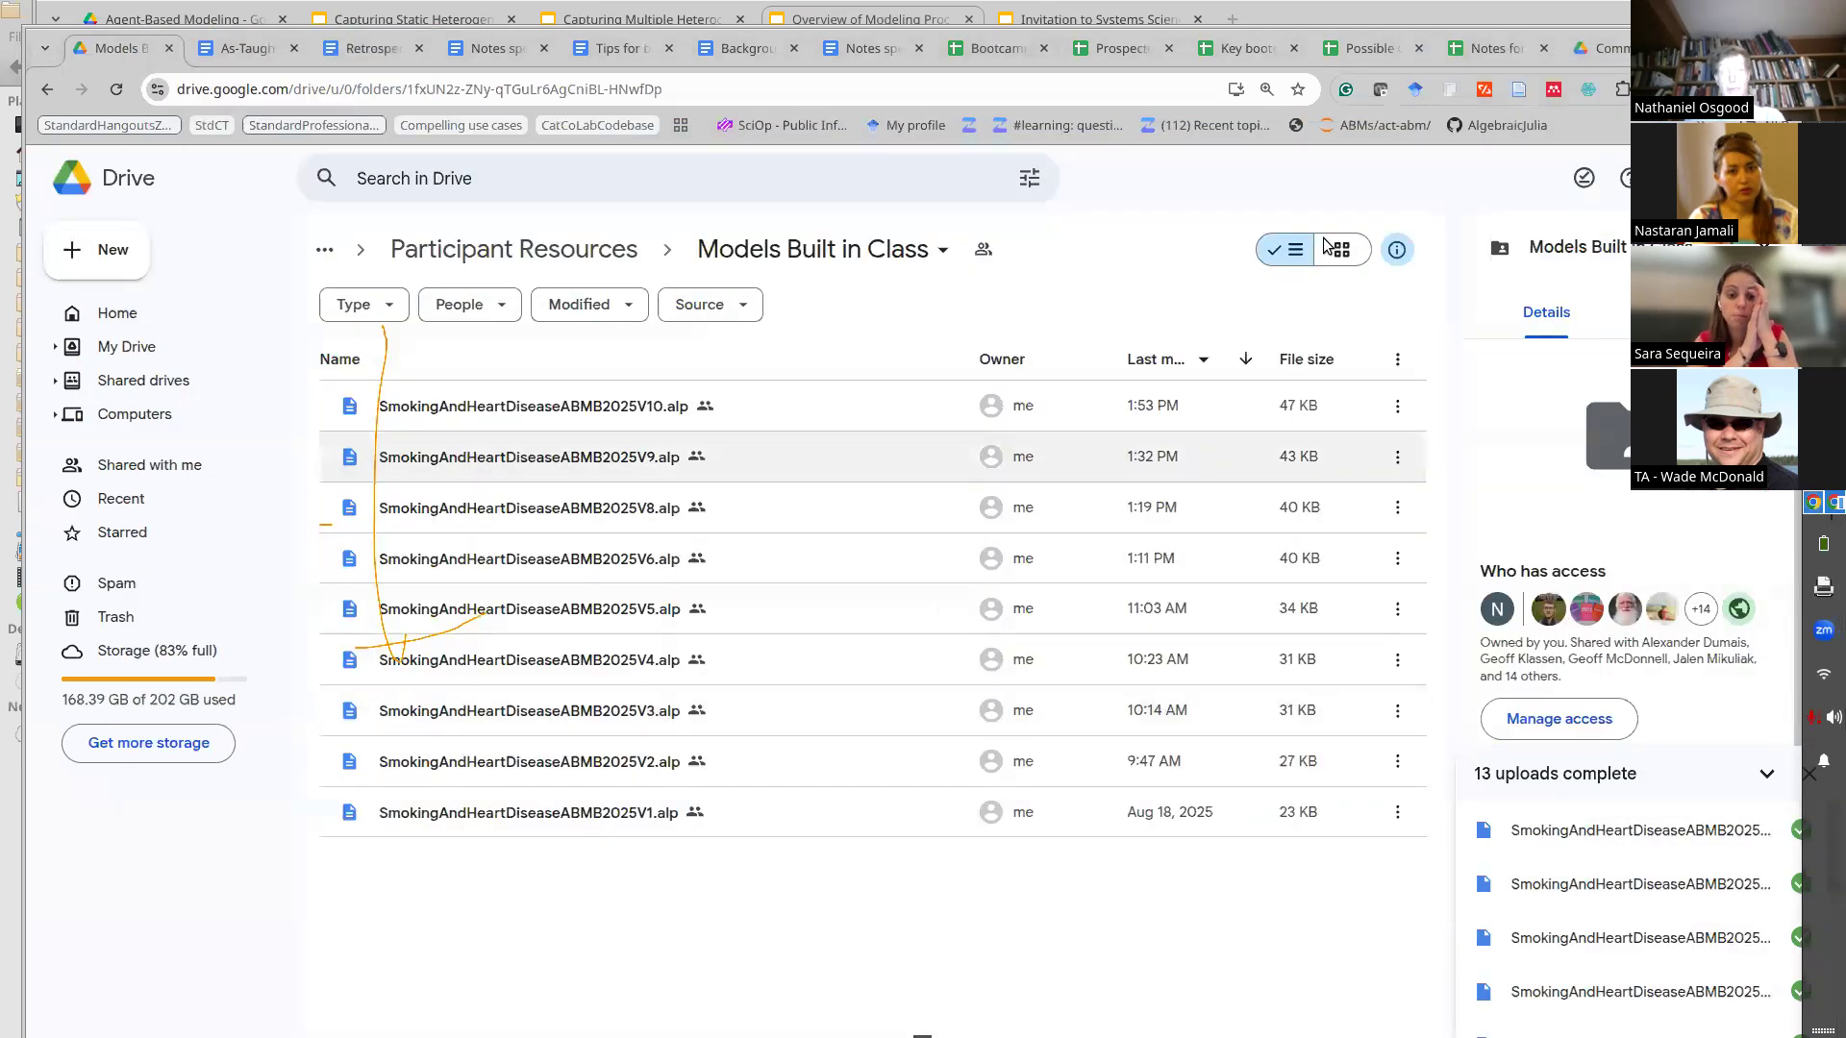